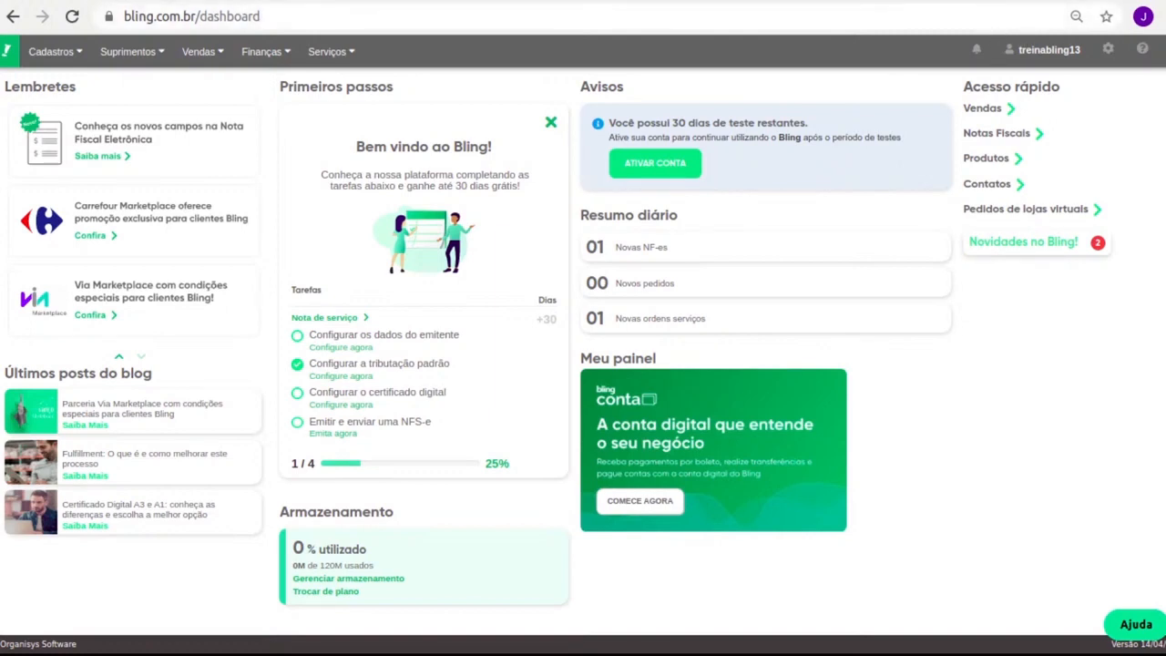
Go to the Manuais help centre and search for 'lista prefeitura'
left_click(1138, 49)
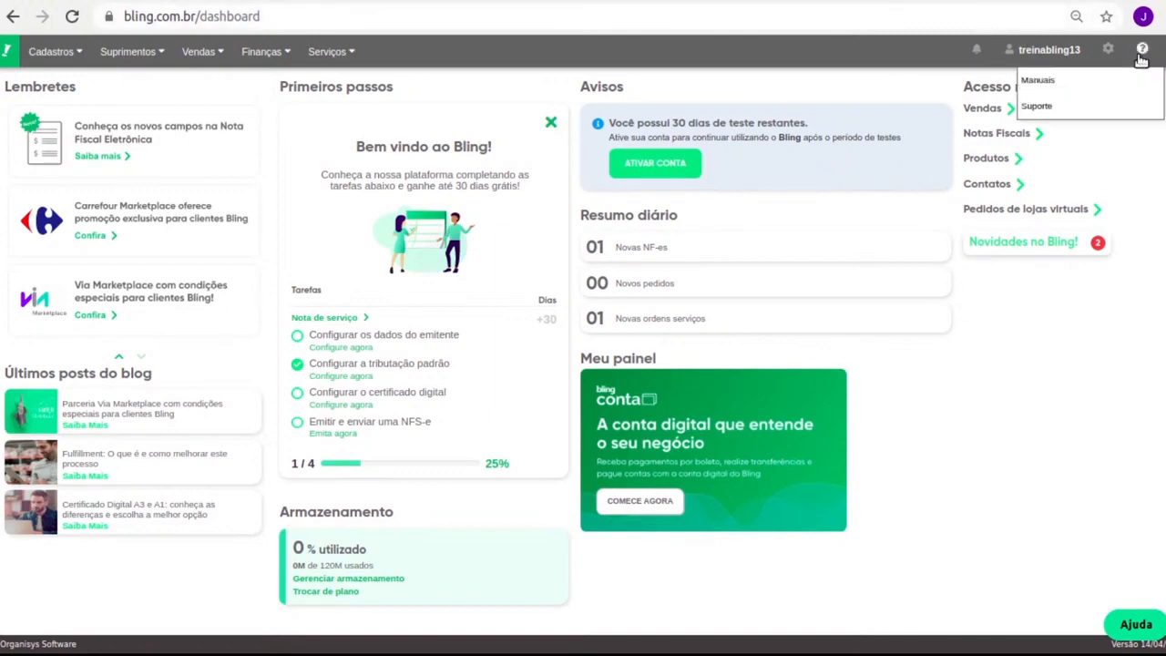
left_click(1068, 81)
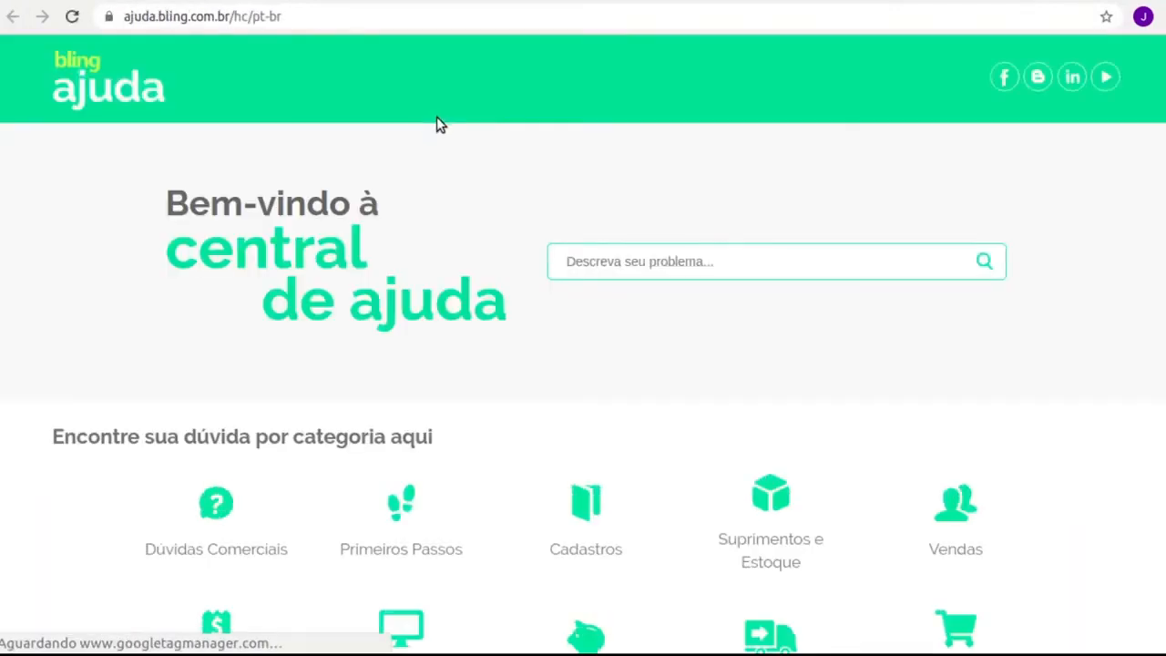
type("lis")
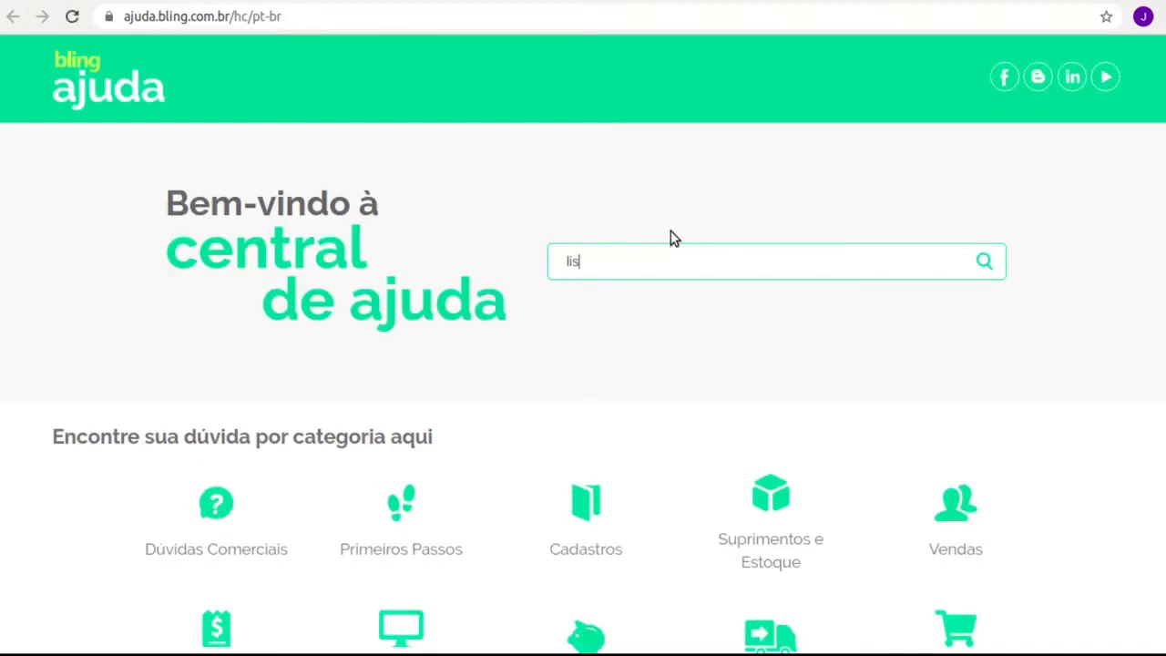
type("ta prefeituras")
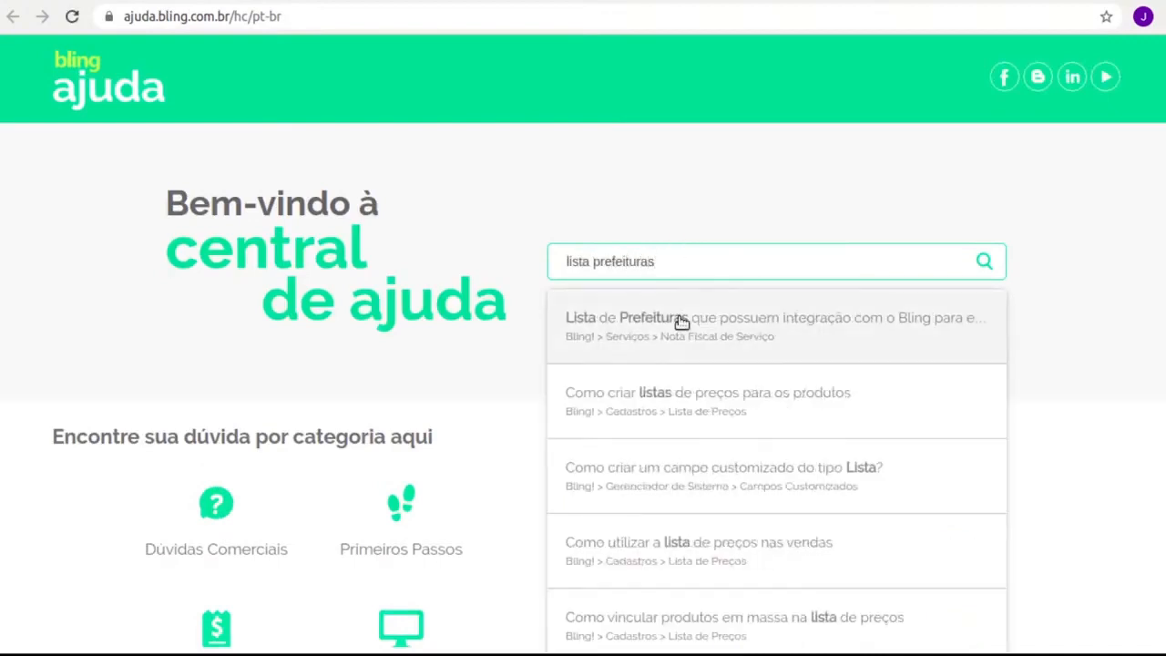
Open the 'Lista de Prefeituras' NFS-e integration article and skim through it
left_click(679, 321)
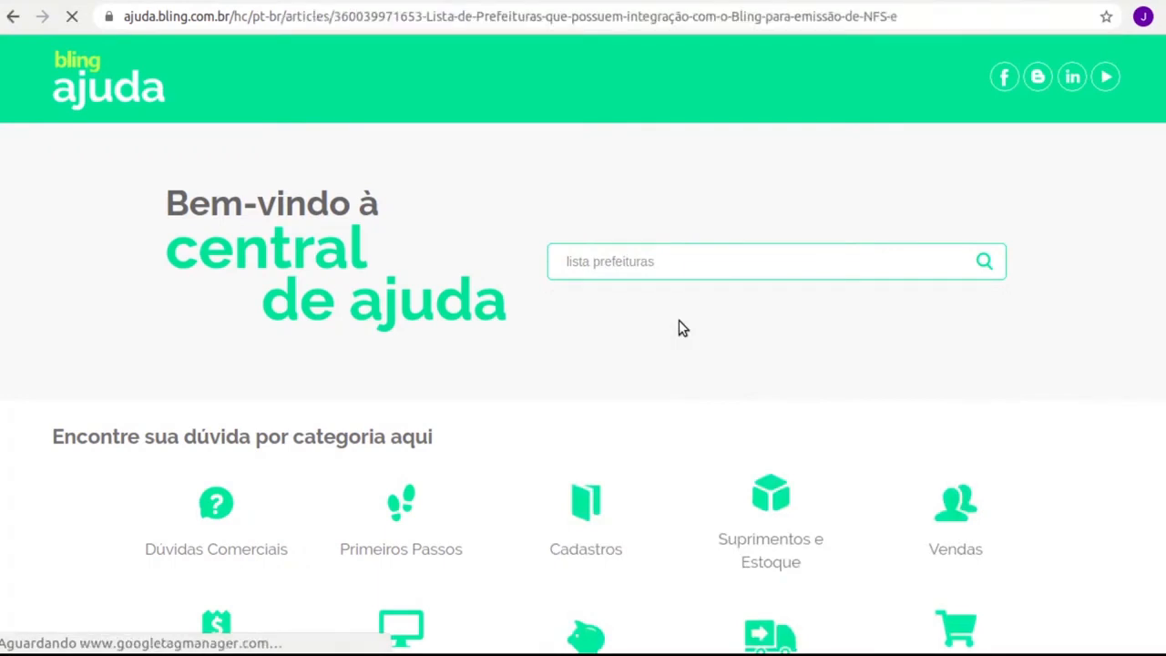
scroll(547, 333, "down", 3)
scroll(537, 310, "down", 6)
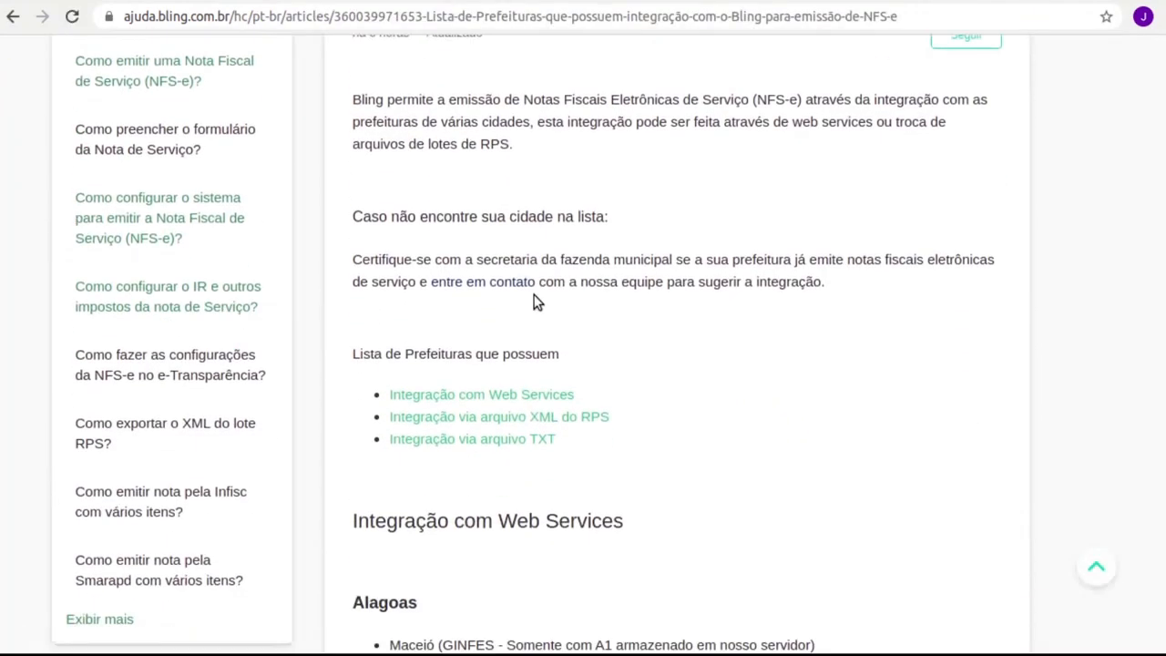
scroll(549, 305, "down", 5)
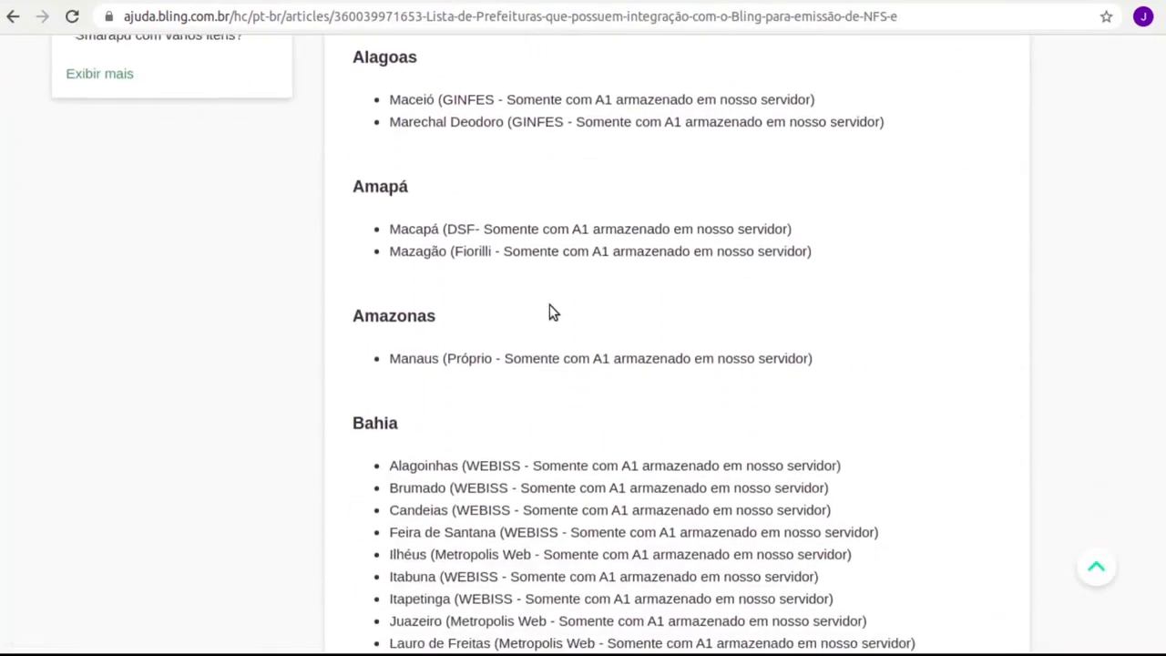
scroll(550, 310, "up", 8)
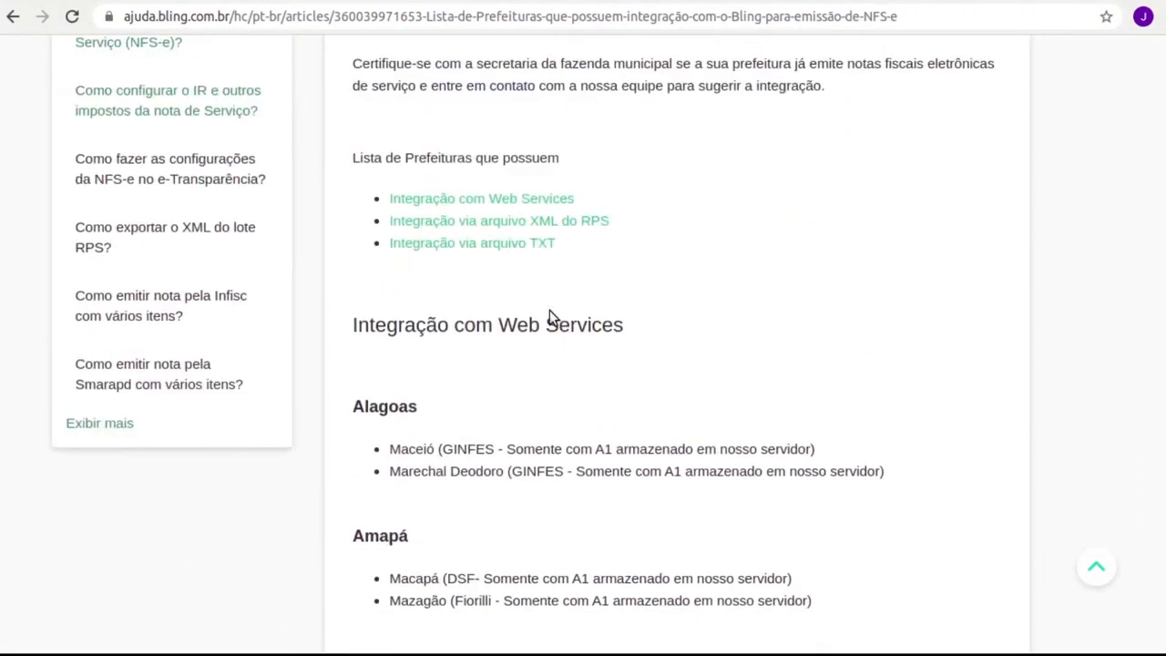
Highlight the Web Services, XML do RPS and arquivo TXT integration-type links
left_click_drag(576, 199, 382, 203)
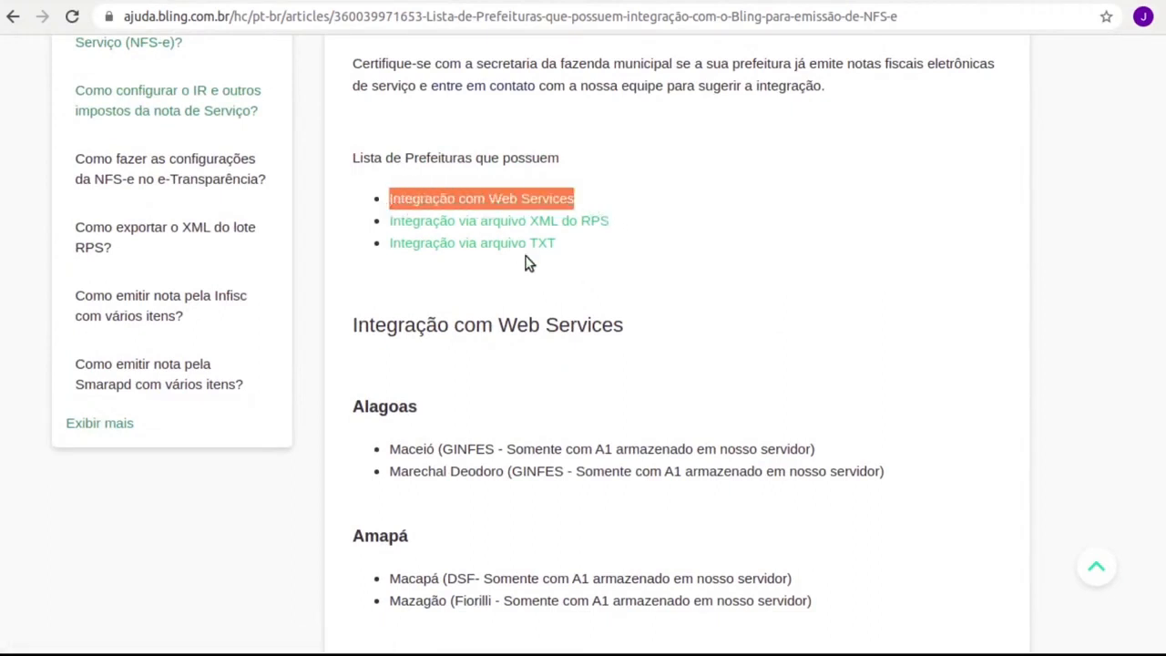
left_click(634, 228)
left_click_drag(635, 228, 477, 231)
left_click_drag(595, 257, 402, 243)
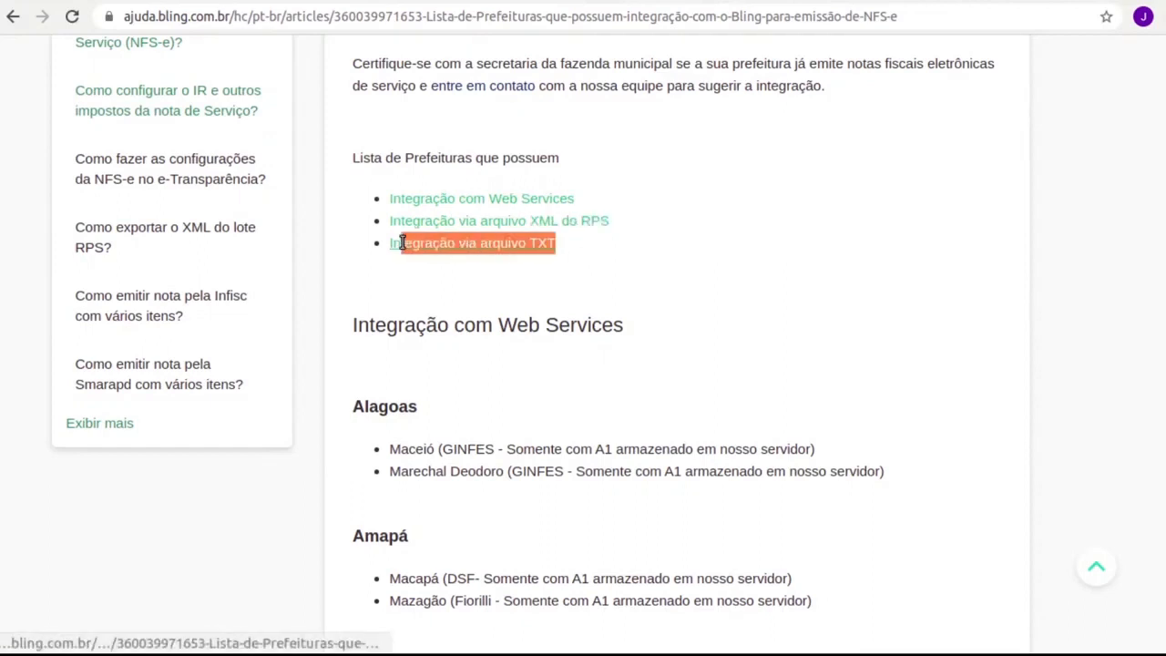
left_click(471, 344)
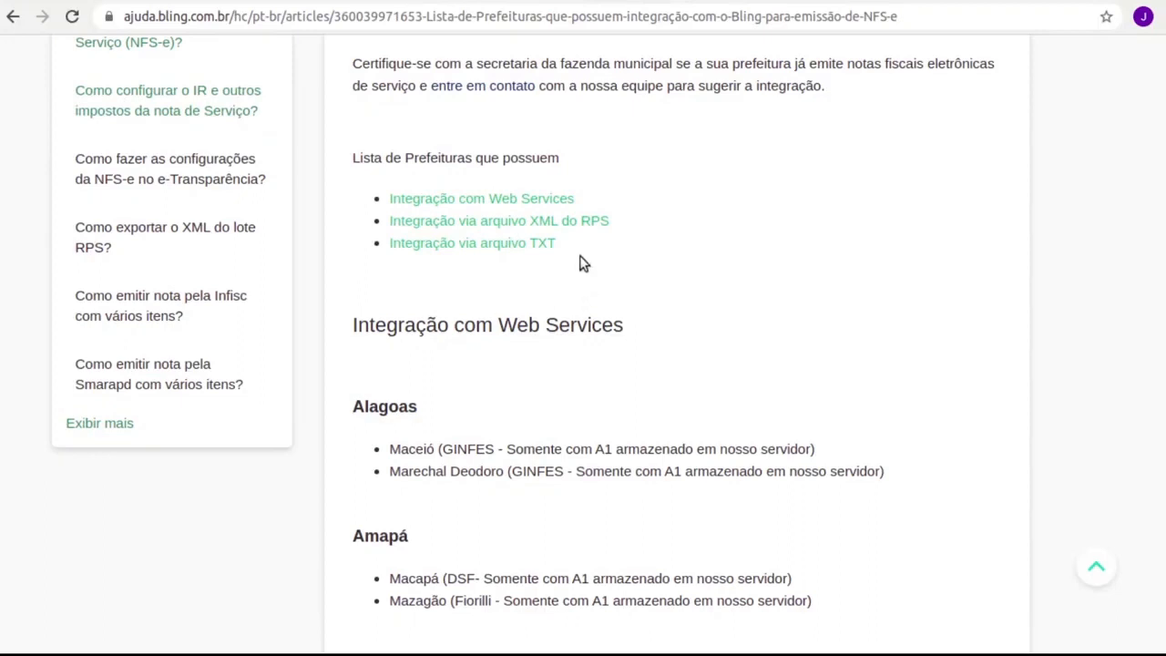
left_click_drag(576, 200, 377, 201)
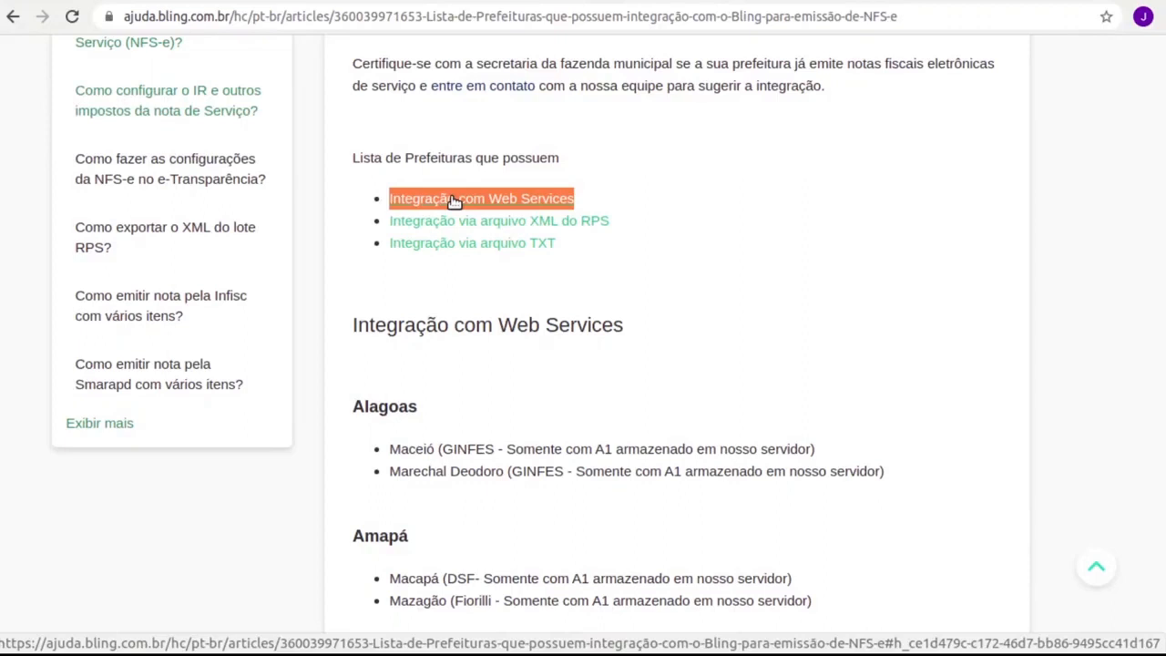
left_click_drag(625, 227, 381, 227)
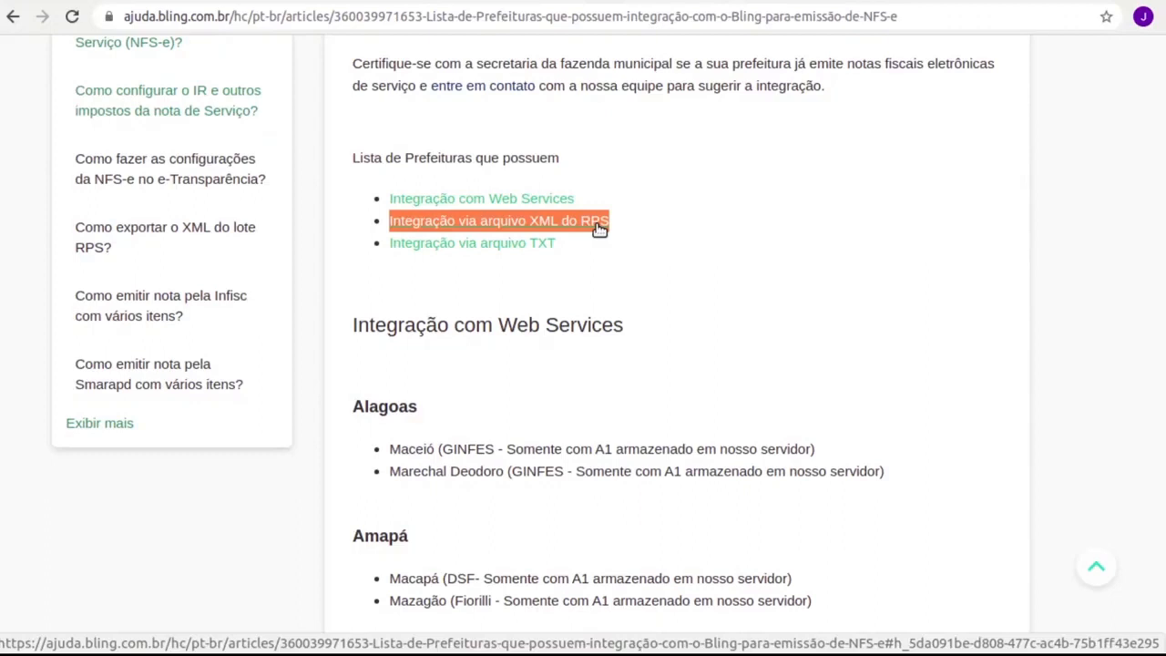
left_click_drag(623, 246, 384, 247)
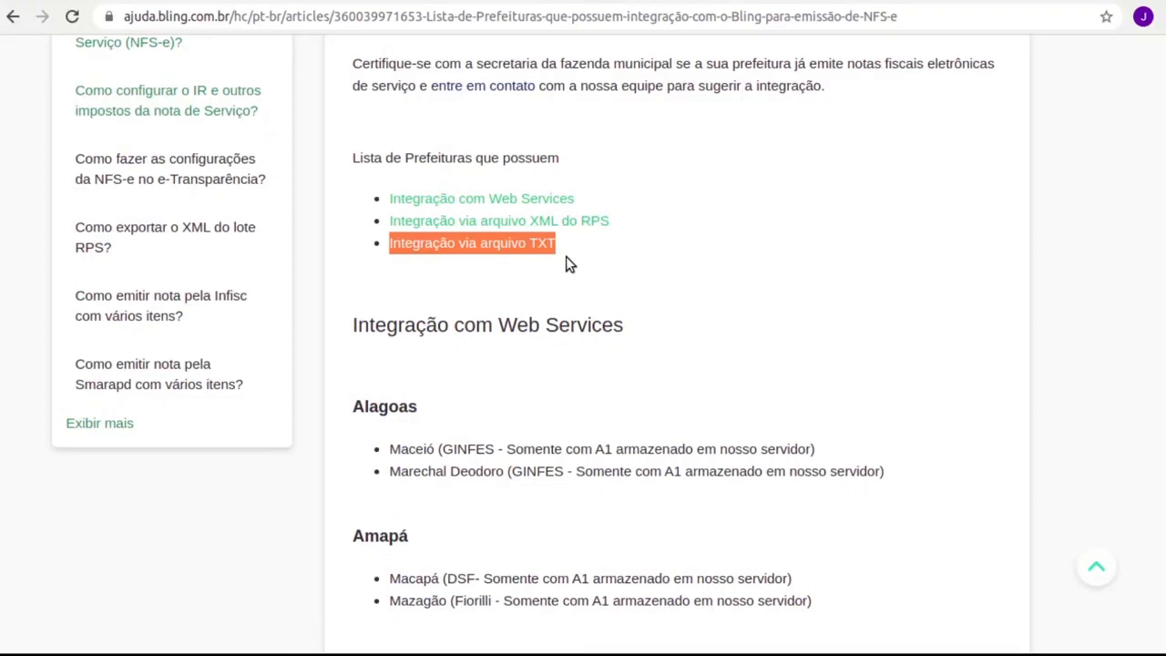
Review the per-state municipality lists, then switch back to the Bling dashboard tab
scroll(570, 291, "down", 10)
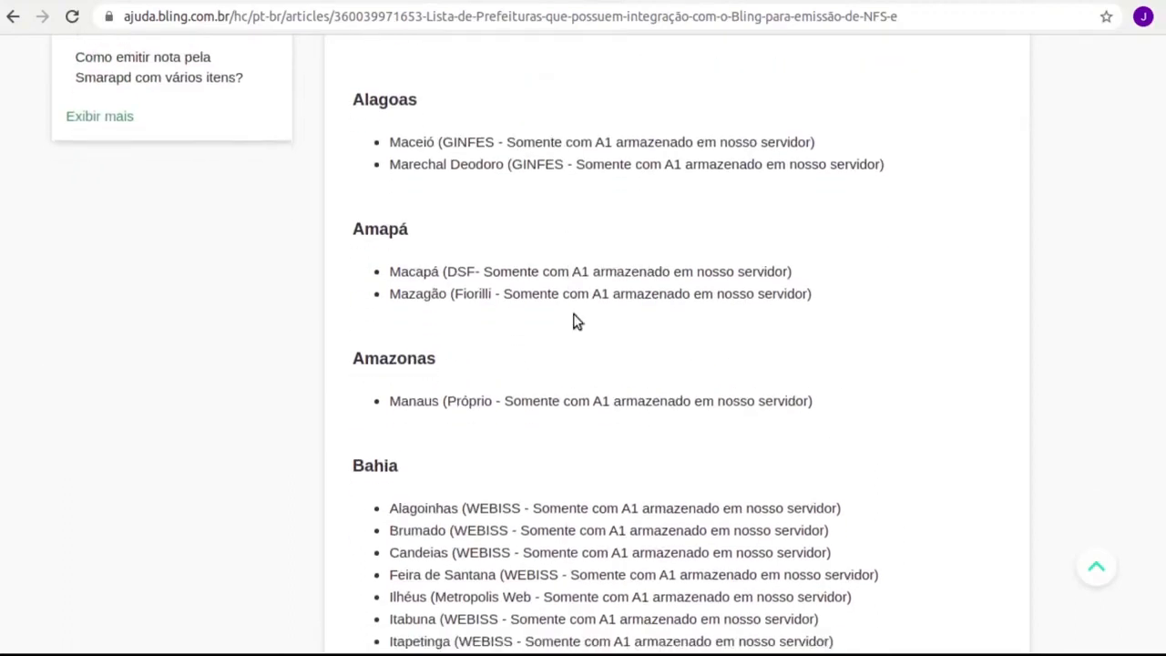
scroll(583, 344, "down", 3)
scroll(579, 351, "up", 8)
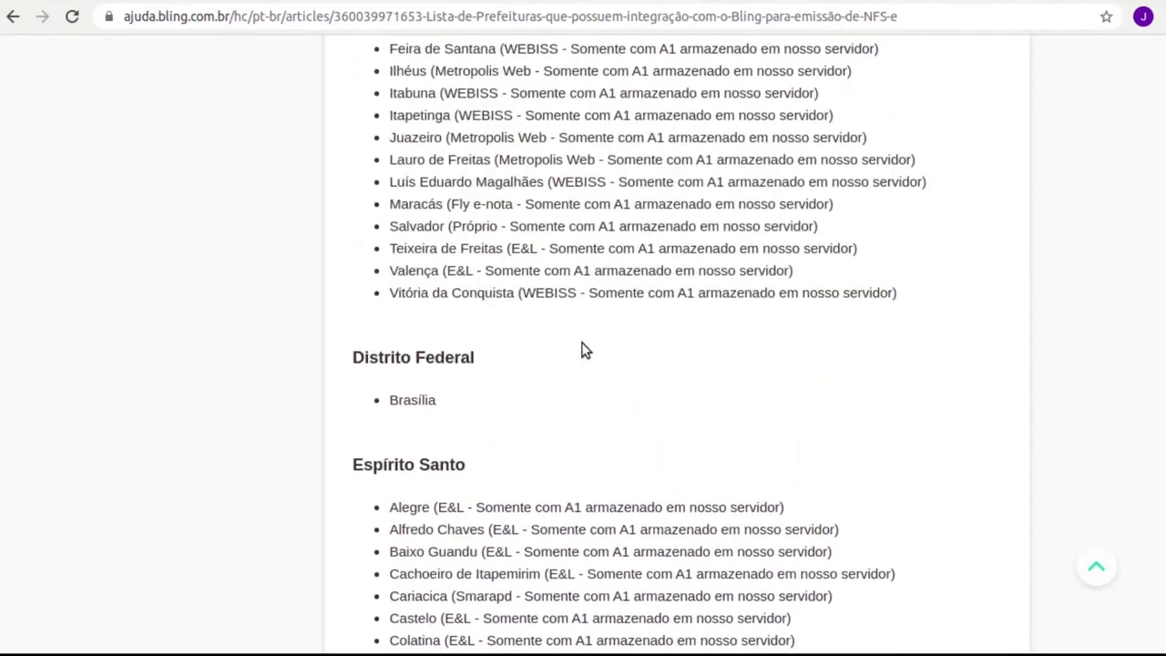
scroll(614, 362, "down", 10)
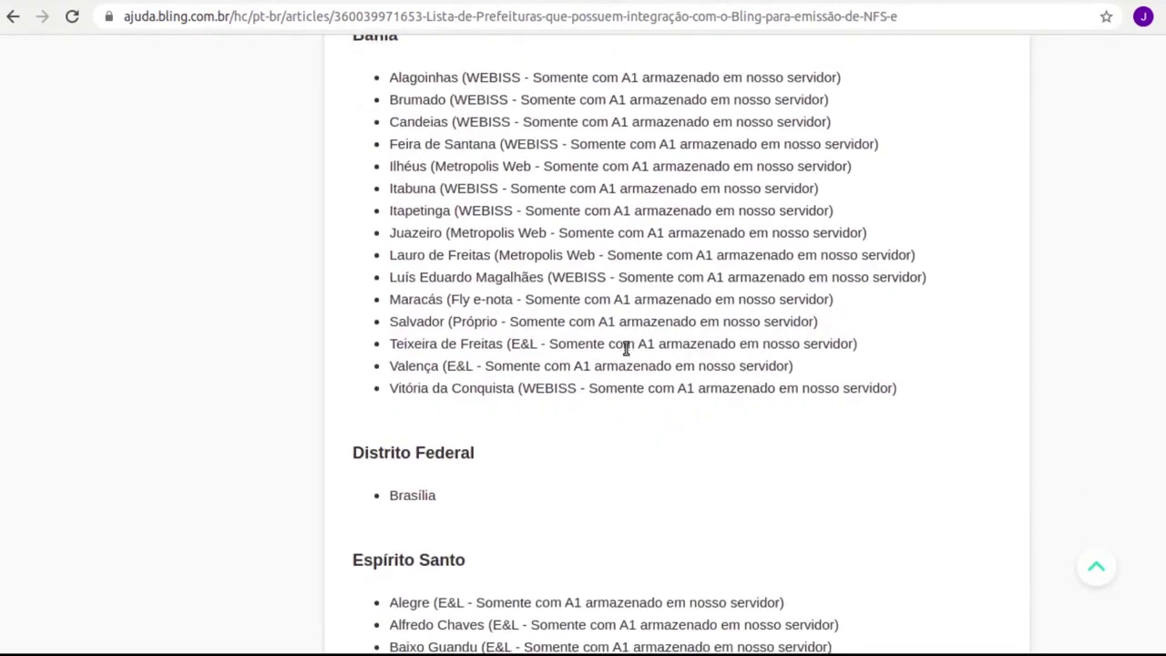
scroll(624, 349, "down", 1)
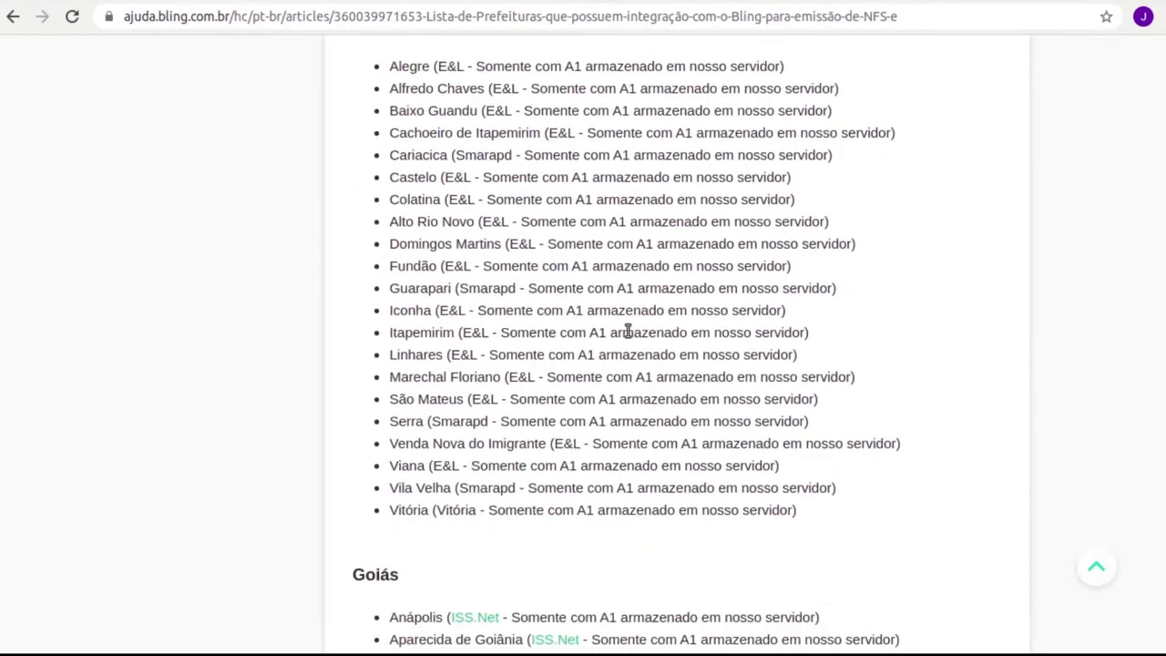
scroll(575, 328, "down", 2)
scroll(575, 337, "down", 8)
scroll(540, 403, "down", 7)
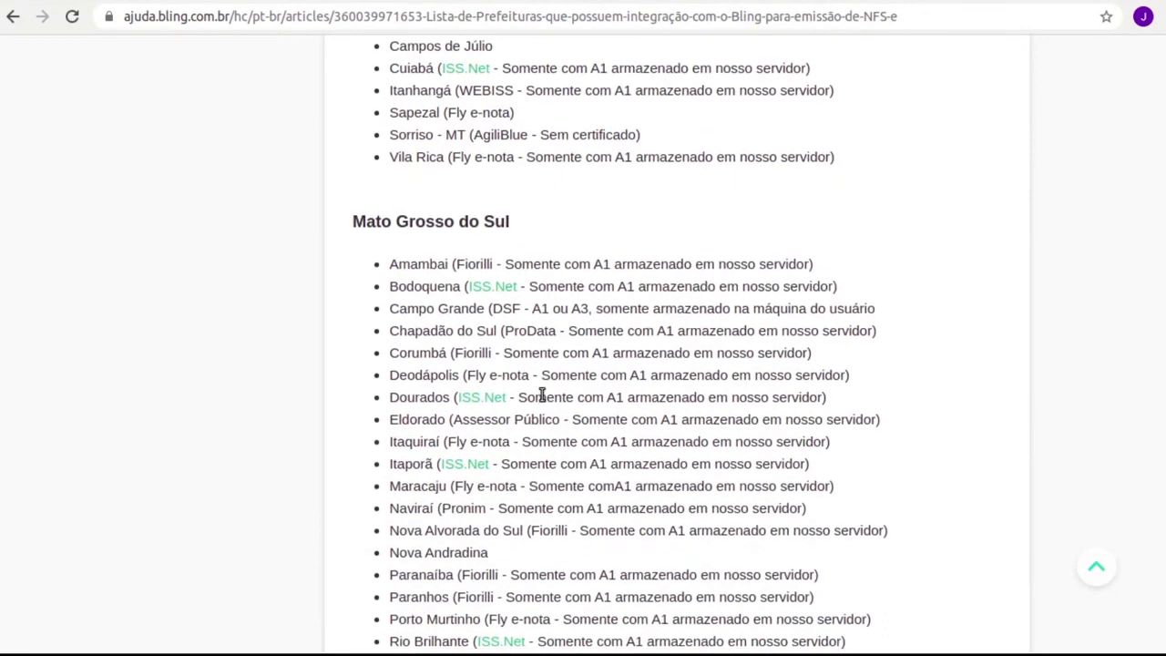
scroll(541, 393, "up", 1)
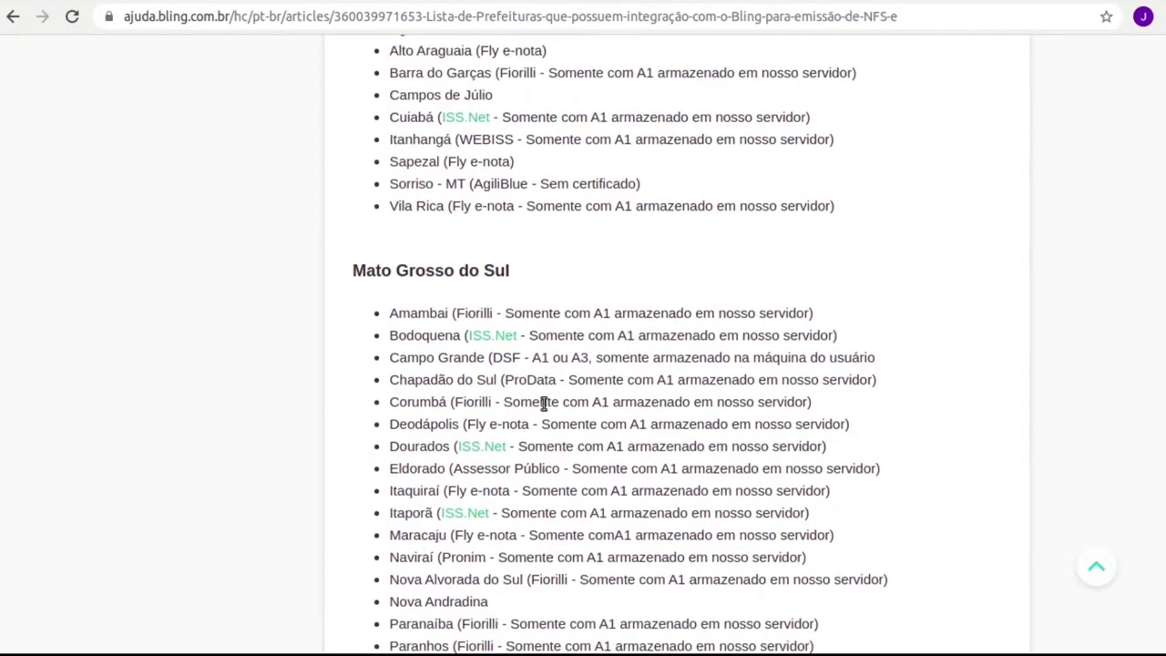
scroll(533, 428, "up", 1)
scroll(541, 416, "down", 3)
scroll(541, 416, "up", 15)
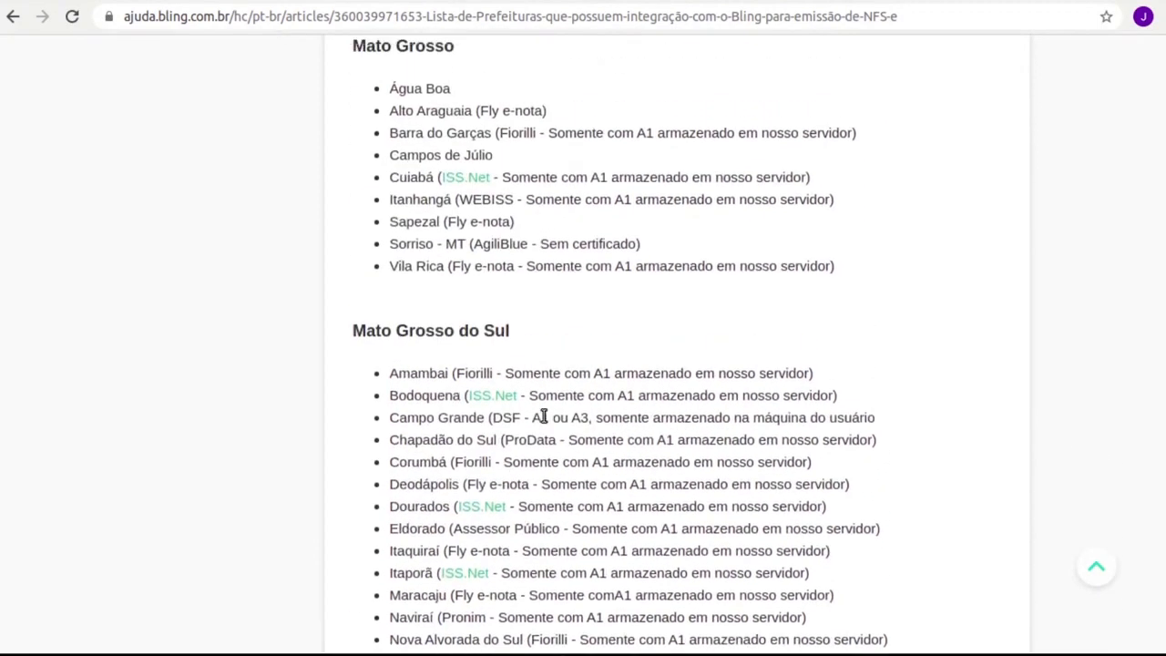
scroll(541, 417, "up", 13)
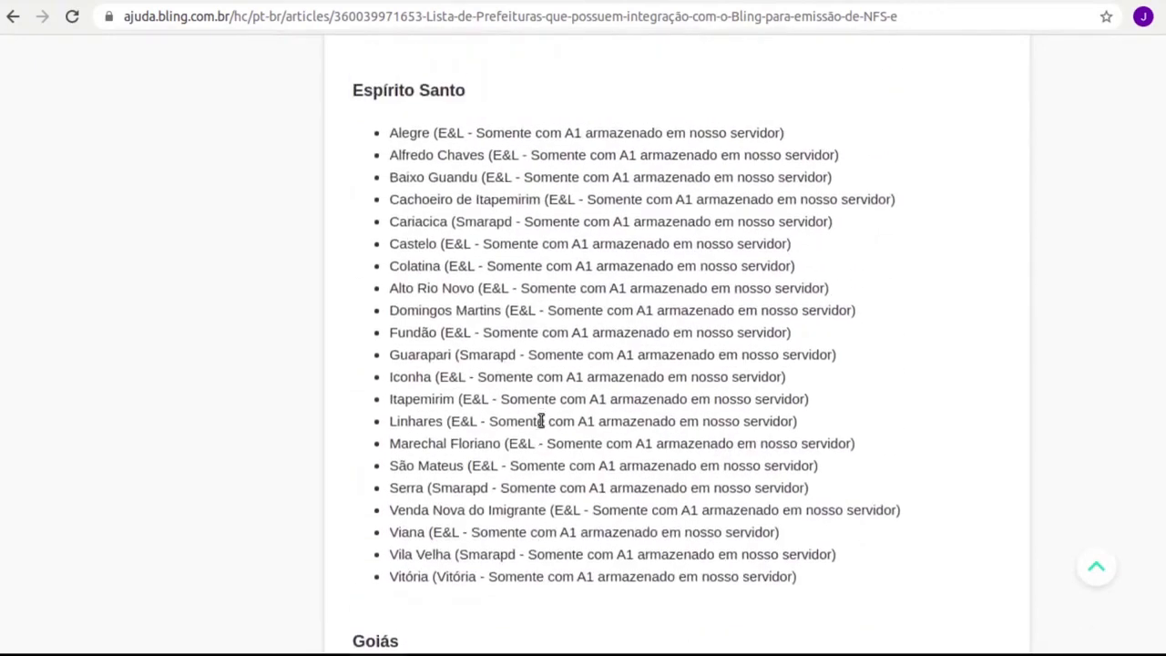
scroll(541, 419, "up", 6)
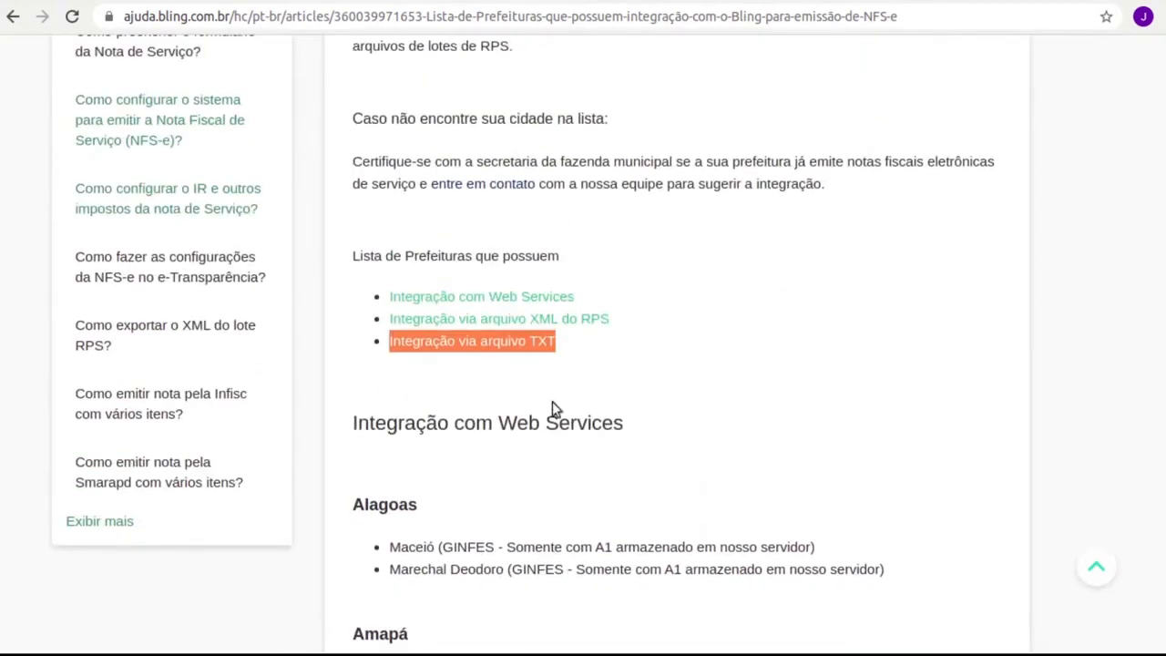
scroll(596, 363, "down", 2)
scroll(593, 364, "up", 2)
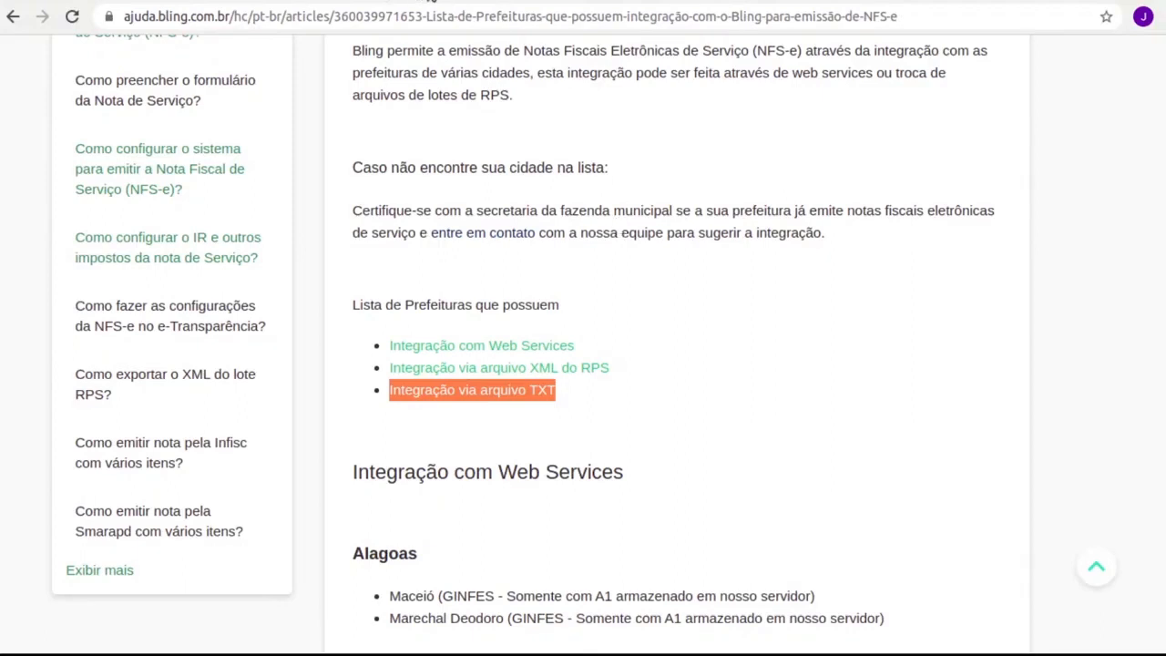
left_click(433, 2)
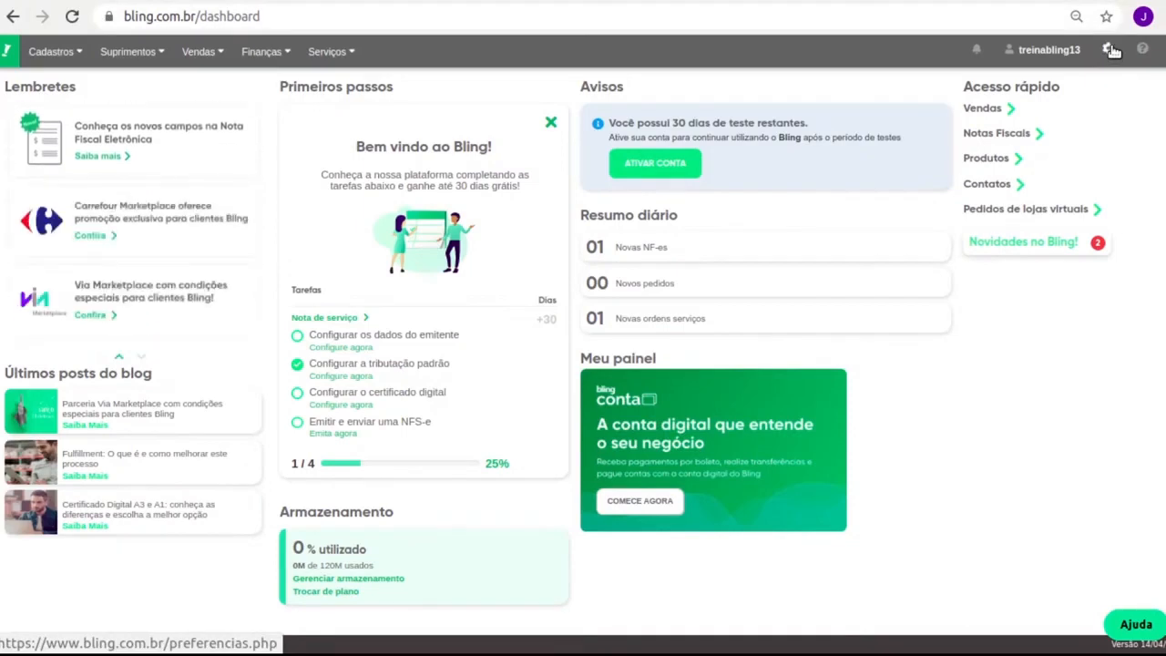
Open the 'Alterar dados da empresa' form from the Empresa preferences
left_click(1109, 49)
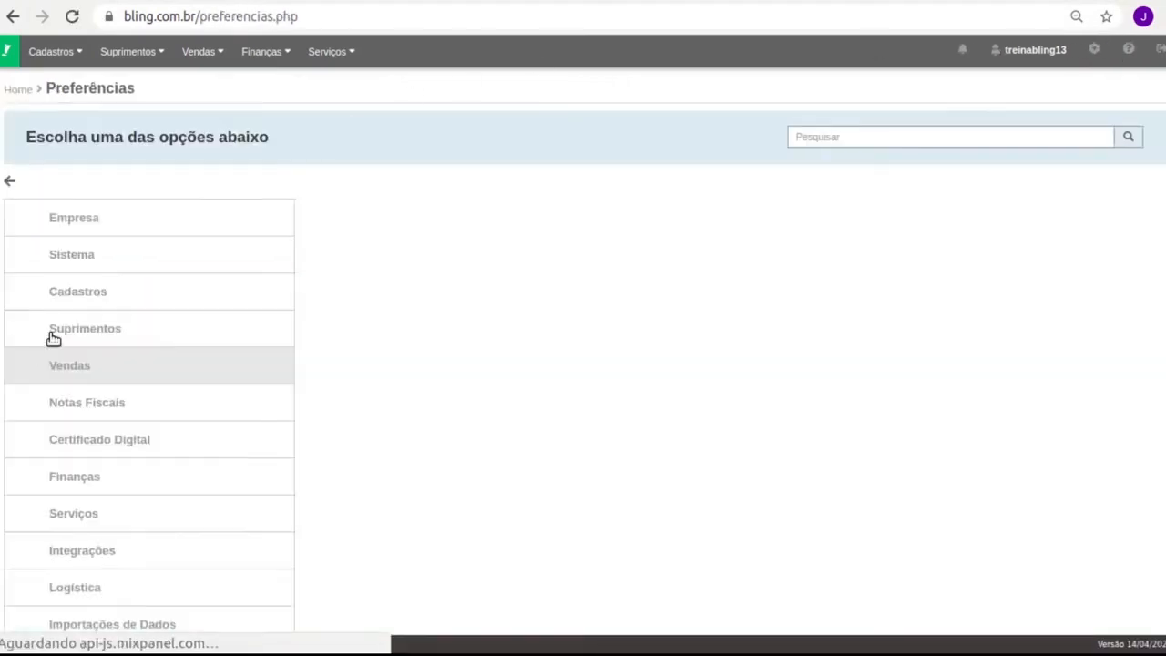
left_click(102, 217)
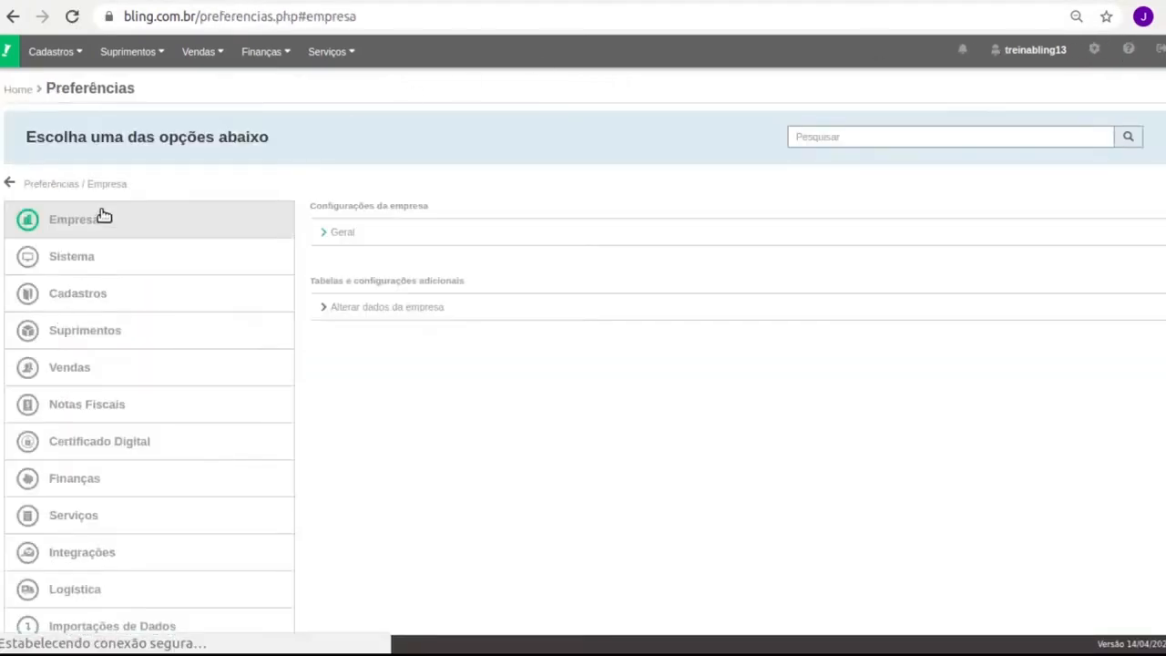
left_click(410, 310)
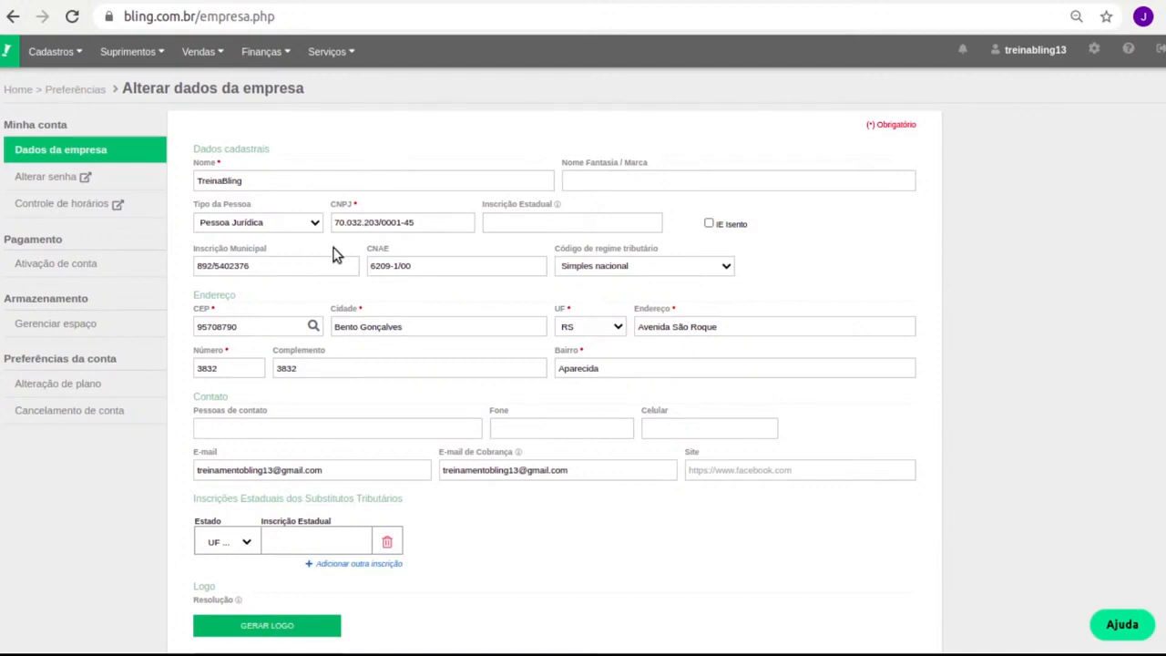
Check the company form's e-mail fields and TreinaBling logo, then save the company data
triple_click(283, 251)
scroll(499, 310, "down", 1)
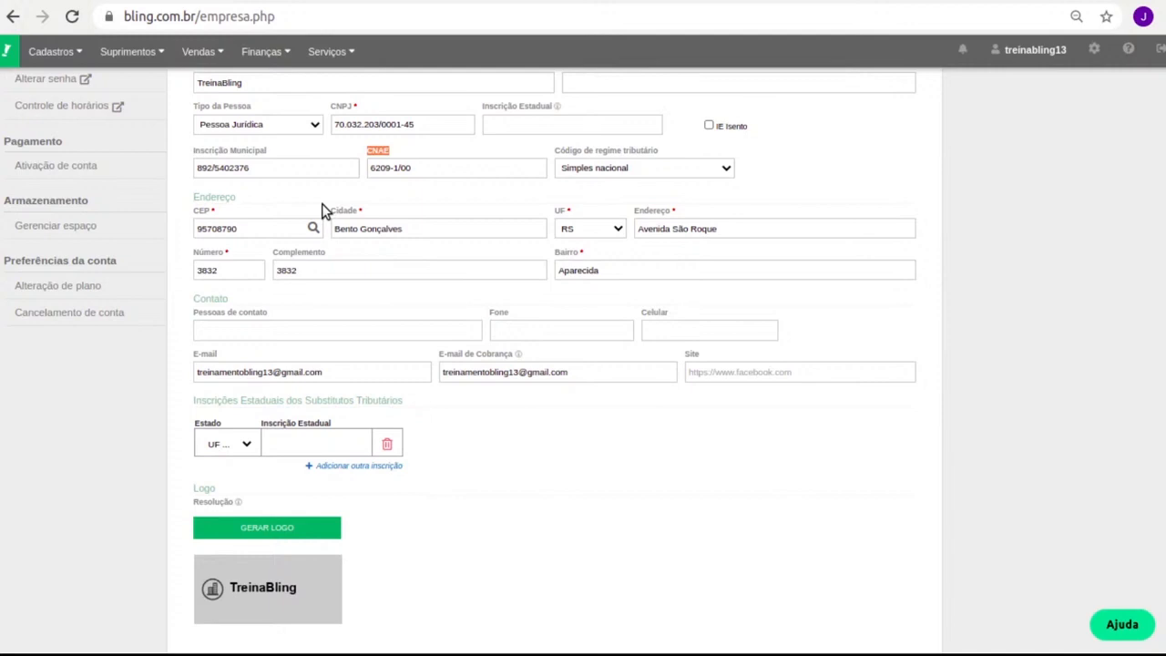
scroll(339, 291, "down", 1)
mouse_move(332, 551)
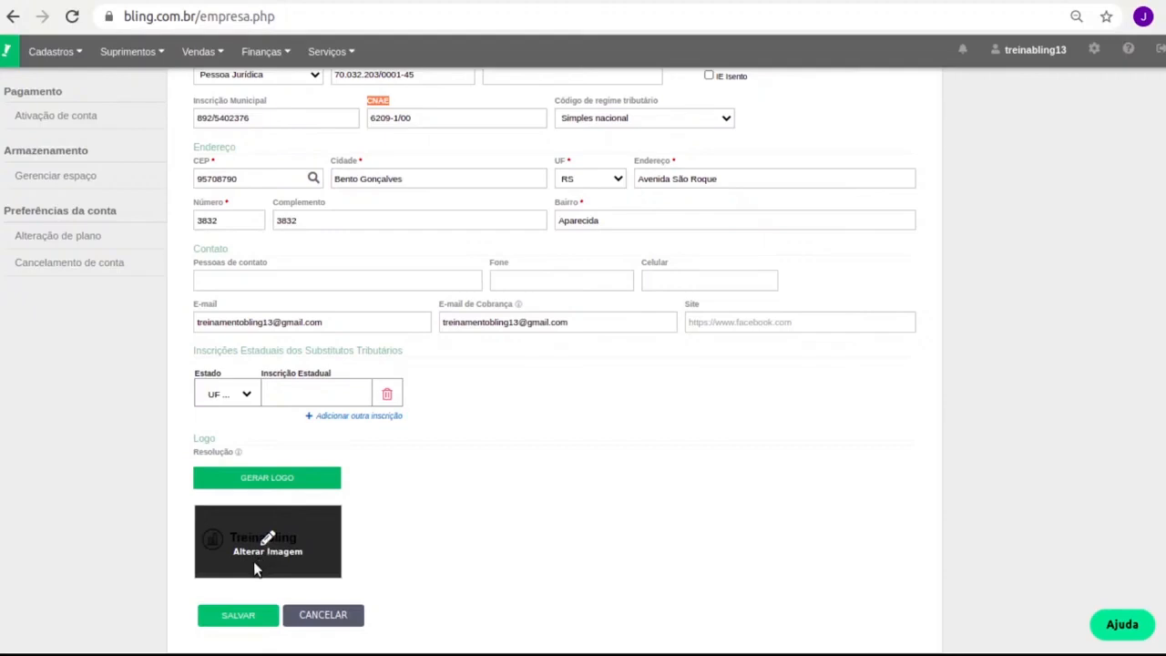
left_click(226, 621)
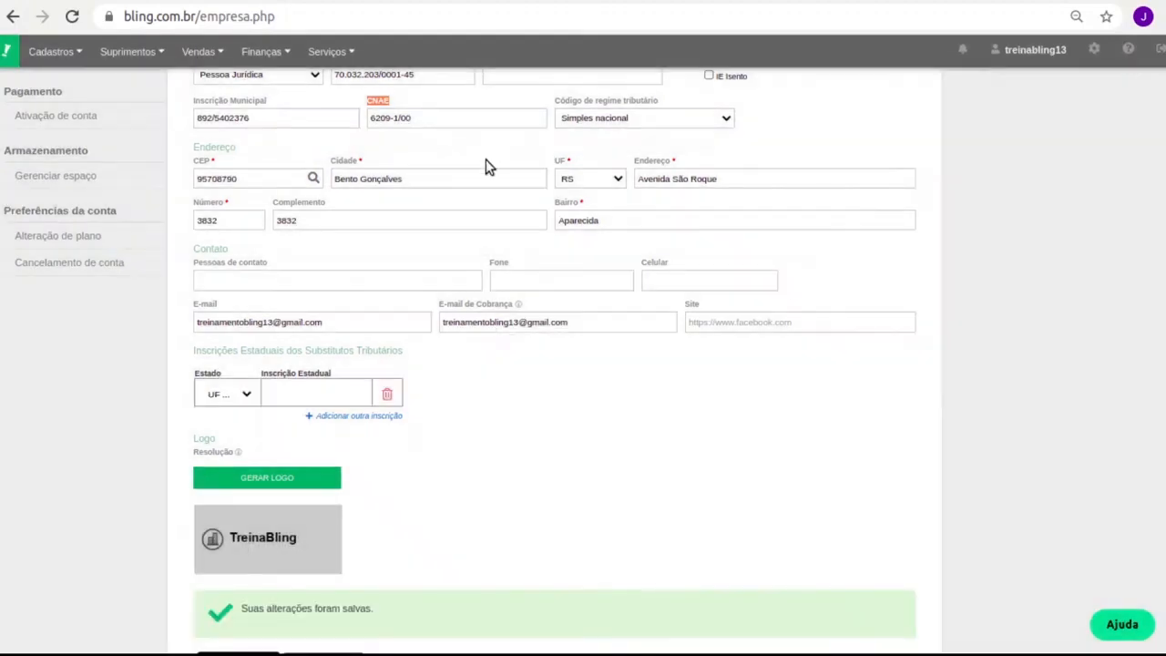
Open Configurações de certificado digital under the Certificado Digital preferences
left_click(1093, 61)
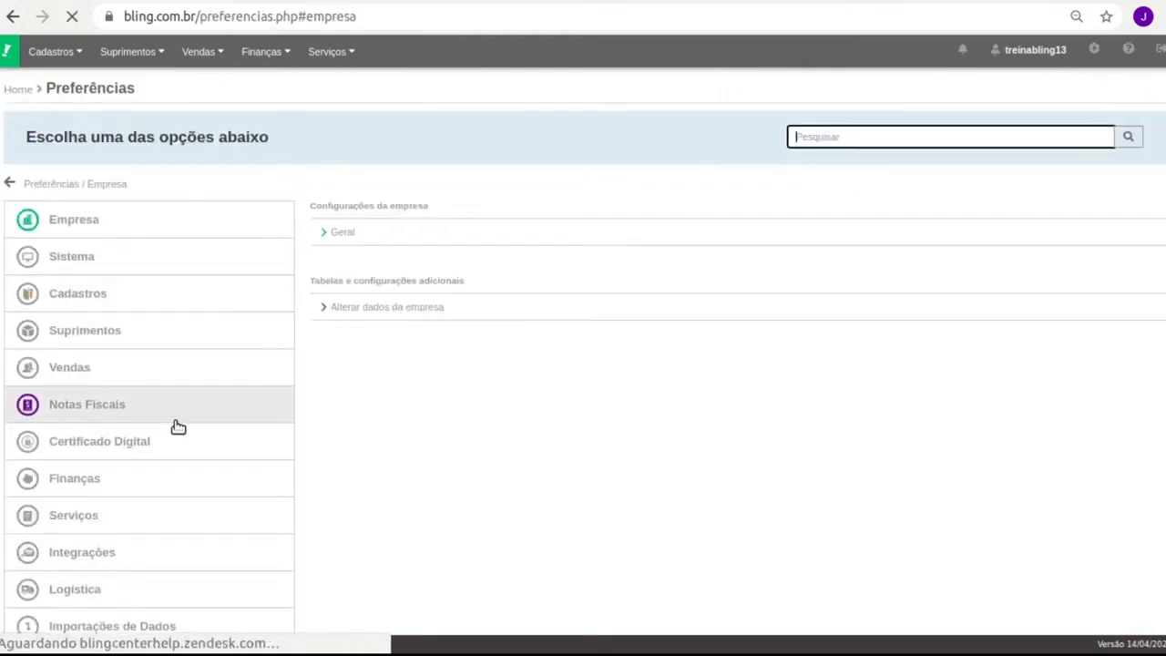
left_click(115, 448)
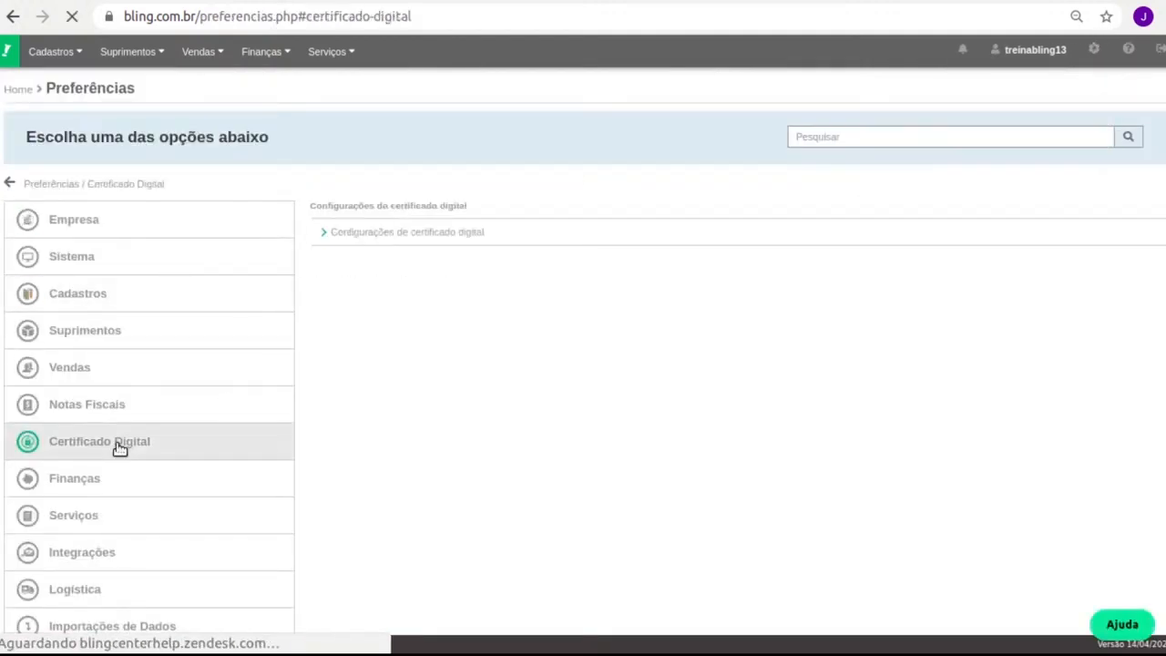
left_click(460, 239)
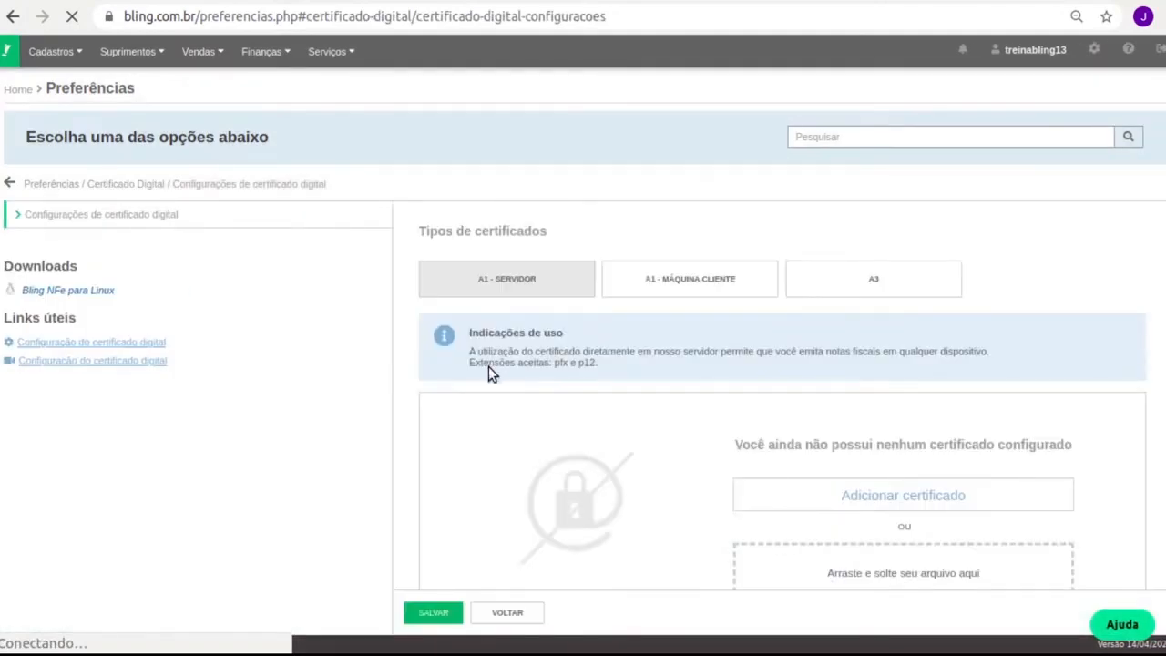
scroll(537, 393, "down", 3)
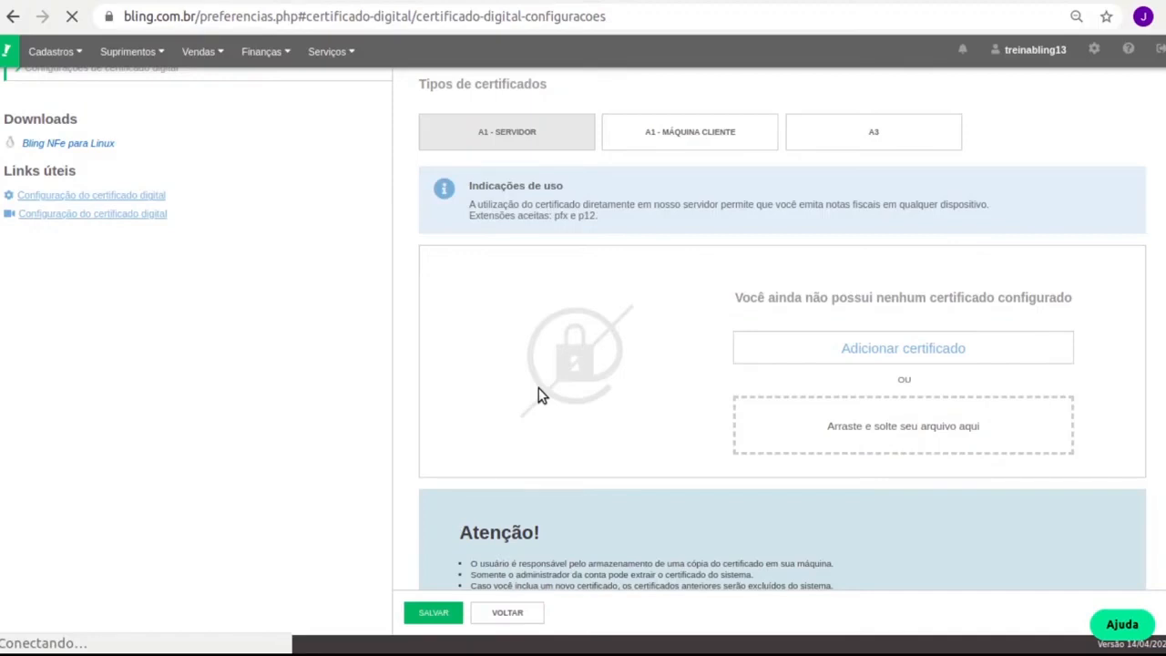
Choose the A3 certificate type and dismiss the setup tutorial pop-up
left_click(853, 132)
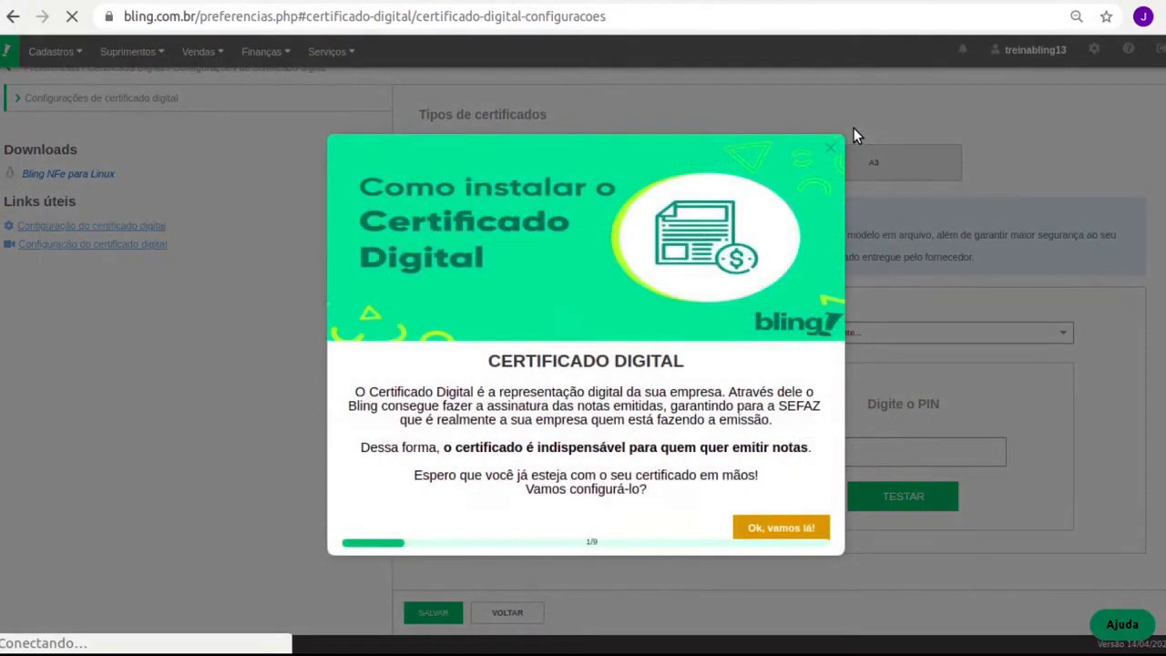
left_click(831, 147)
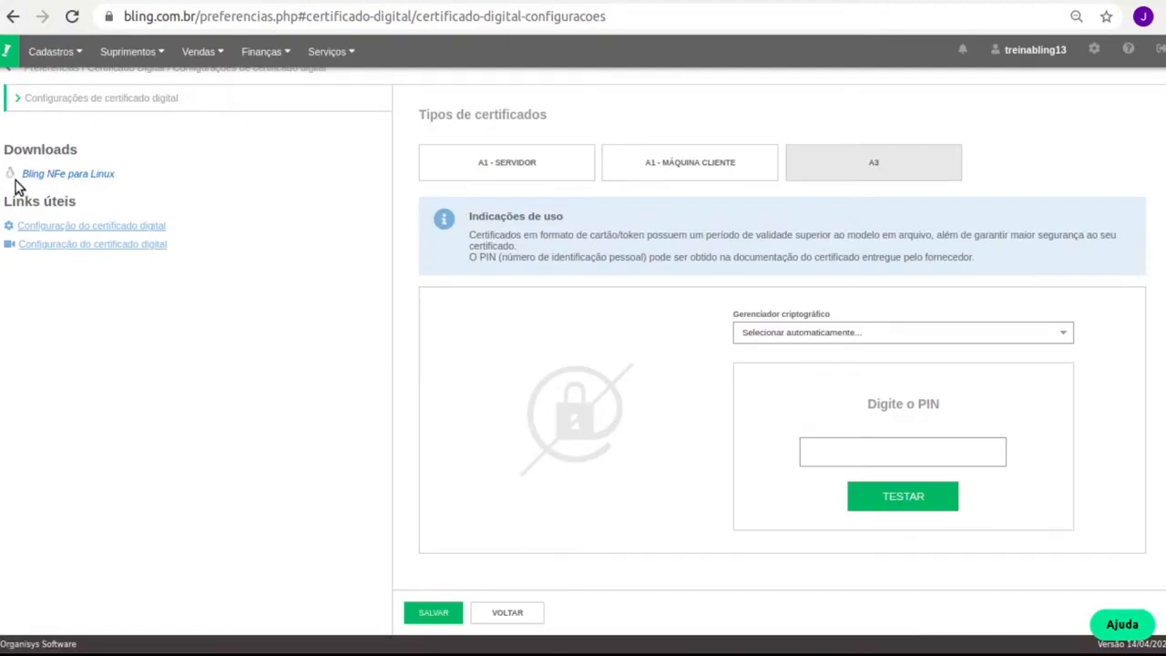
left_click_drag(16, 180, 118, 178)
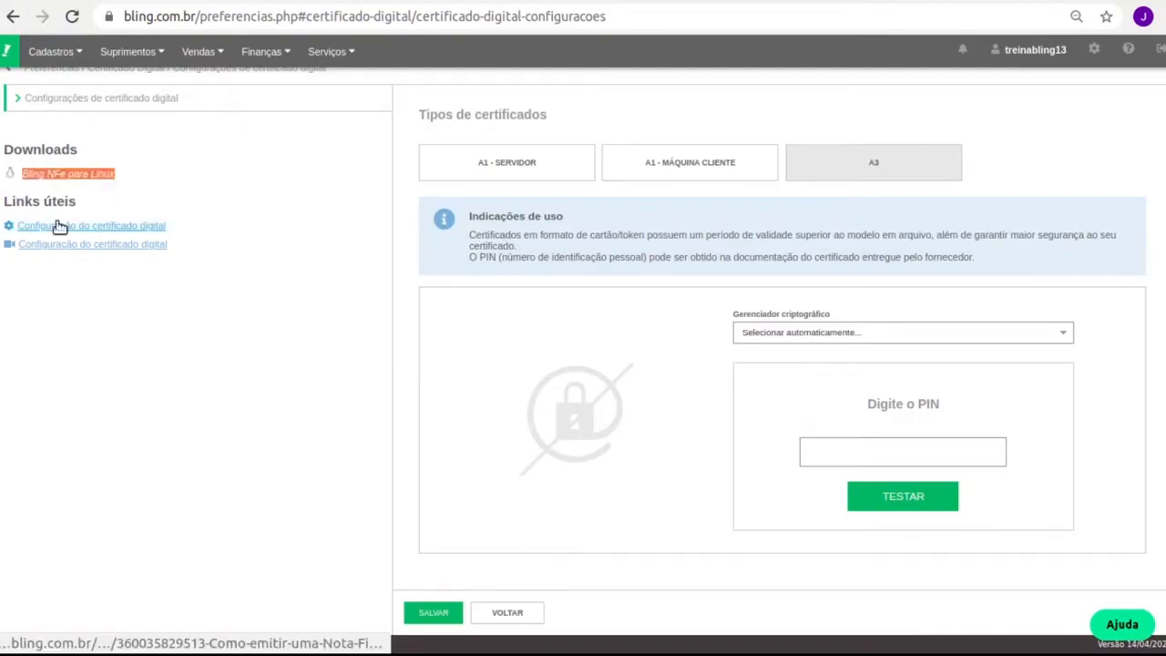
left_click(234, 178)
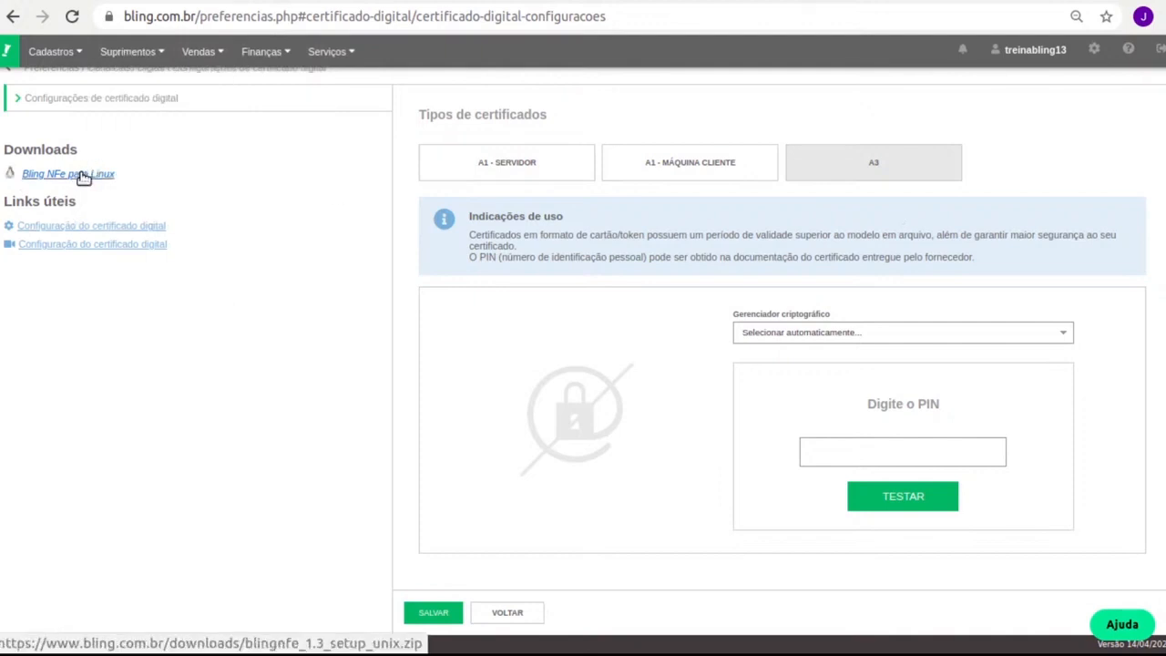
left_click(317, 56)
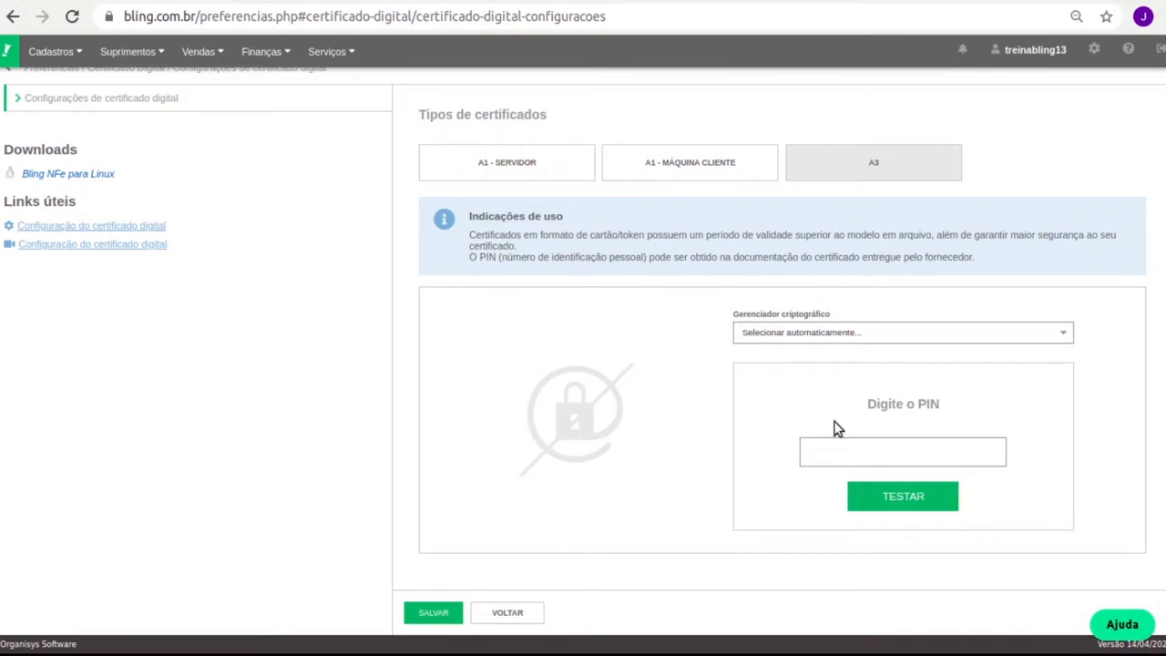
left_click_drag(739, 316, 814, 318)
triple_click(818, 319)
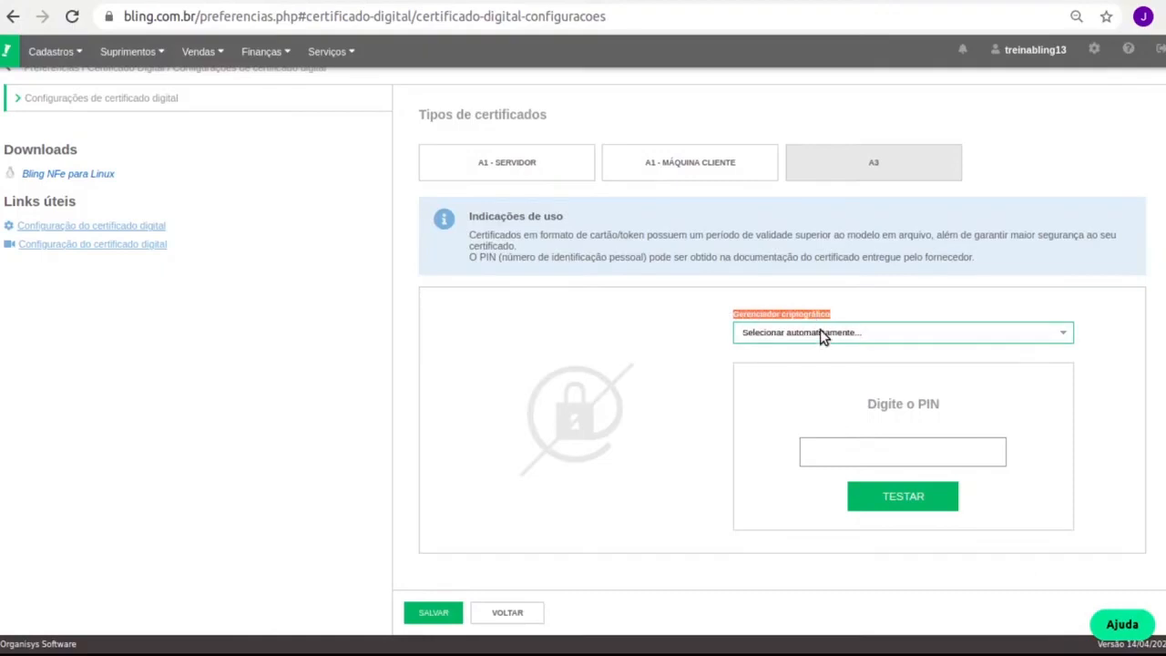
left_click(869, 450)
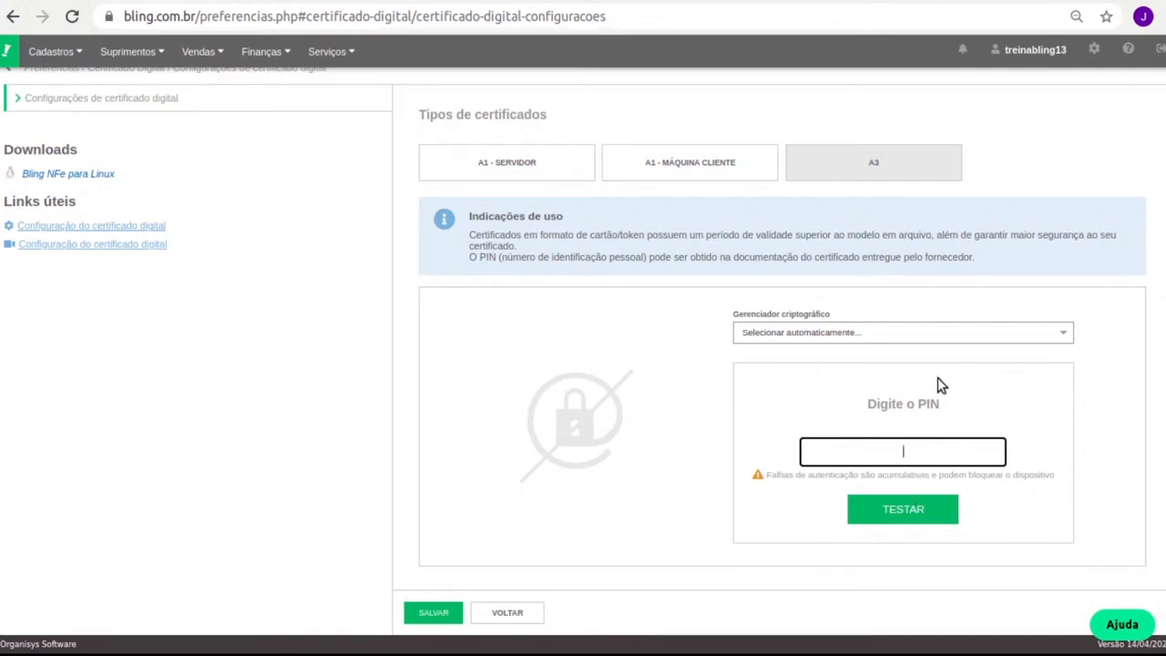
Compare A1 - SERVIDOR with A1 - MÁQUINA CLIENTE, keep A1 - SERVIDOR and start adding a certificate
left_click(580, 173)
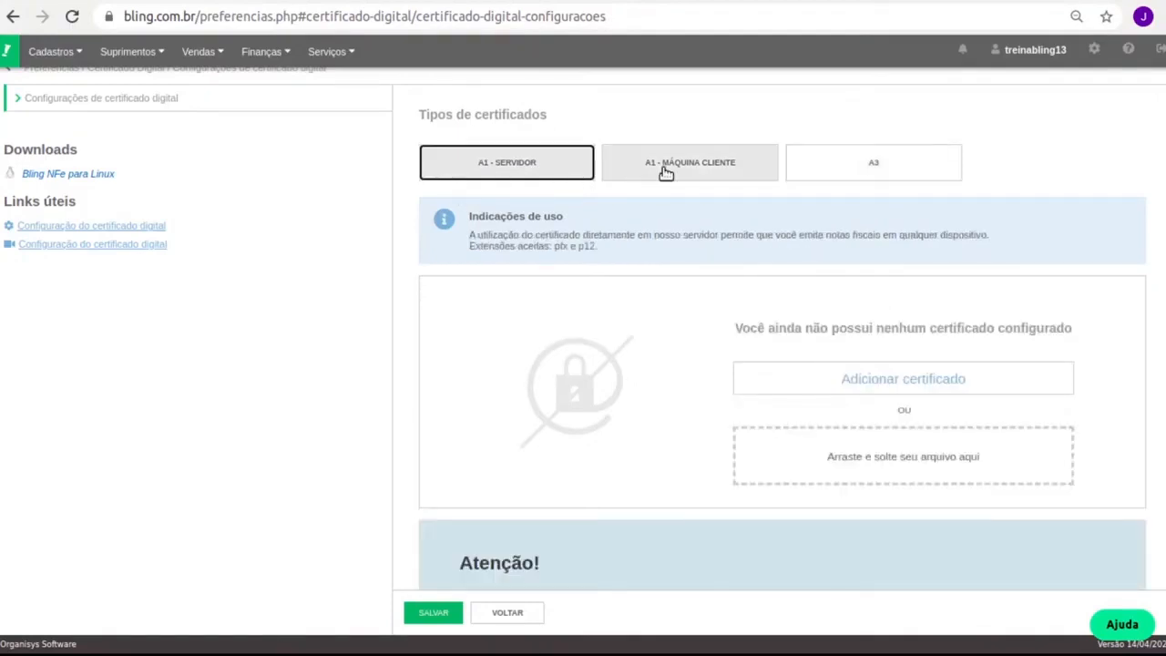
left_click(701, 176)
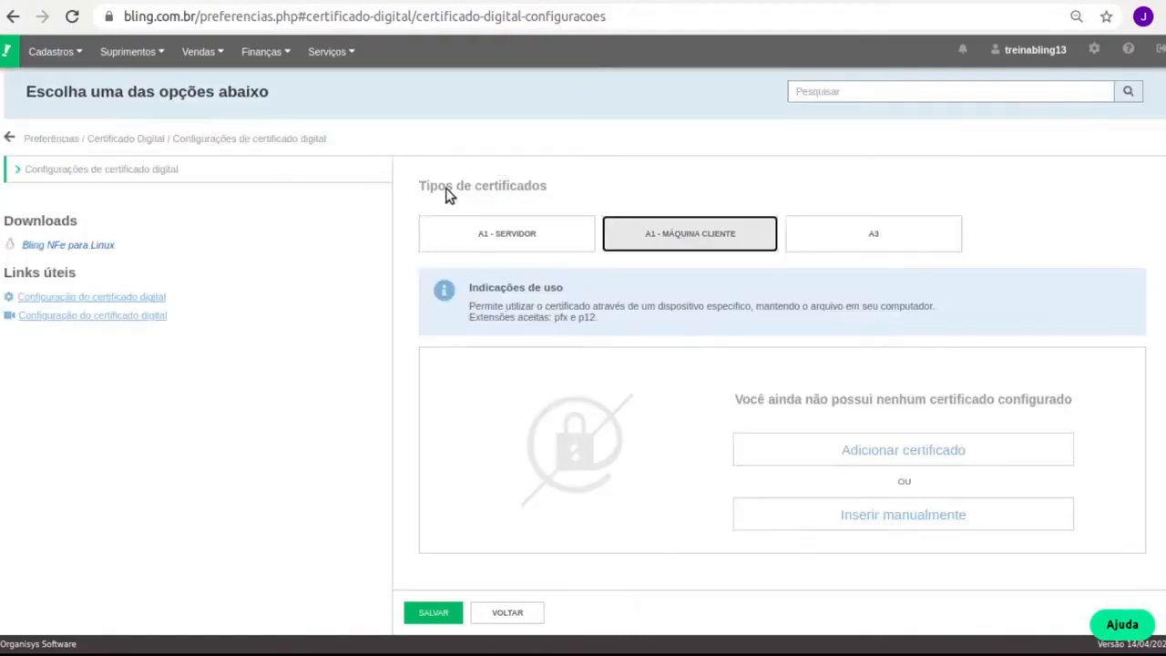
left_click(534, 229)
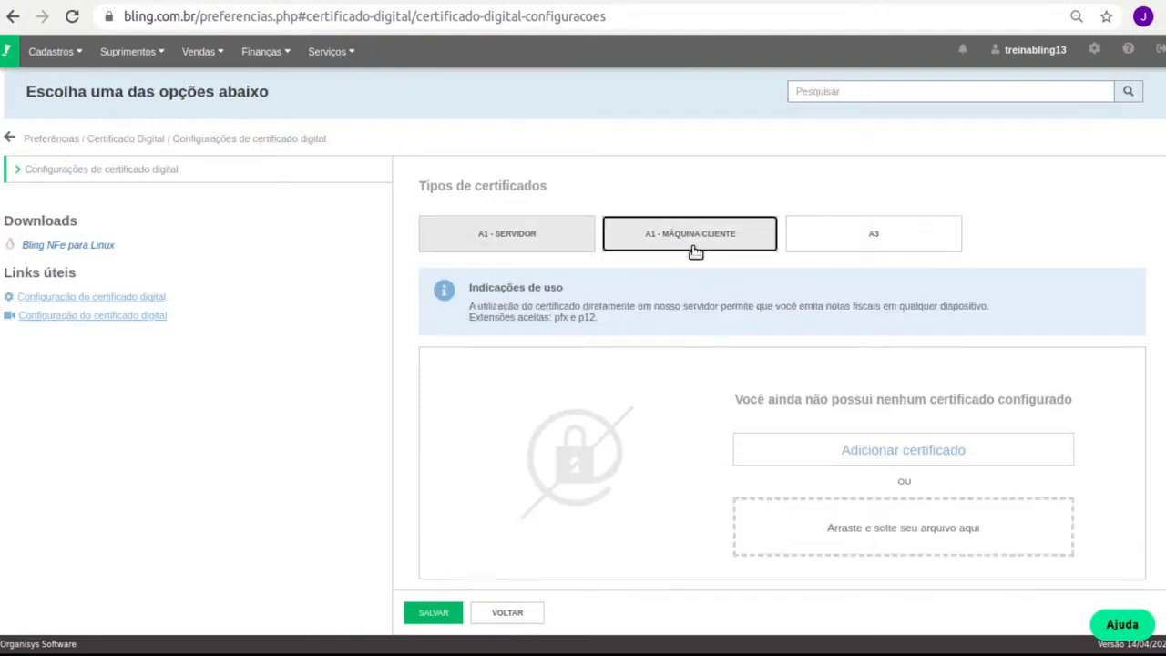
left_click(622, 244)
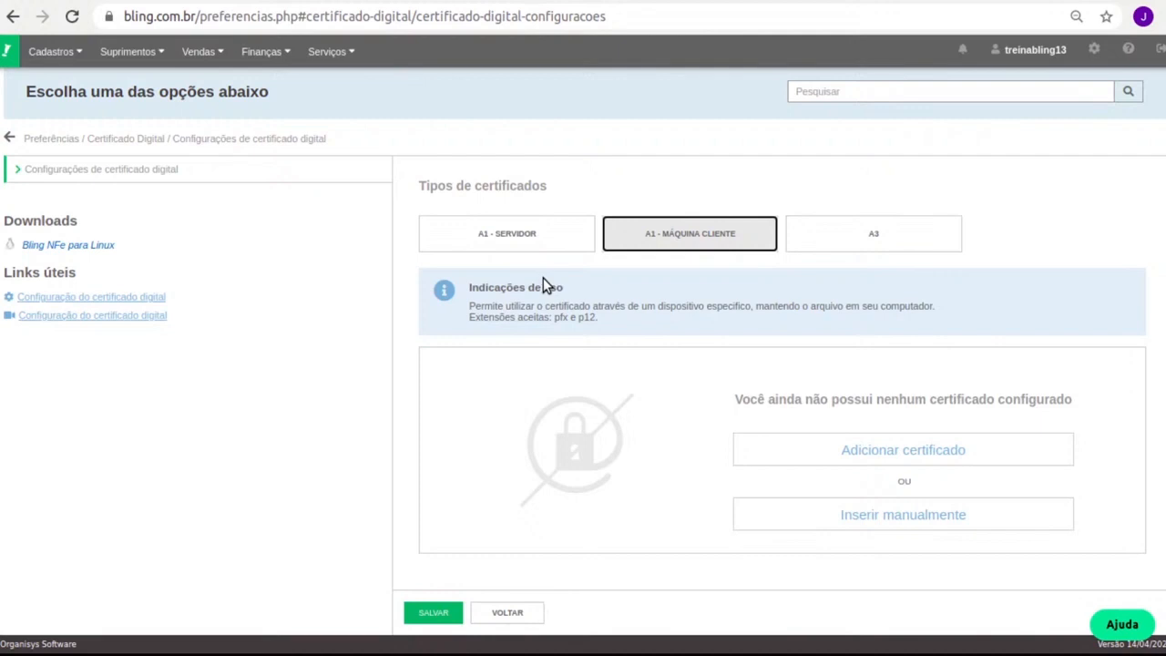
left_click(508, 244)
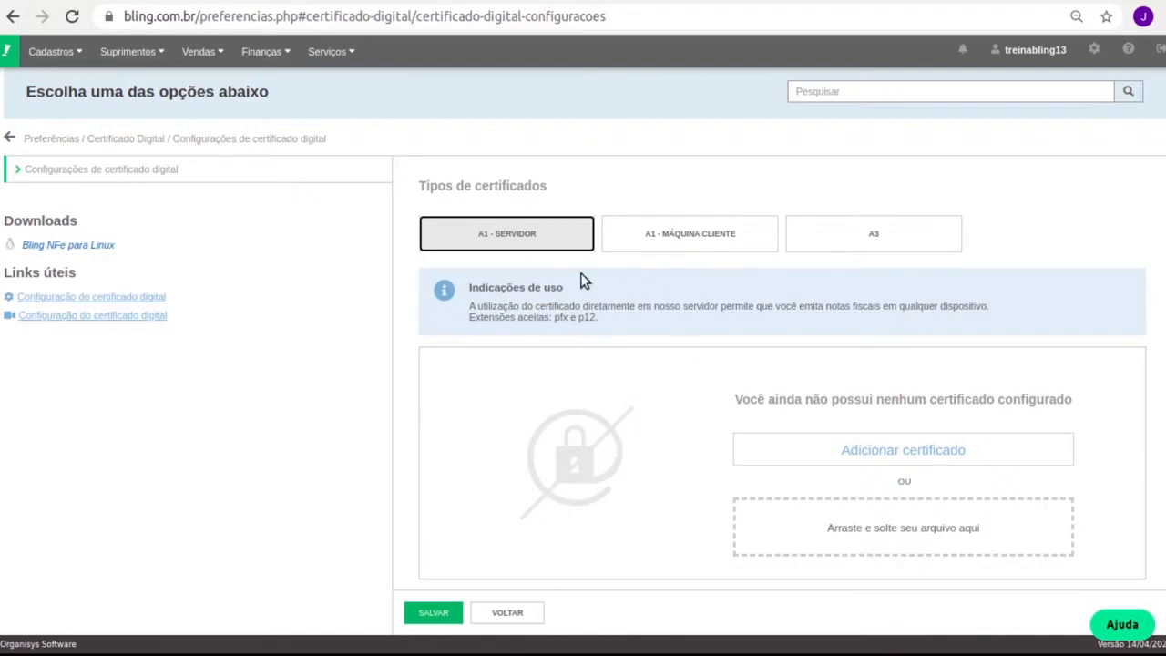
left_click(879, 448)
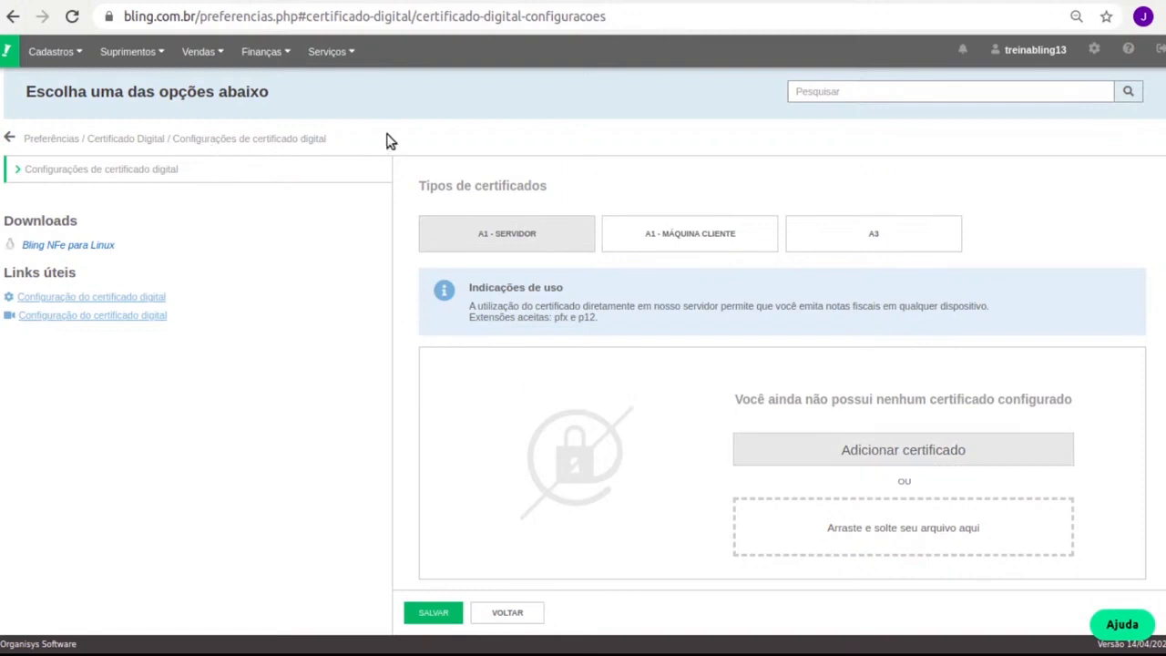
Upload certificado.p12, enter its password, test it and save the certificate valid until 24/06/2021
double_click(342, 226)
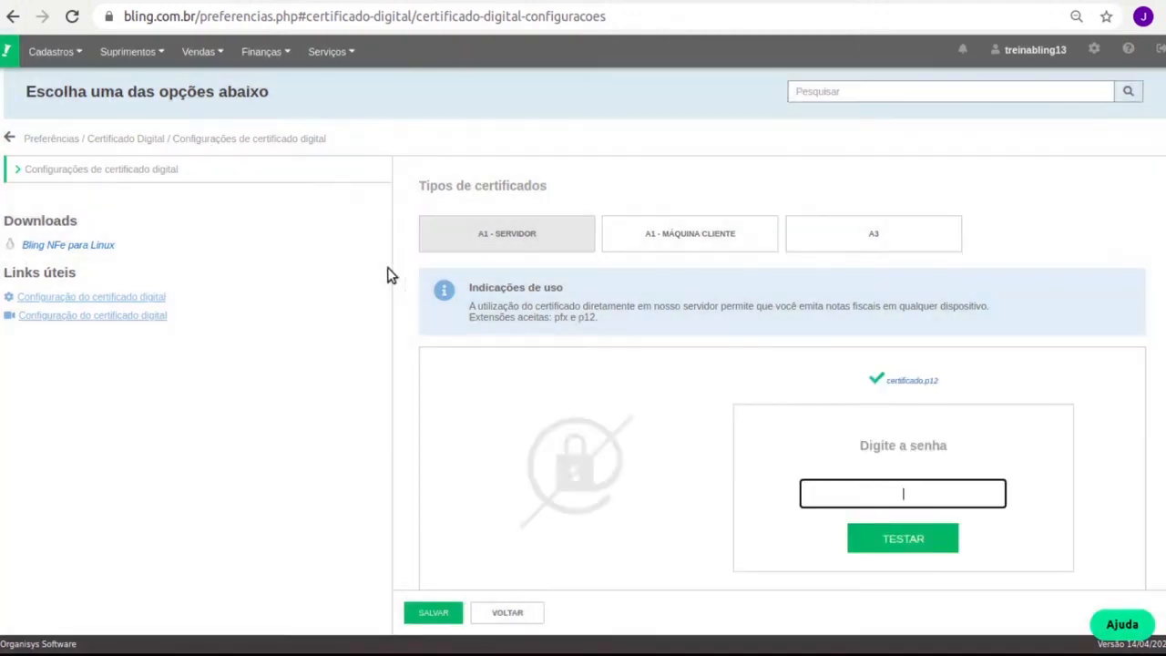
type("•••")
left_click(920, 539)
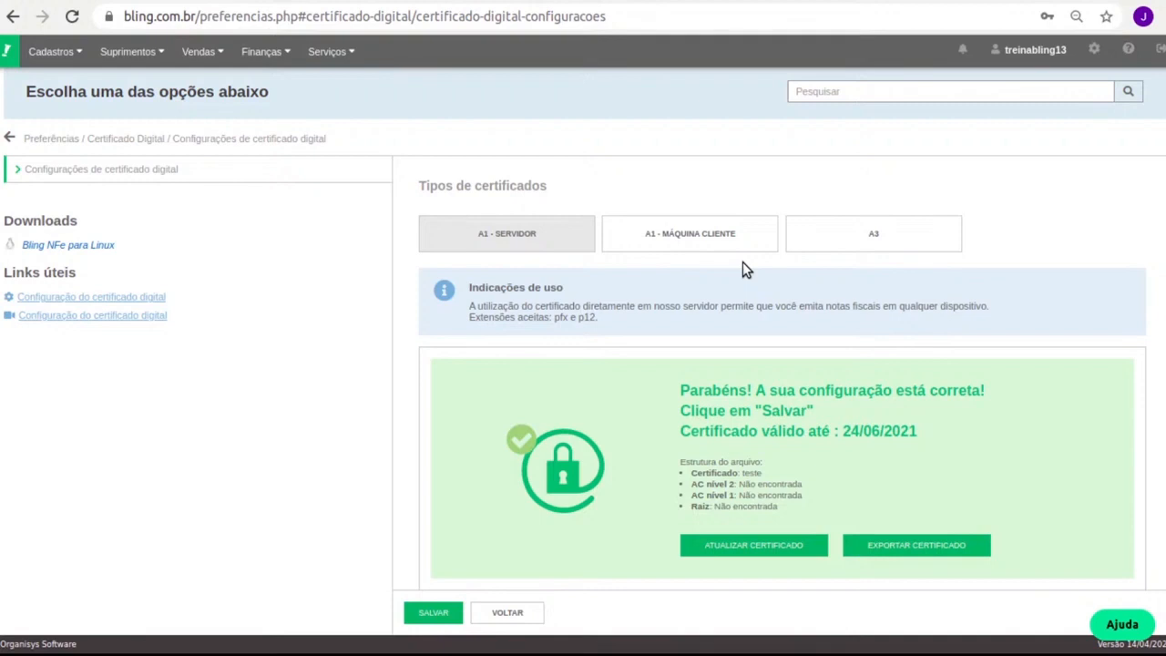
left_click(433, 613)
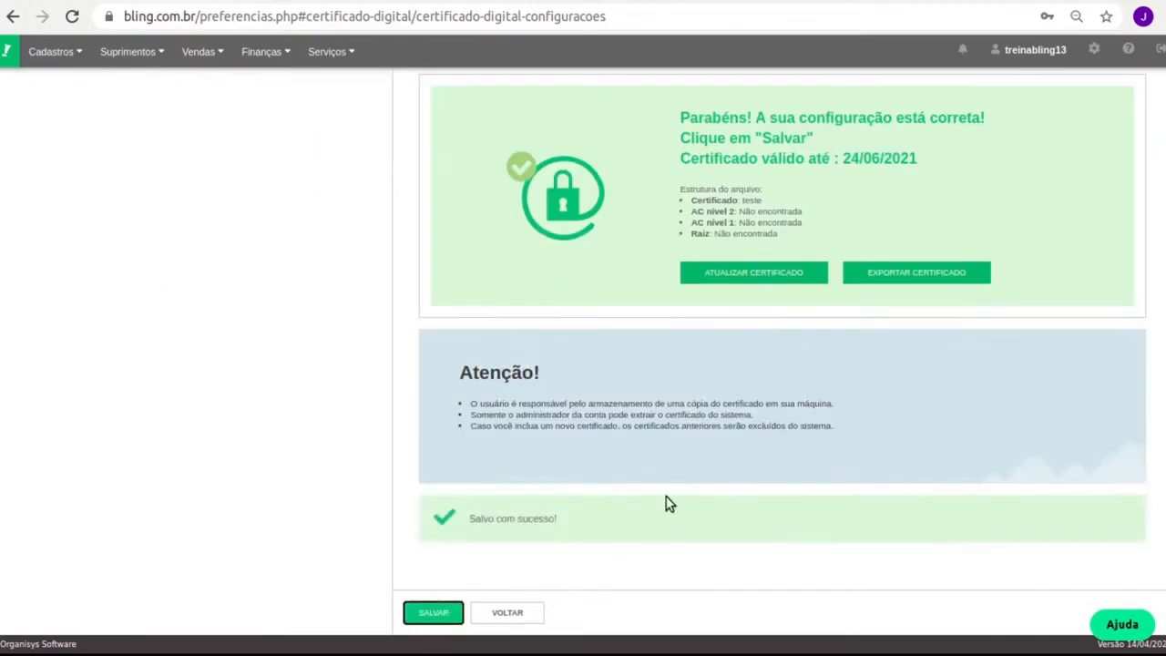
scroll(640, 398, "up", 3)
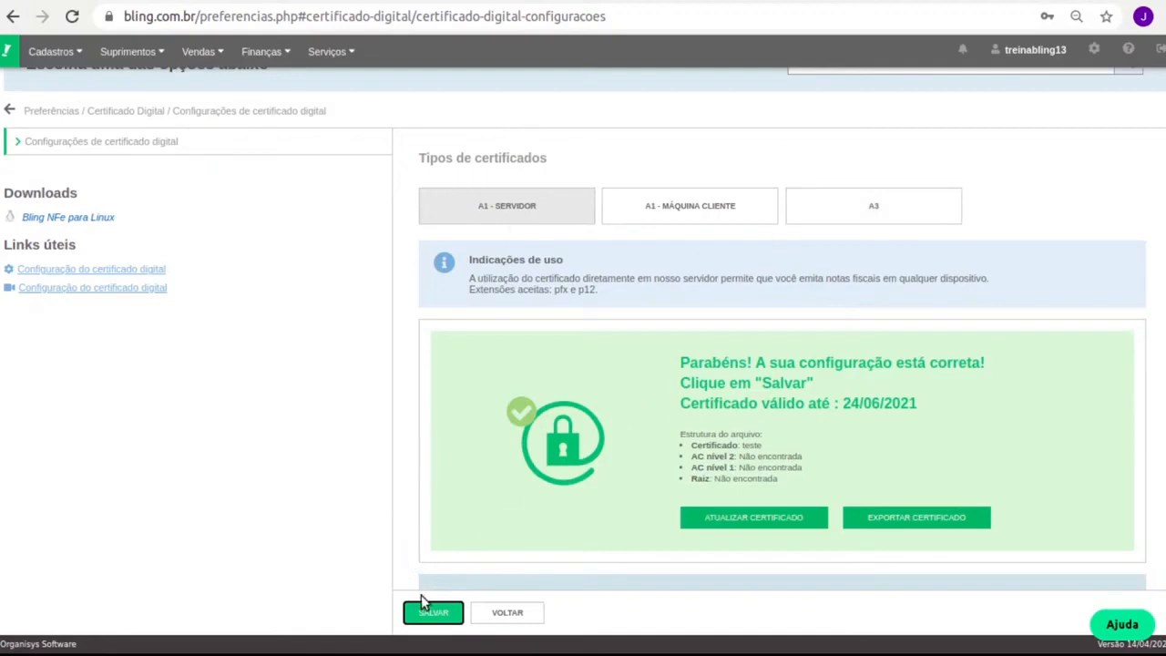
scroll(421, 595, "down", 3)
scroll(492, 422, "up", 3)
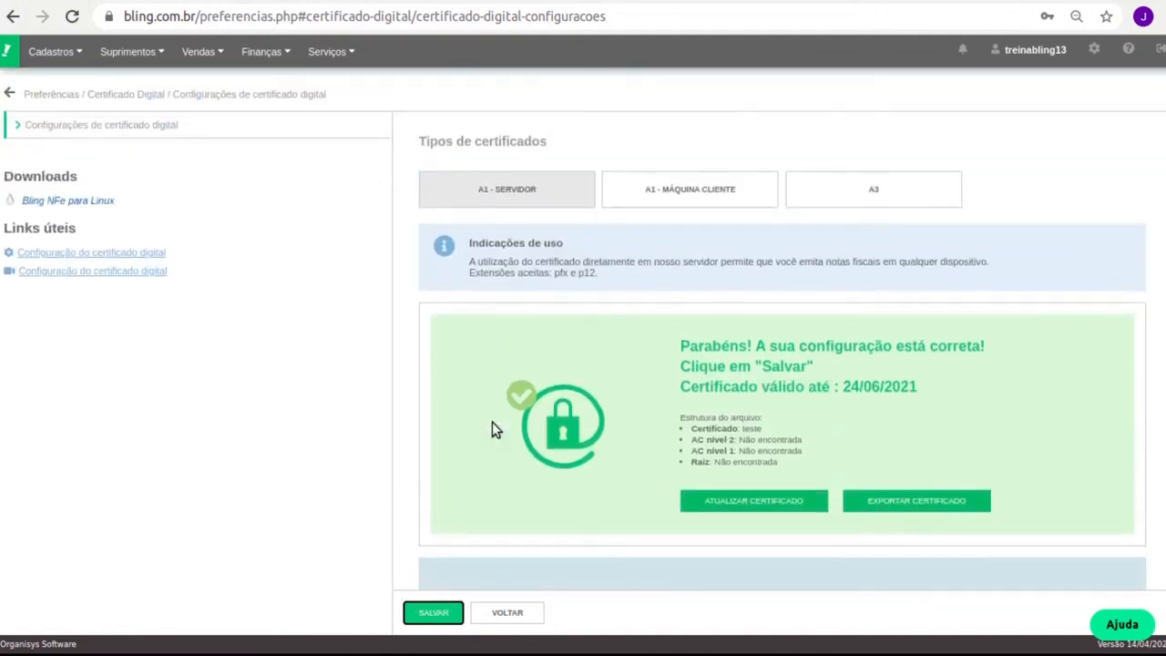
scroll(492, 428, "up", 2)
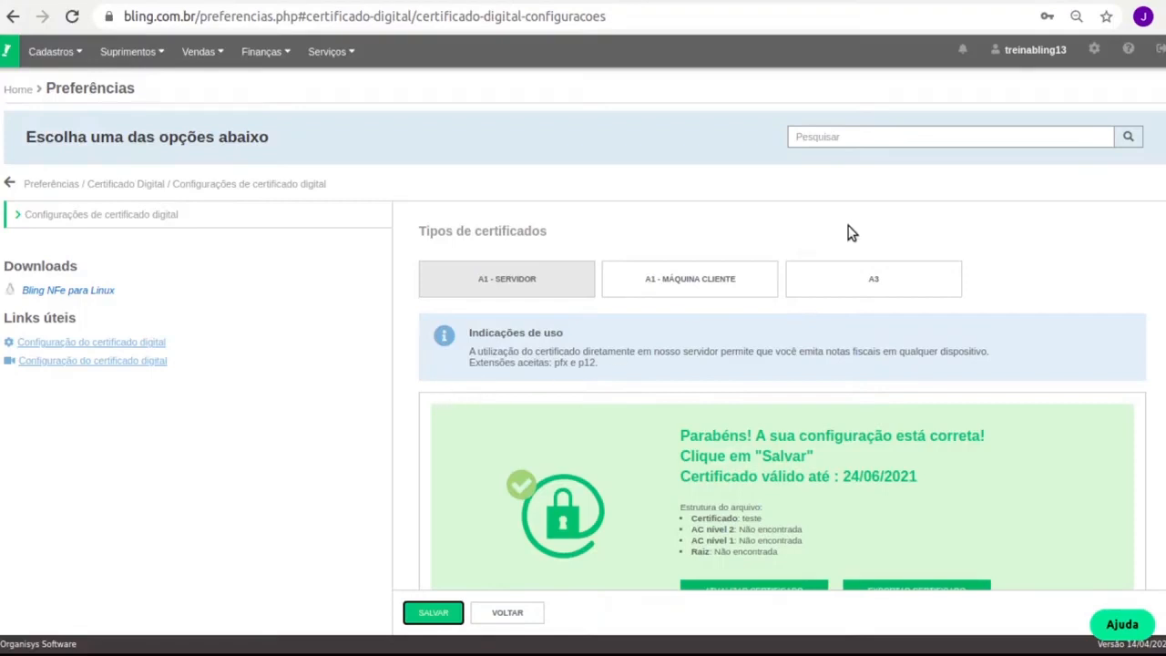
Open Configurações de NFS-e from the Serviços preferences
left_click(1094, 51)
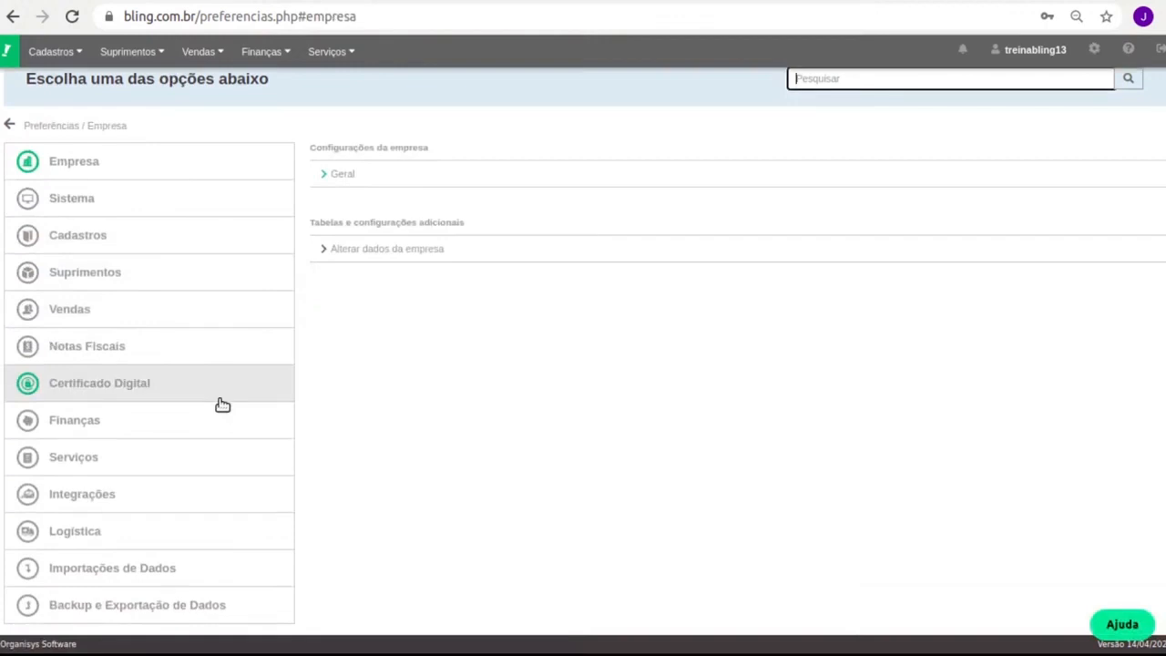
left_click(125, 454)
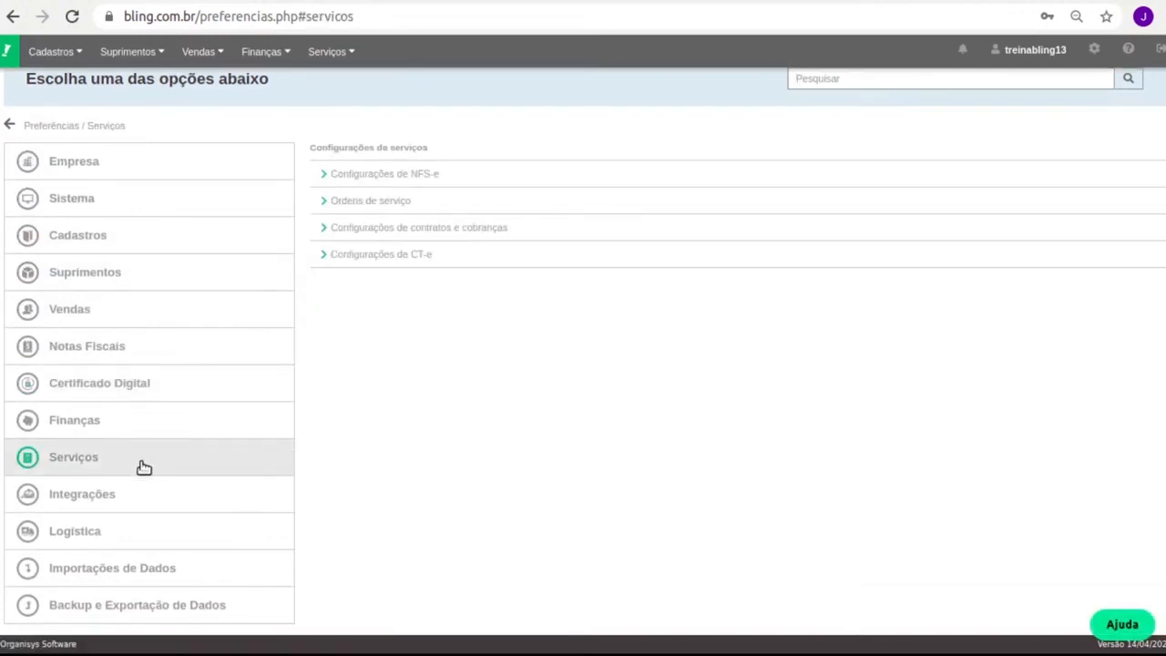
left_click(488, 174)
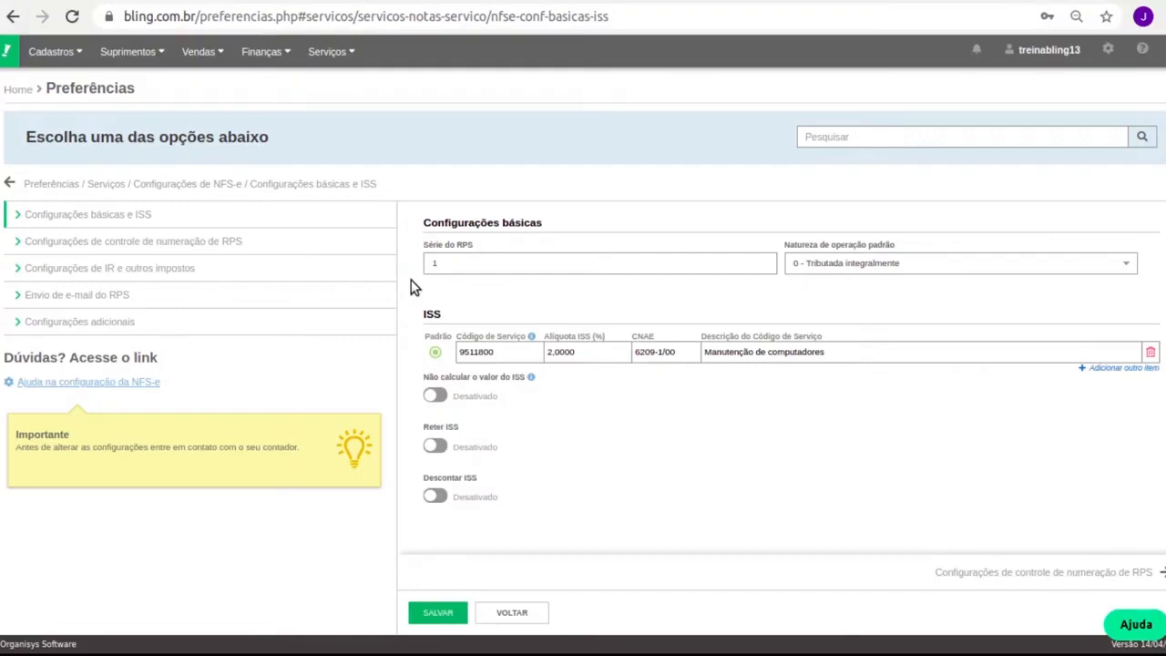
Leave the Alíquota ISS rate unchanged and open the RPS numbering control showing series 1
left_click(612, 350)
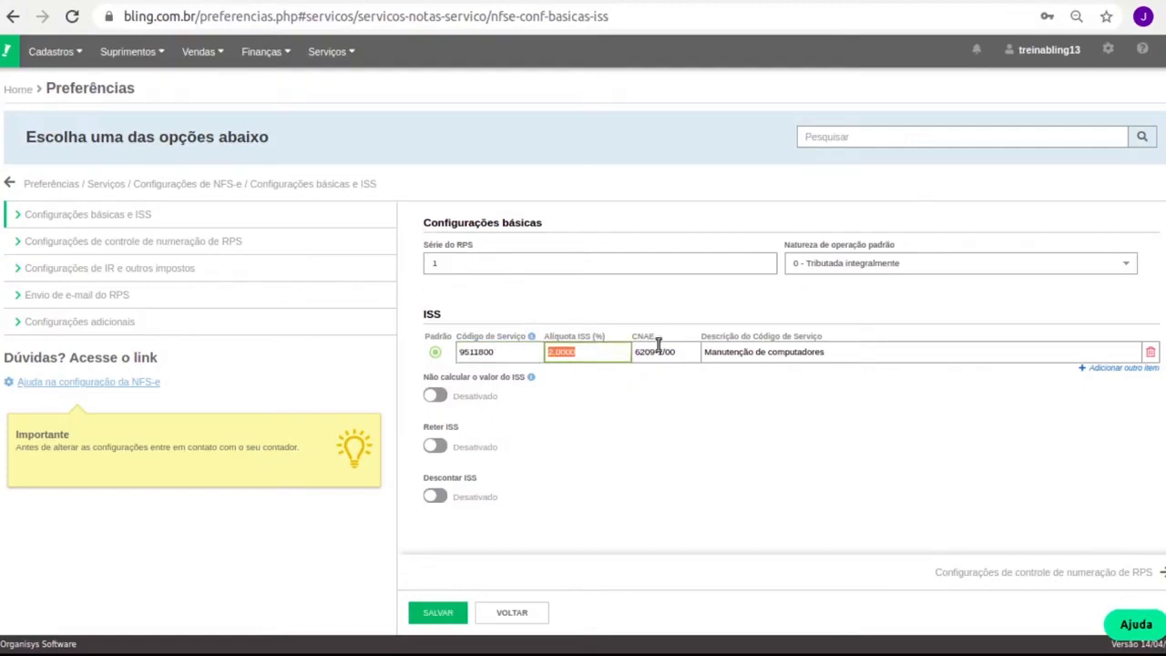
left_click(763, 391)
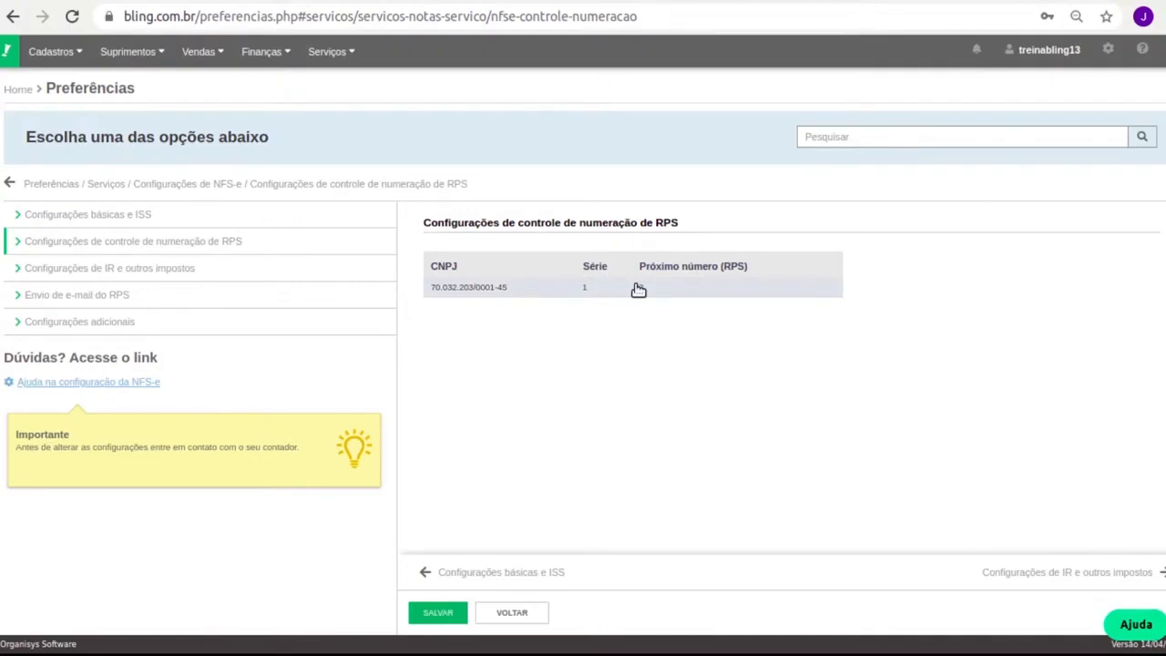
Review the IR and other taxes settings and the RPS e-mail settings sections
left_click(264, 270)
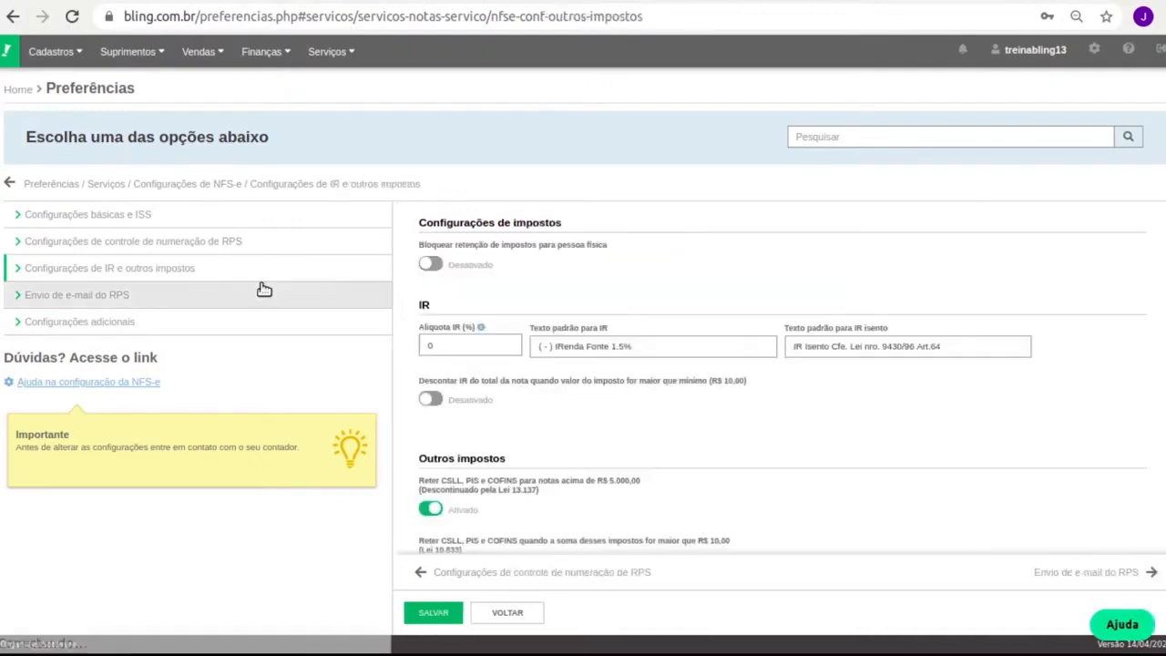
scroll(650, 405, "down", 2)
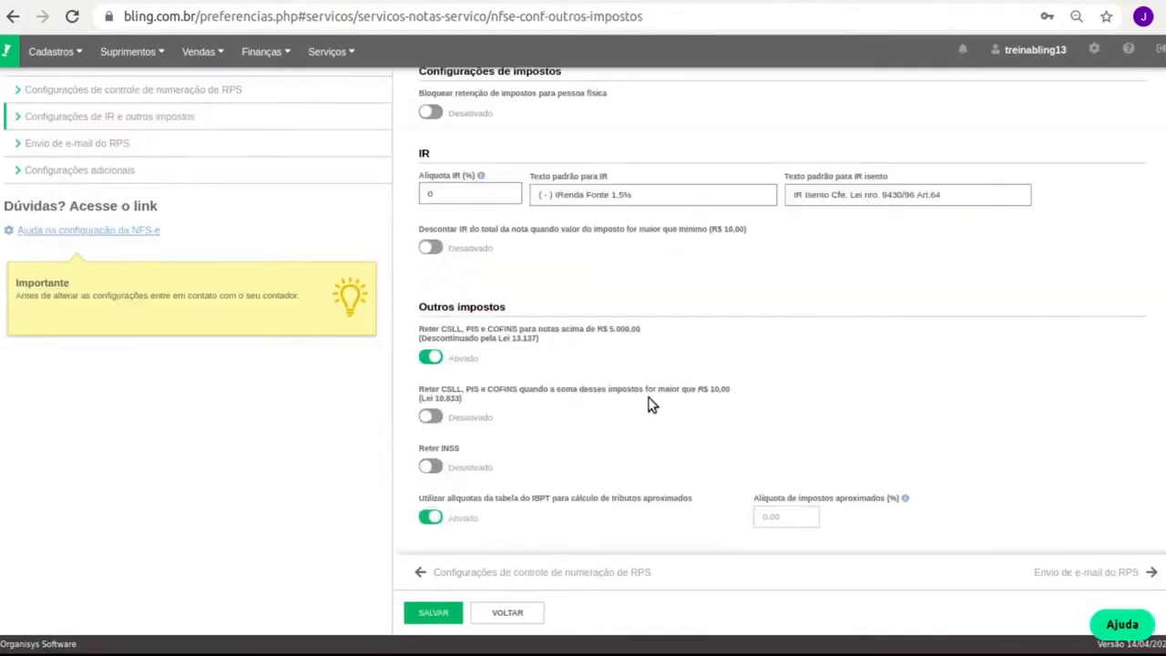
scroll(650, 405, "up", 2)
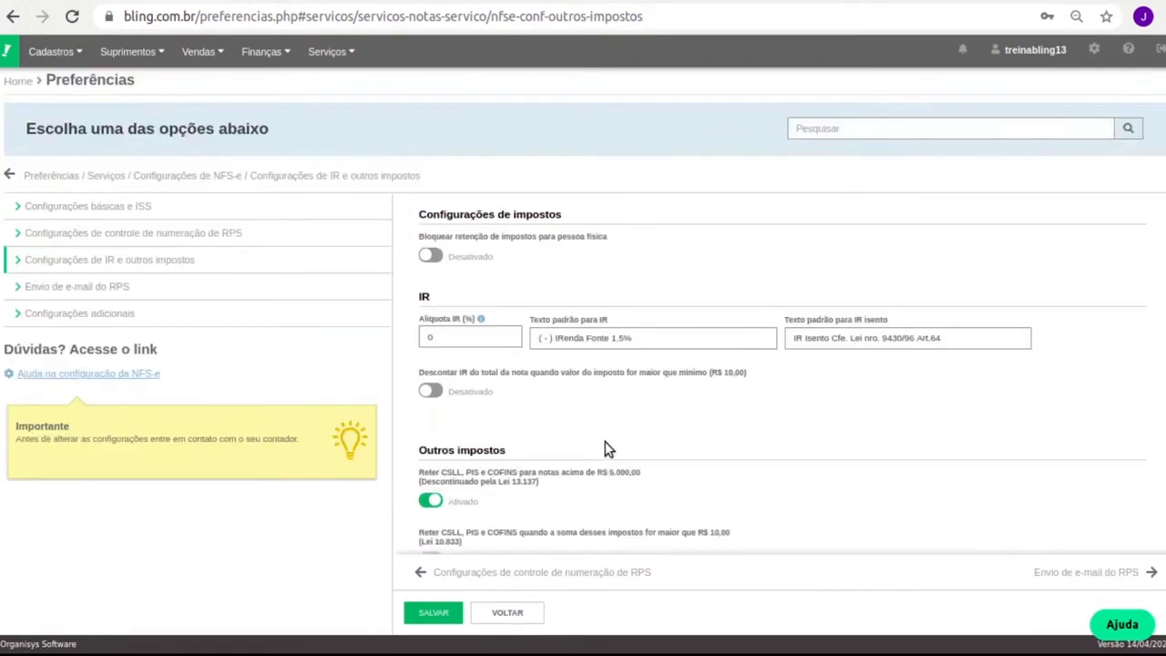
left_click(150, 292)
scroll(805, 352, "down", 3)
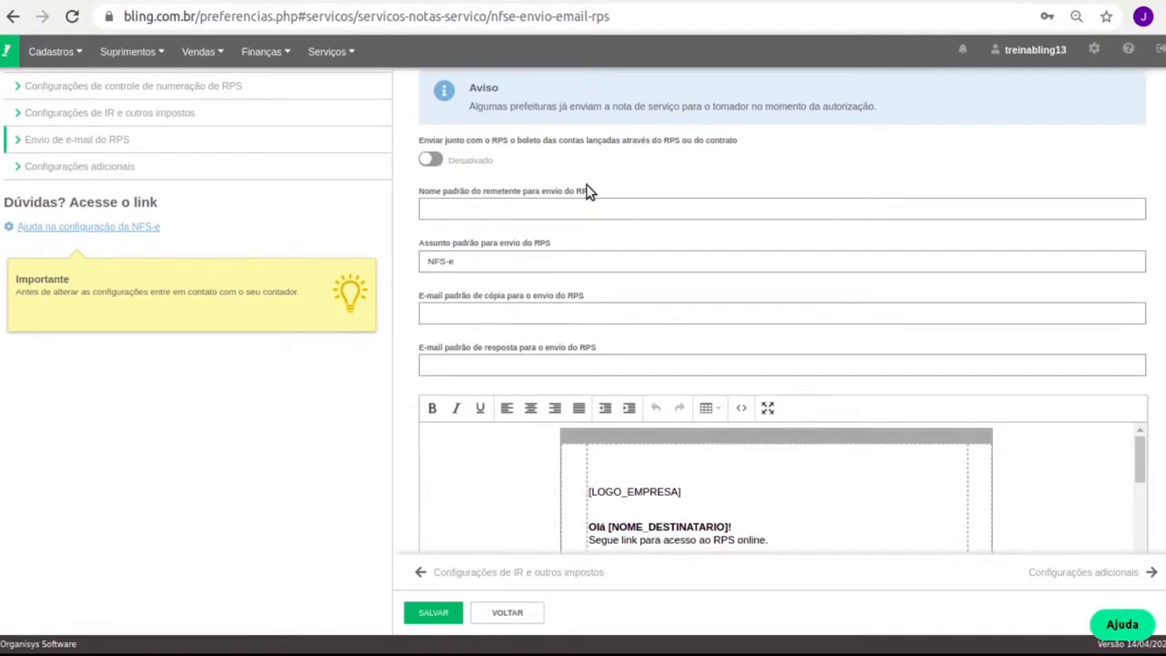
scroll(466, 434, "down", 5)
scroll(484, 443, "up", 5)
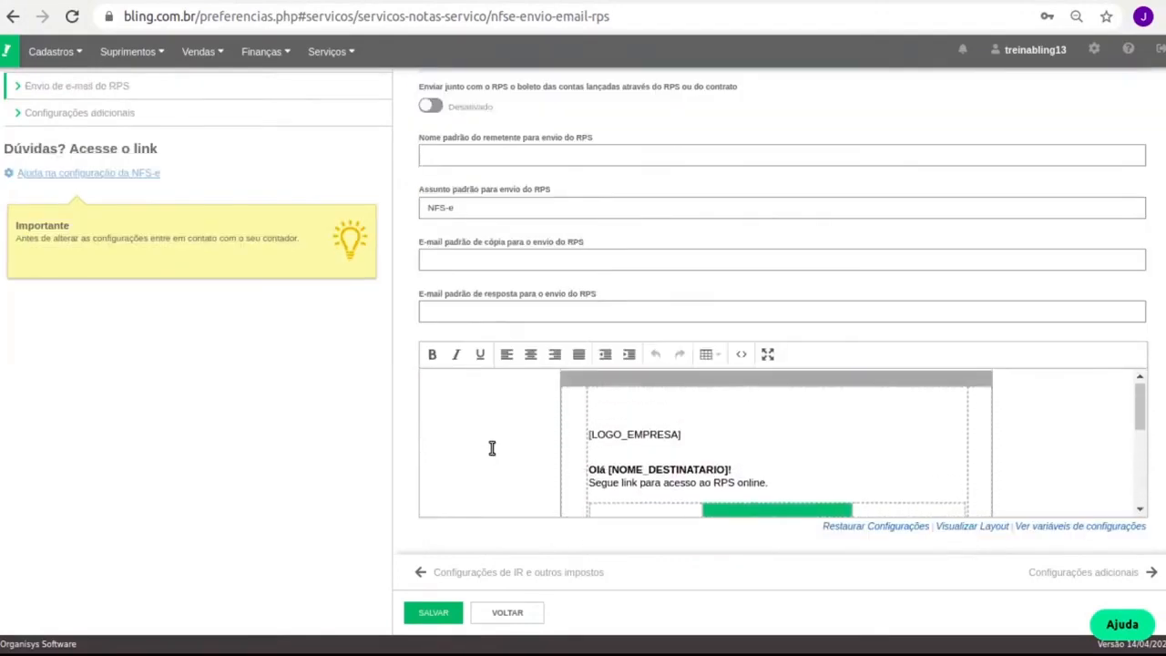
scroll(492, 451, "up", 2)
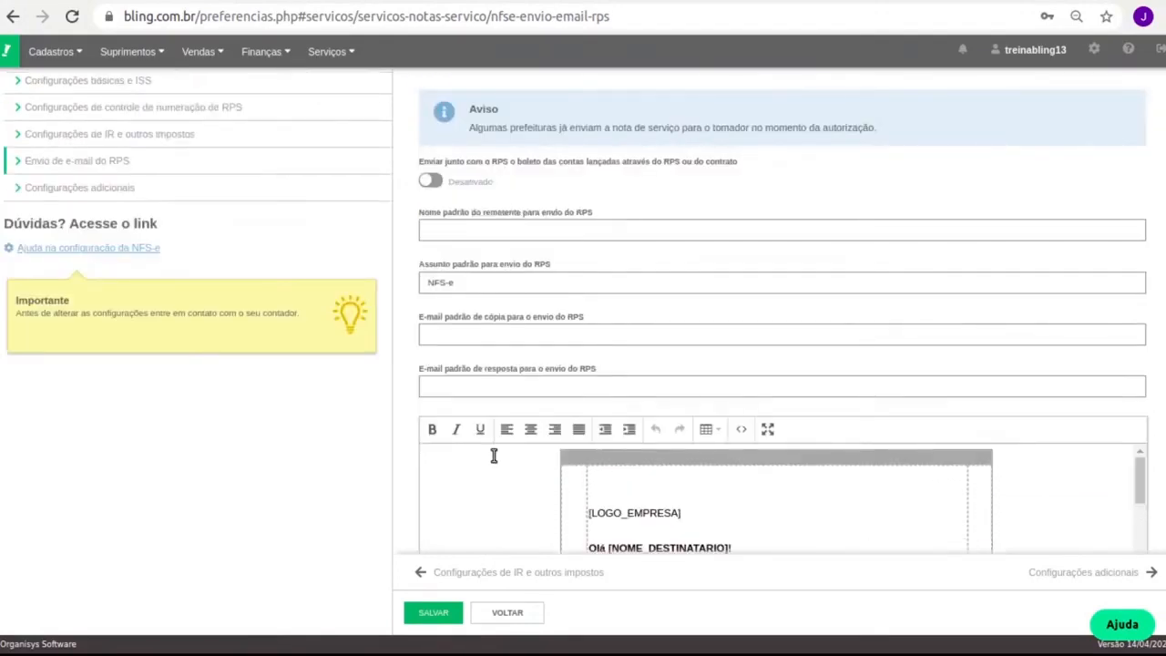
scroll(130, 258, "up", 2)
Review the Configurações adicionais fields, including the default service description, and save them
left_click(131, 259)
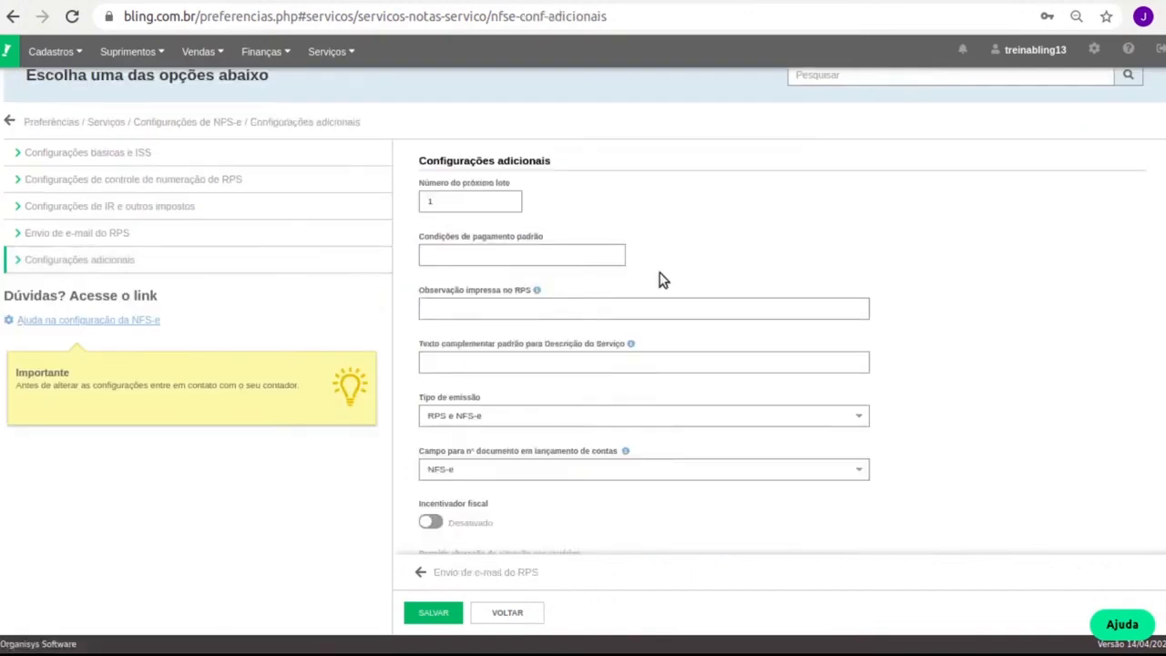
scroll(659, 284, "down", 2)
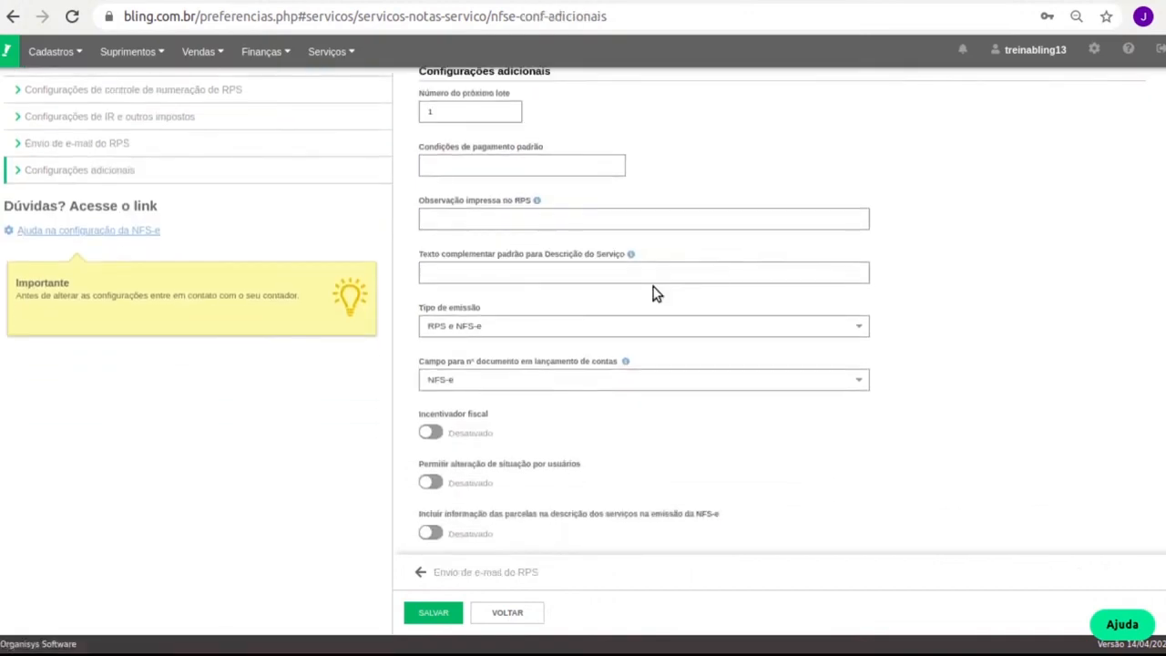
scroll(652, 294, "down", 5)
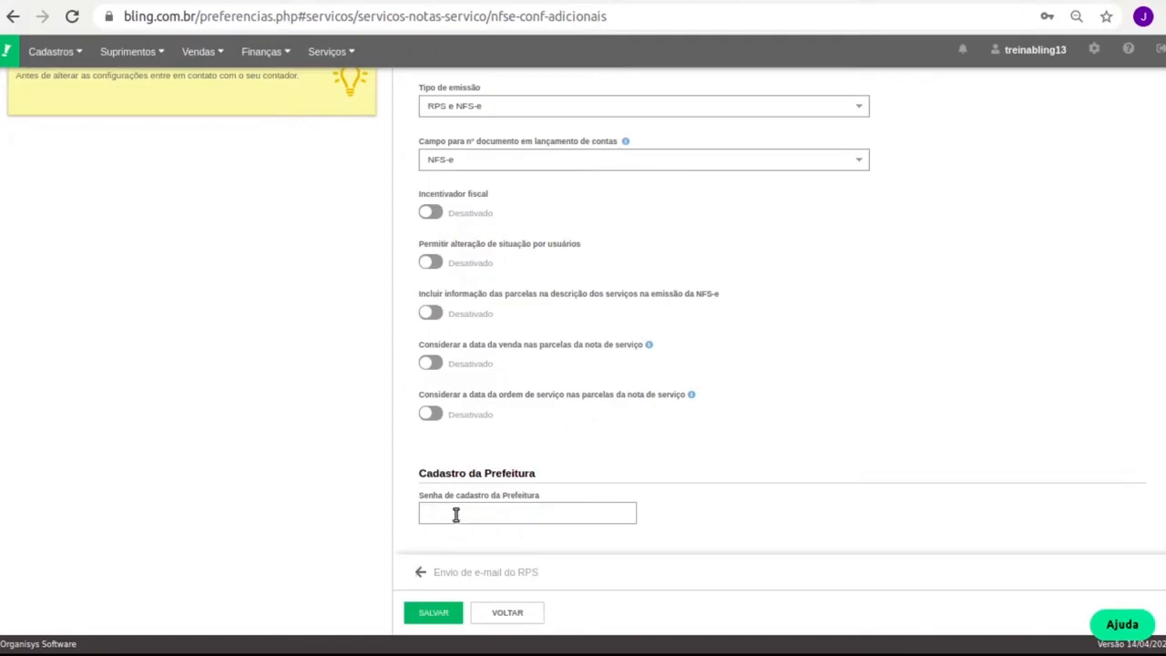
left_click_drag(438, 497, 515, 503)
triple_click(514, 498)
scroll(500, 479, "up", 1)
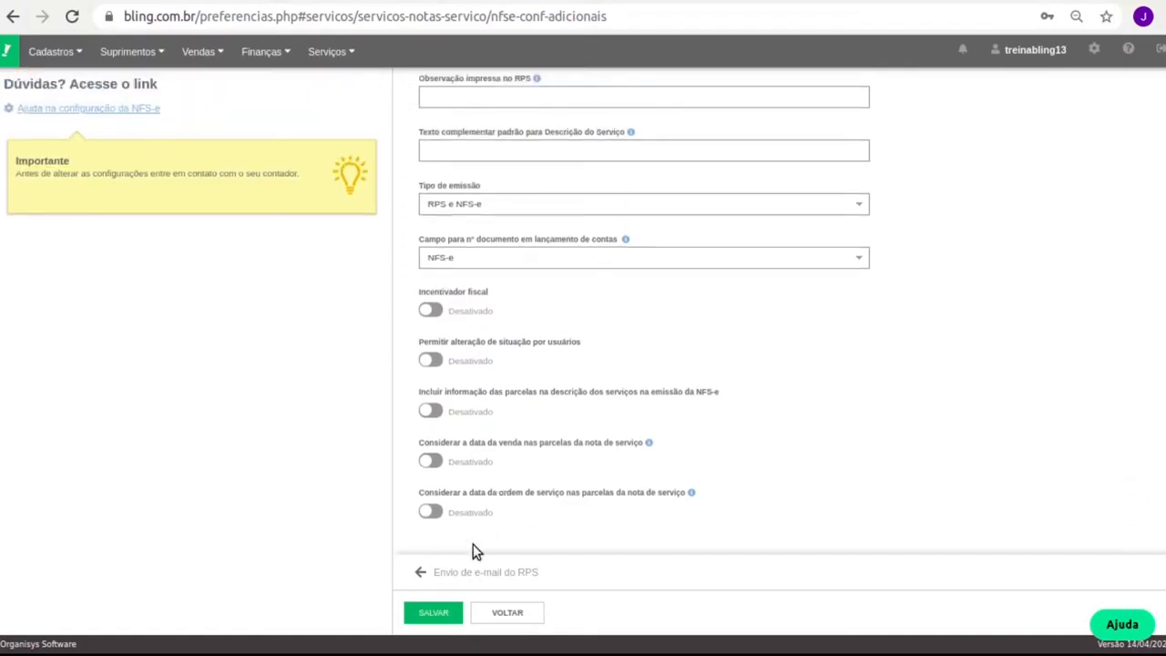
scroll(409, 533, "down", 1)
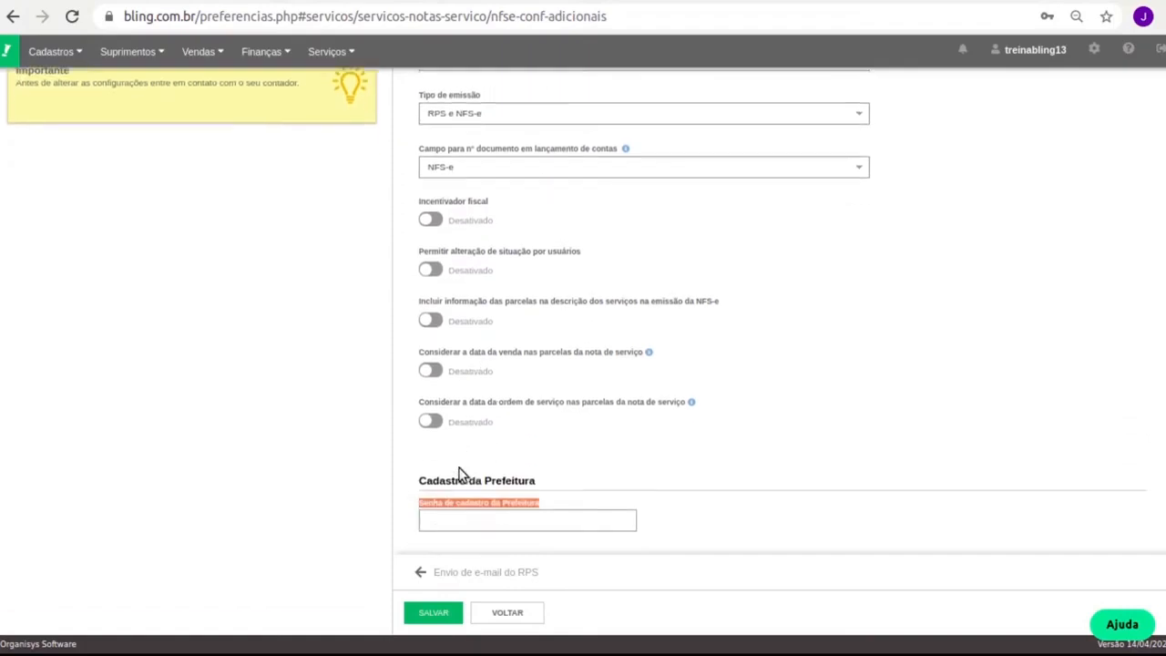
scroll(498, 385, "up", 2)
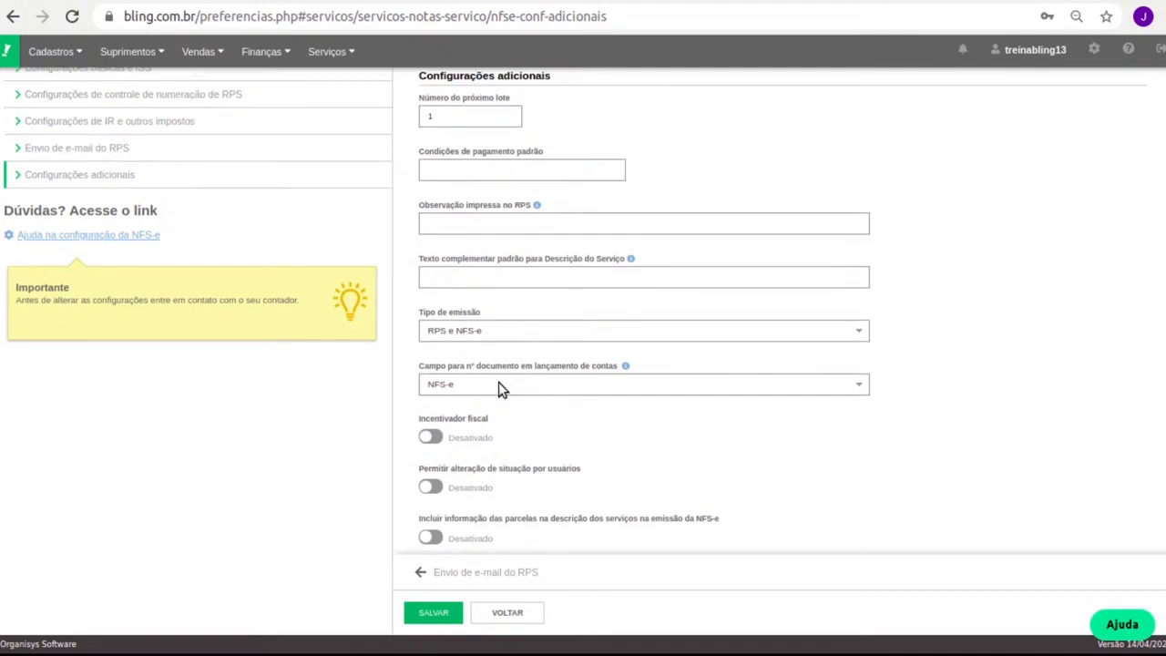
scroll(498, 386, "up", 1)
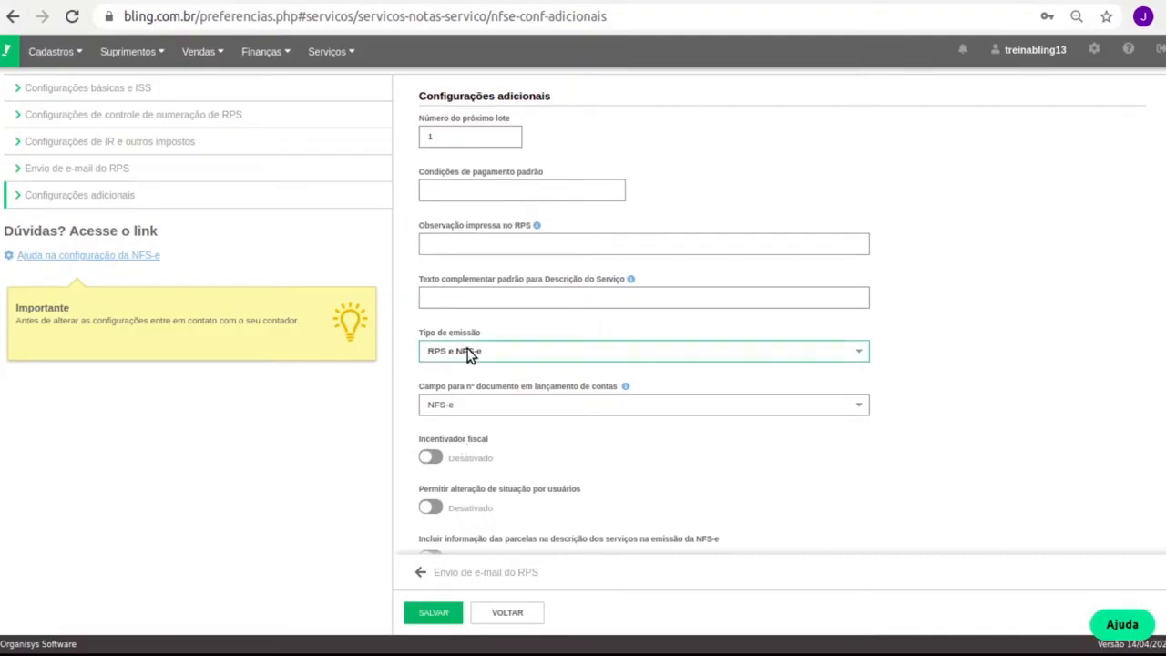
left_click(473, 297)
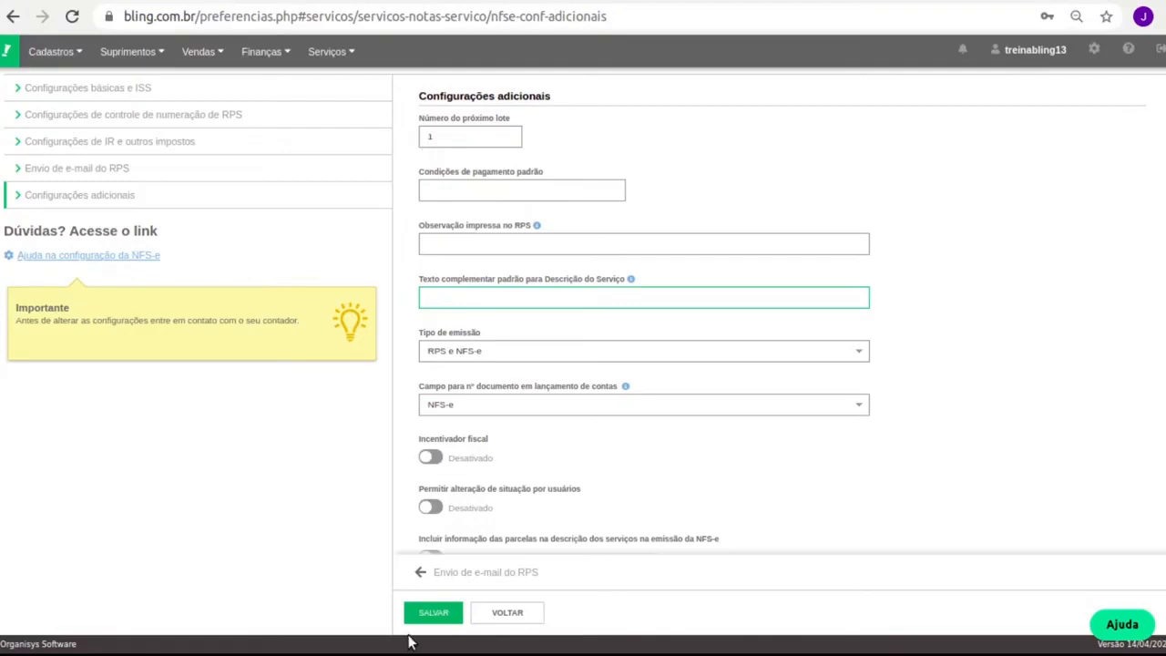
left_click(428, 614)
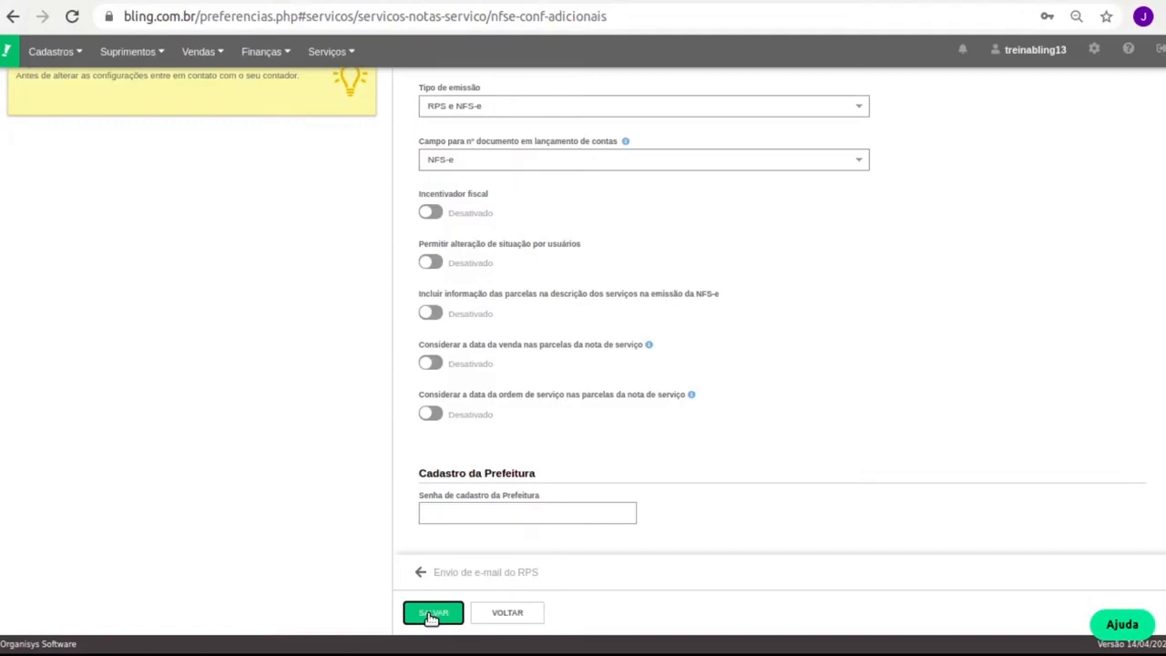
left_click(51, 51)
In Produtos, toggle Formatação de computadores and Memoria DDR3 Notebook, then start a new product registration
left_click(81, 132)
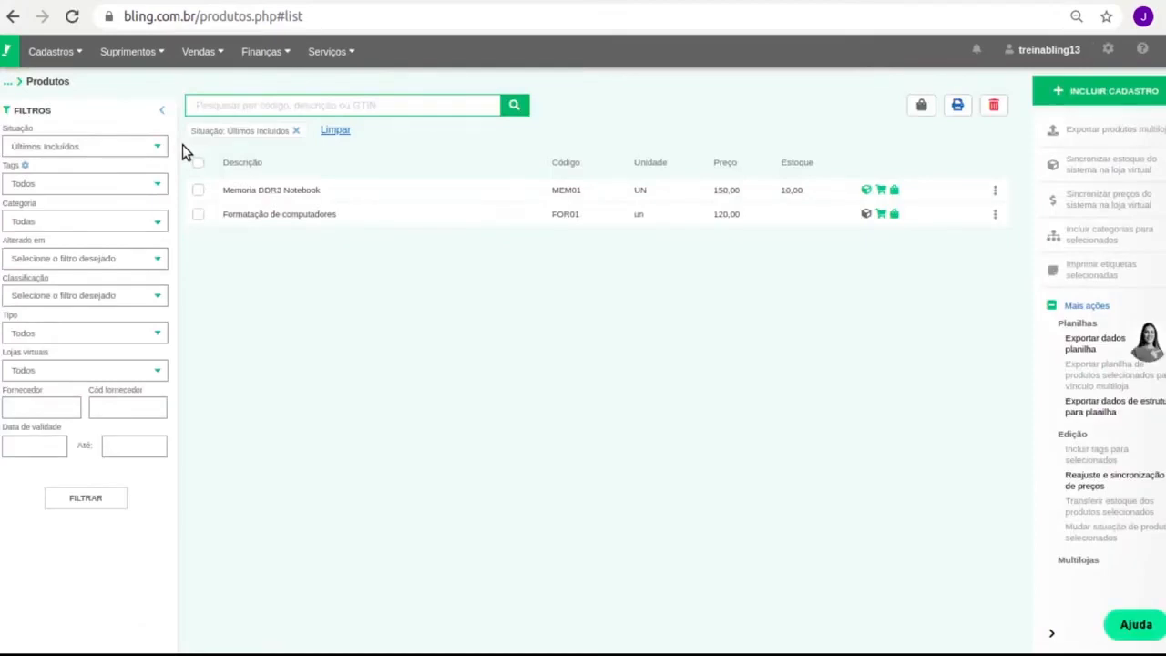
left_click(198, 214)
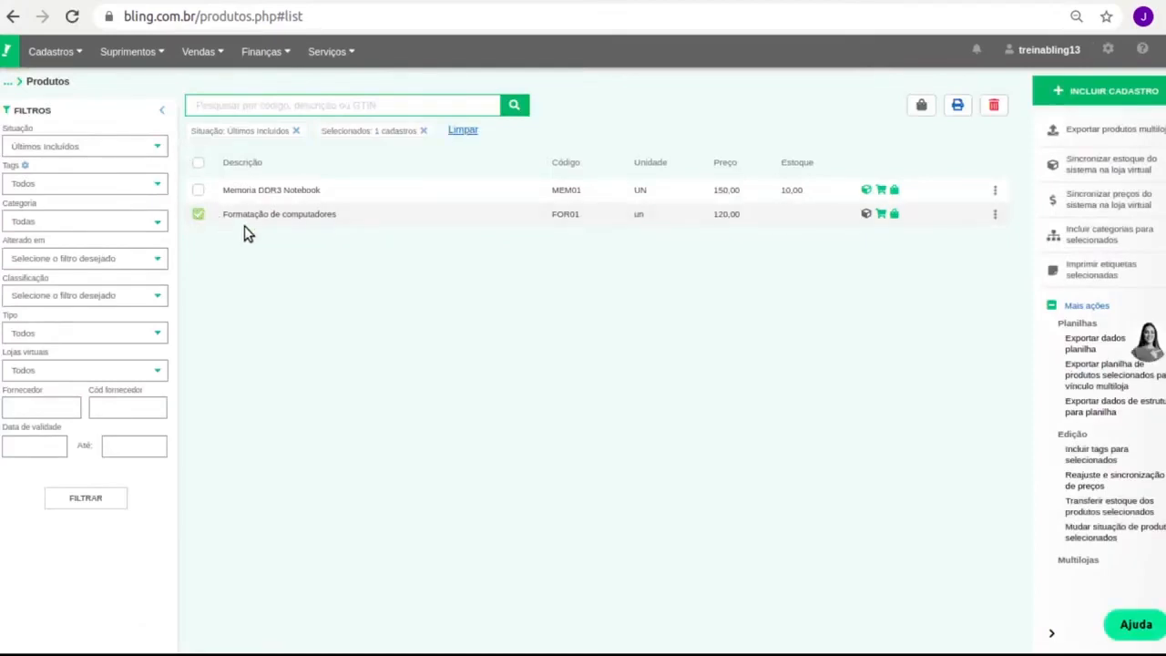
left_click(198, 215)
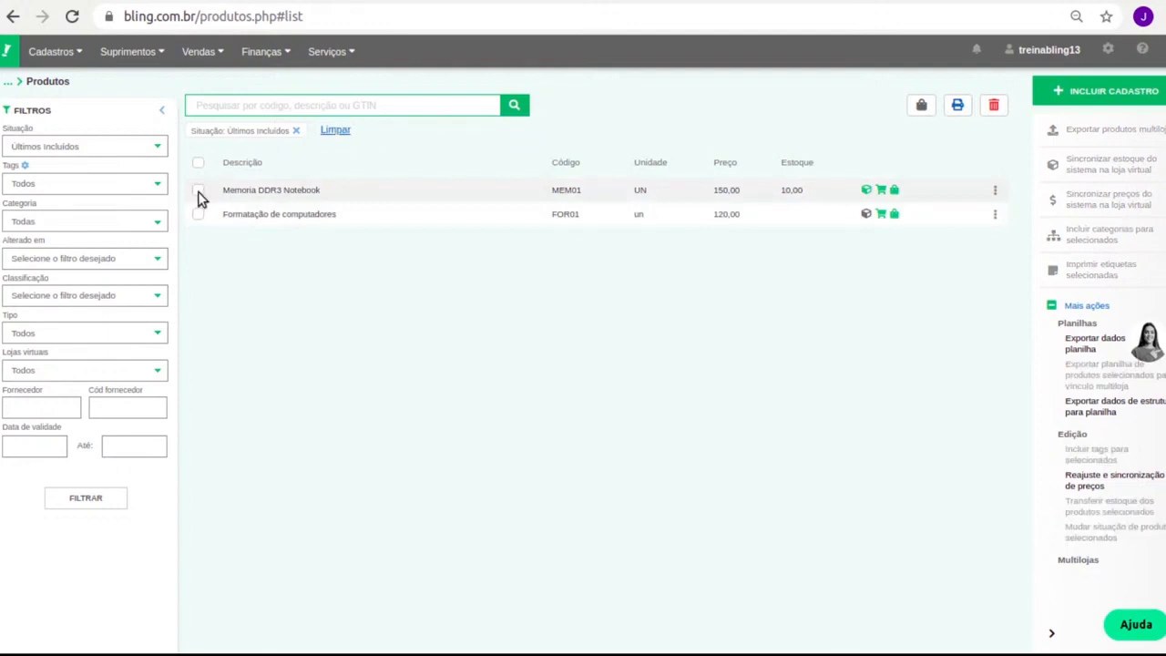
left_click(198, 191)
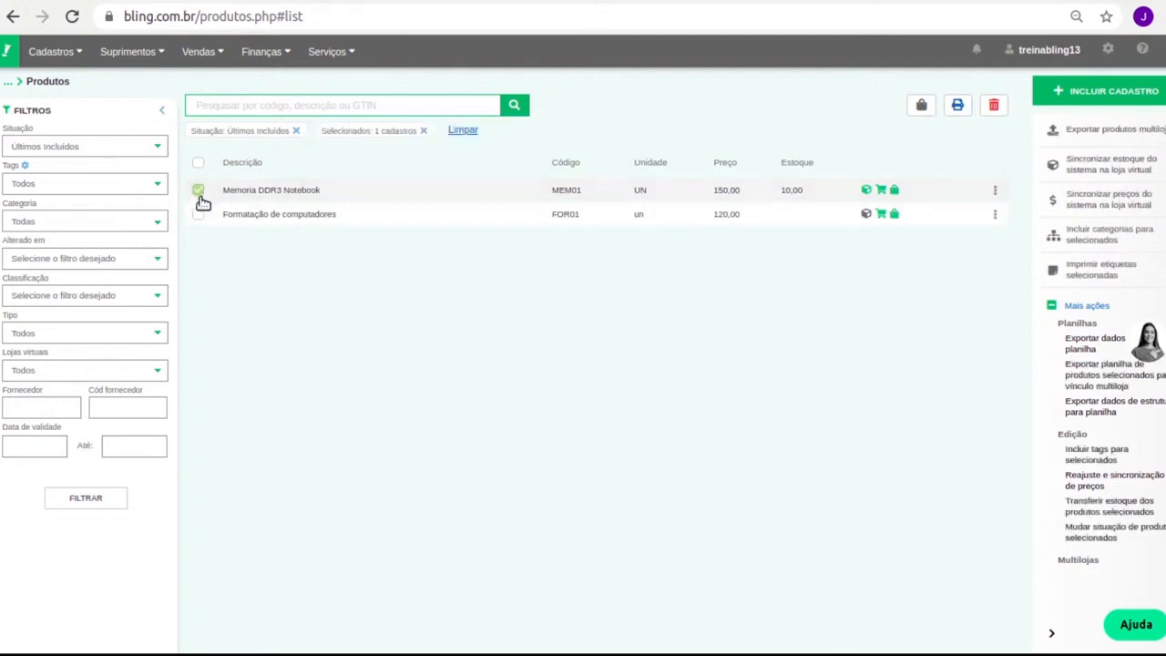
left_click(198, 191)
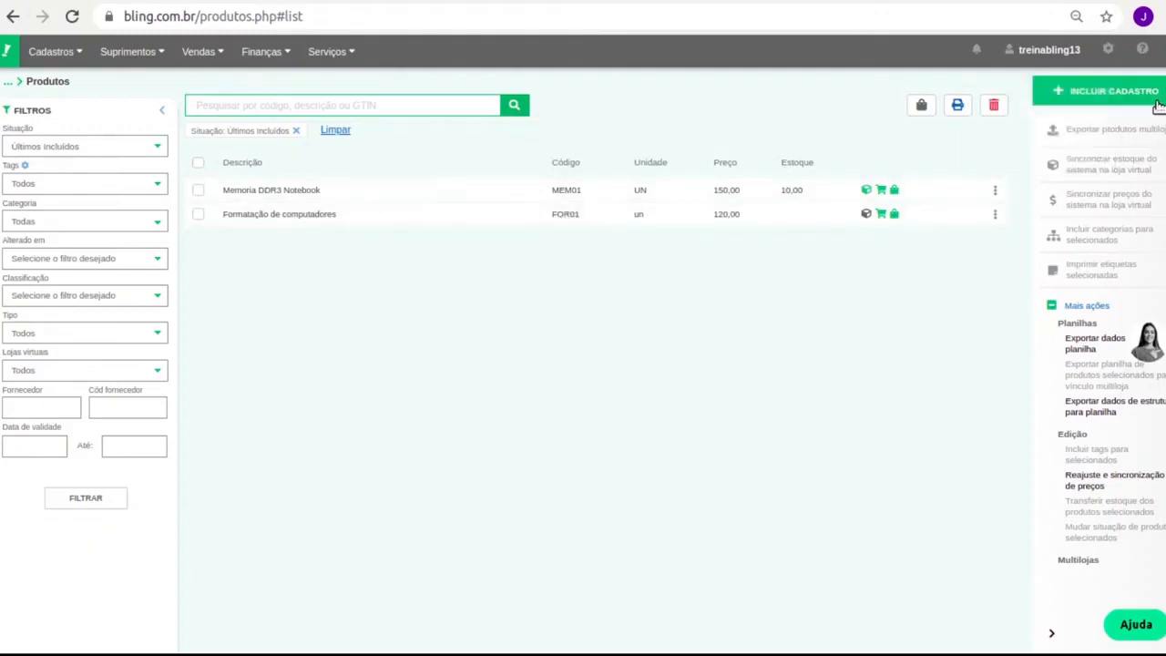
left_click(76, 54)
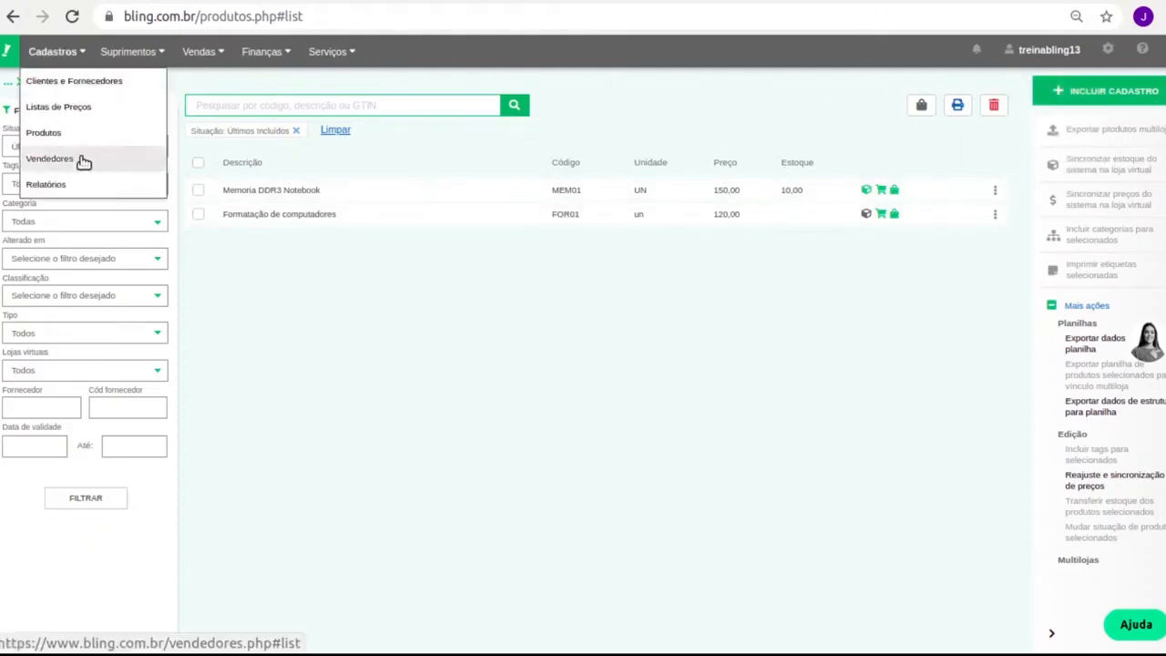
left_click(1129, 91)
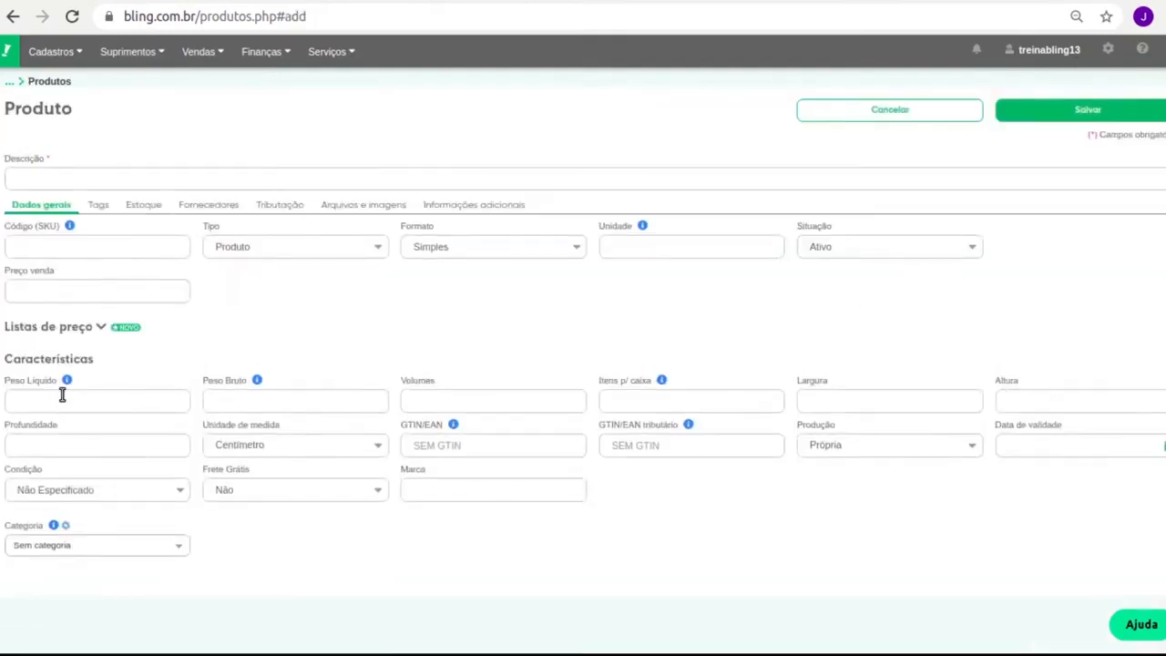
Enter description 'Visita técnica' and code VIS01, and set the item type to Serviço
left_click(54, 175)
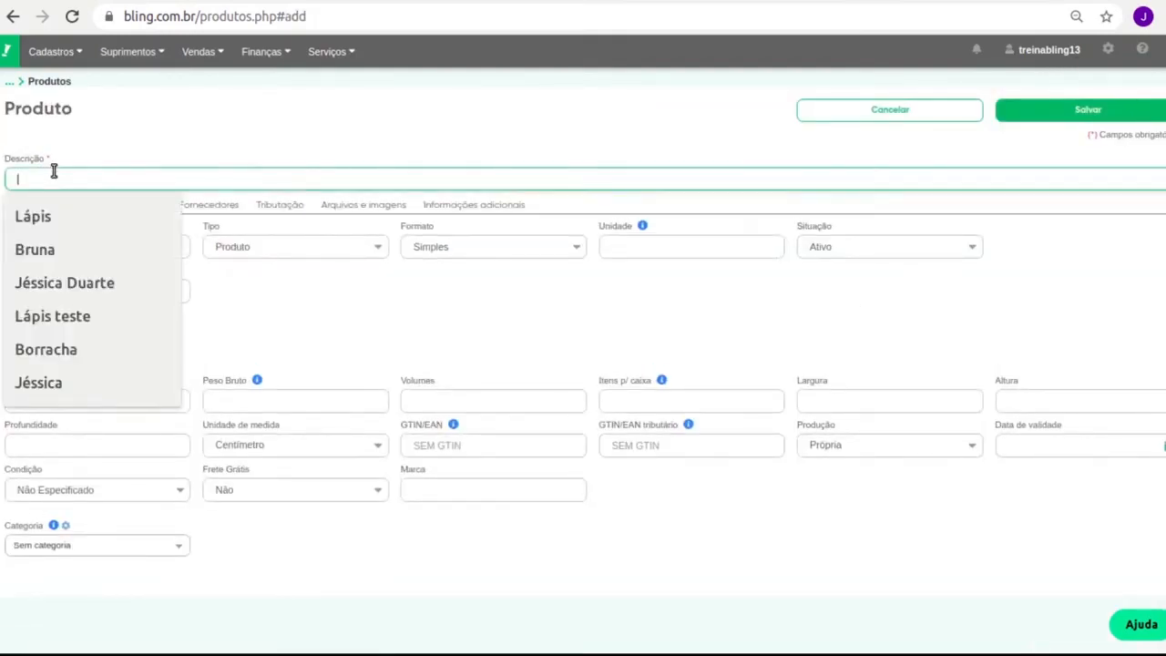
type("Forma")
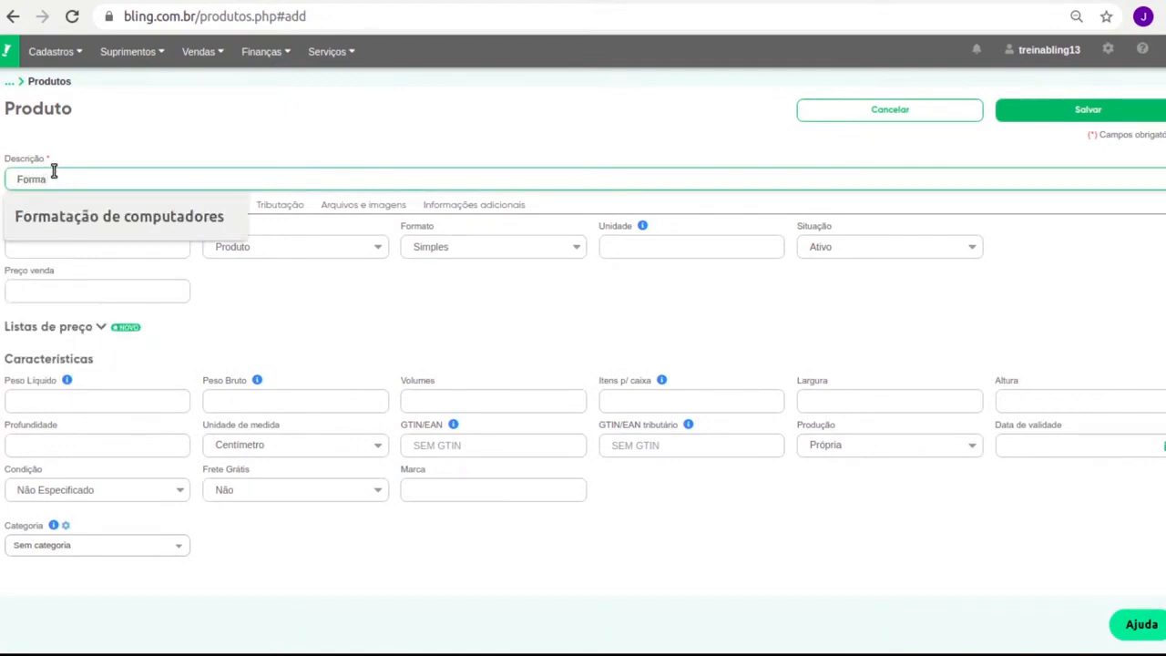
type("Visi")
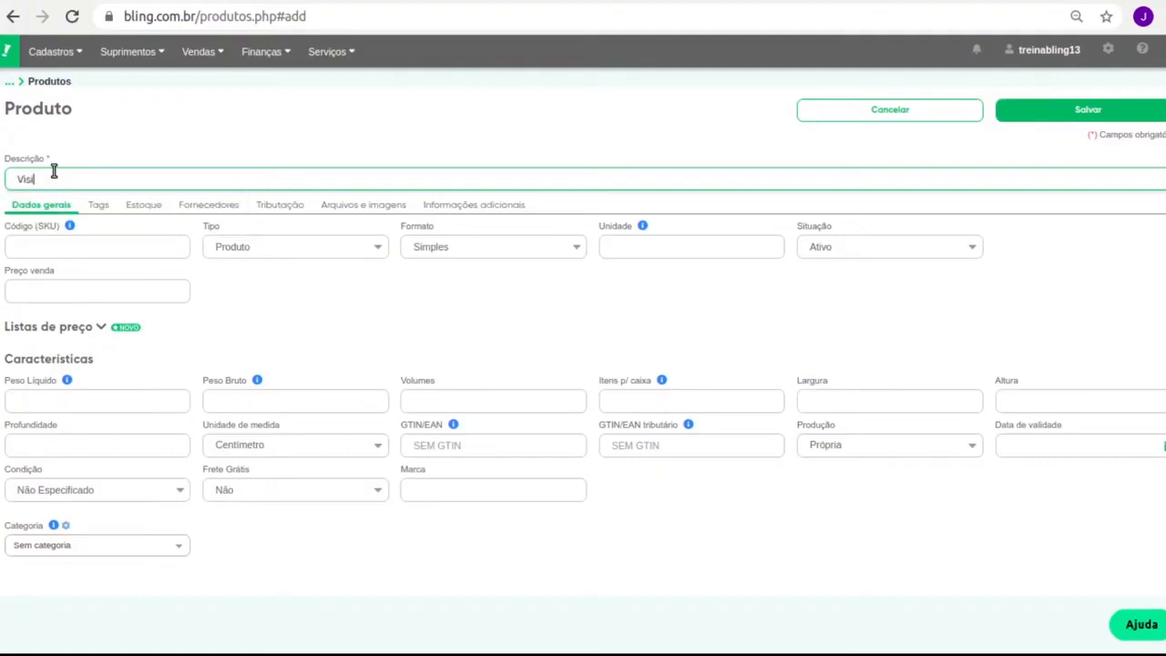
type("ta técnica")
left_click(80, 247)
type("V")
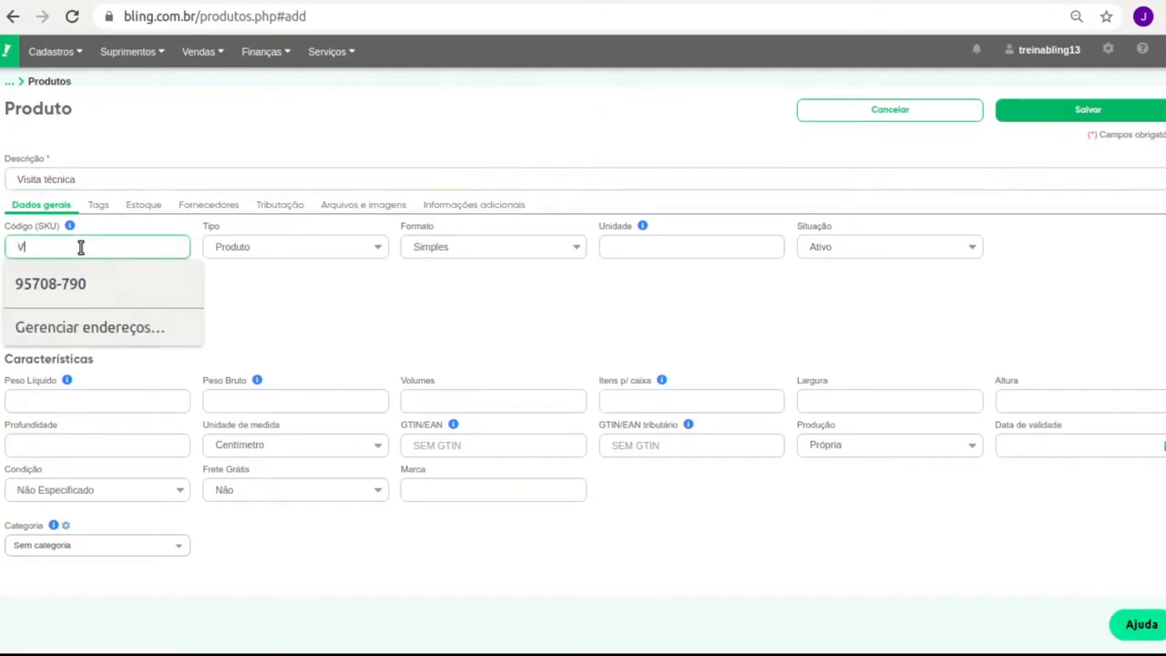
type("IS")
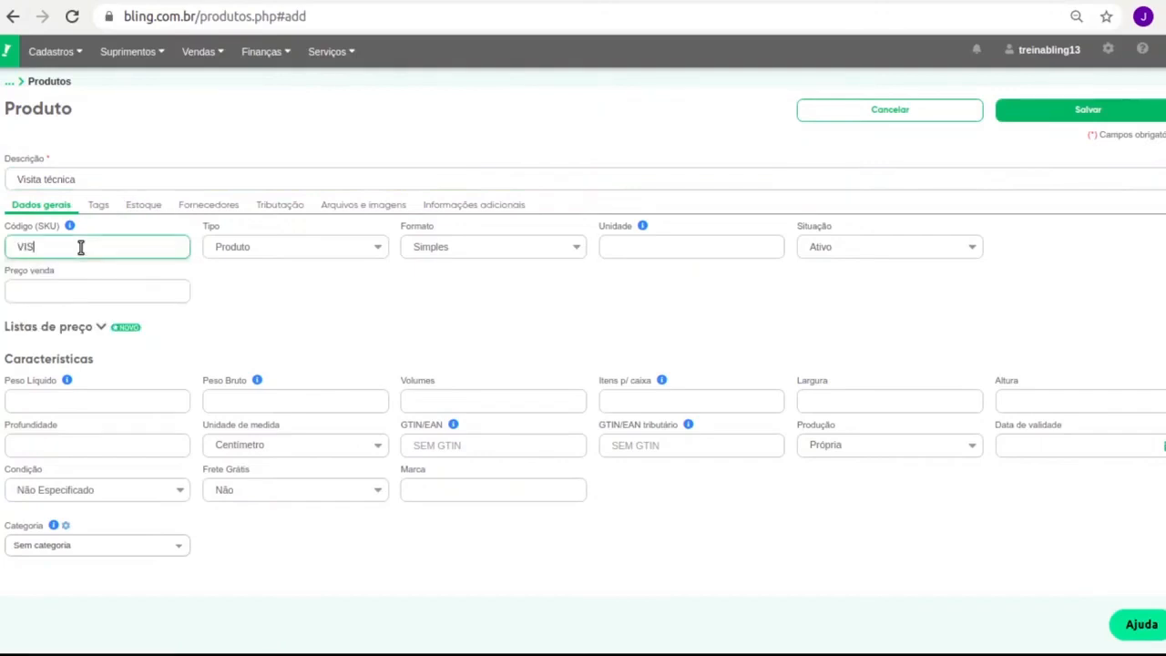
type("01")
key("Tab")
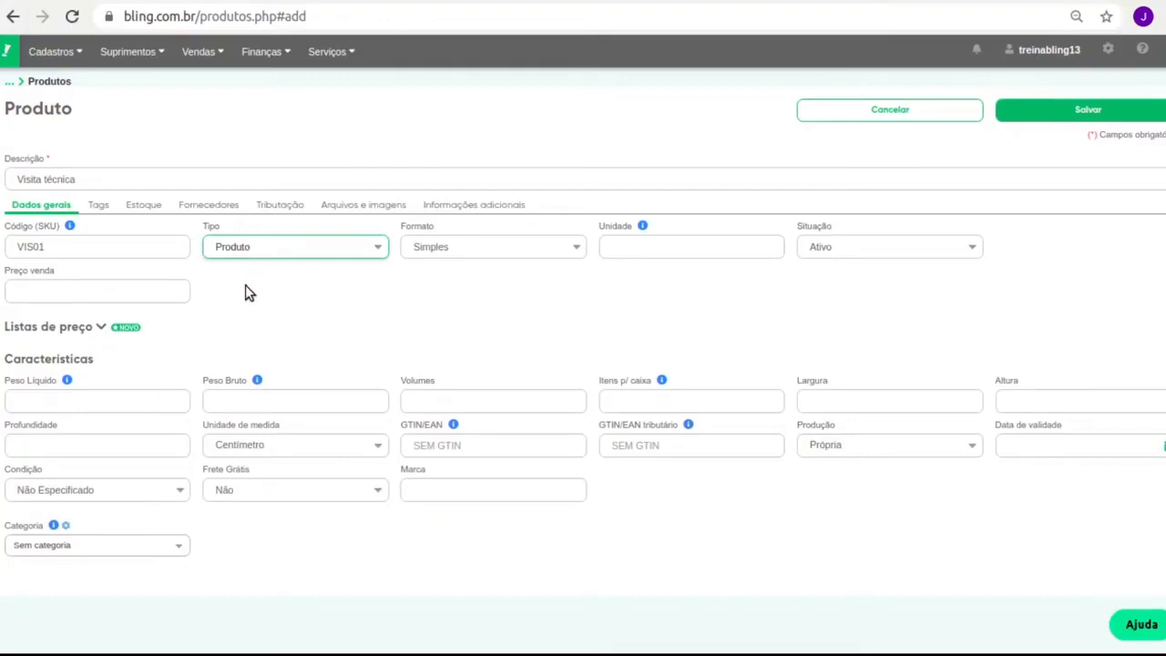
key("Down")
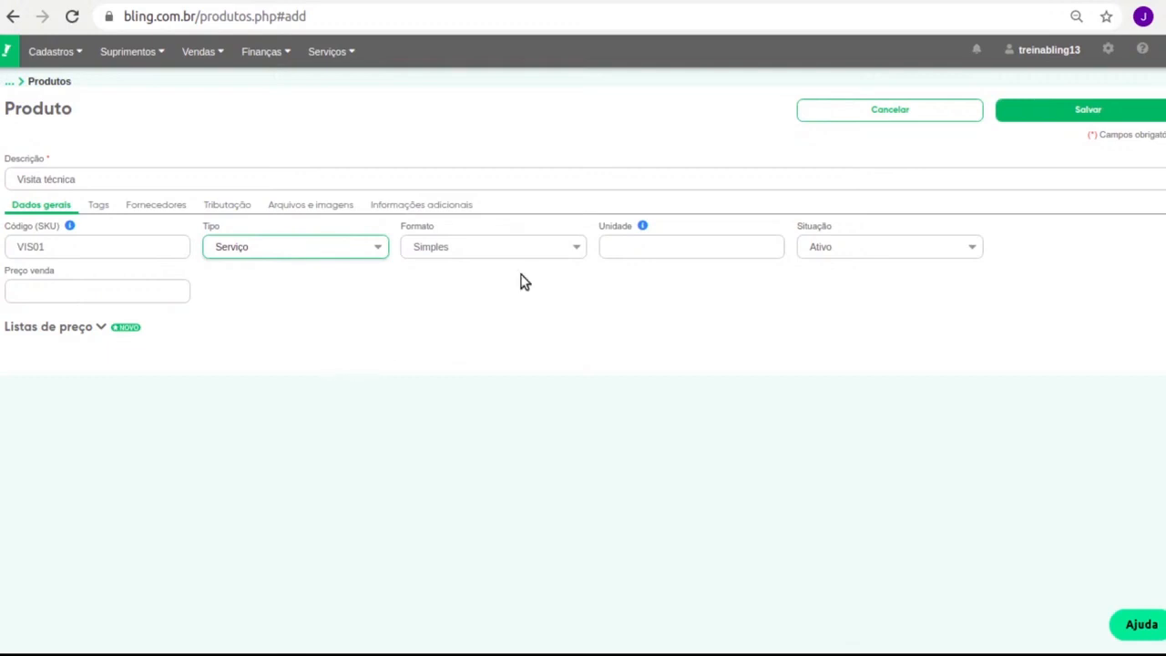
left_click(440, 247)
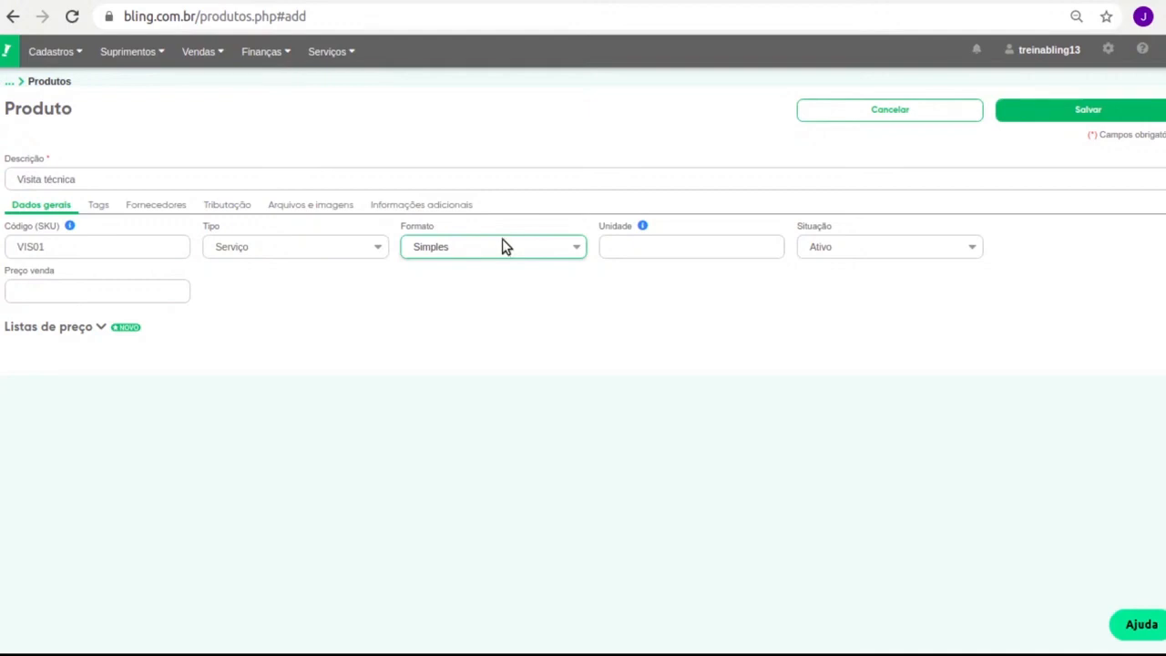
Set the unit to UN and the sale price to 80,00, then view Fornecedores
left_click(603, 246)
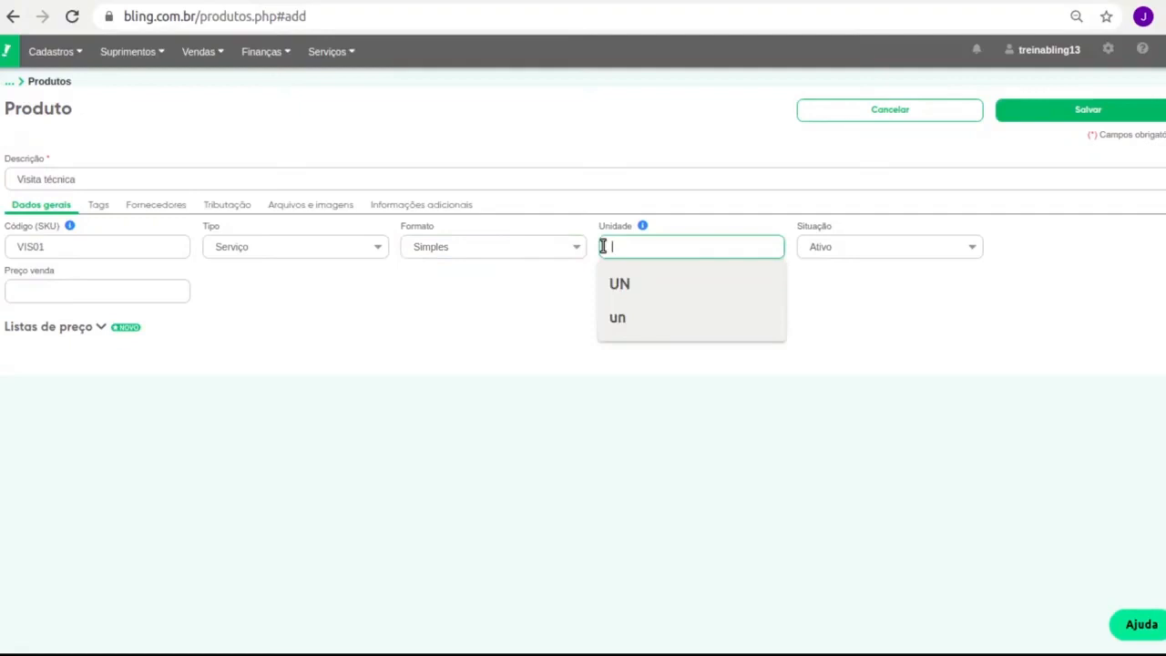
left_click(620, 283)
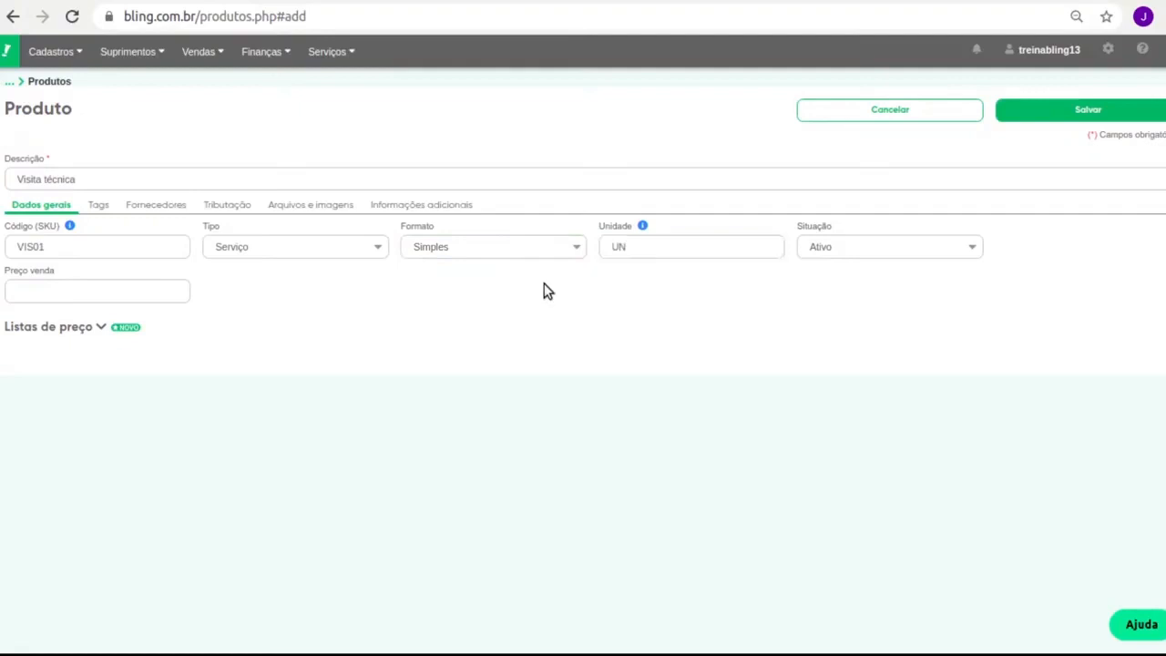
left_click(79, 291)
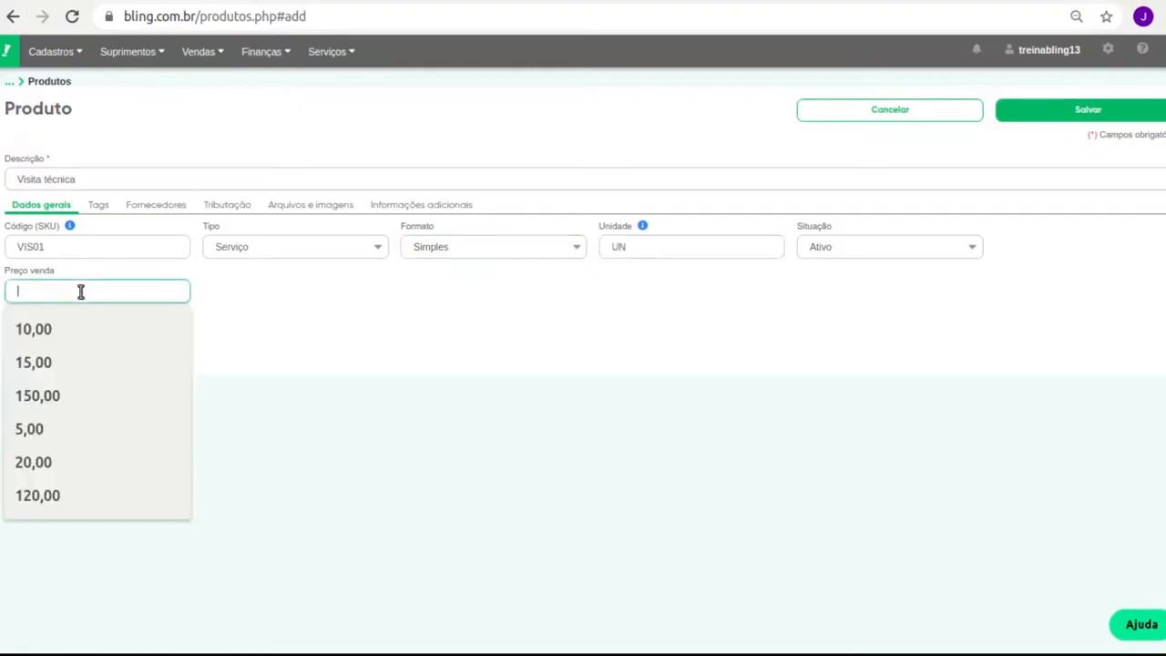
type("80")
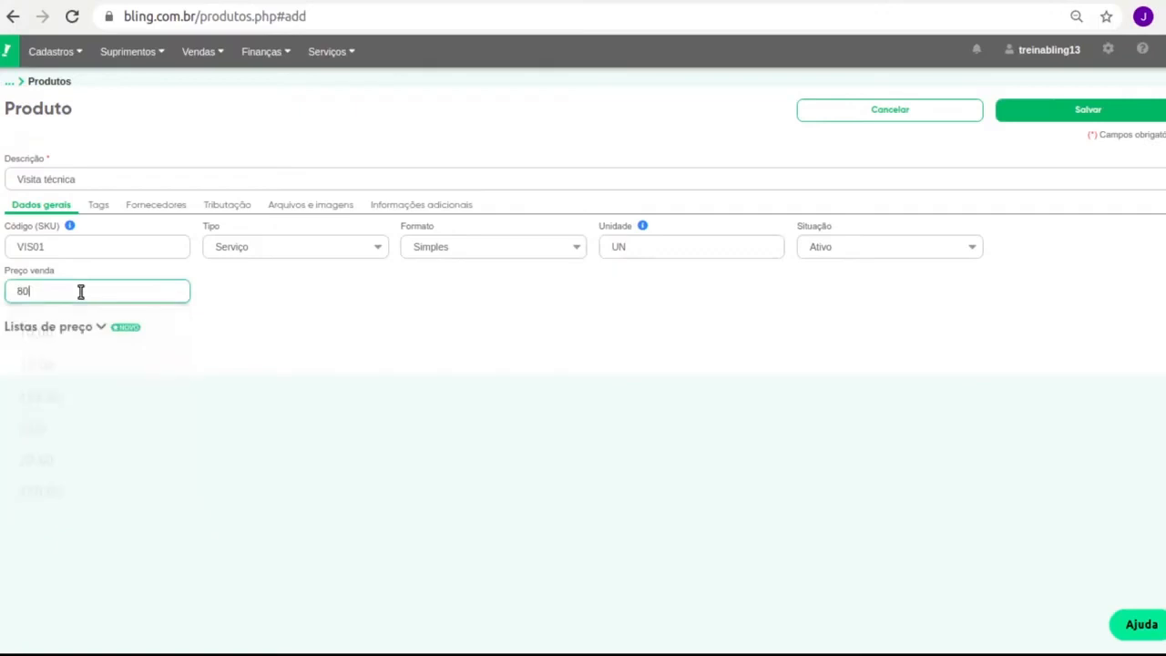
type(",00")
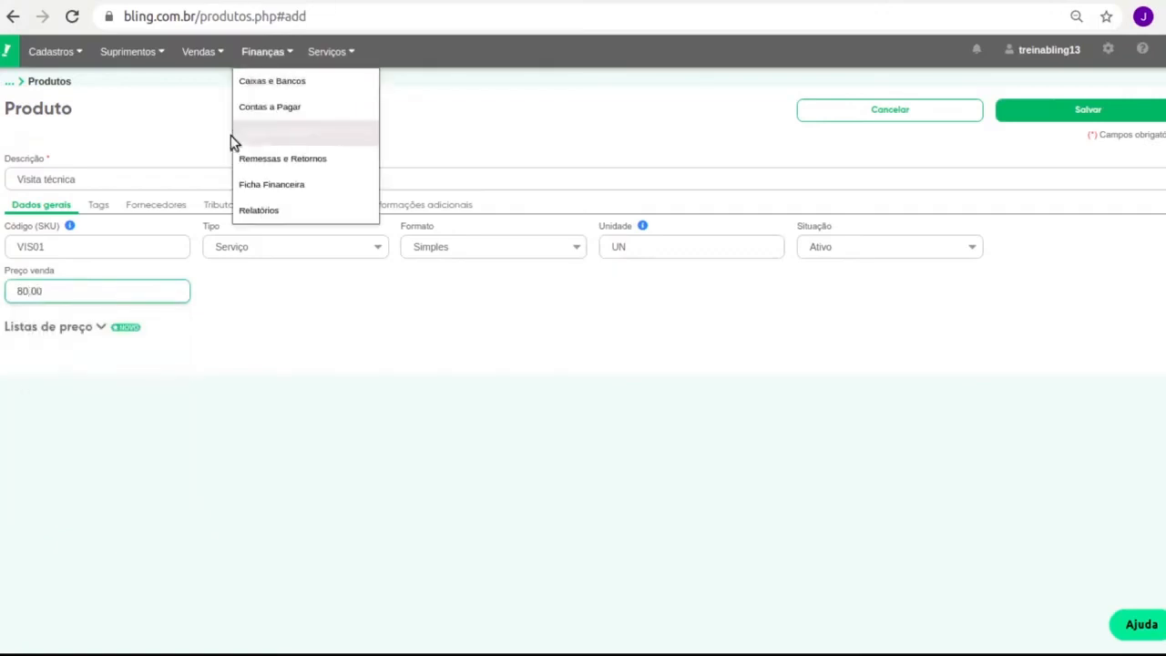
left_click(163, 204)
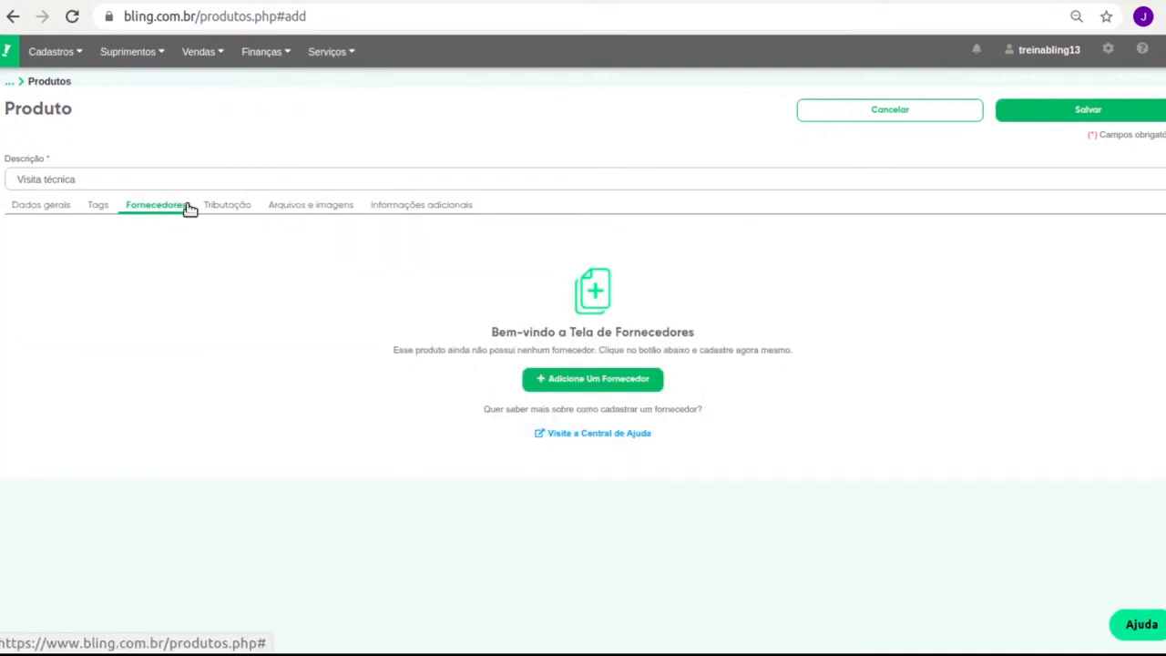
Set NCM 9609.10.00 in Tributação, then browse Arquivos e imagens and Informações adicionais
left_click(91, 206)
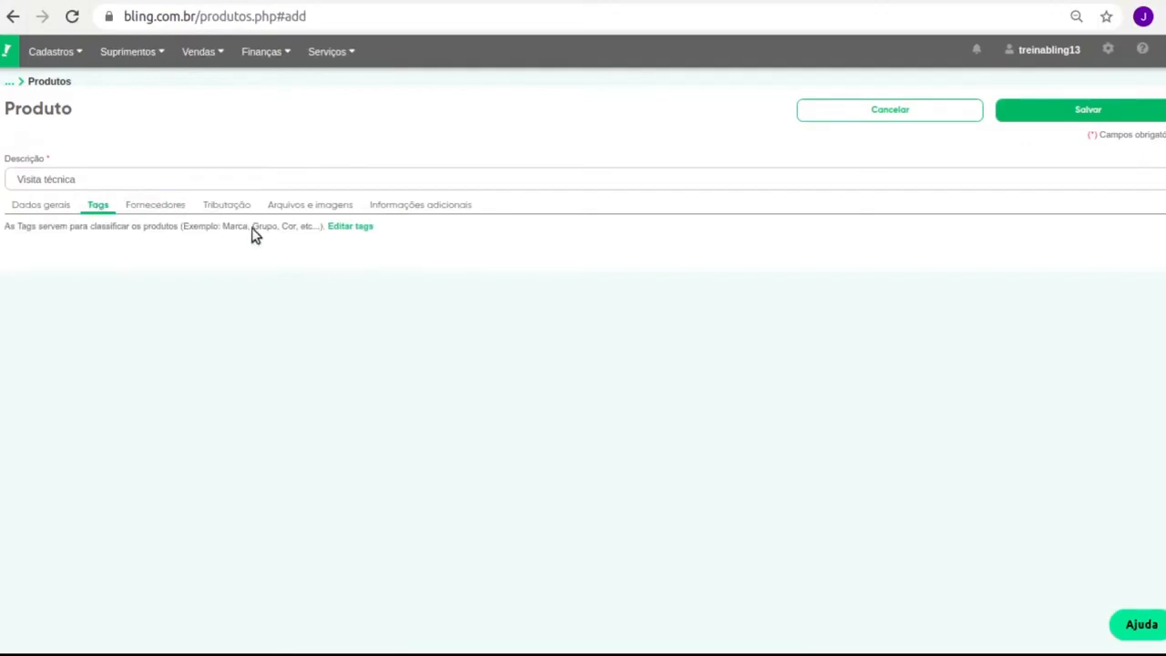
left_click(226, 205)
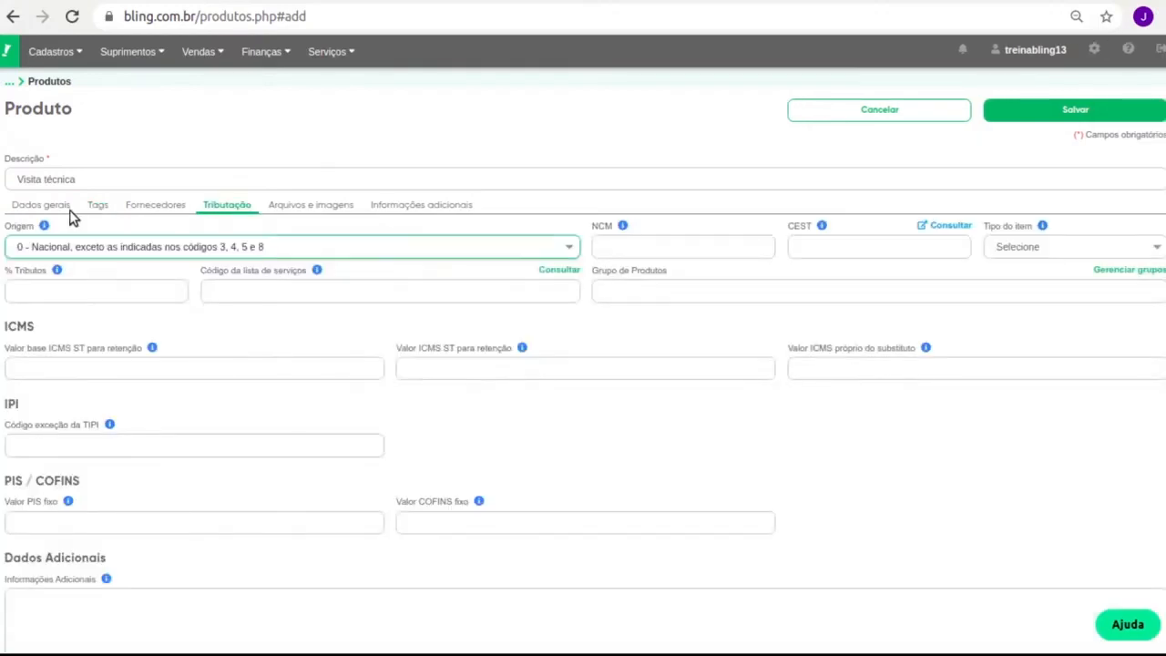
left_click(628, 247)
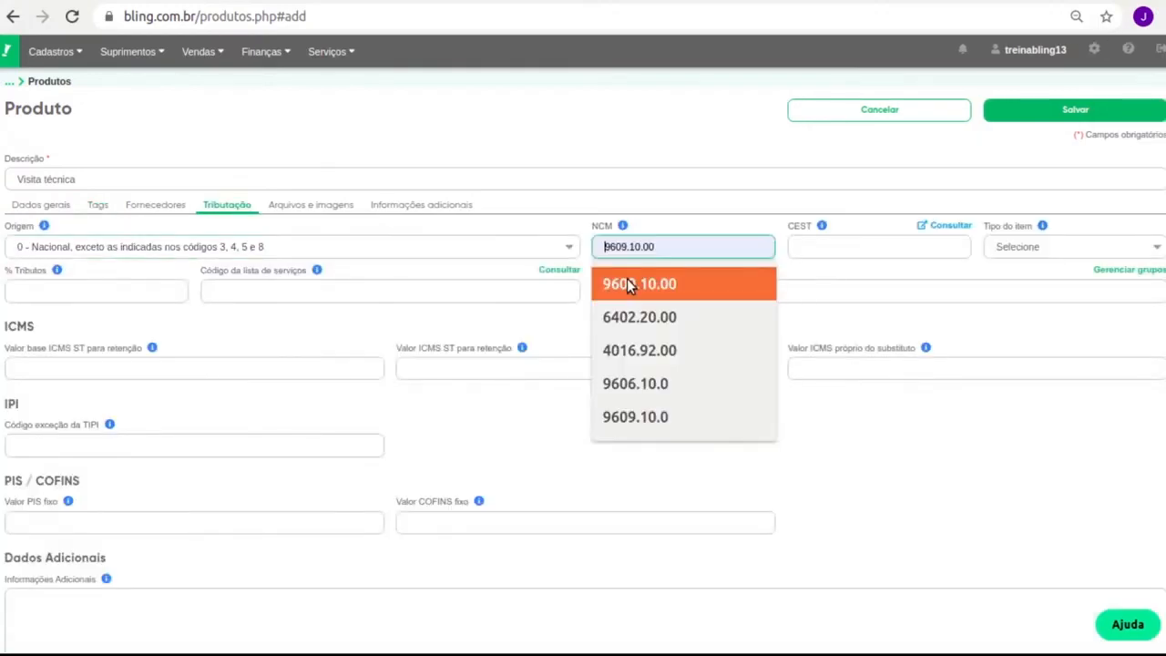
left_click(629, 284)
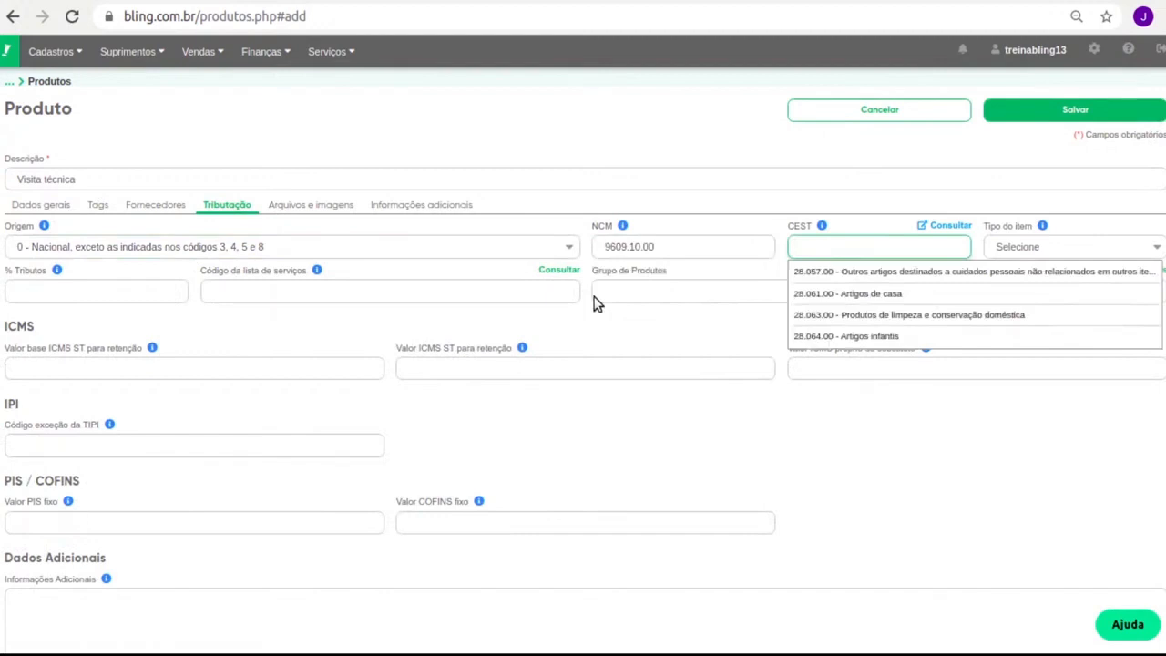
left_click(593, 303)
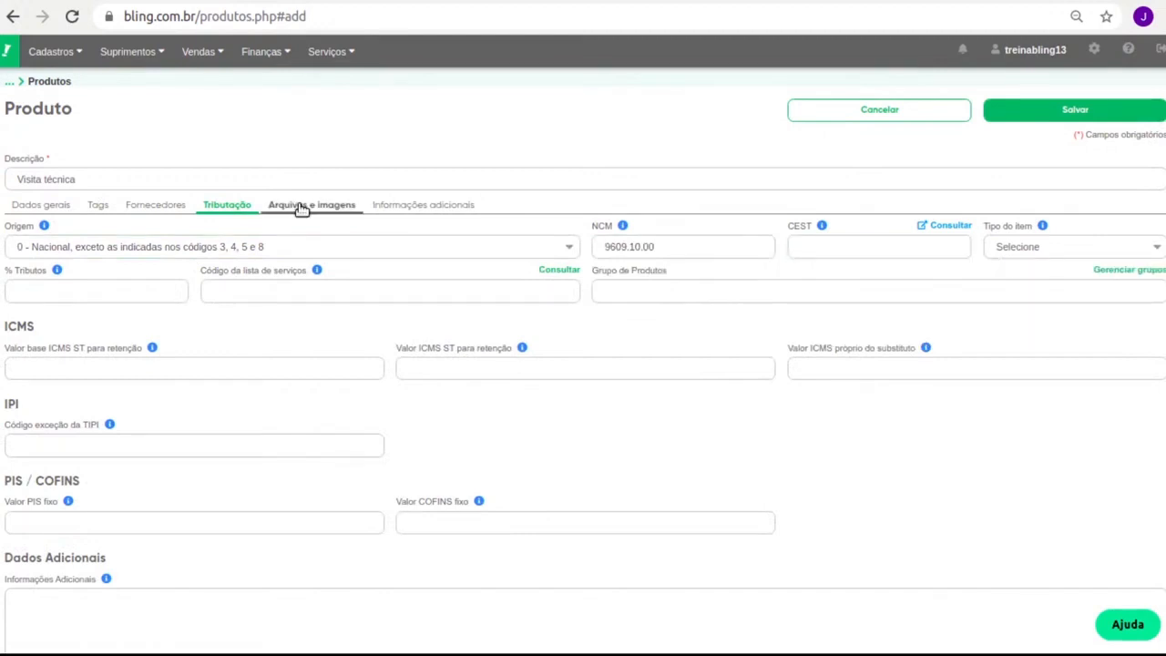
left_click(302, 206)
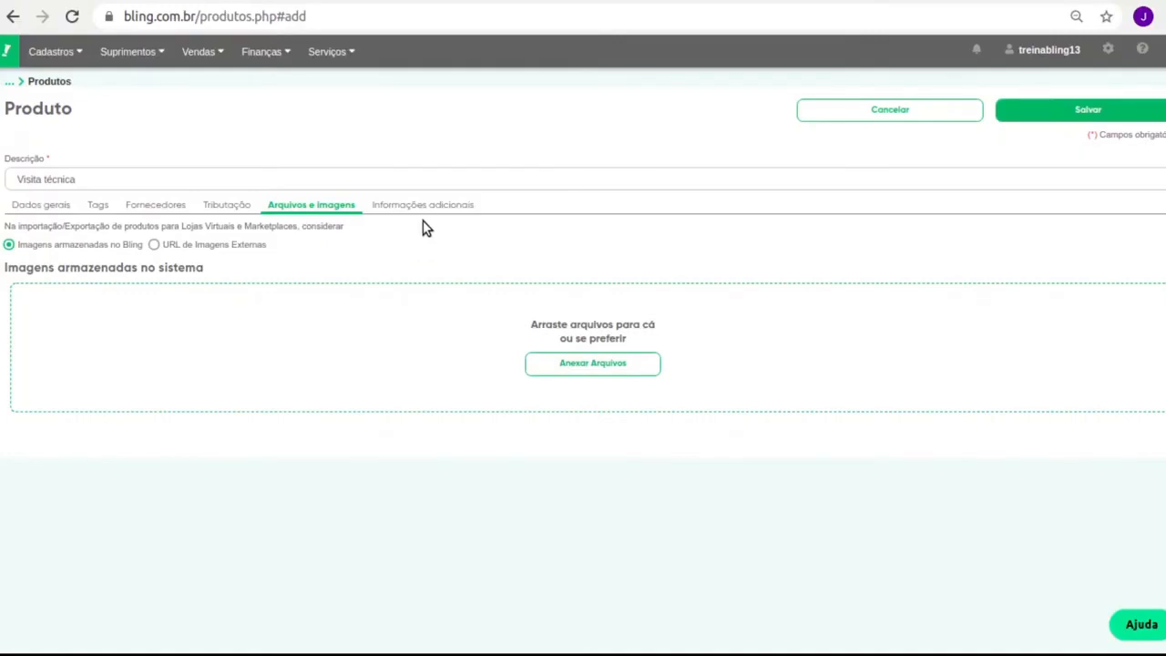
left_click(421, 205)
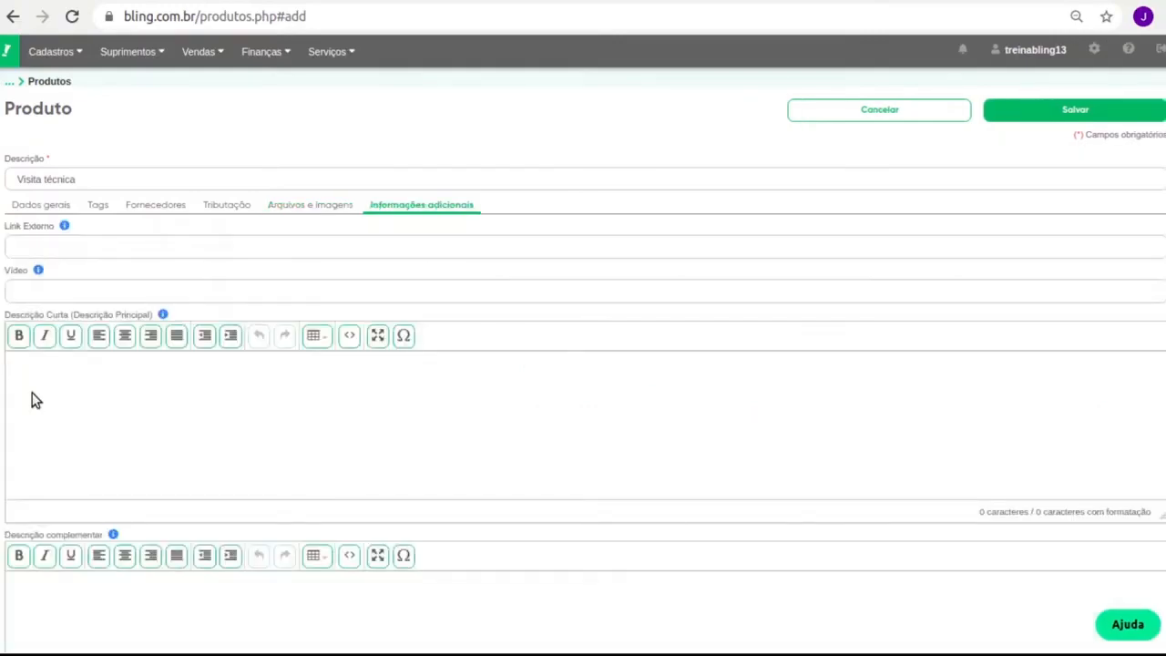
left_click(26, 467)
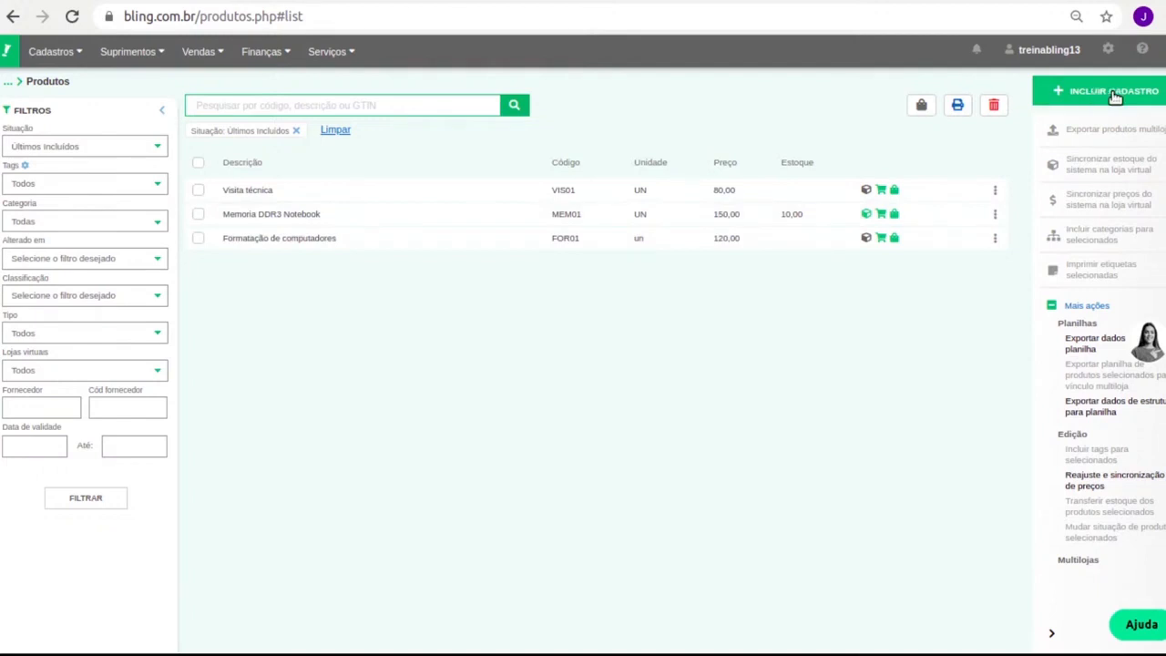
Start a new product with description 'Memoria DDr4', SKU MEM02 and unit UN
left_click(1114, 95)
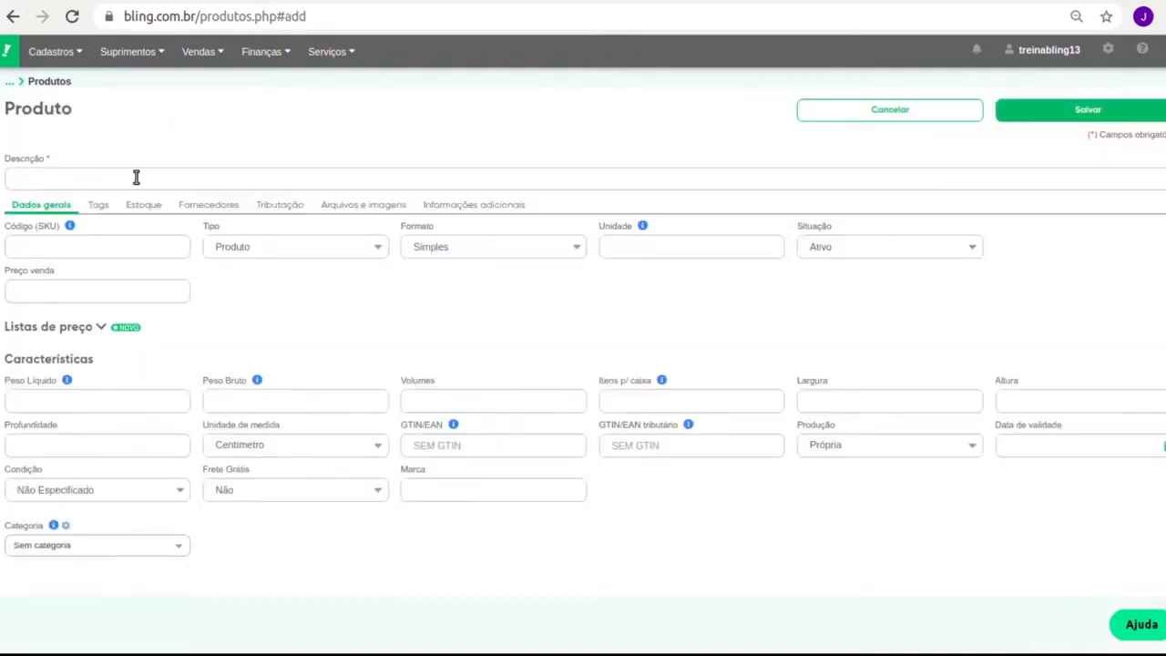
left_click(136, 177)
type("Mem")
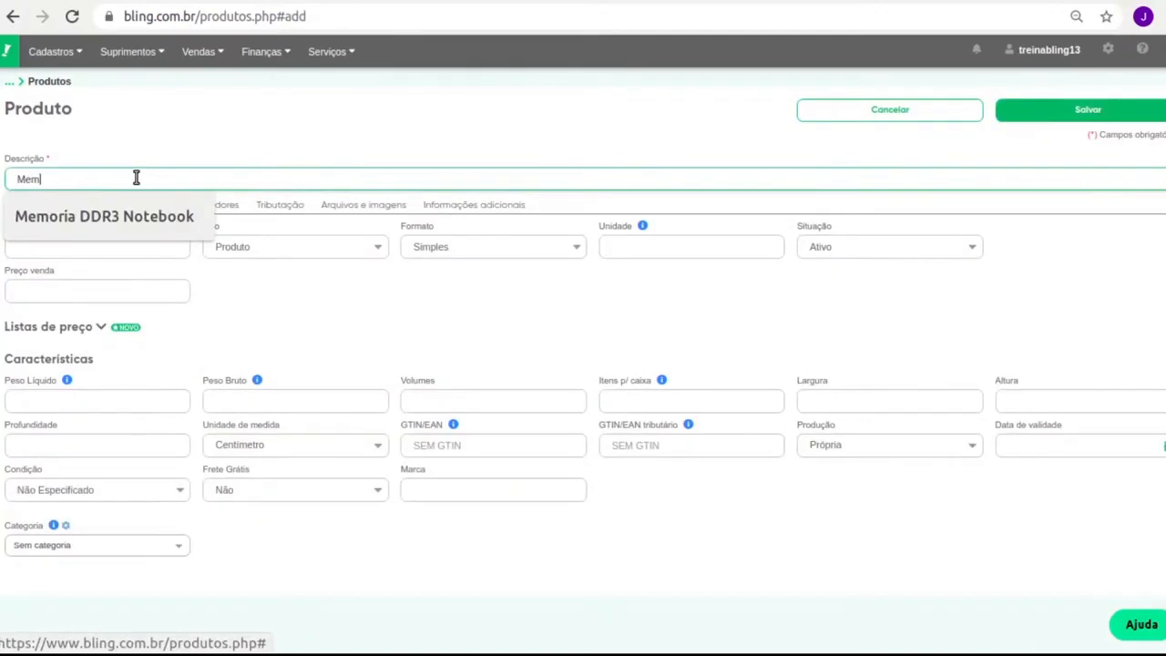
type("oria DDr4")
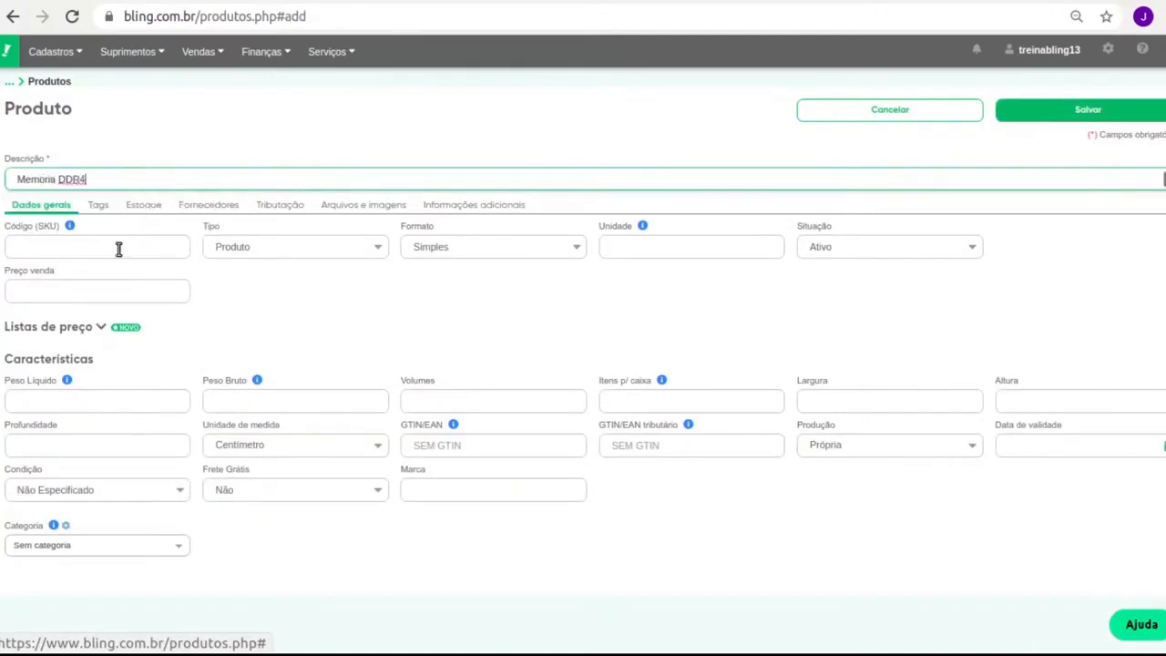
left_click(119, 248)
type("MEM")
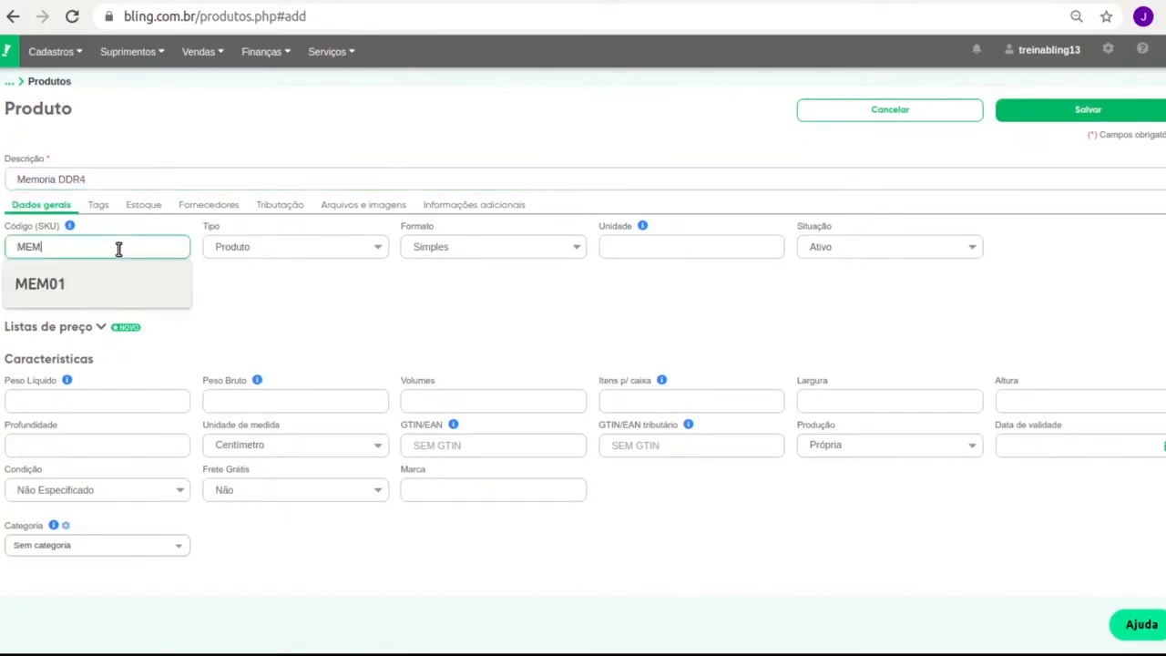
type("02")
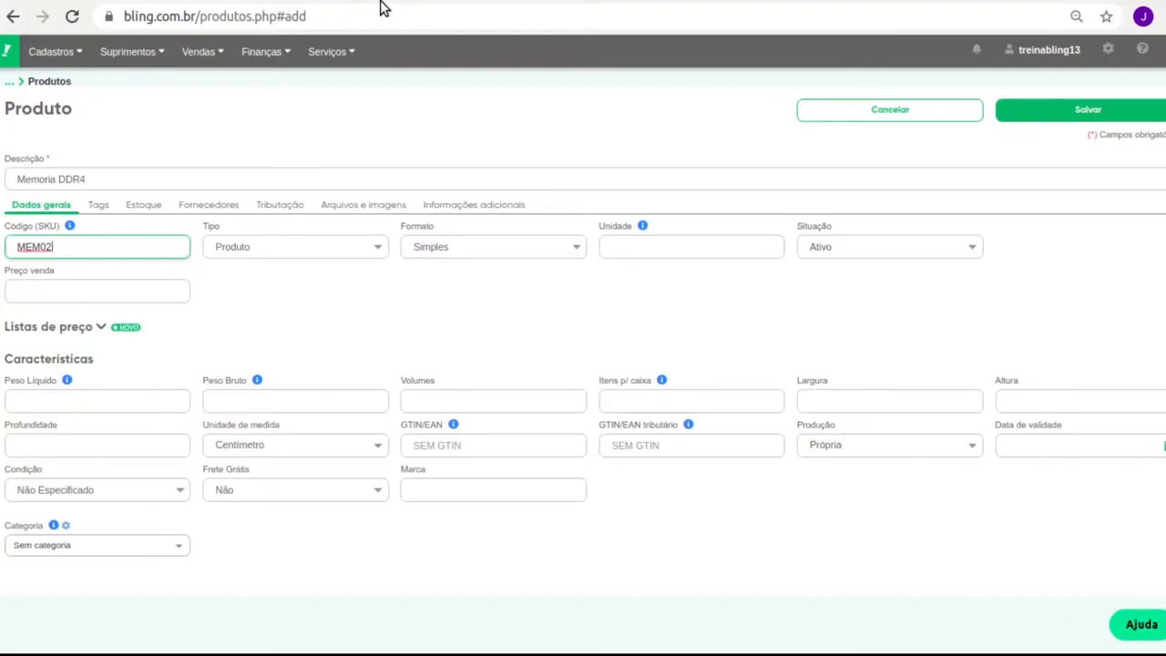
left_click(679, 238)
type("U")
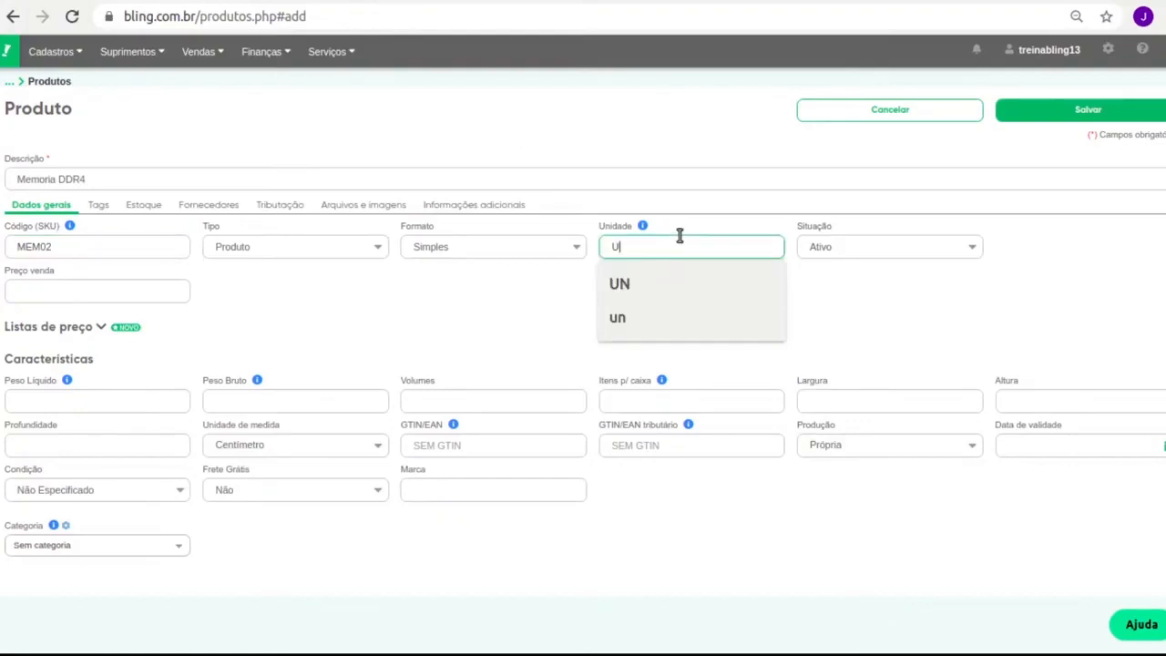
type("N")
Enter 250 as the Memoria DDR4 sale price
left_click(87, 289)
type("2")
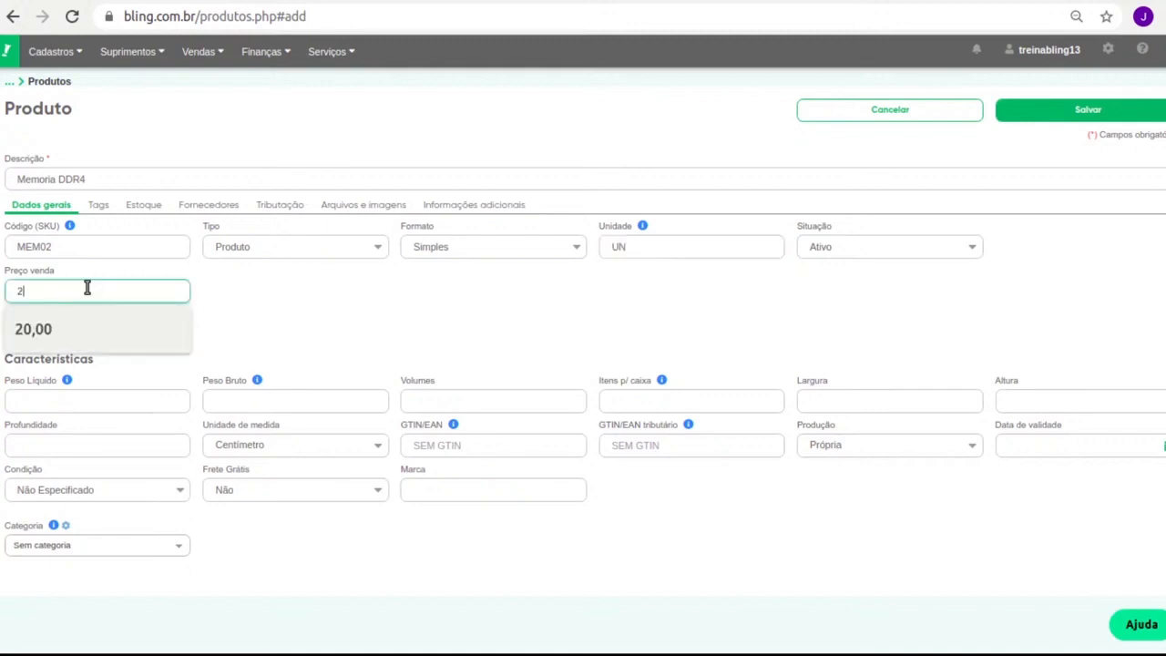
type("50")
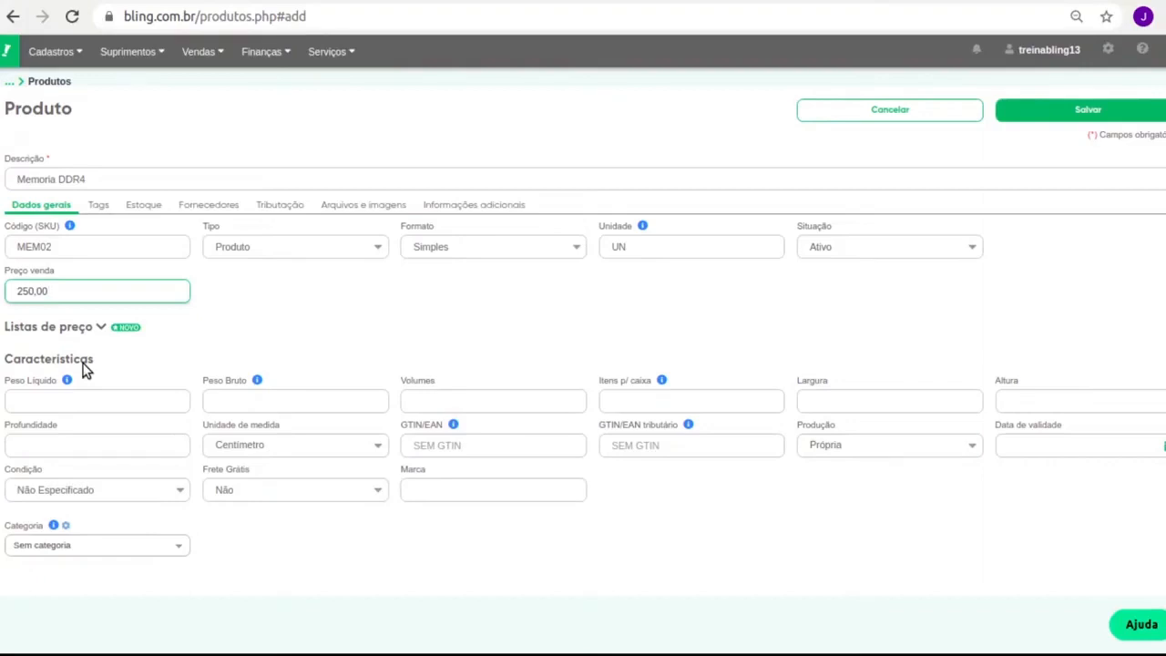
mouse_move(42, 55)
Enter an initial stock quantity of 10 in the Geral deposit on the Estoque tab
left_click(92, 205)
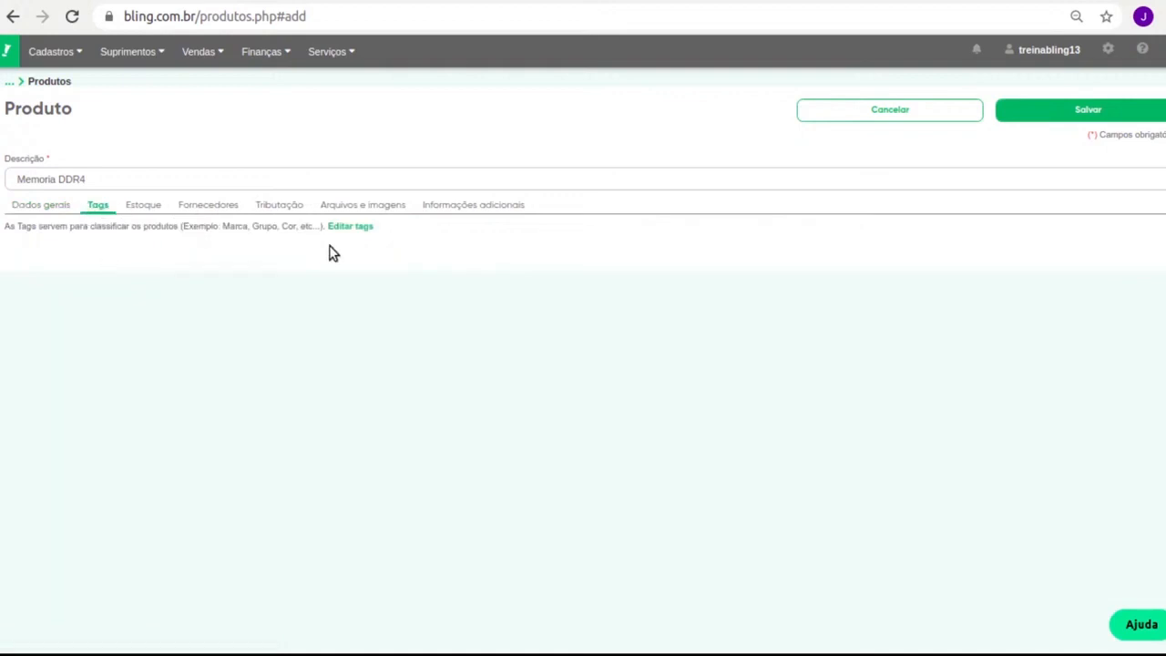
left_click(146, 206)
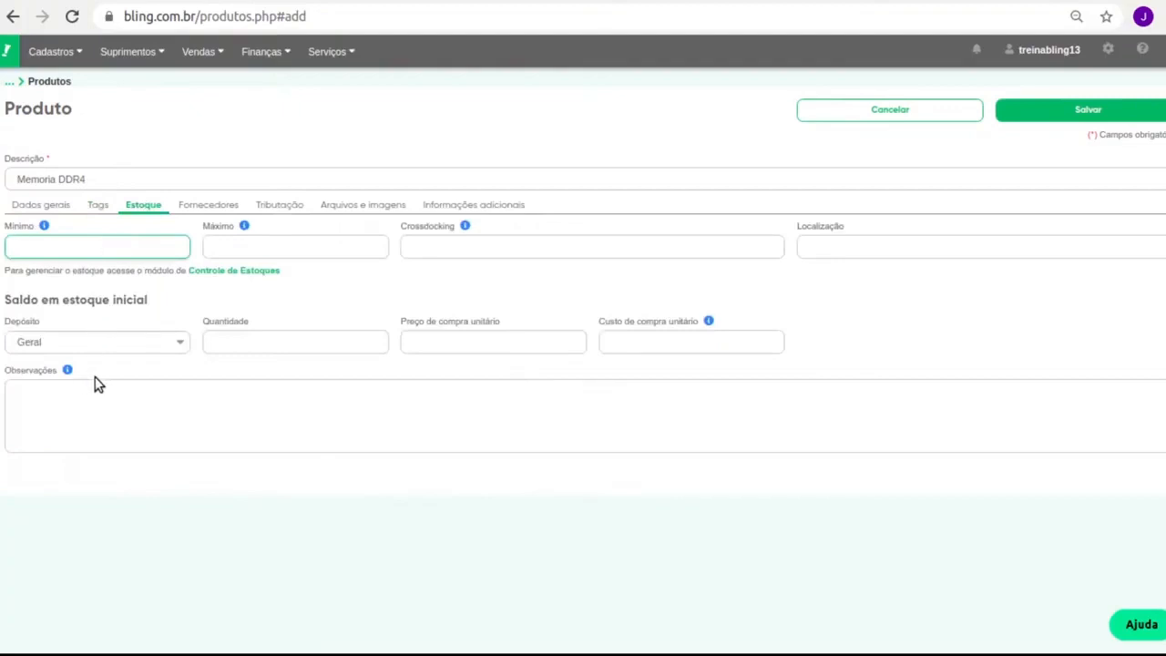
left_click(253, 341)
type("10")
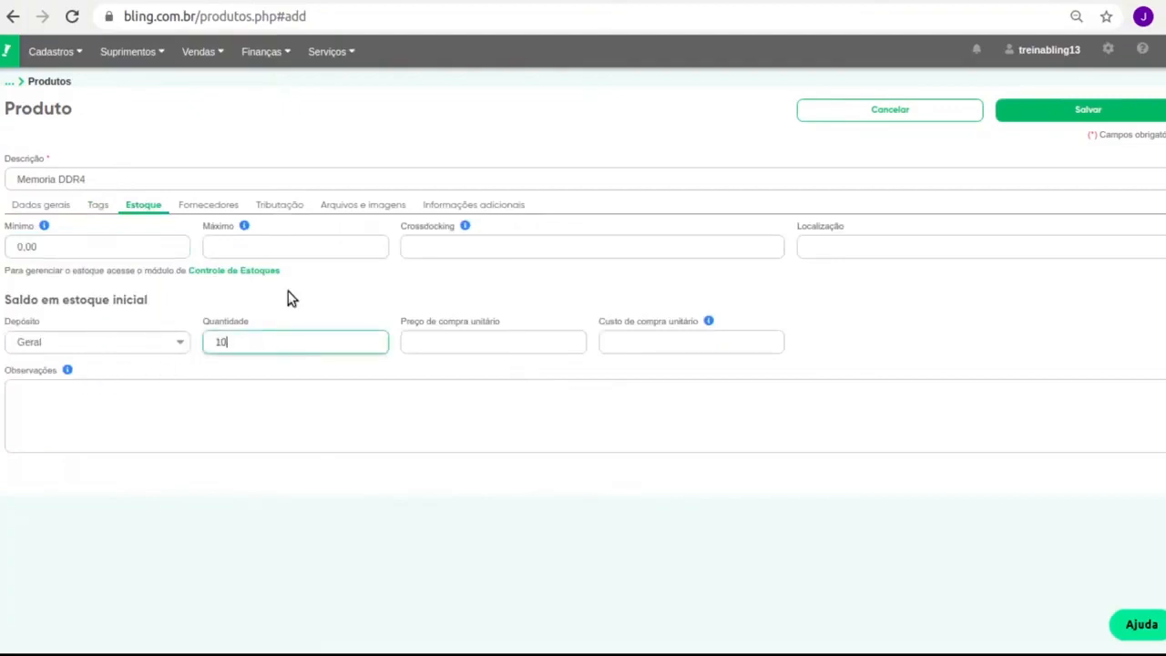
left_click(481, 322)
double_click(651, 322)
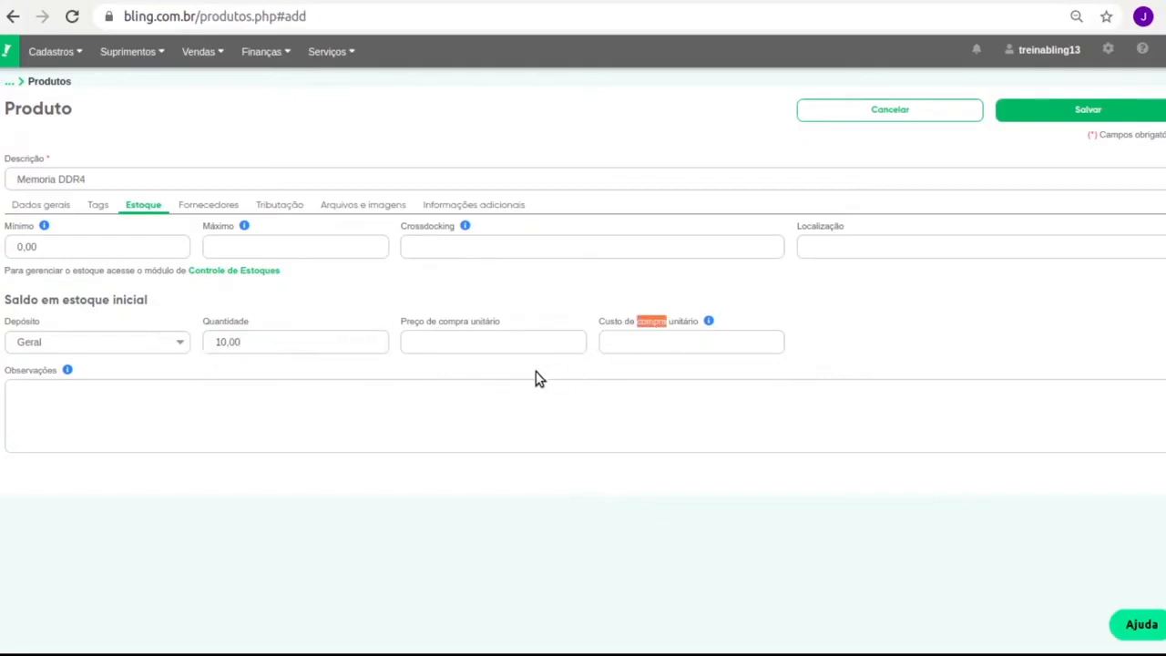
double_click(484, 321)
triple_click(662, 322)
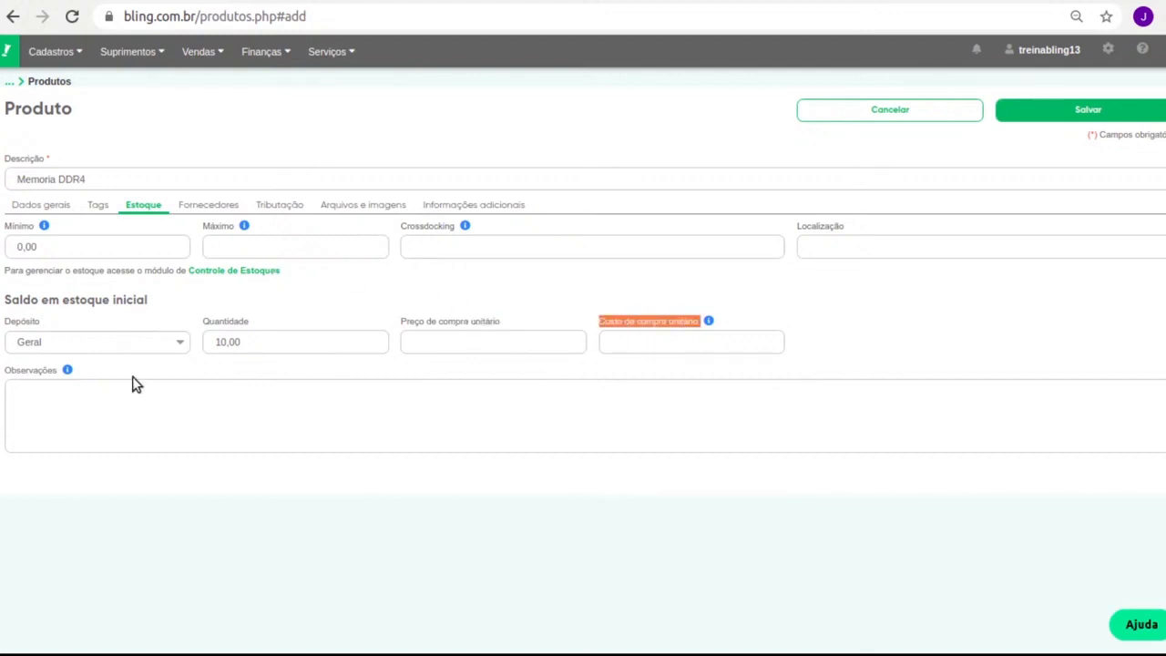
left_click(217, 206)
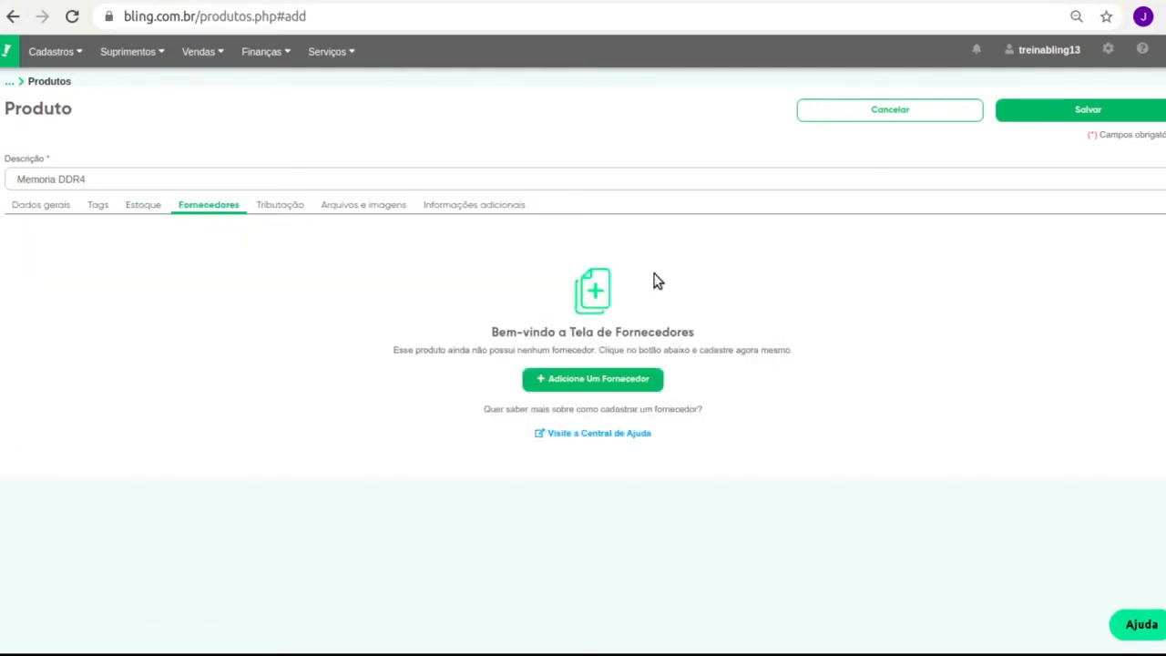
Set Memoria DDR4's NCM to 9609.10.00, glance at the remaining tabs, and save the product
left_click(280, 205)
left_click(721, 247)
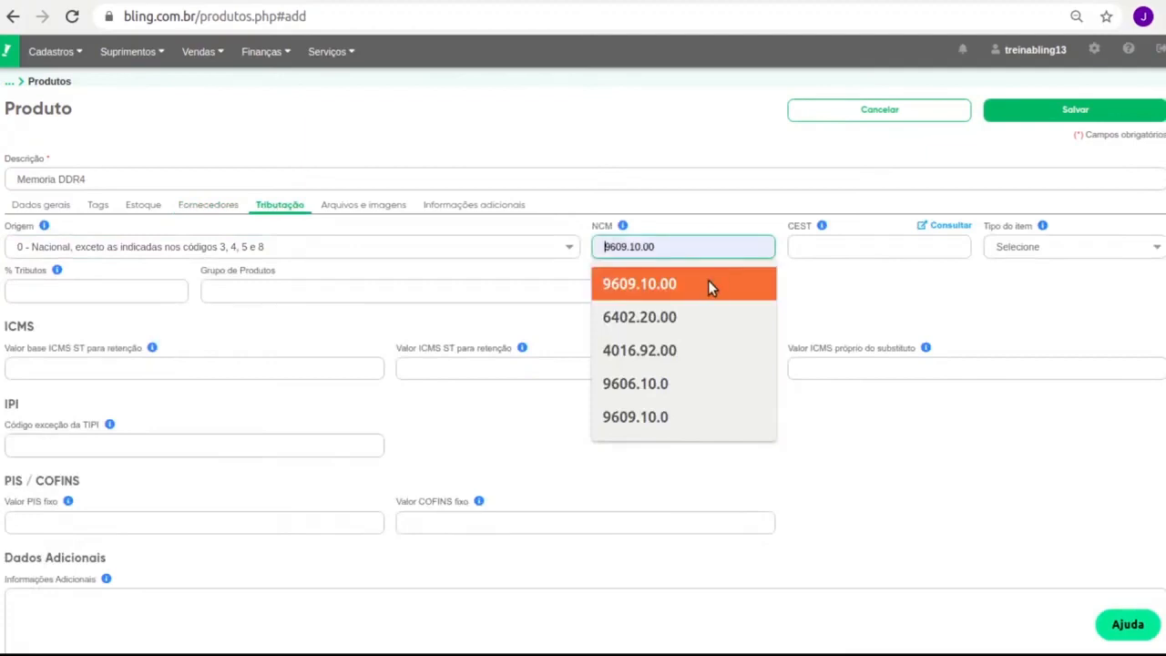
left_click(707, 282)
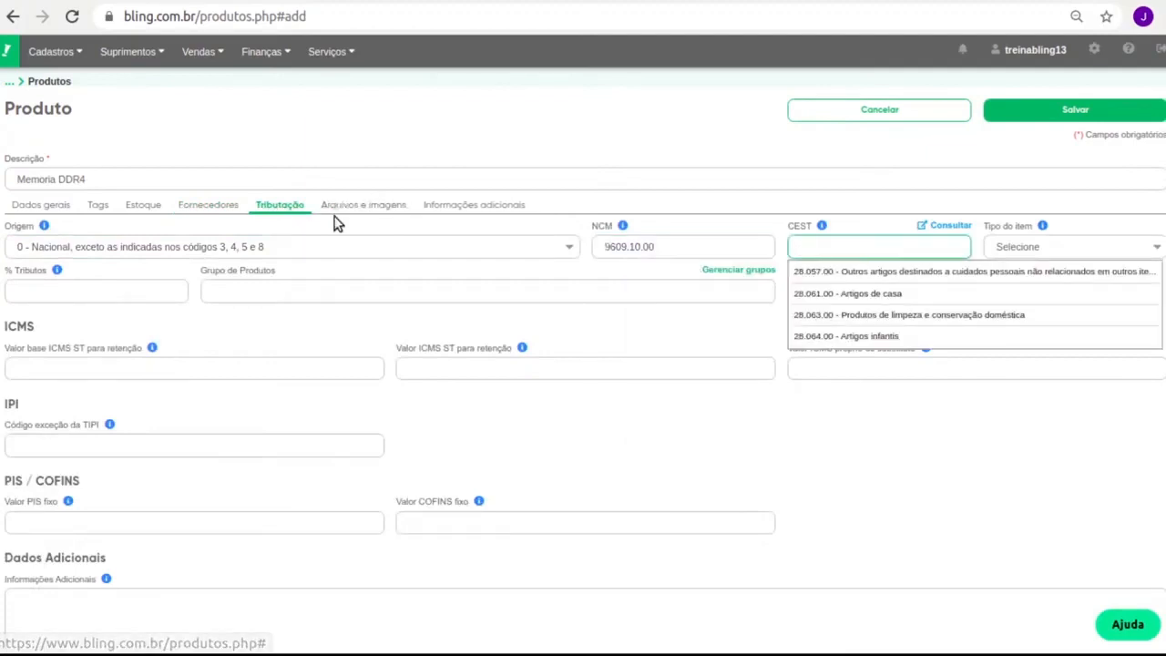
left_click(363, 206)
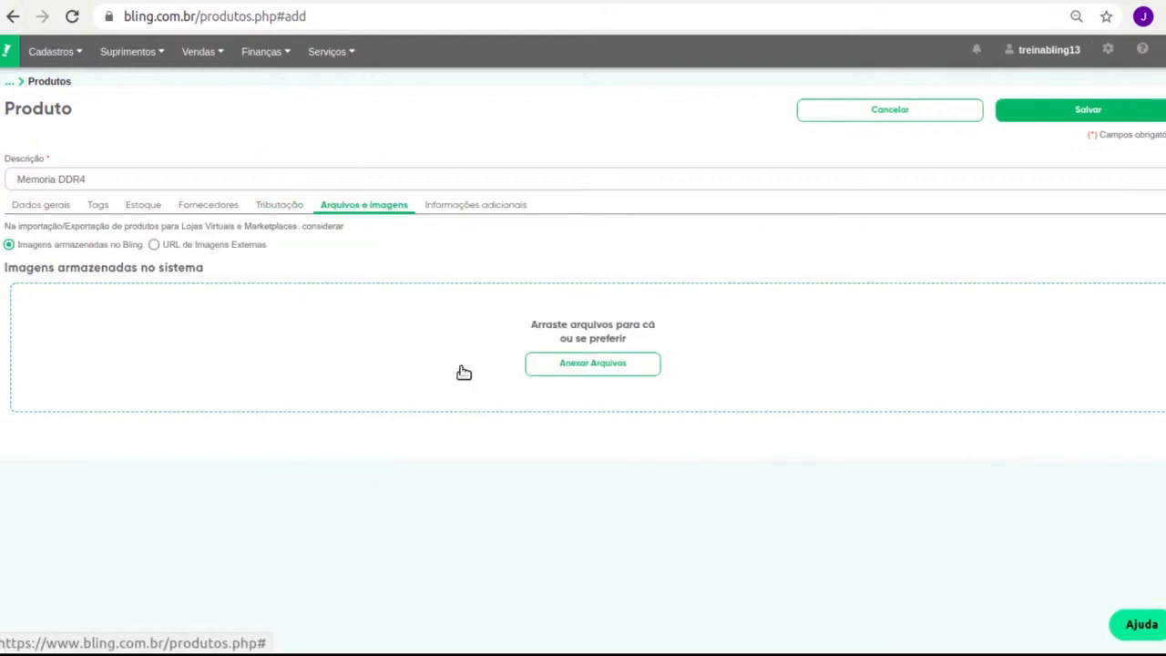
left_click(477, 211)
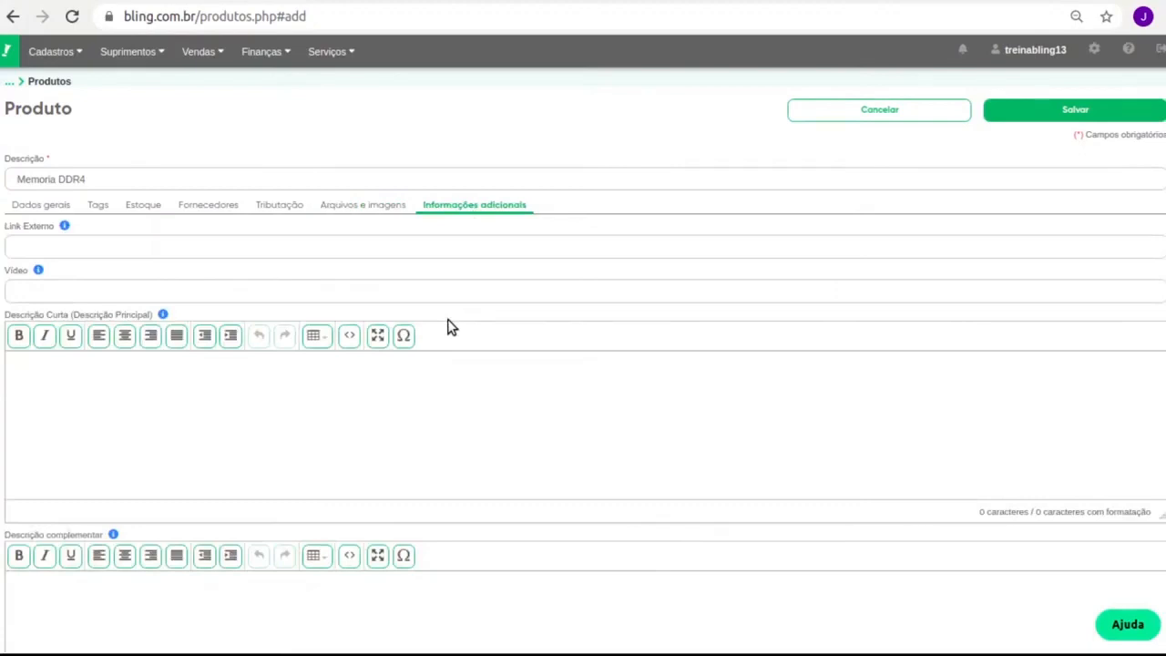
left_click(1028, 108)
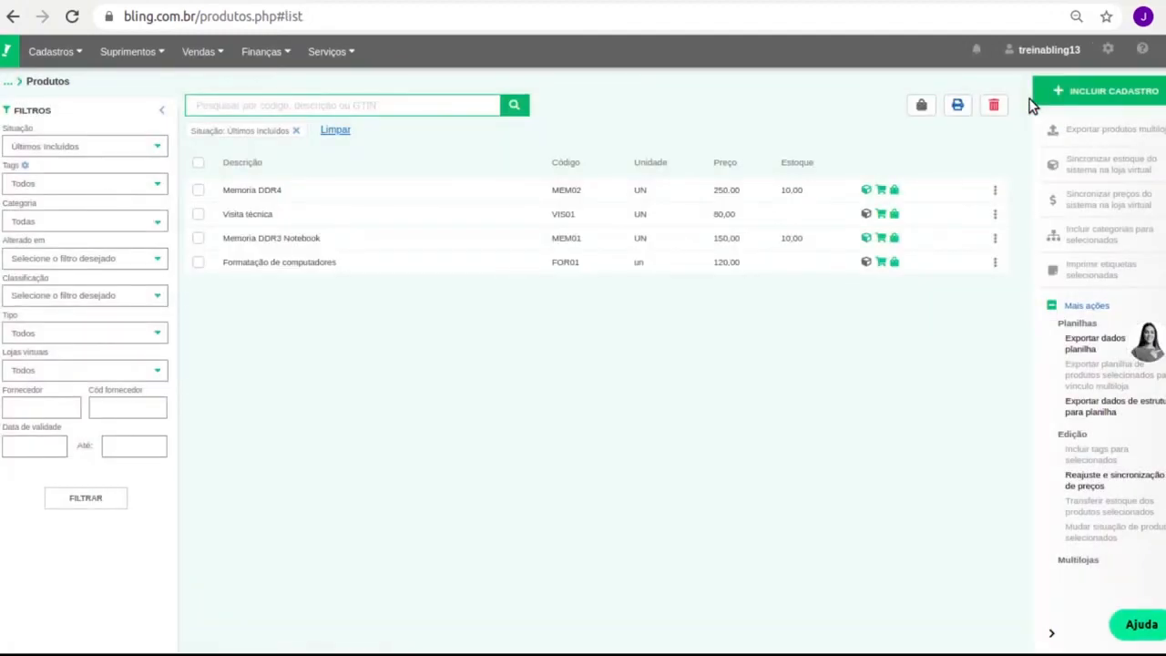
Open the stock record for Memoria DDR4, showing its 10,00 balance in Geral
left_click(199, 190)
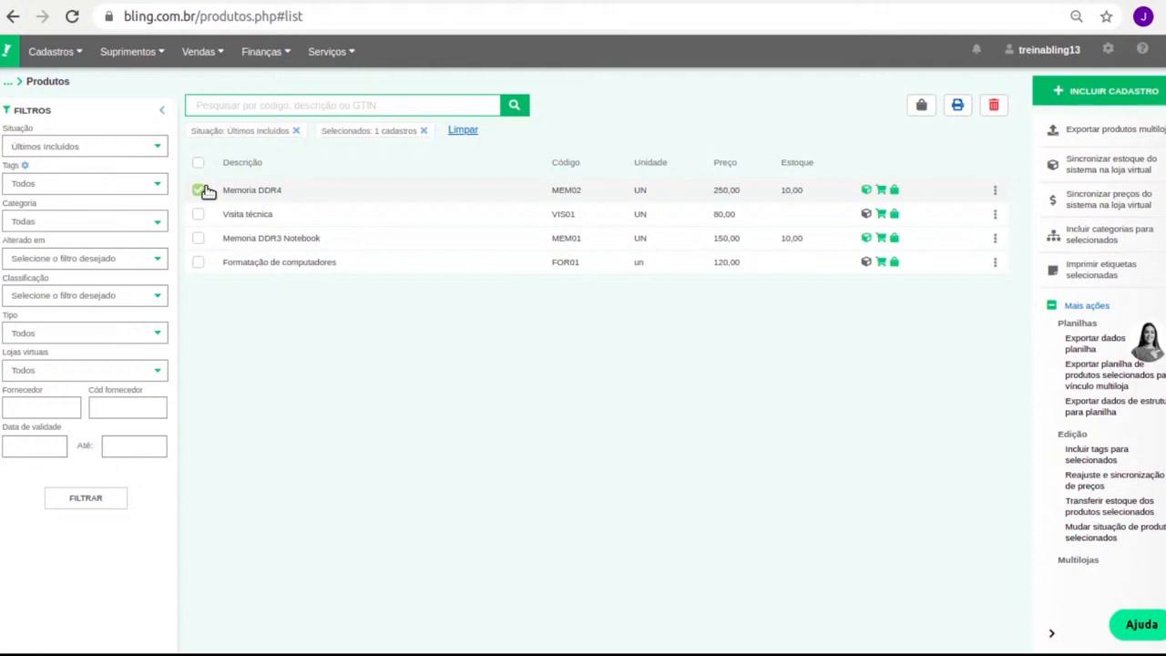
left_click(869, 193)
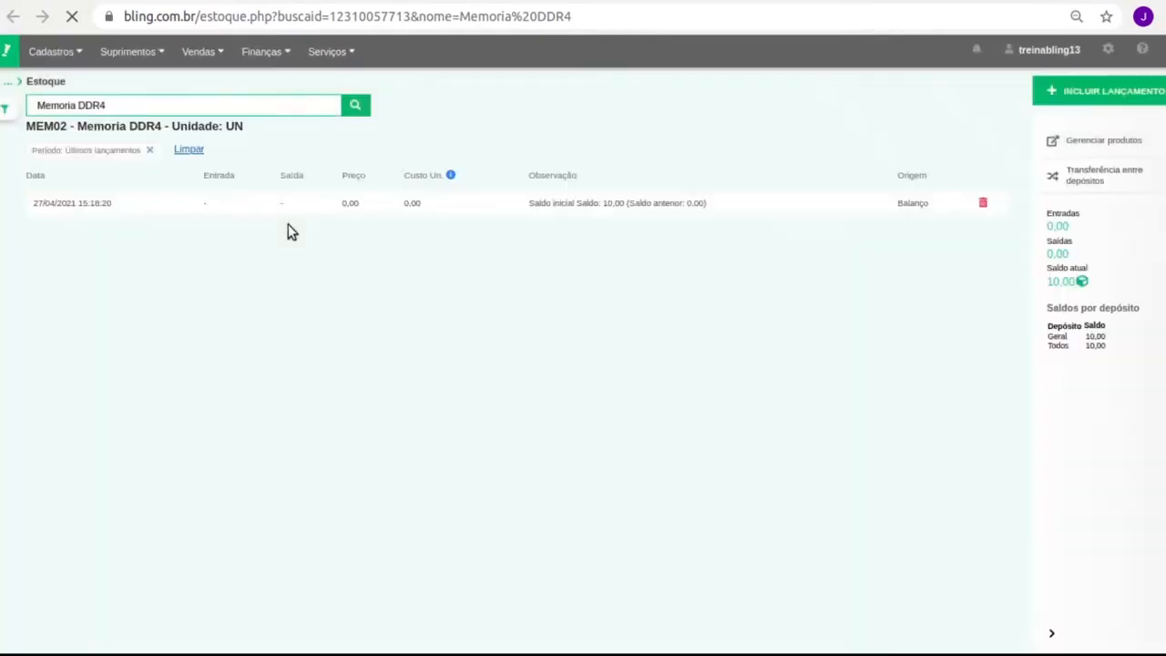
left_click(1104, 90)
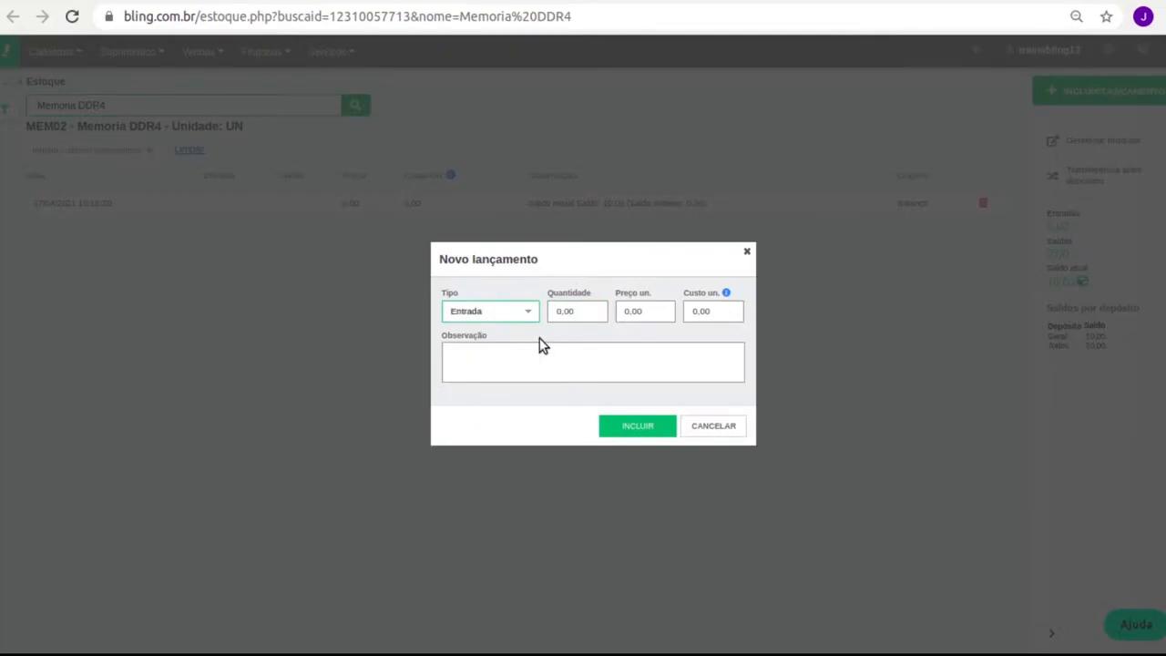
left_click(586, 311)
type("5")
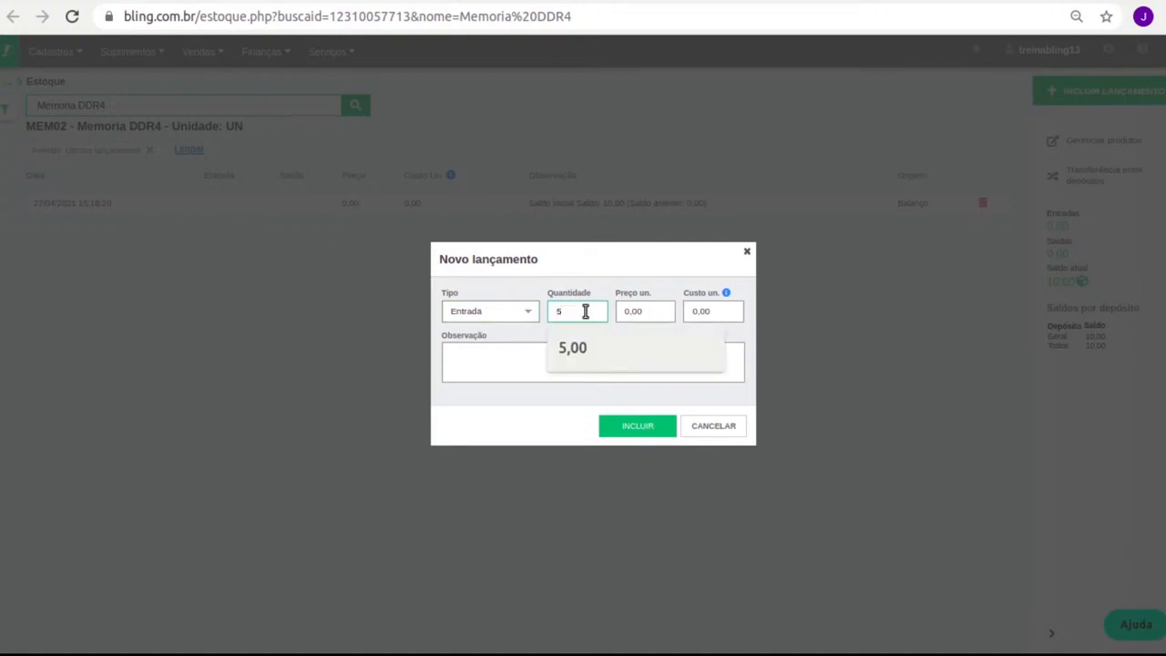
left_click_drag(539, 317, 522, 314)
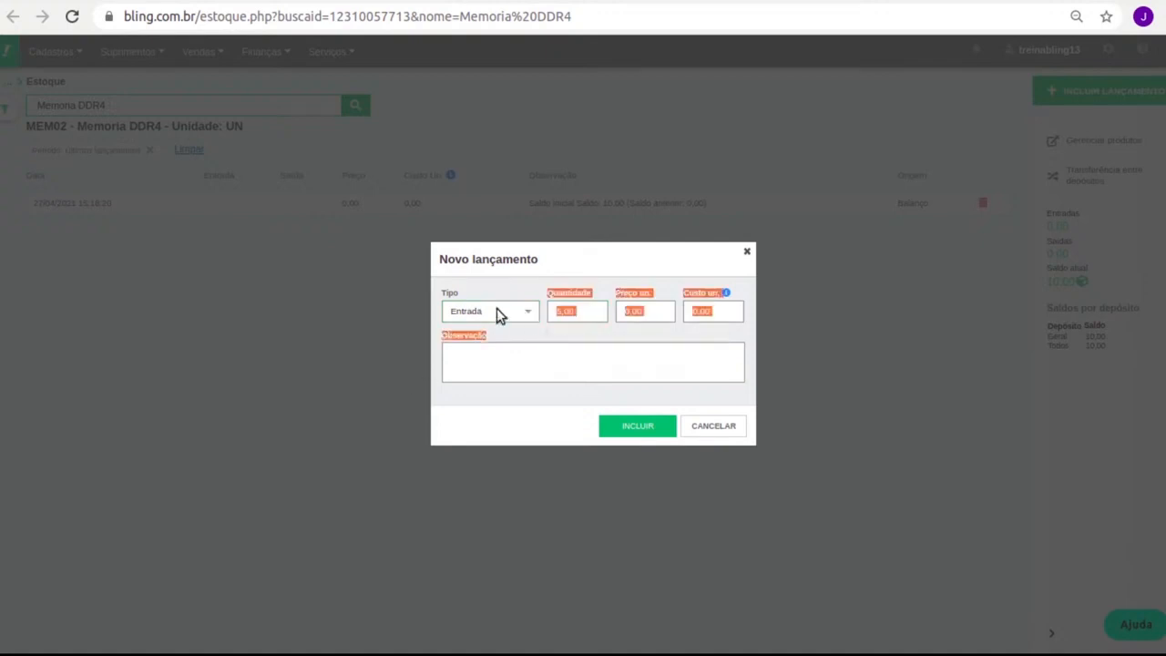
key("Down")
left_click(587, 310)
type("5")
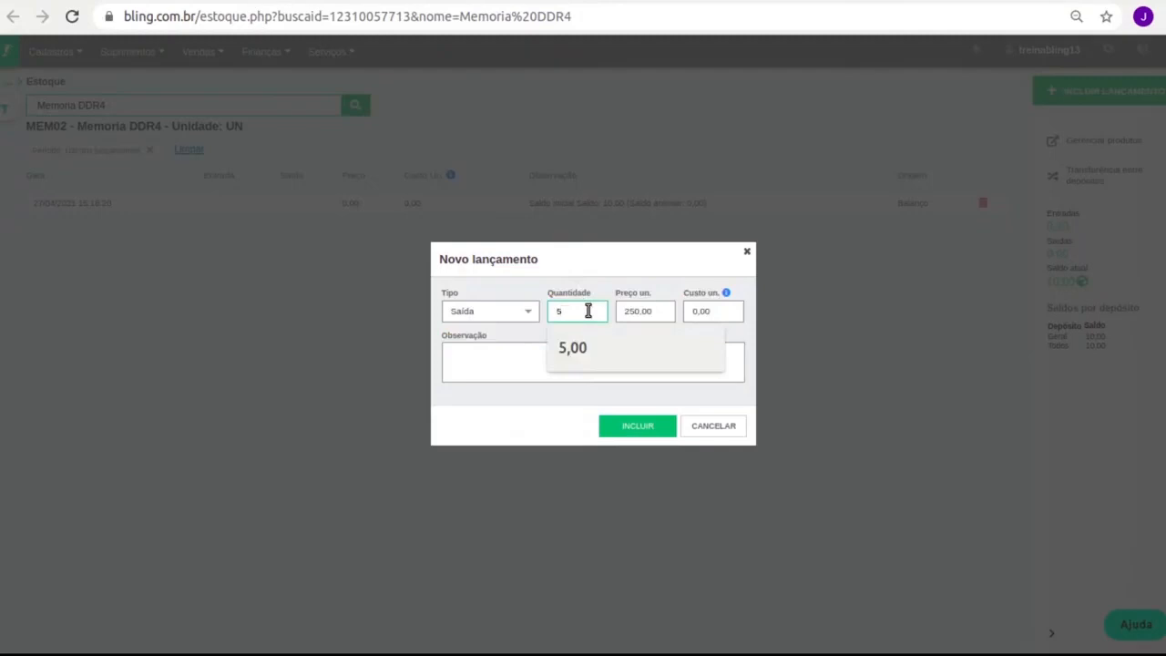
left_click(481, 312)
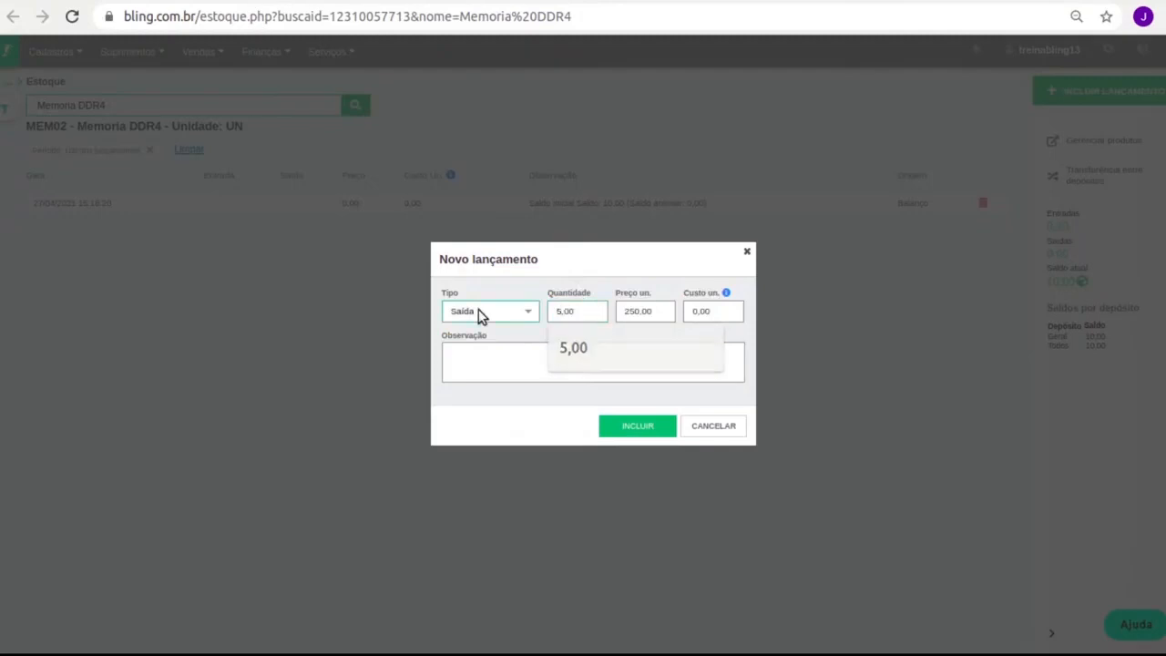
left_click(493, 356)
key("Tab")
type("3")
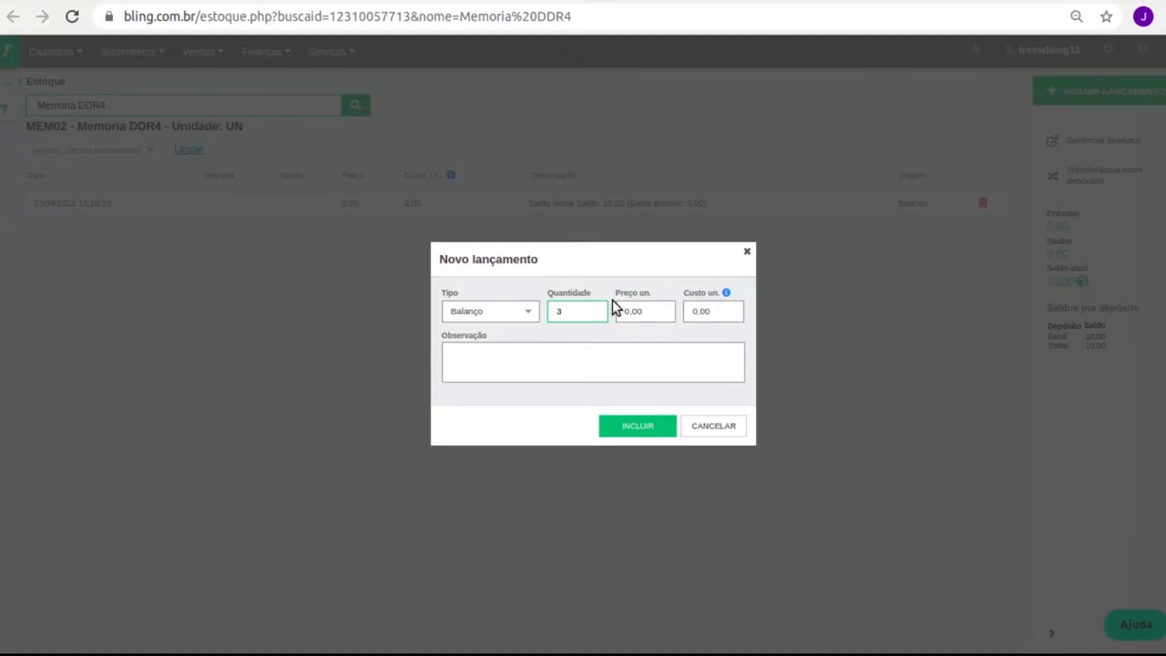
key("shift+Tab")
left_click(712, 425)
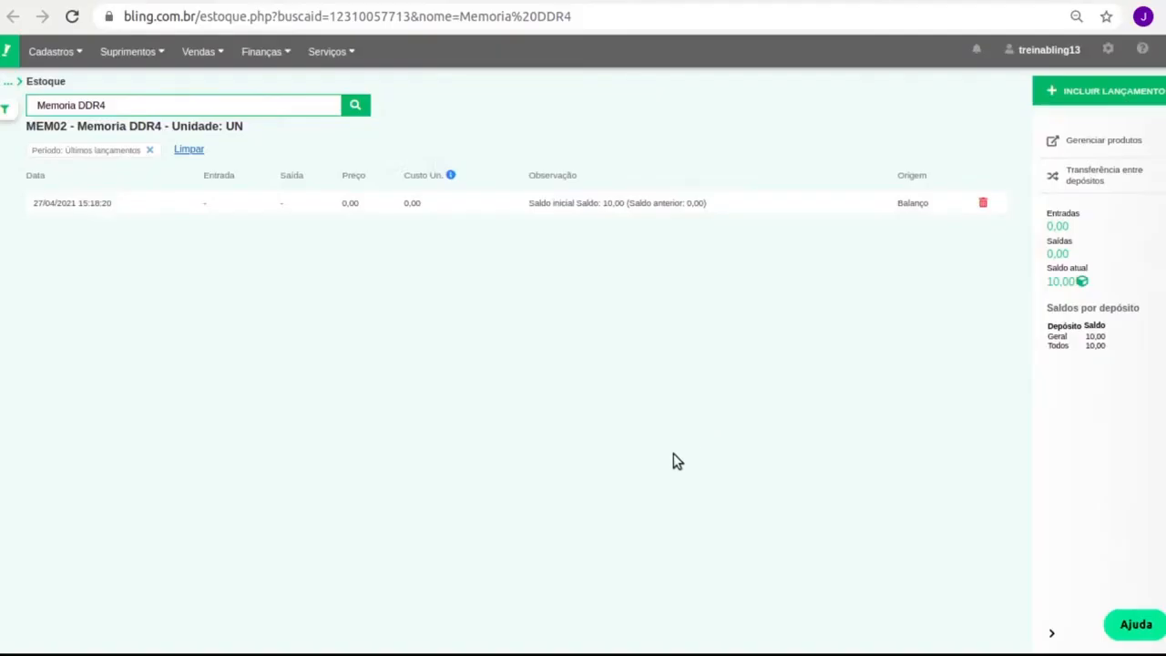
Show the Produtos list with its four items and deselect Memoria DDR4
mouse_move(51, 51)
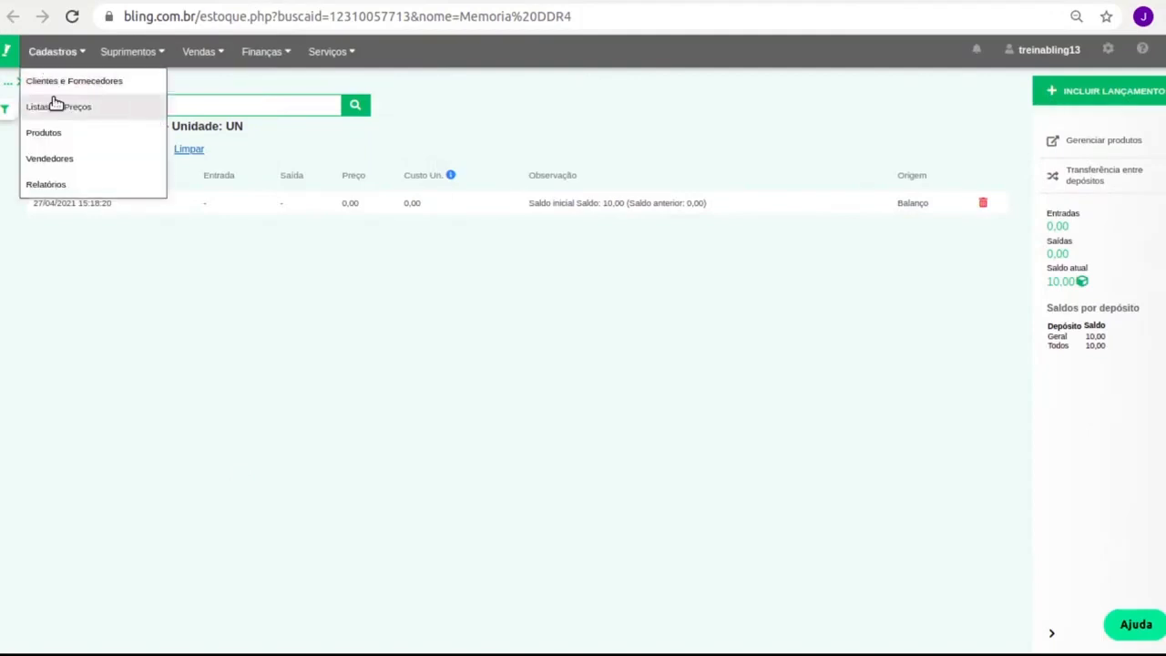
left_click(57, 130)
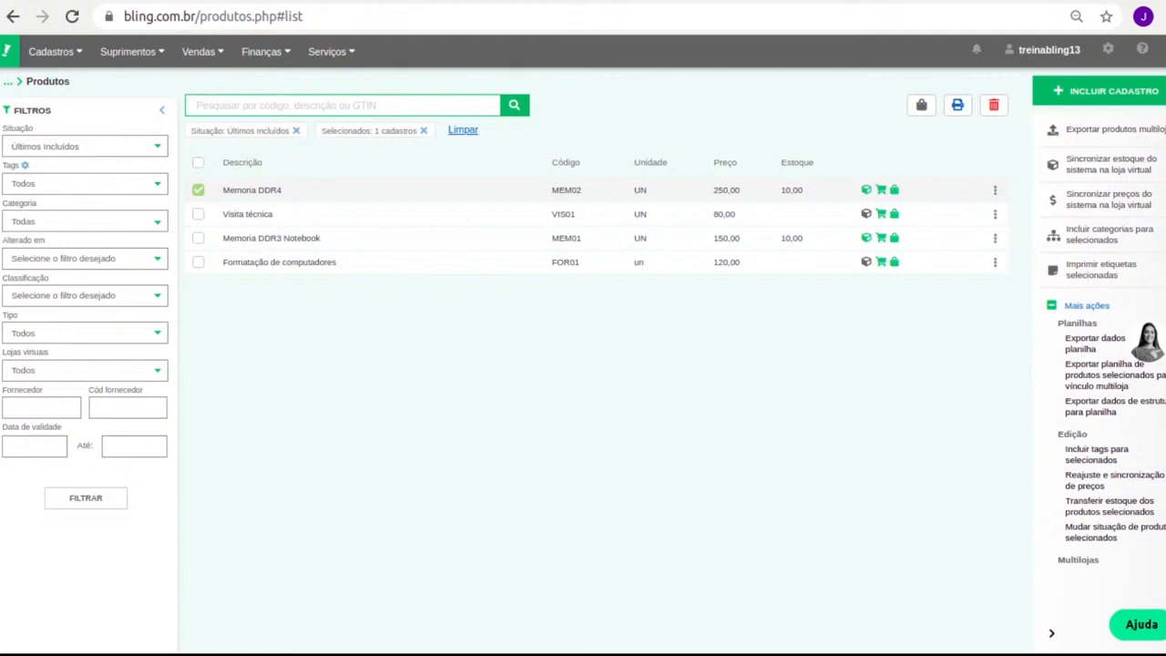
left_click(193, 191)
left_click(55, 55)
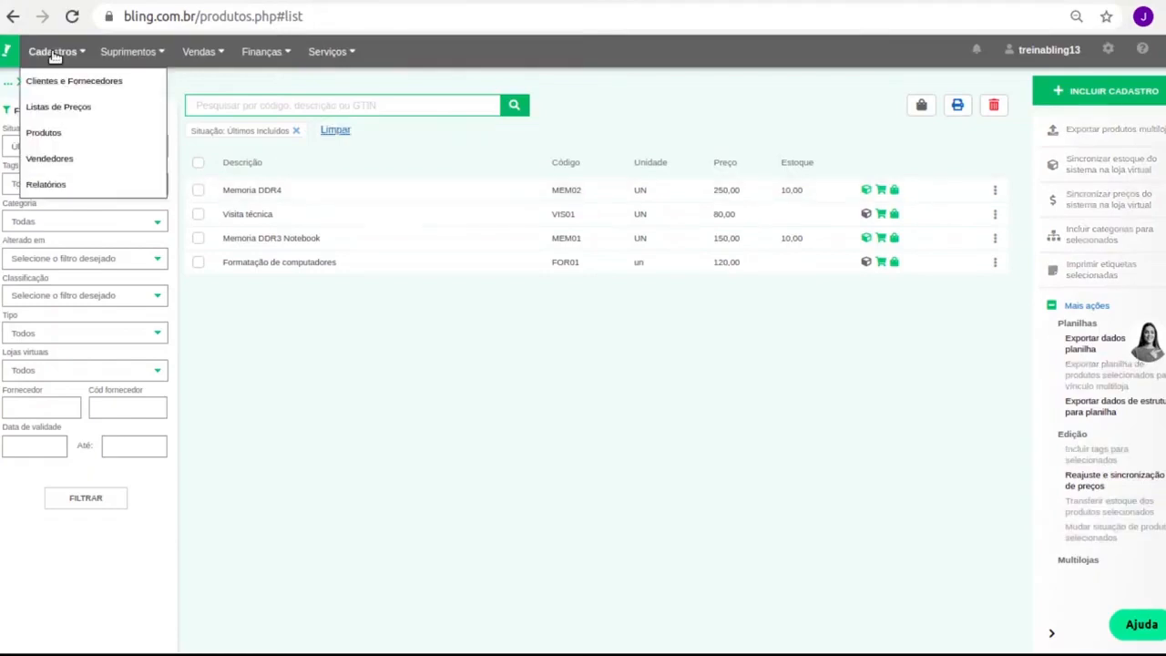
Open Clientes e Fornecedores, start a new contact, then cancel back to the two-contact list
left_click(60, 80)
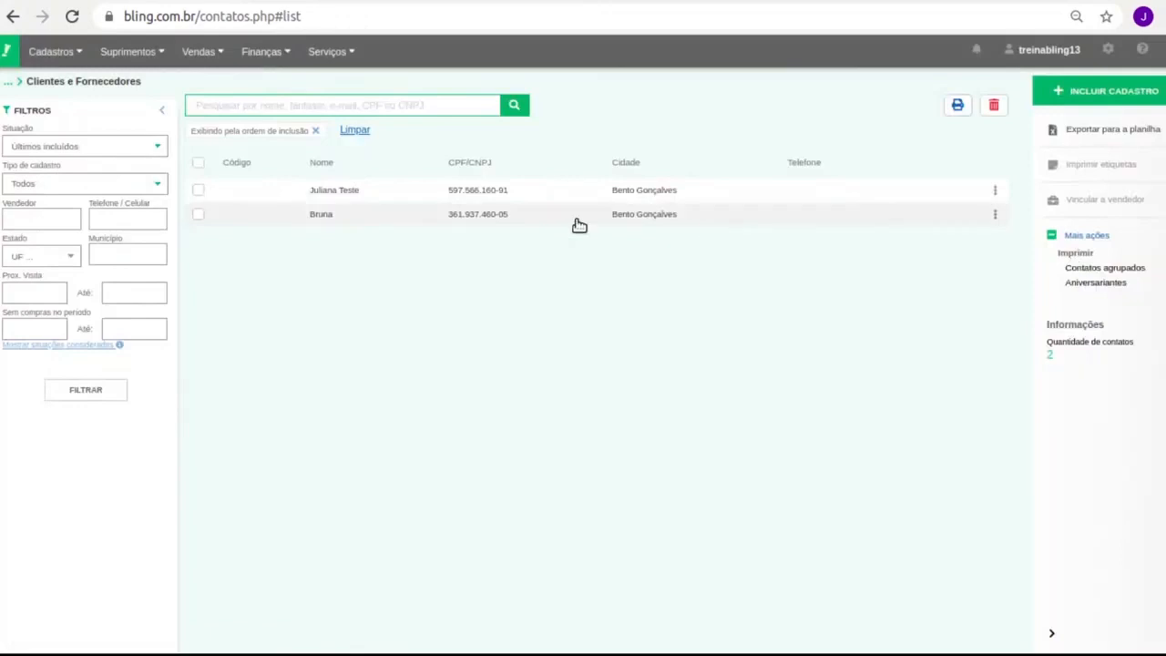
left_click(1146, 93)
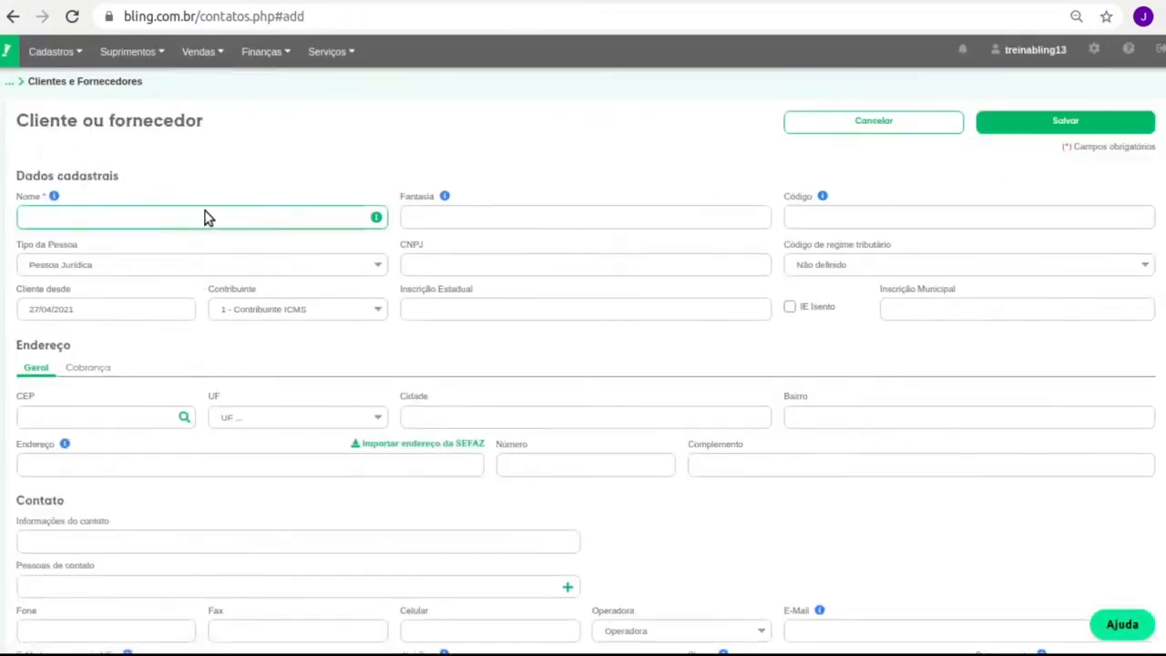
scroll(244, 362, "down", 1)
scroll(245, 359, "down", 2)
scroll(244, 358, "up", 3)
left_click(911, 130)
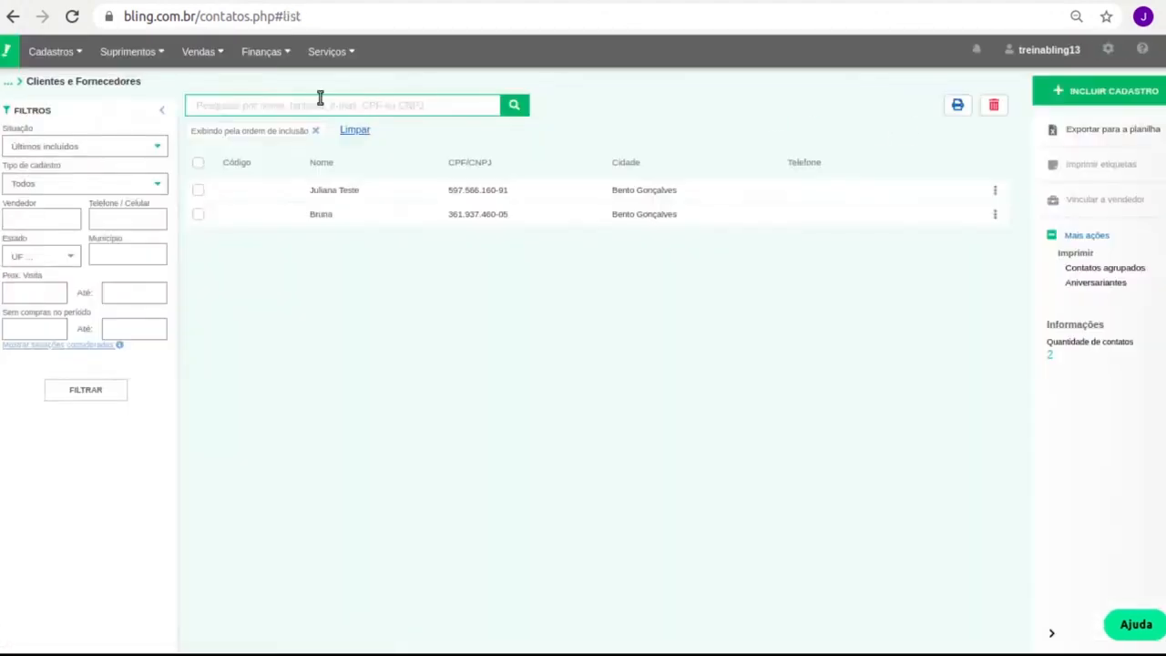
mouse_move(332, 54)
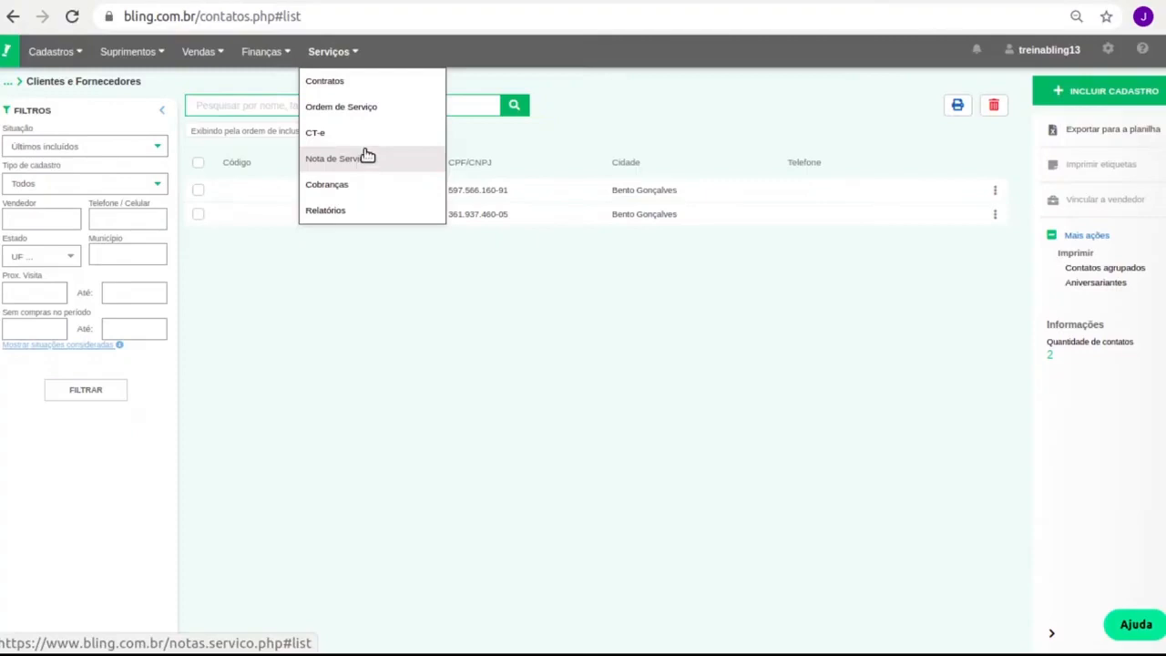
Start a new service order from the empty Ordem de serviço list, dismissing the tour and feedback popups
left_click(393, 110)
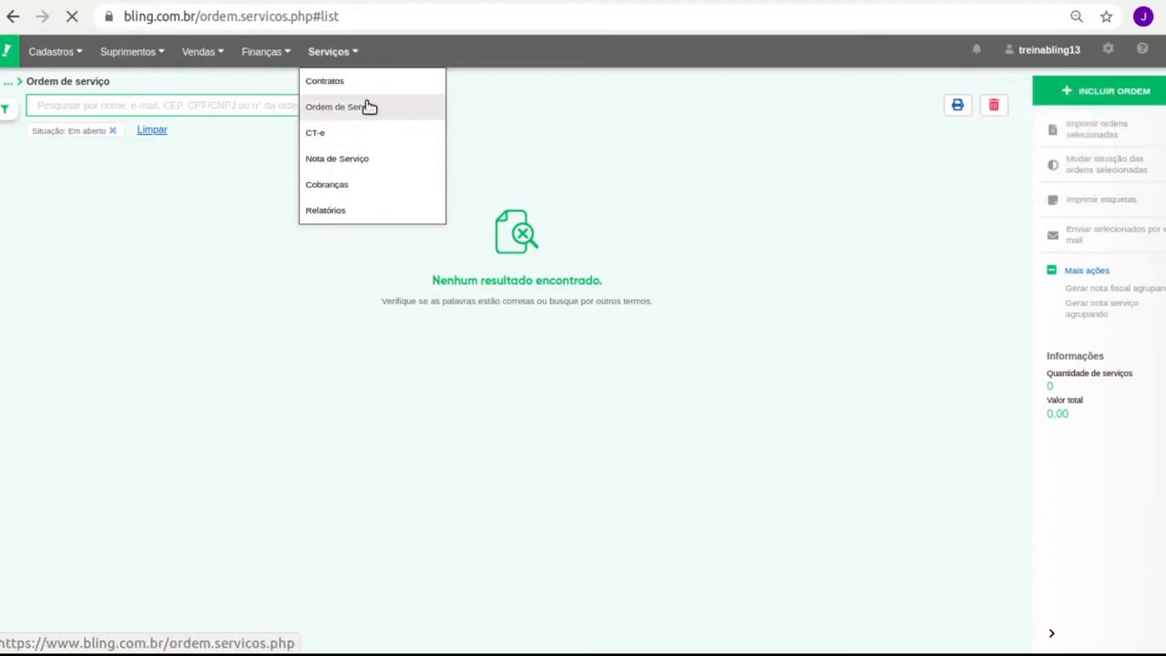
left_click(1134, 91)
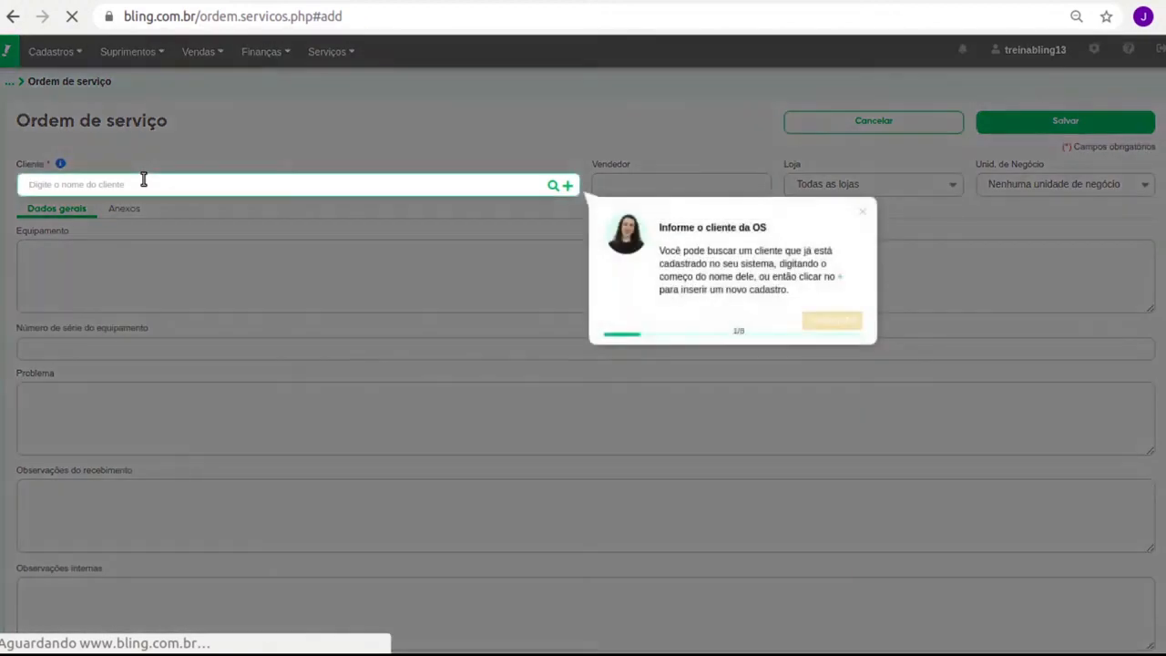
left_click(861, 213)
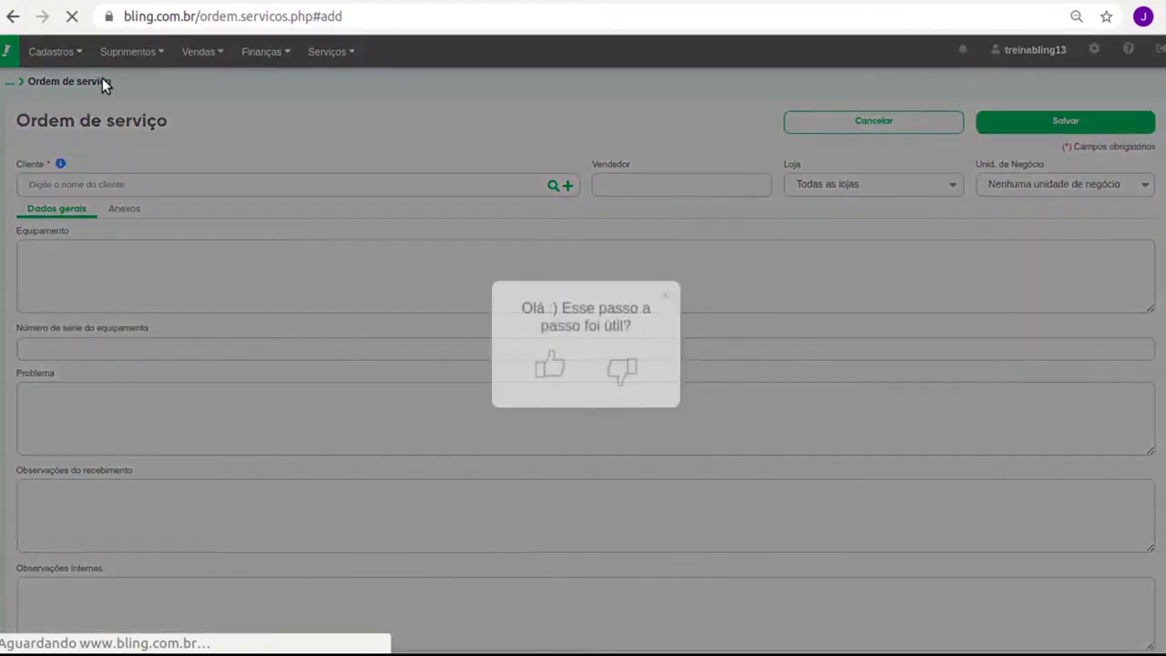
left_click(664, 297)
Enter an unregistered client name, then open and close the new-contact form without saving
left_click(173, 189)
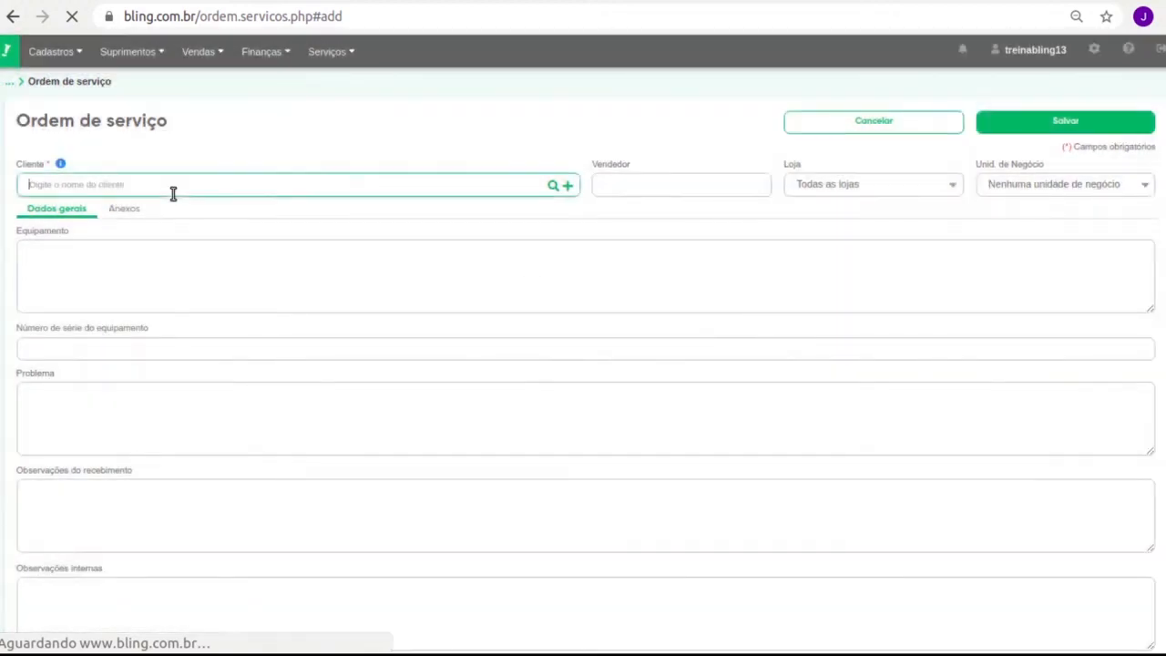
type("Debora Teste")
left_click_drag(60, 214, 282, 220)
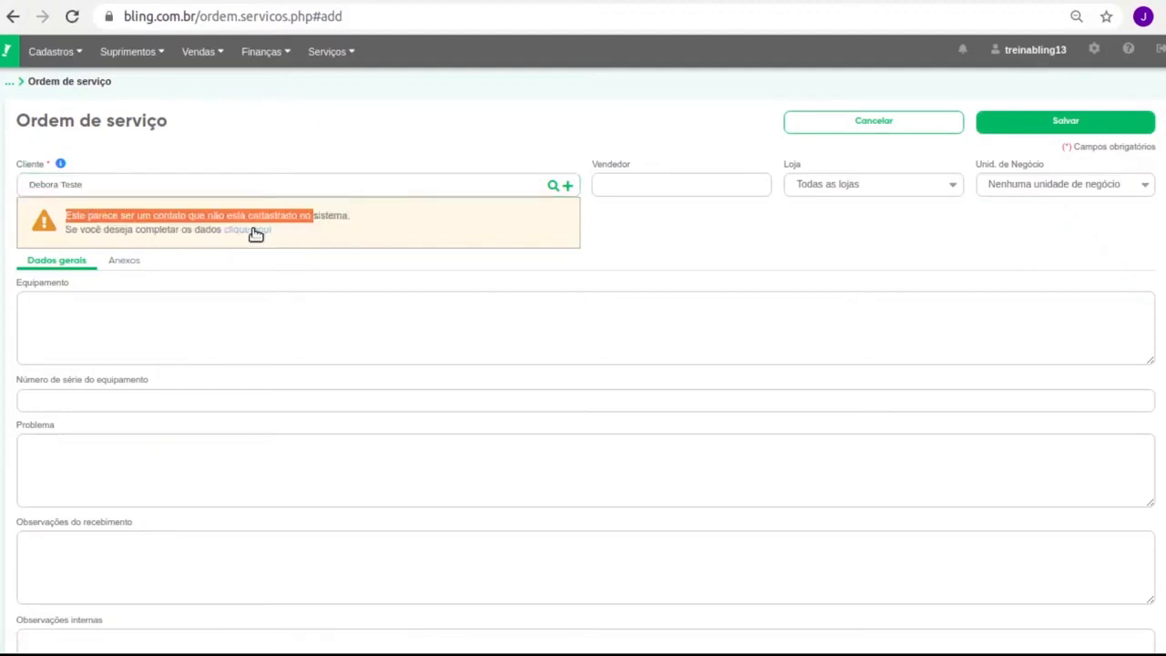
left_click(256, 231)
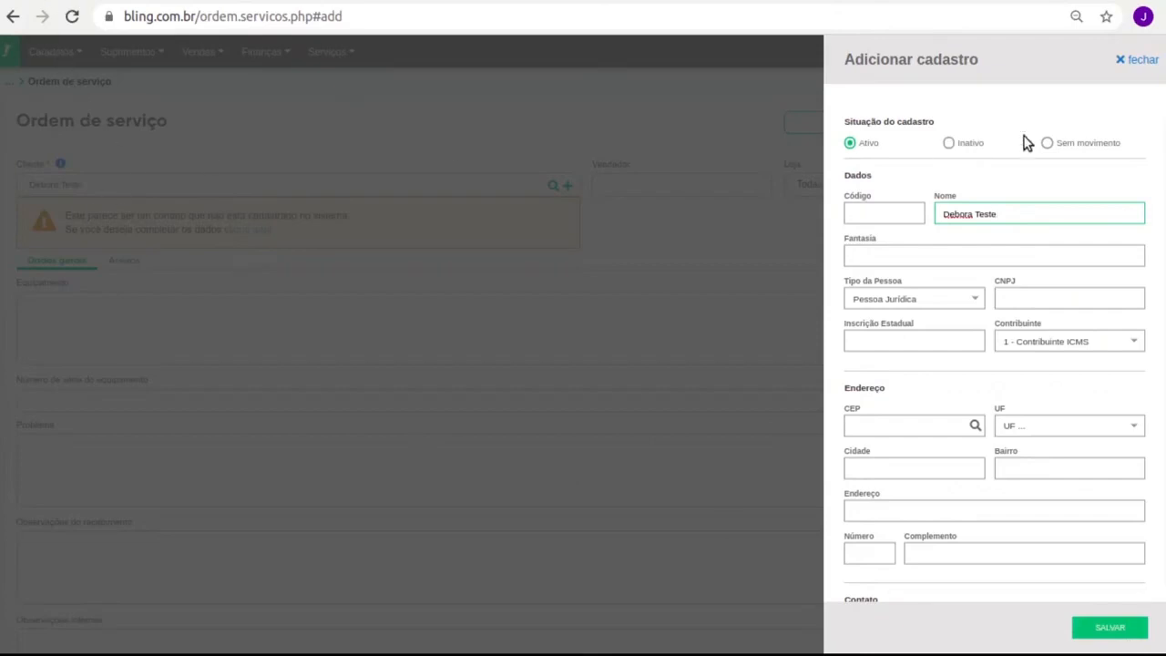
left_click(1131, 60)
Replace the client with the existing registered customer and review that customer's record
left_click(199, 192)
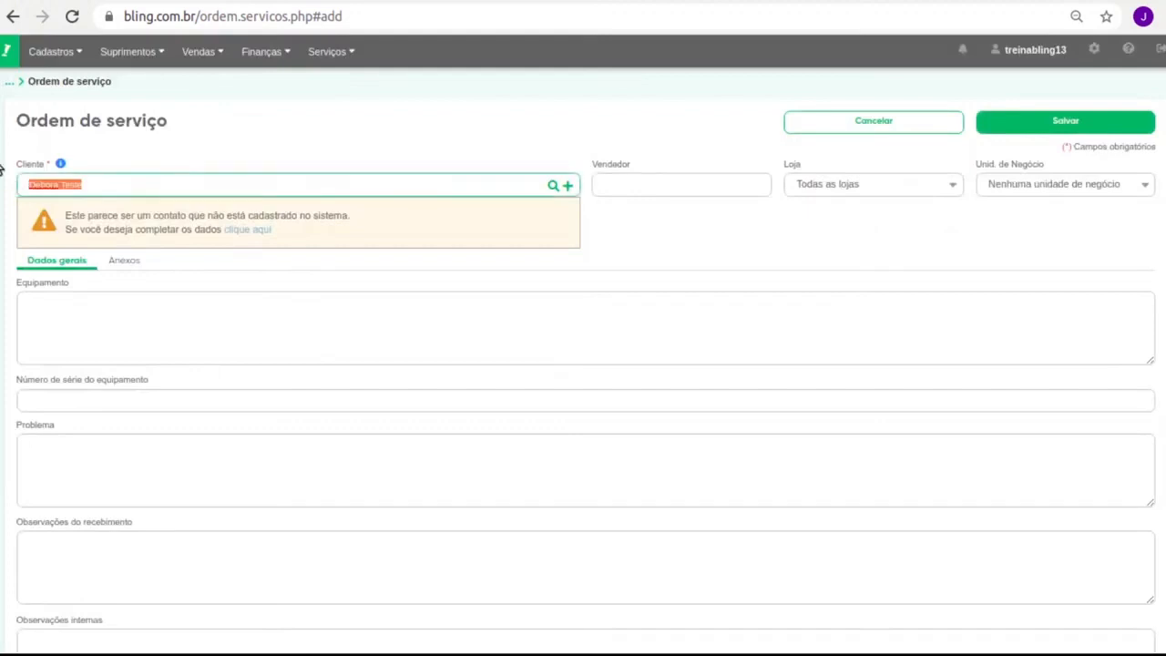
type("bru")
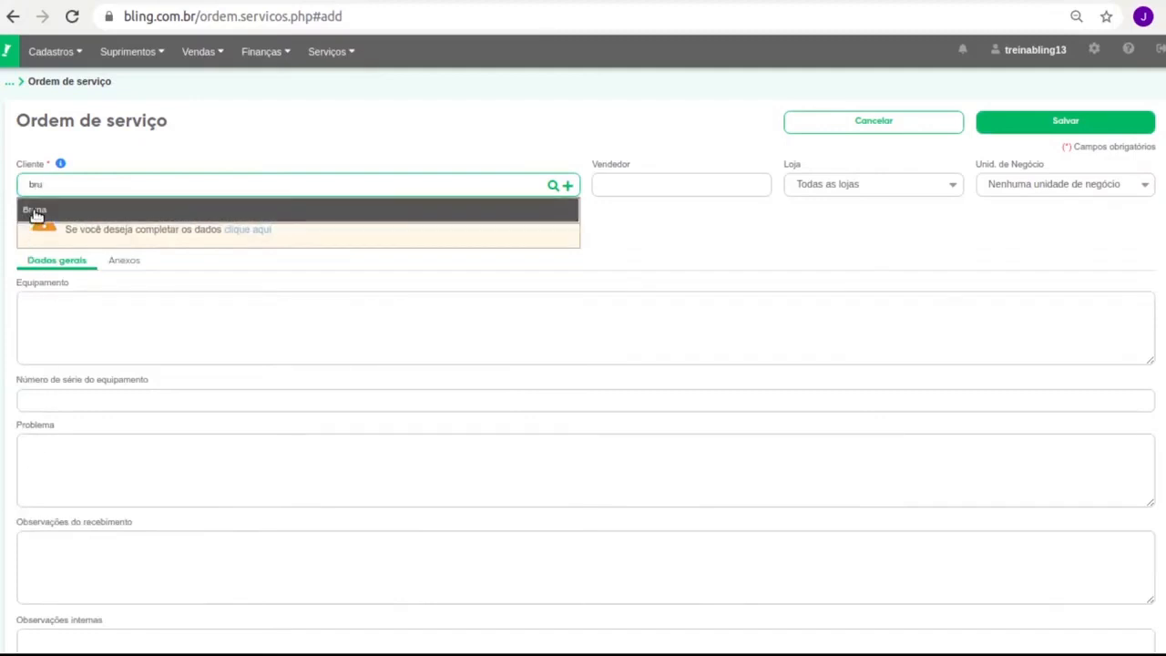
left_click(37, 212)
left_click(551, 186)
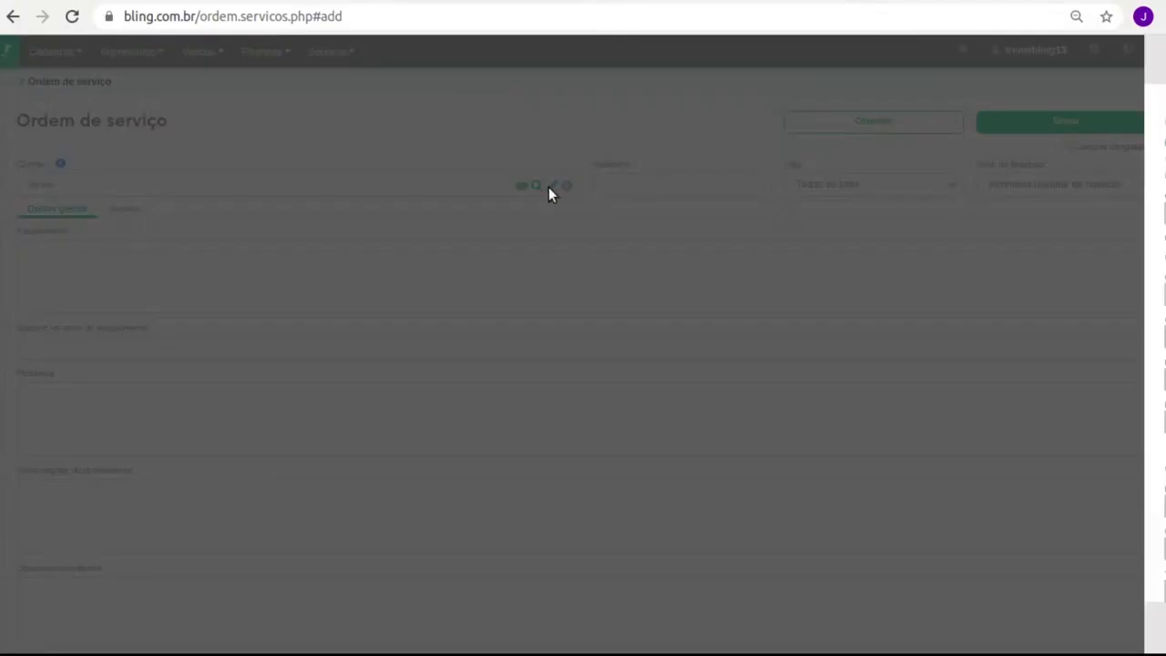
scroll(984, 164, "down", 3)
scroll(968, 367, "down", 1)
scroll(966, 369, "up", 2)
scroll(966, 369, "up", 3)
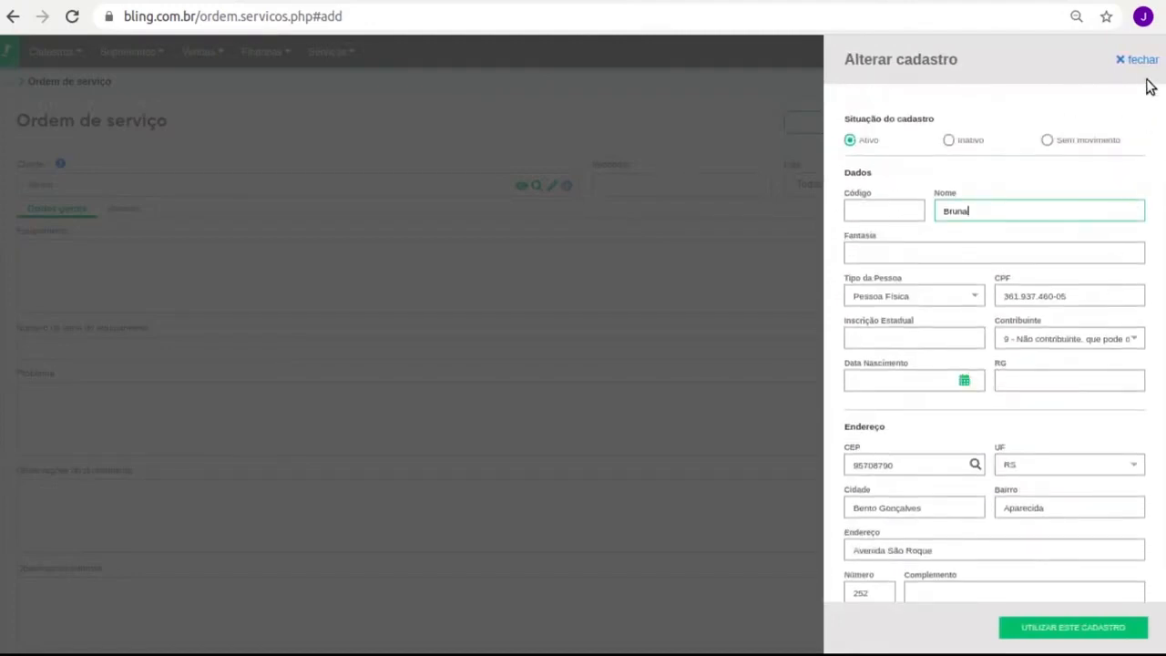
left_click(1139, 60)
left_click(164, 254)
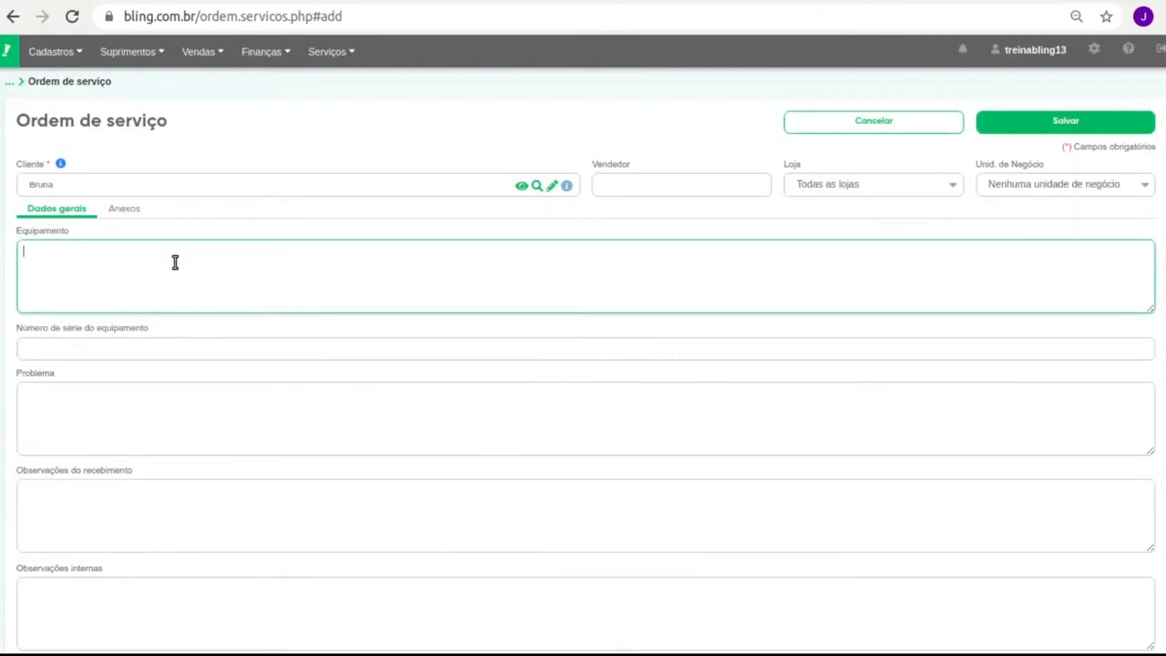
type("Notebook Samsung")
type(" + Fonte")
key("Left")
key("Left")
key("Left")
key("Left")
key("Left")
key("Left")
key("Left")
key("Left")
type("RV411")
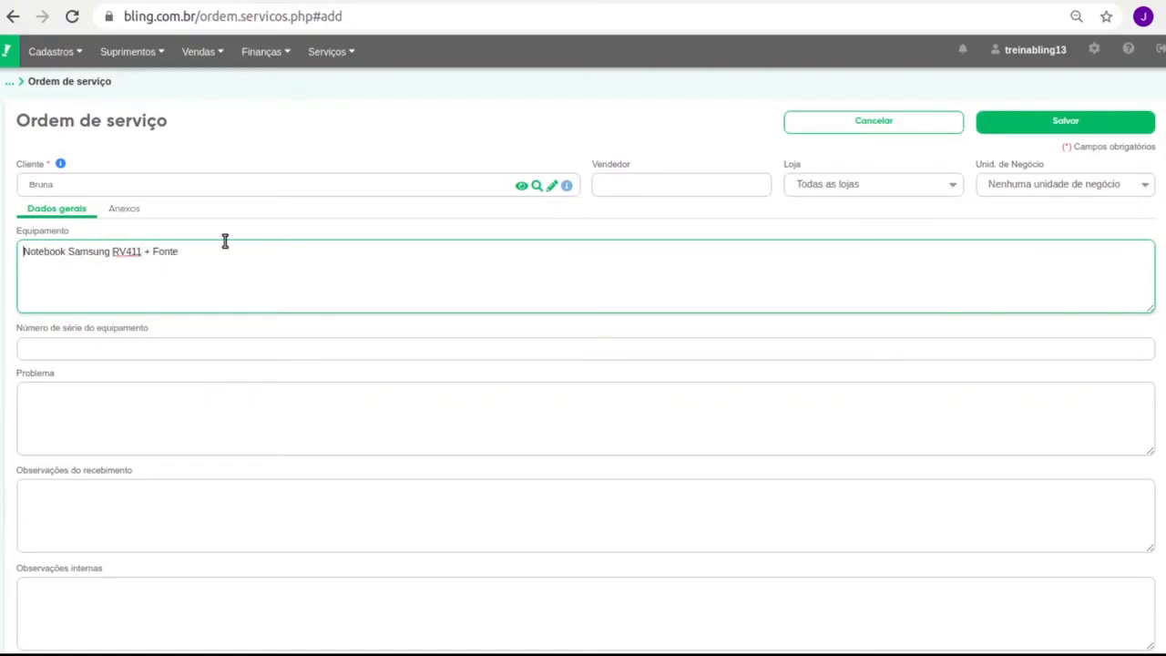
scroll(215, 234, "down", 2)
left_click(181, 219)
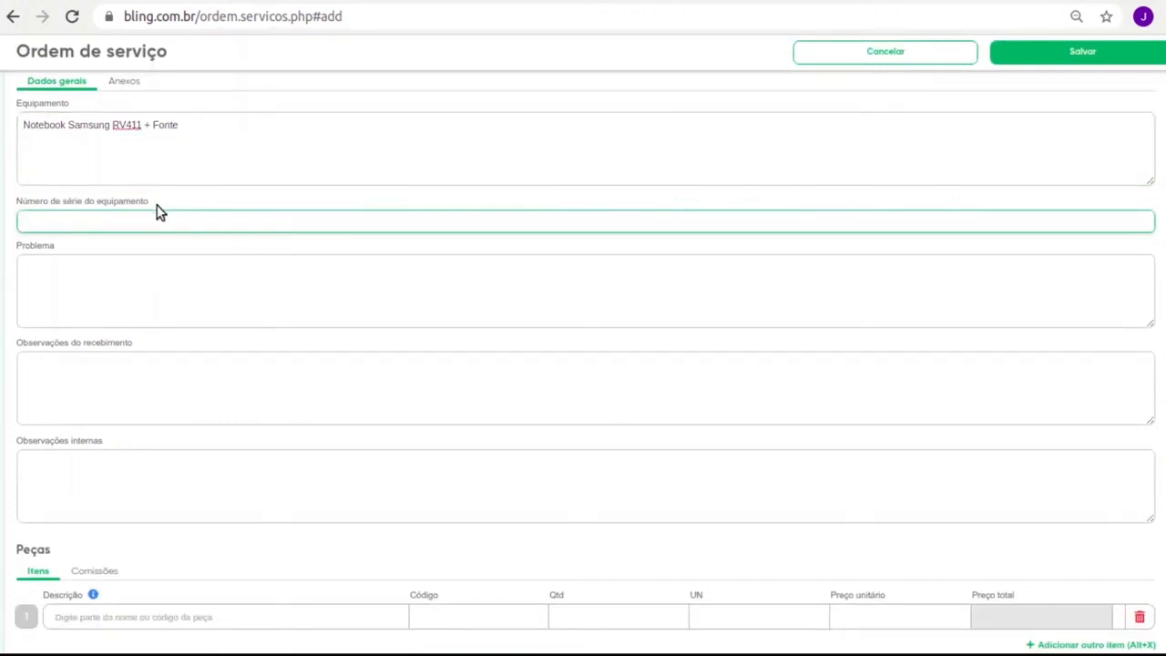
Record the problem 'Computador não liga' and move to the receiving notes box
left_click(182, 273)
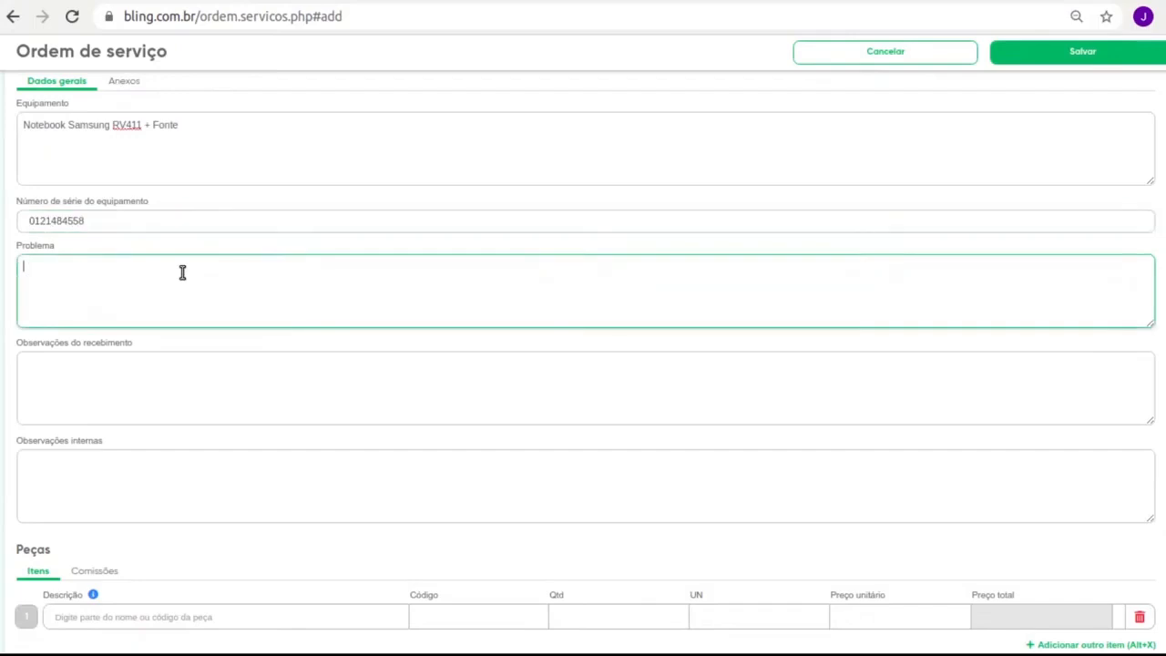
type("Computador não liga")
scroll(166, 289, "down", 1)
left_click(154, 288)
left_click_drag(52, 243, 108, 244)
left_click(103, 274)
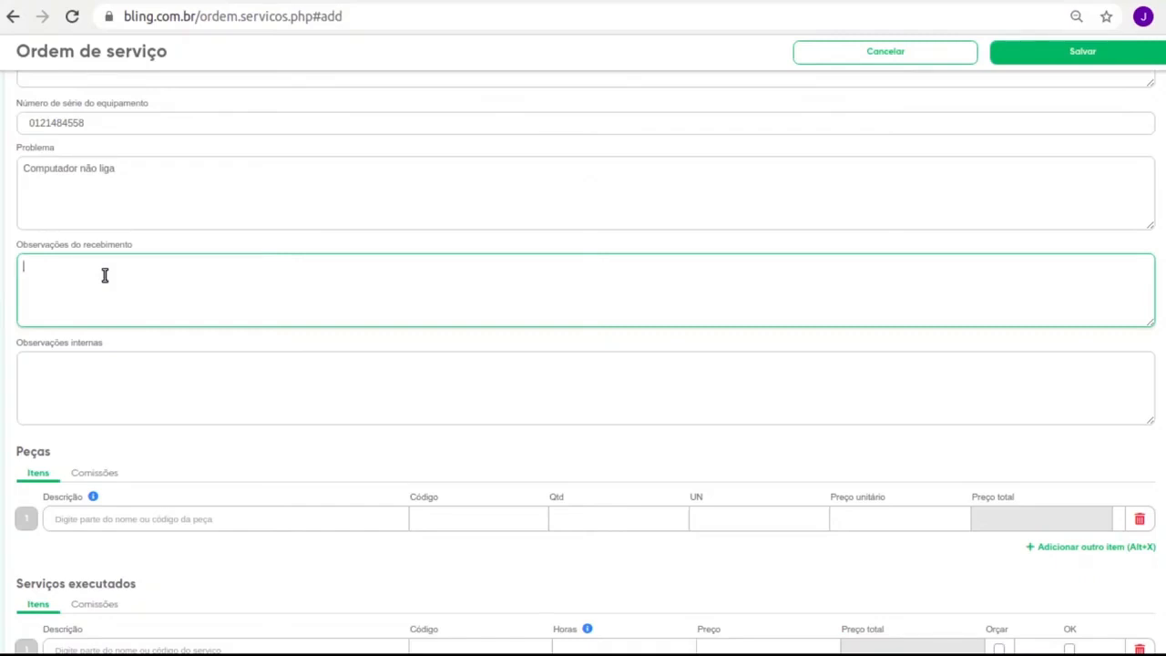
left_click(85, 357)
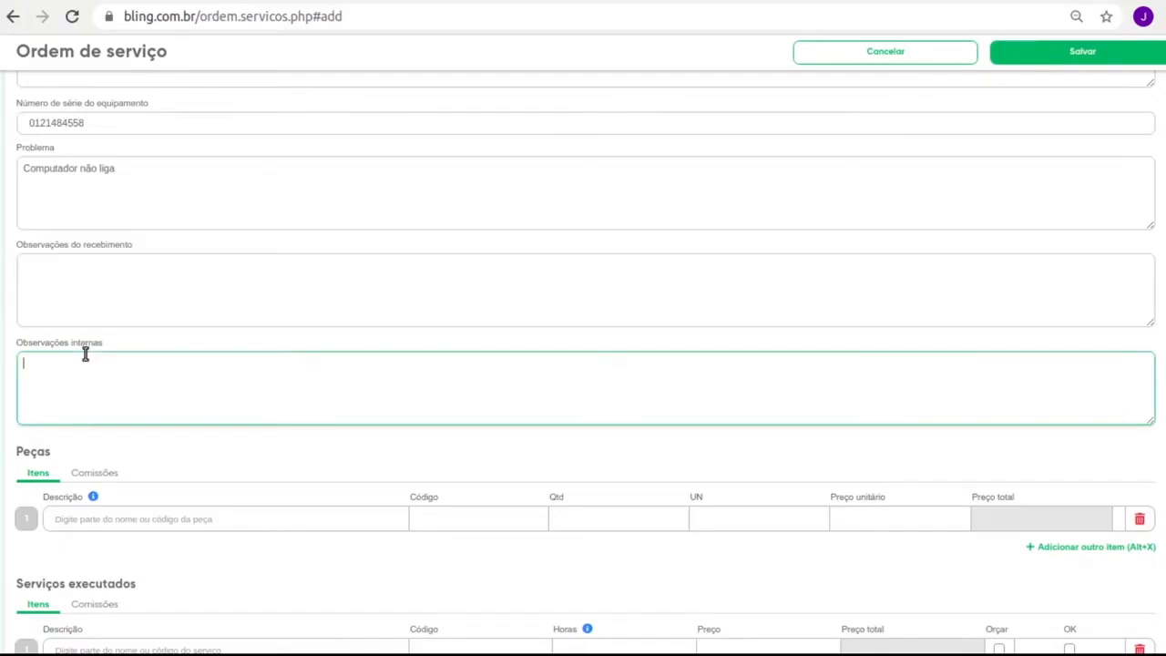
scroll(173, 417, "down", 3)
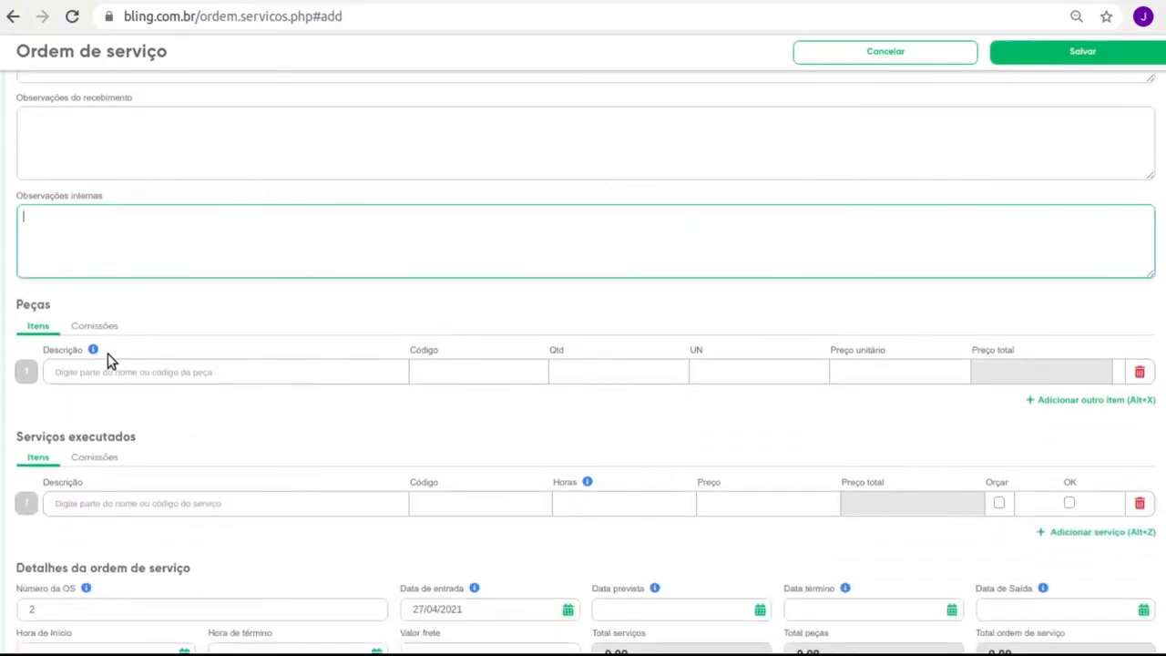
scroll(419, 354, "down", 6)
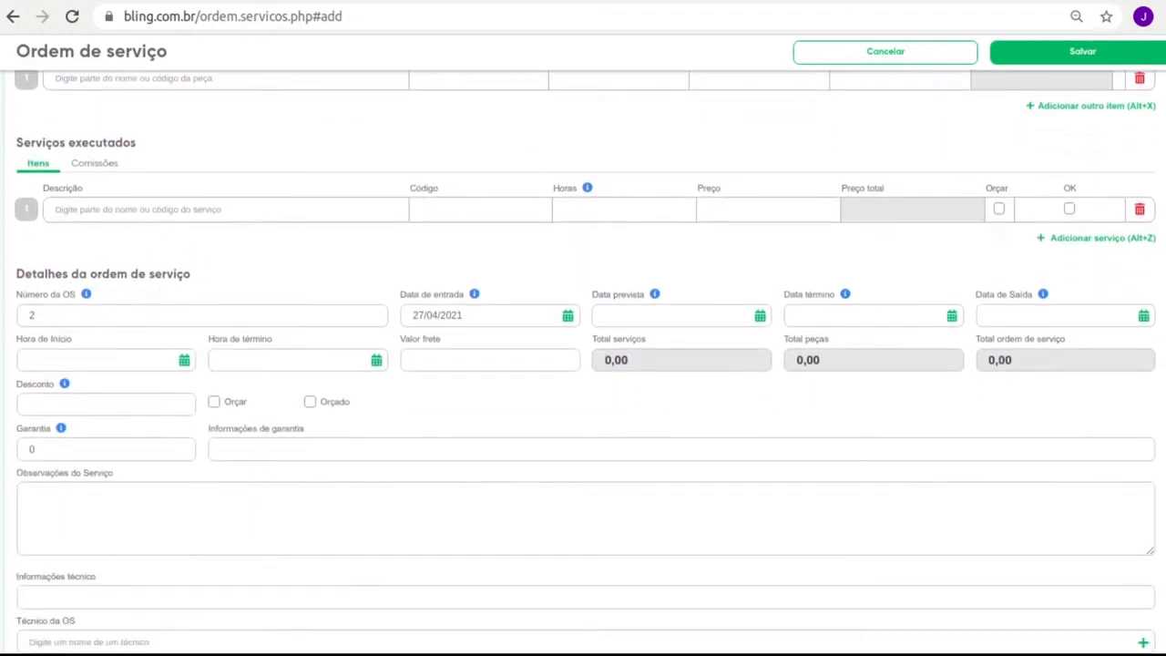
scroll(60, 294, "up", 2)
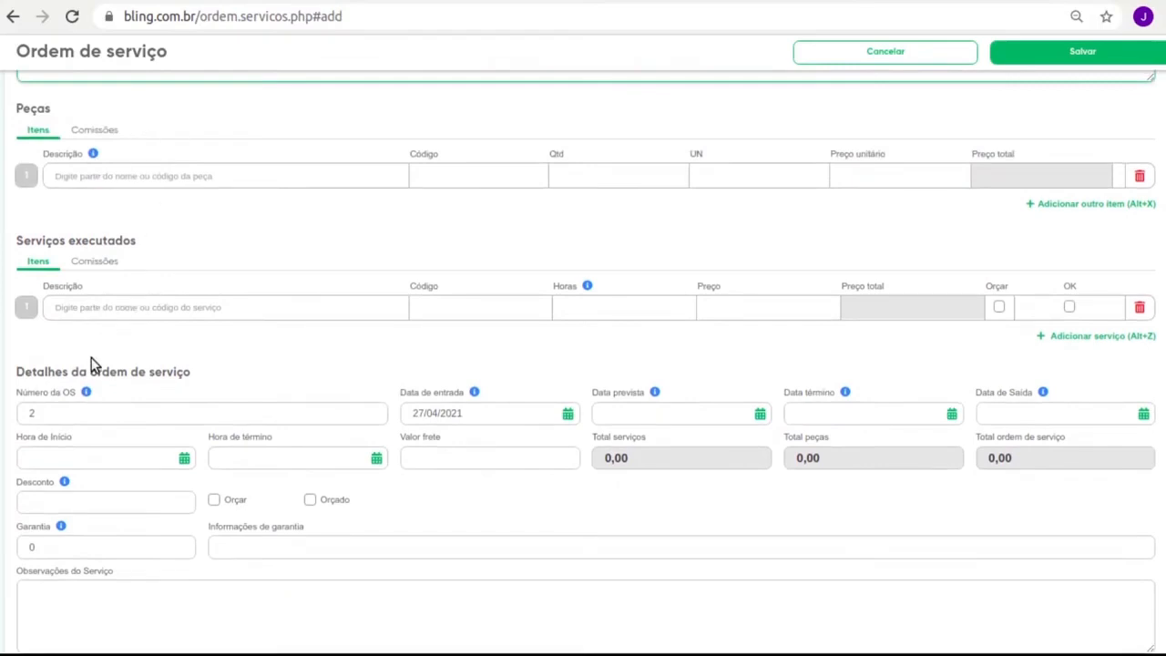
scroll(182, 364, "down", 2)
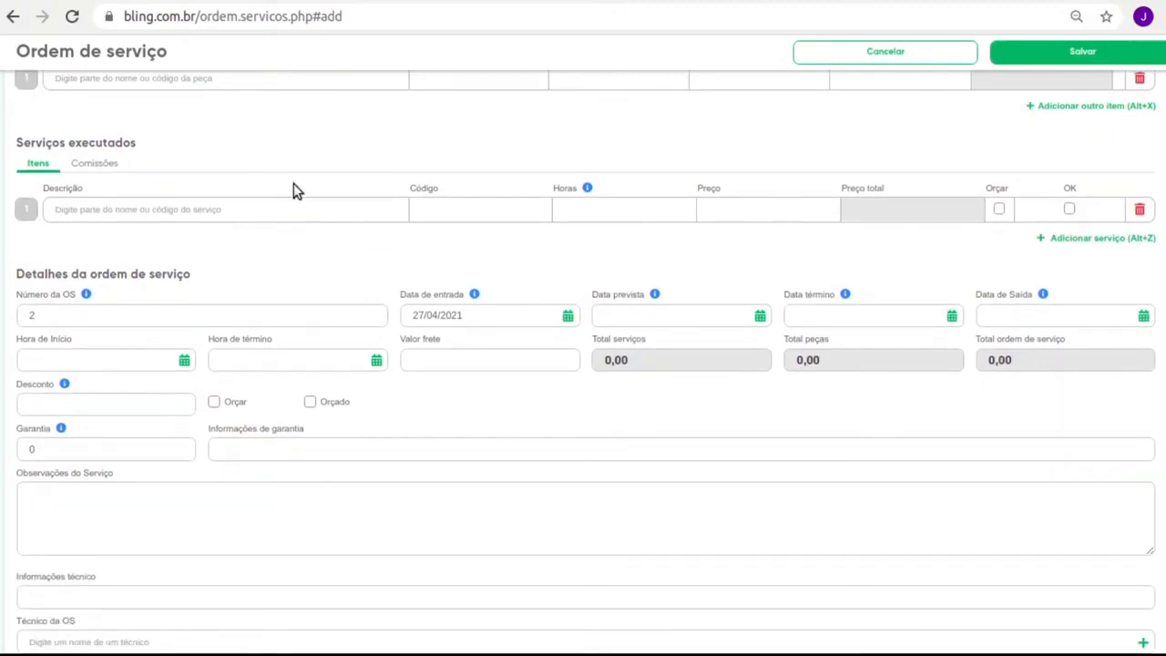
left_click(112, 315)
double_click(112, 315)
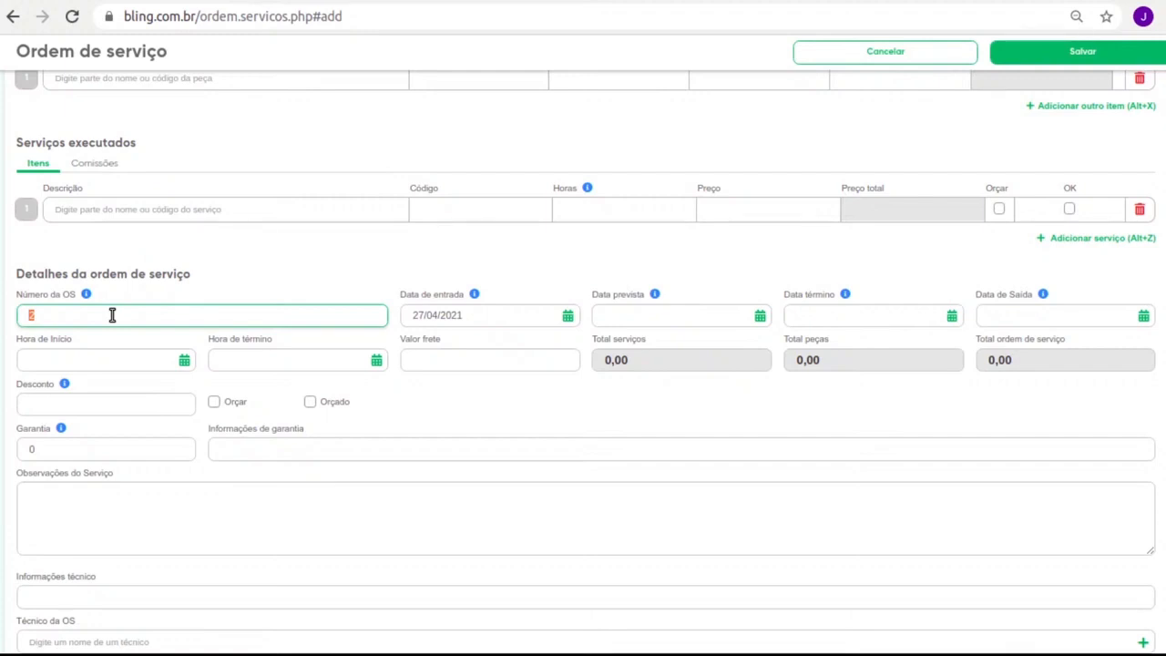
scroll(385, 434, "down", 1)
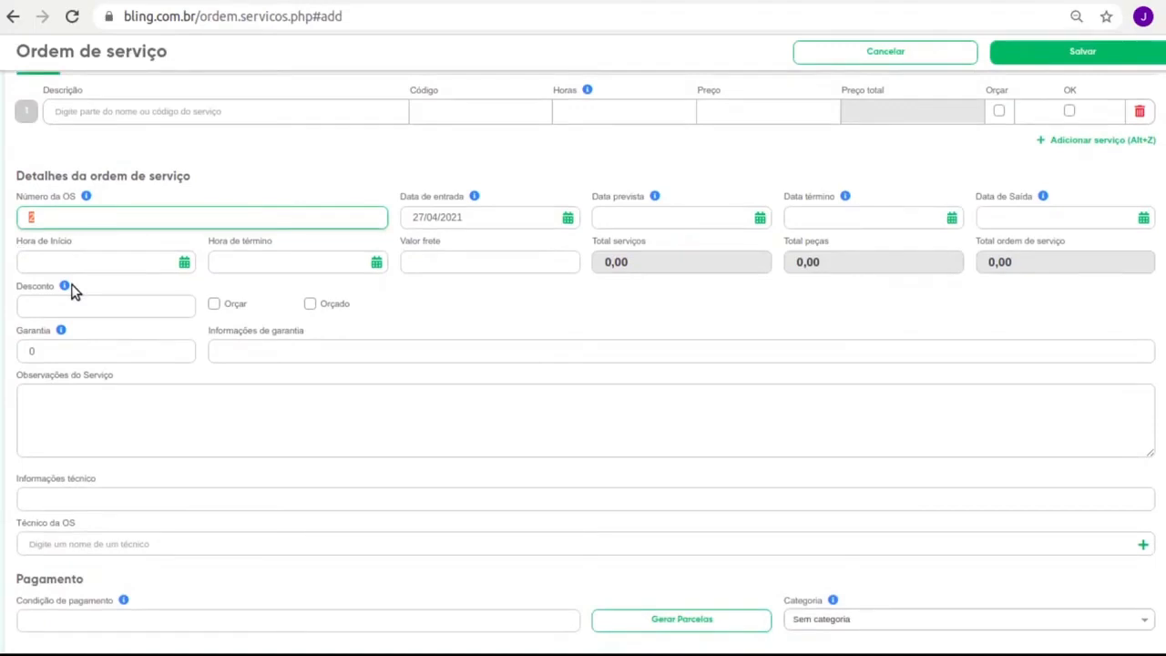
Tick Orçar and leave Garantia, Observações, Técnico and Condição de pagamento empty
left_click(215, 304)
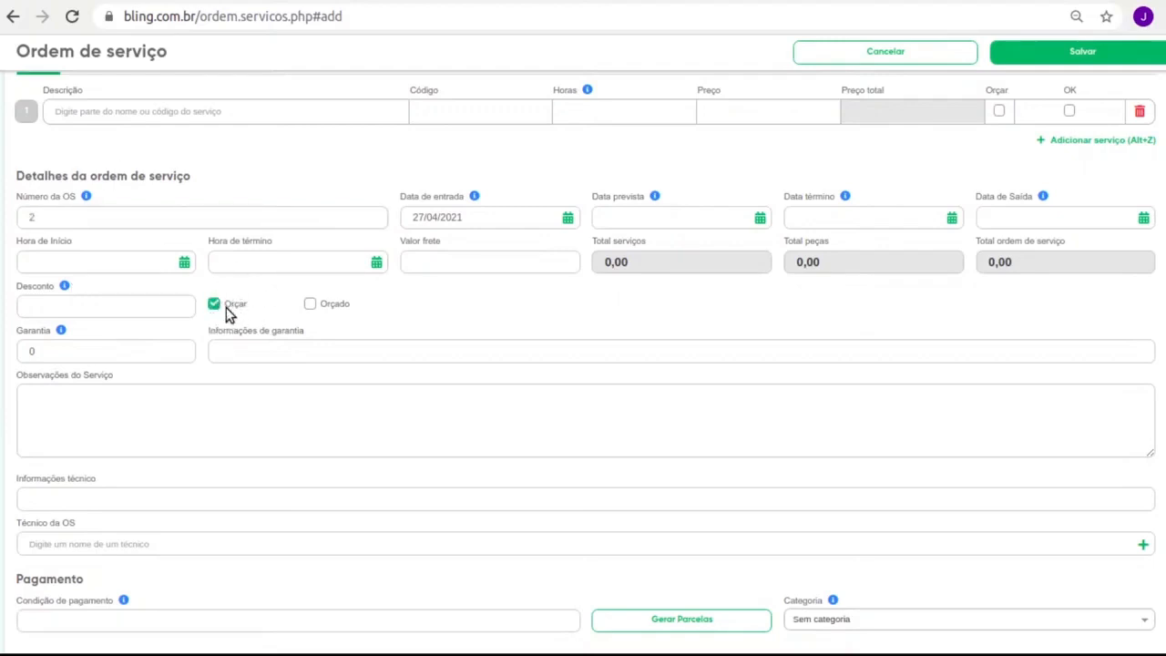
scroll(225, 310, "down", 1)
left_click(126, 337)
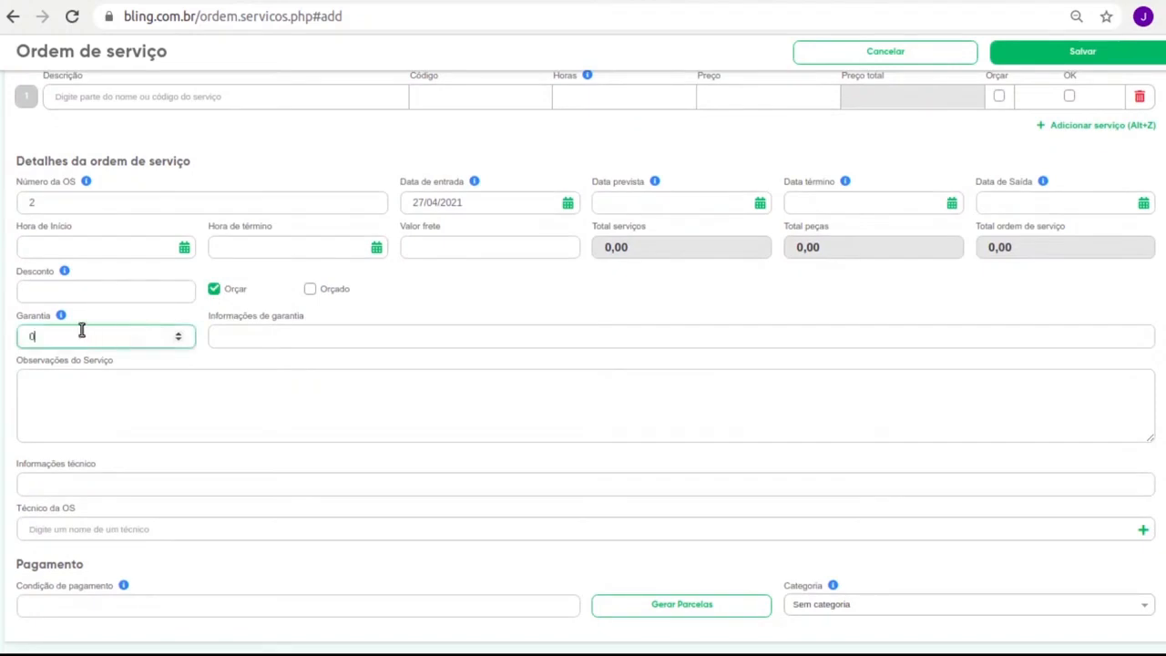
left_click(267, 325)
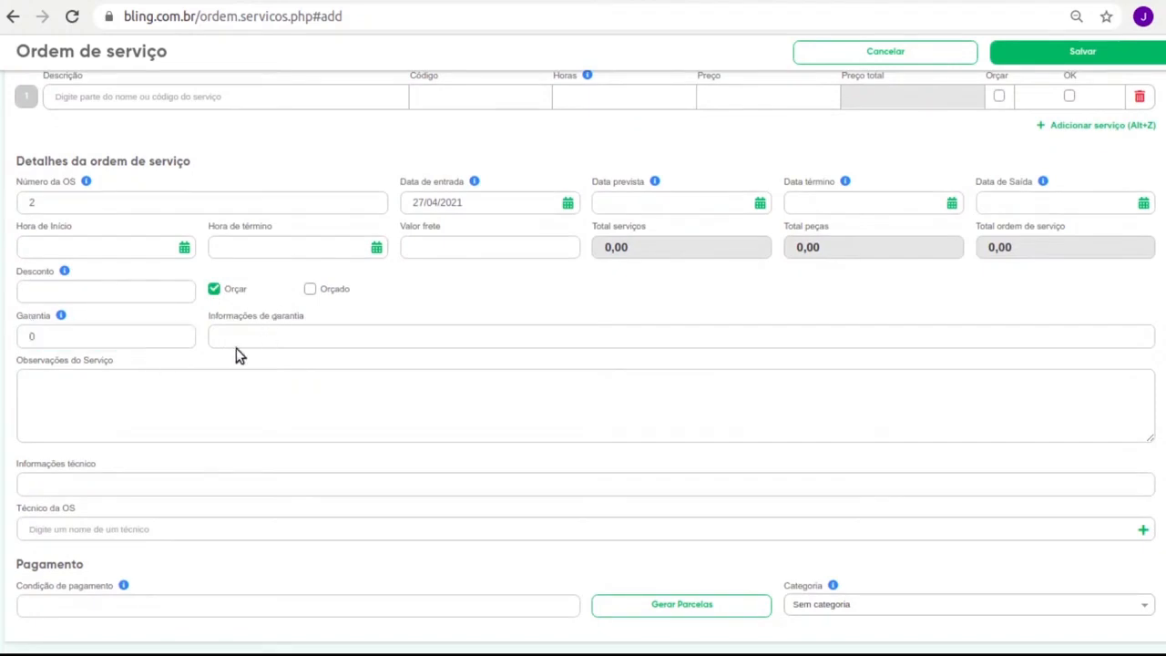
left_click(211, 402)
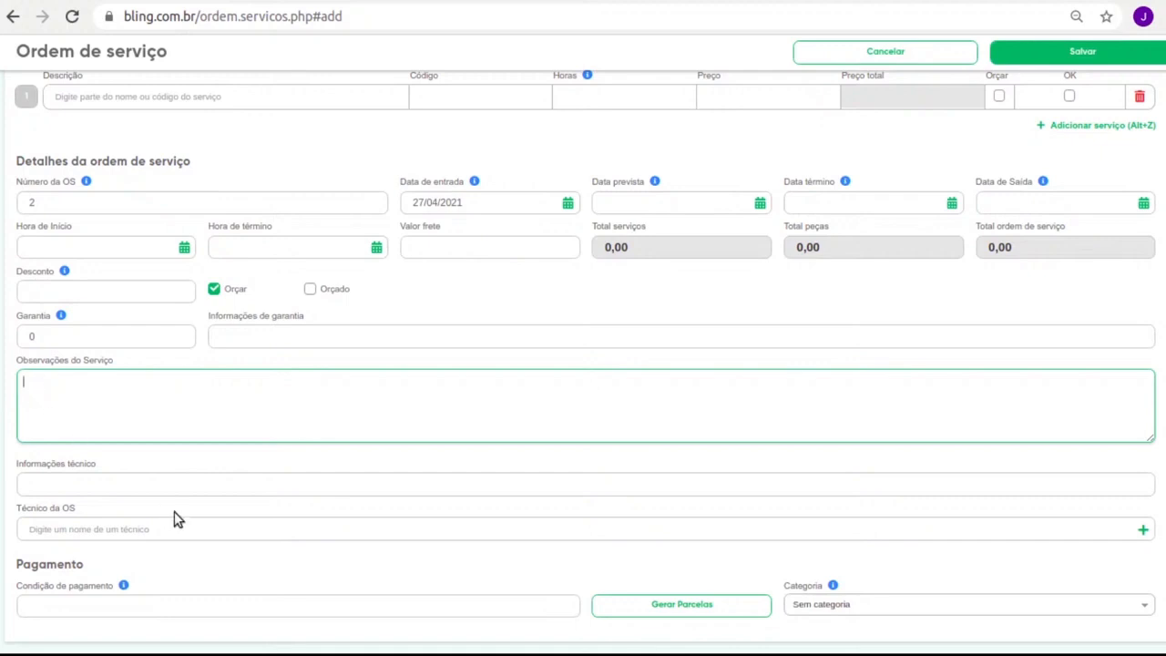
left_click(191, 533)
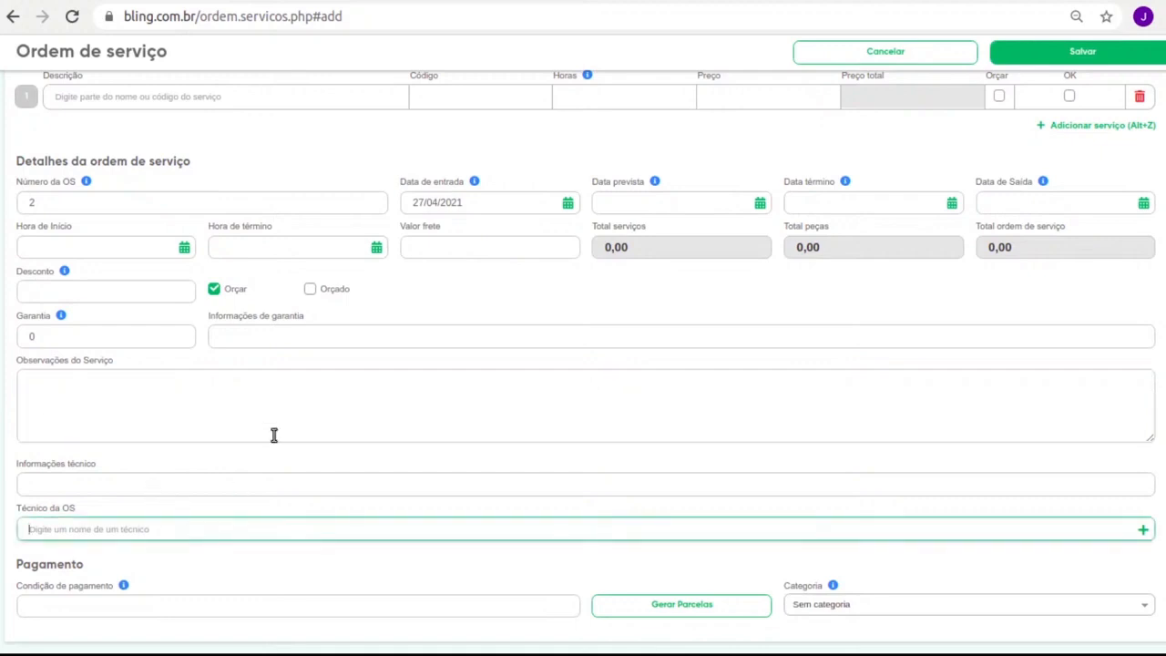
left_click(118, 488)
left_click(112, 529)
left_click(92, 607)
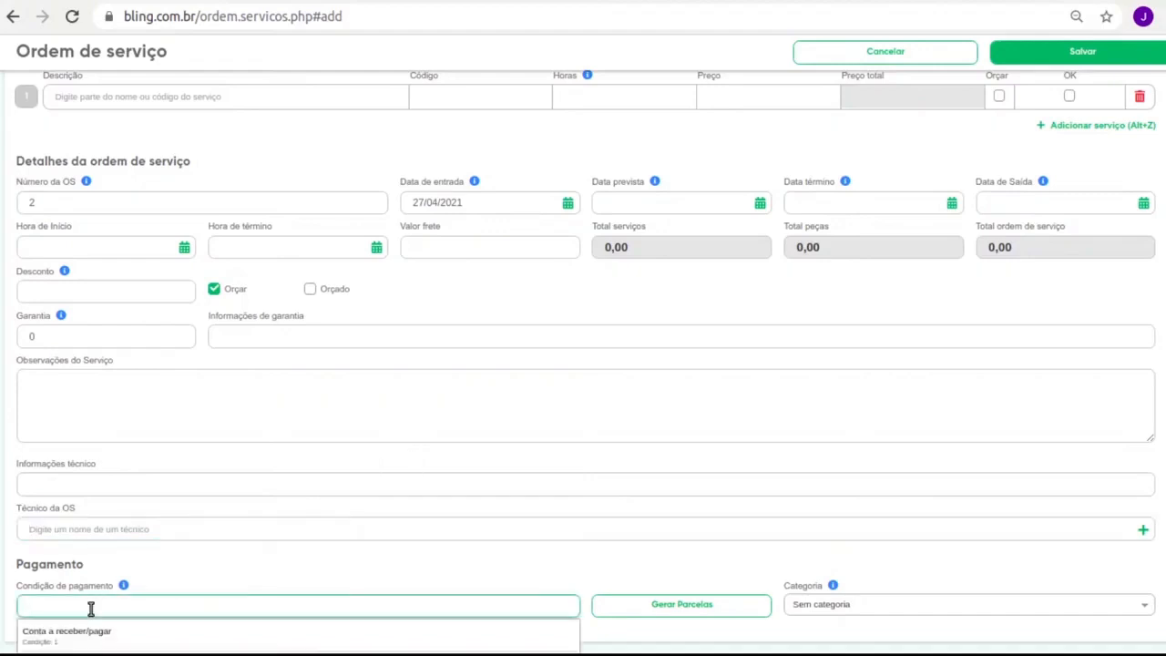
left_click(180, 591)
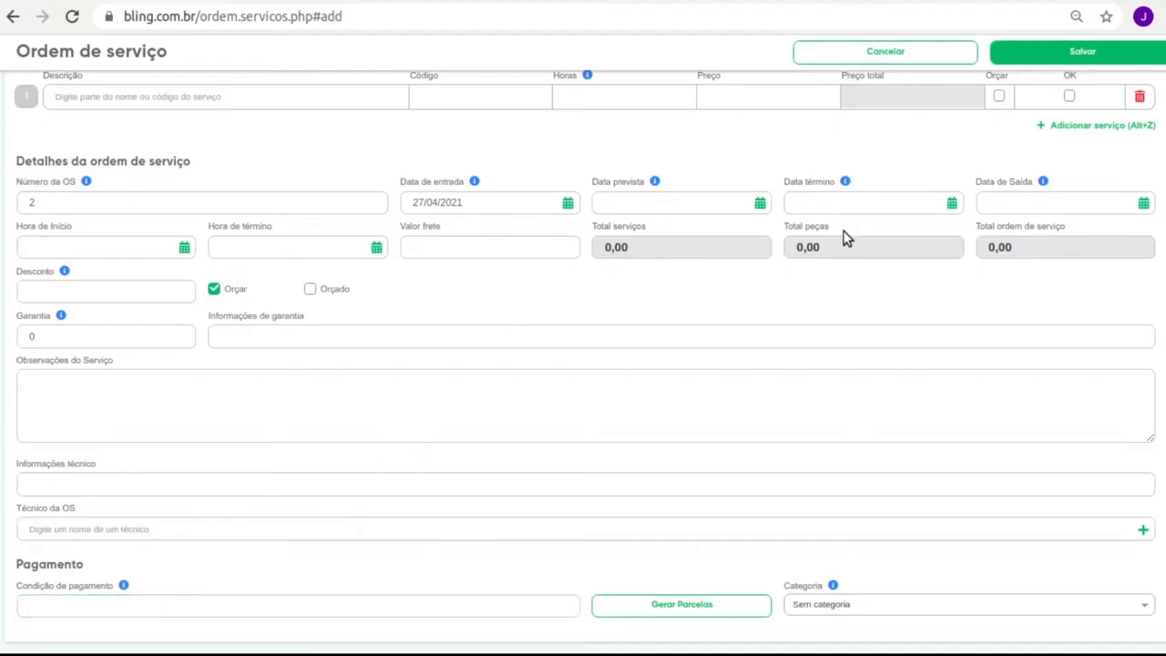
scroll(588, 338, "up", 10)
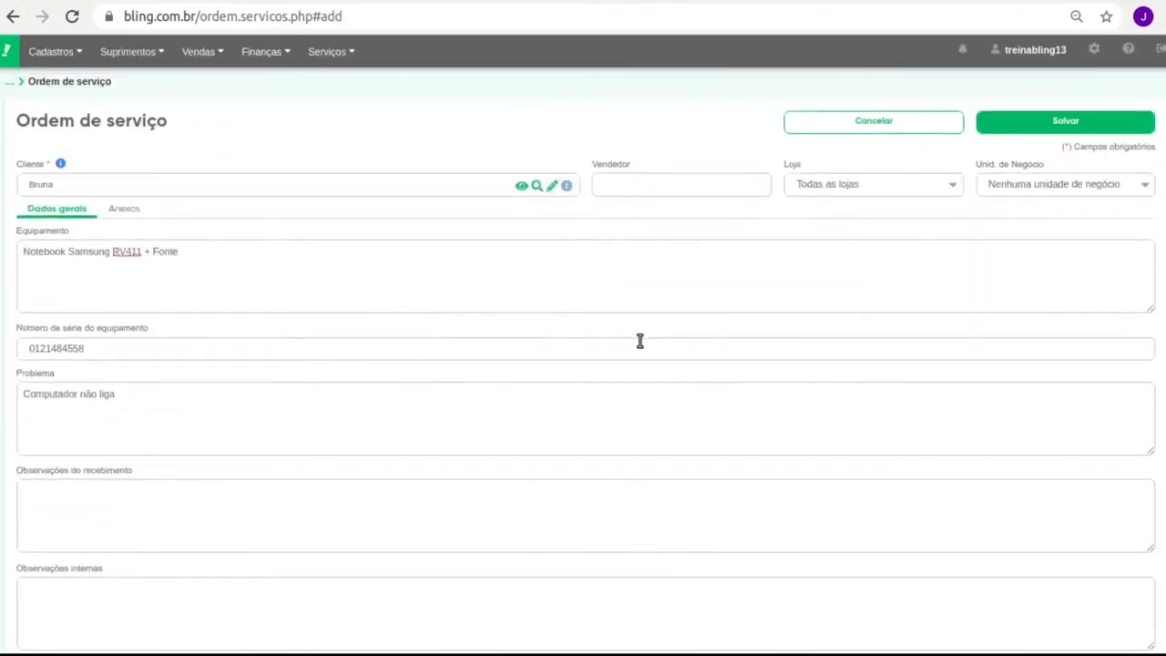
Save service order 2 and open the Preferências page
left_click(1064, 123)
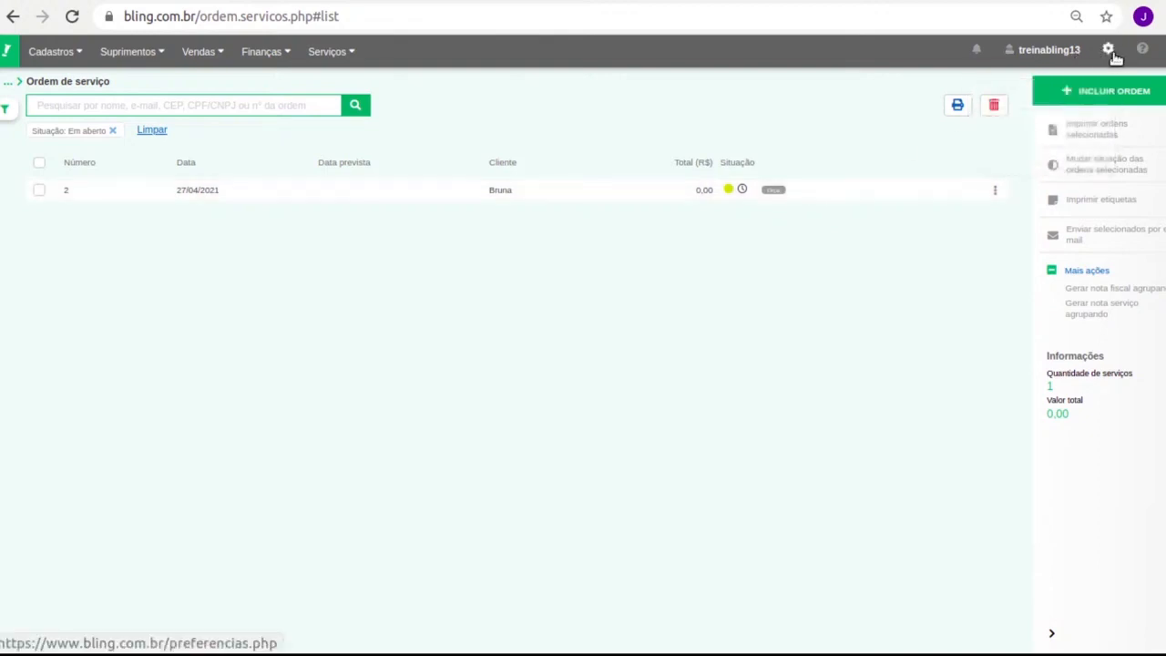
left_click(1107, 49)
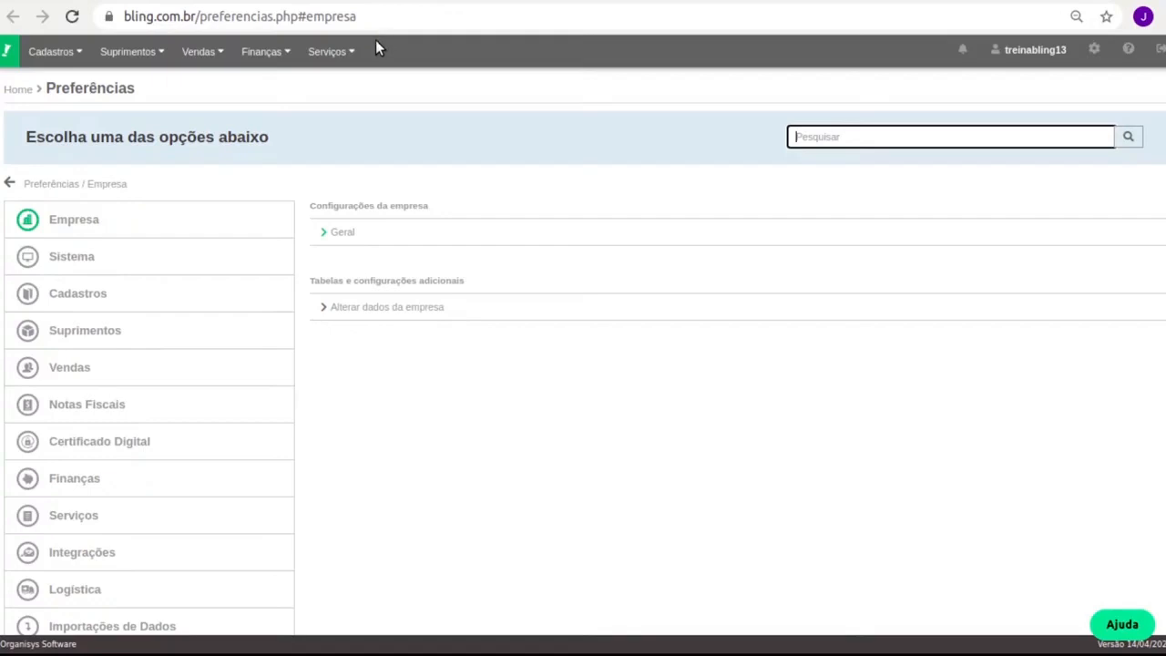
Review payment methods under Finanças without adding one, then reopen service order 2
left_click(108, 478)
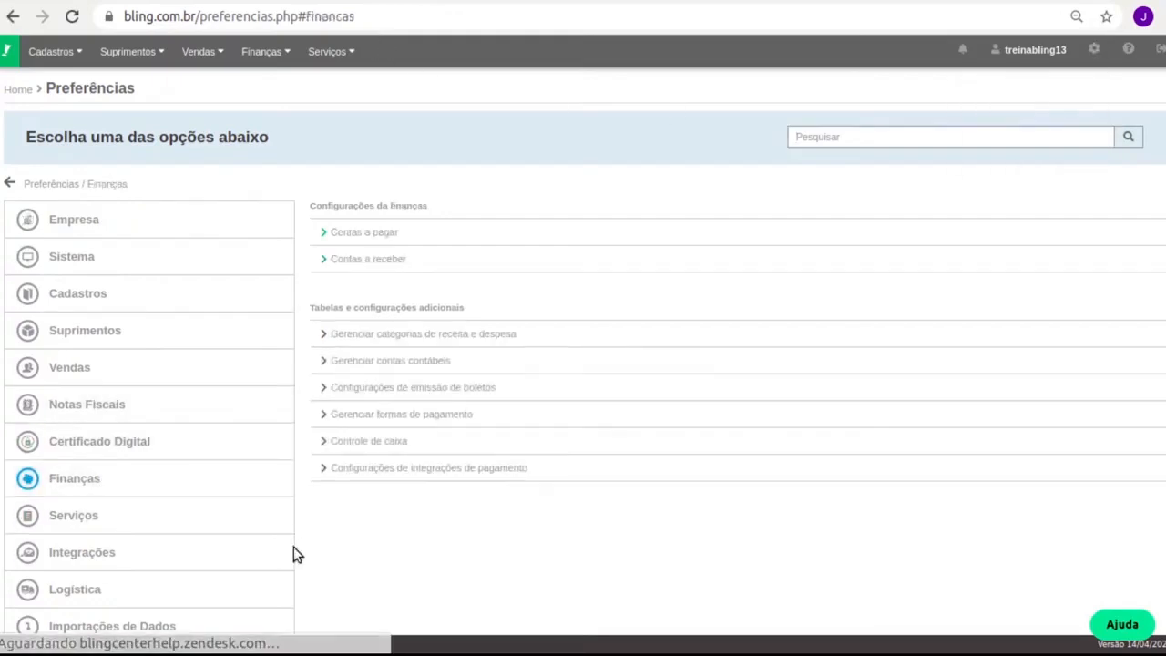
left_click(477, 417)
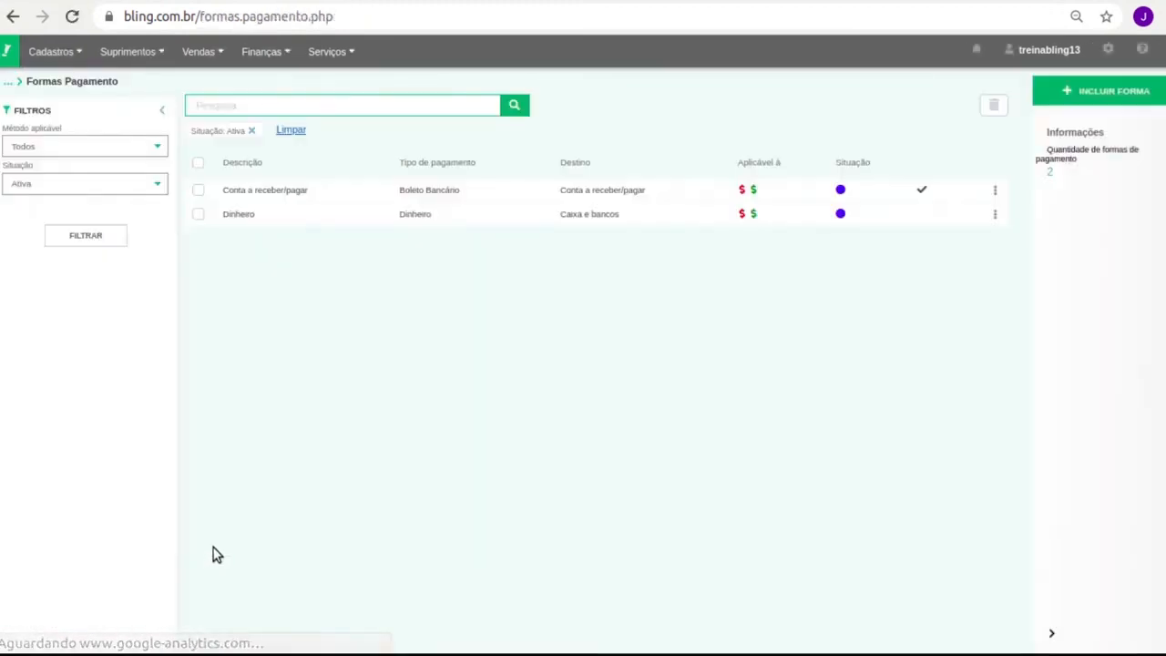
left_click(1143, 98)
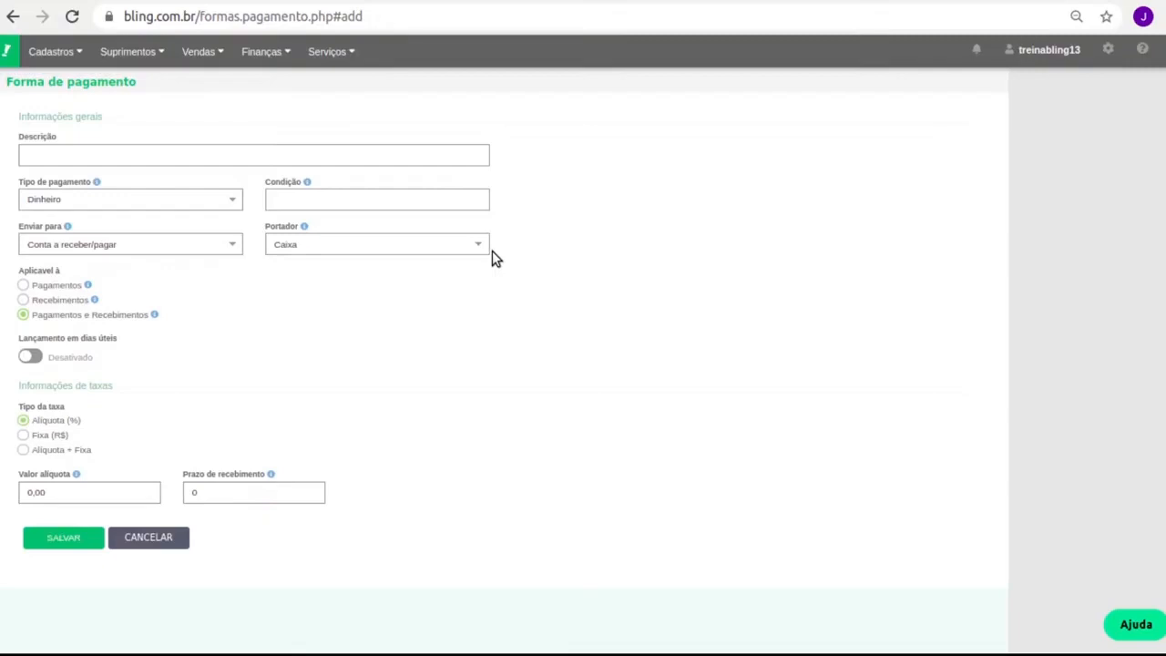
left_click(175, 536)
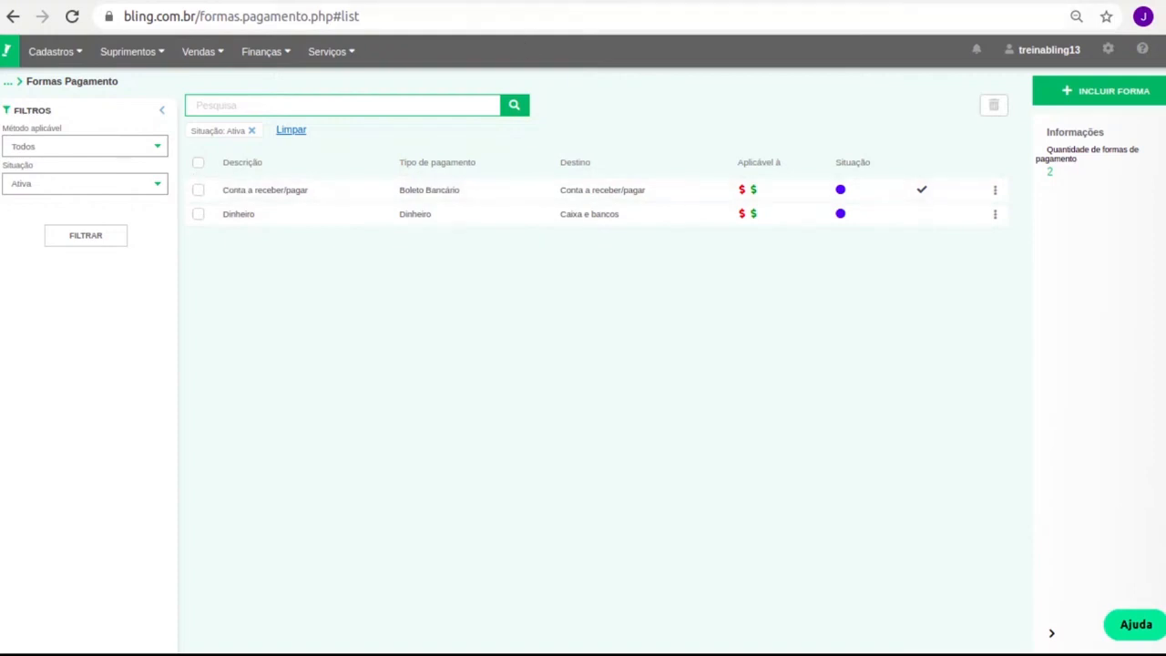
left_click(433, 0)
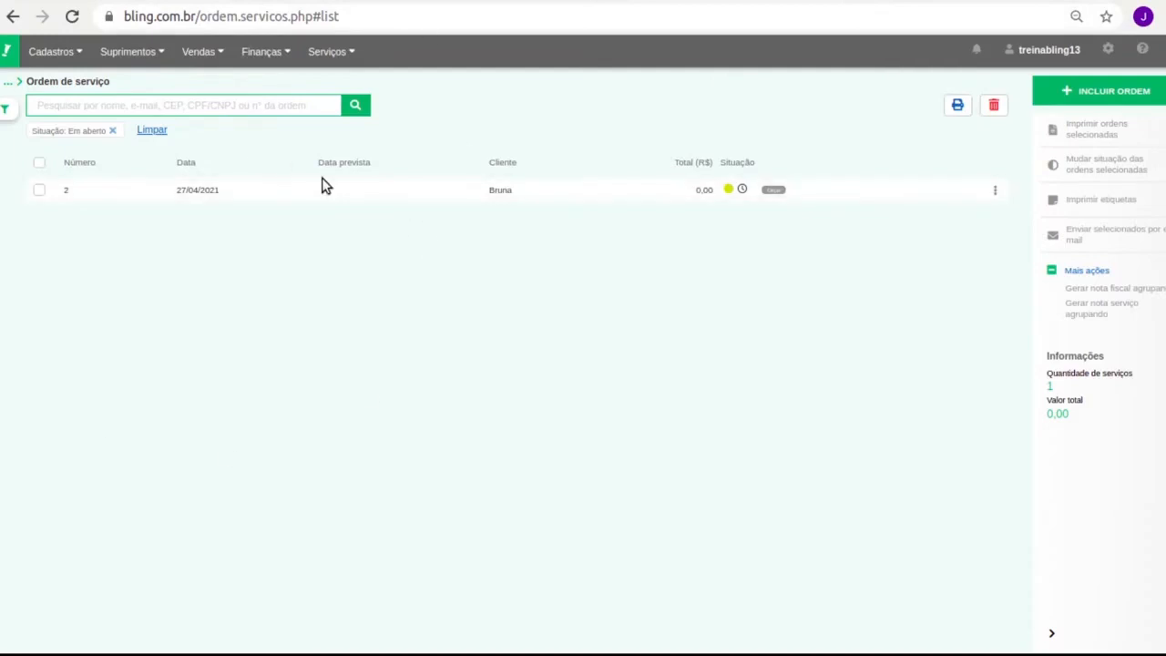
left_click(554, 196)
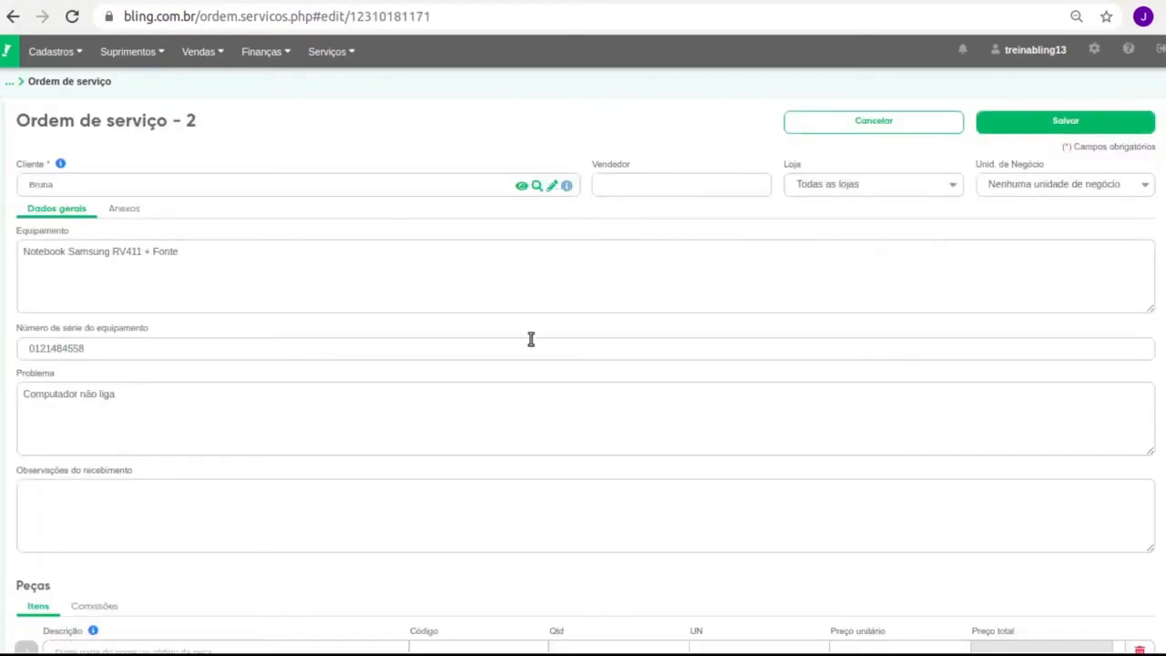
scroll(524, 344, "down", 4)
scroll(516, 345, "down", 4)
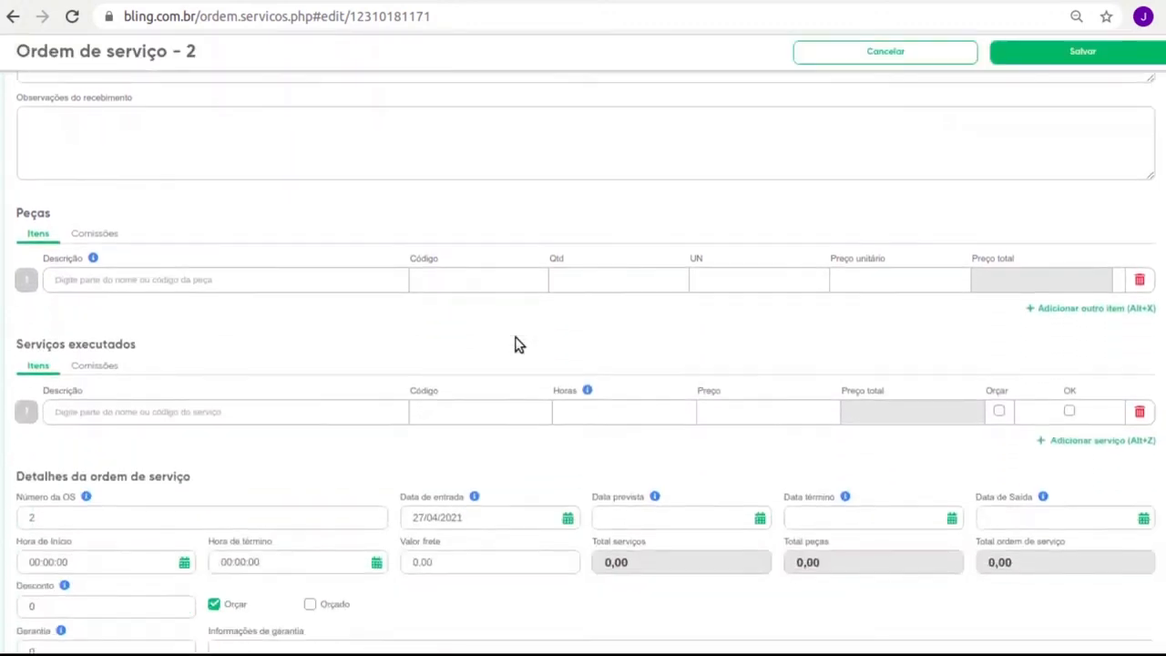
scroll(521, 338, "down", 2)
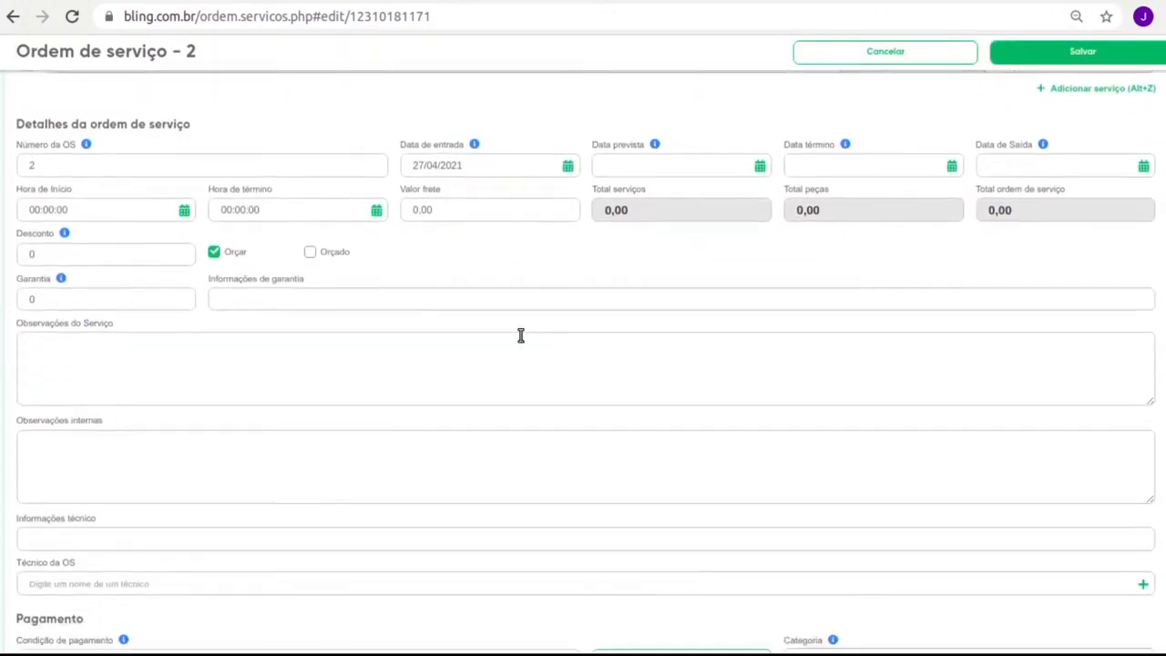
scroll(515, 346, "up", 4)
scroll(512, 348, "up", 2)
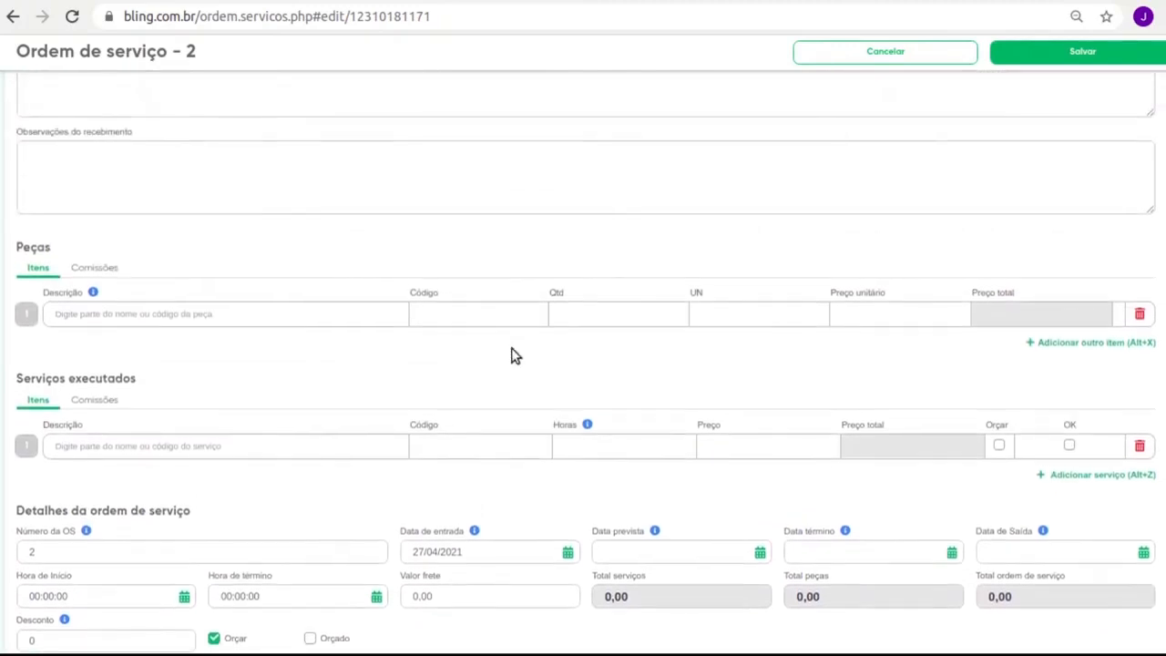
left_click(151, 313)
left_click(151, 444)
scroll(155, 383, "up", 2)
scroll(151, 386, "up", 3)
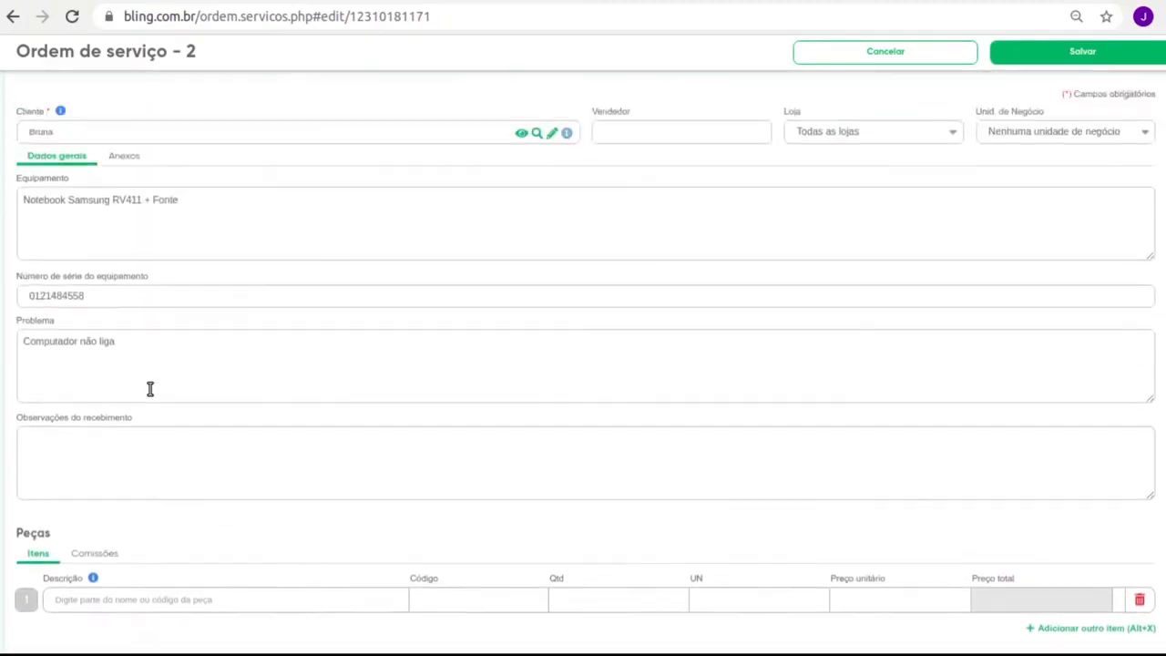
left_click(123, 209)
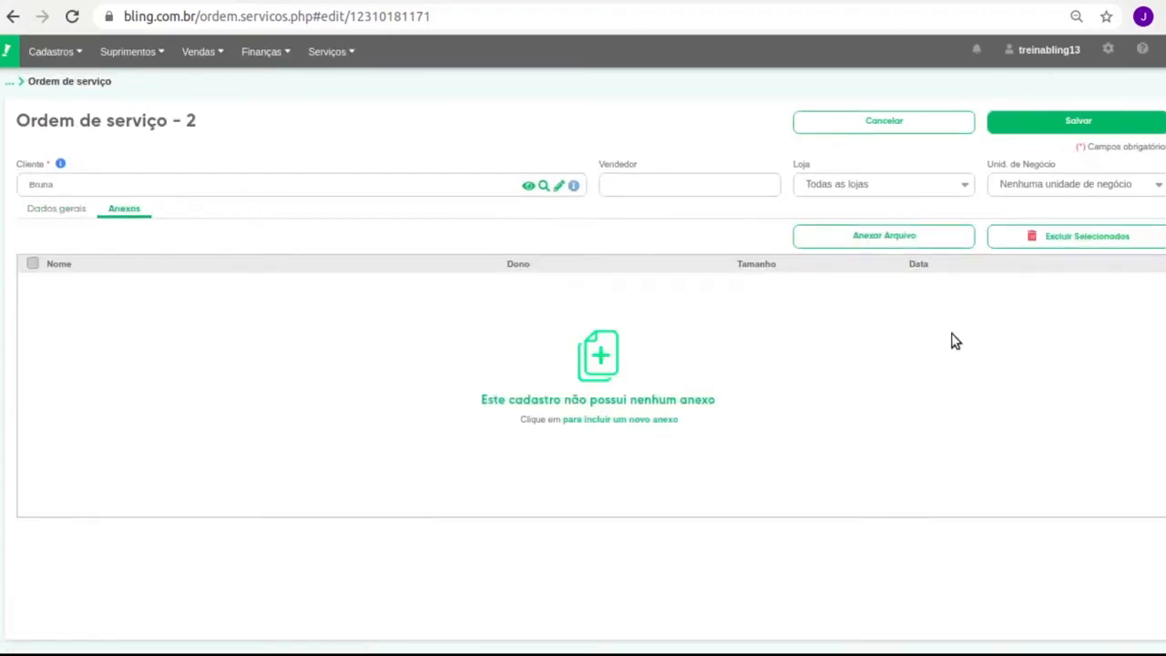
left_click(36, 208)
scroll(236, 372, "down", 5)
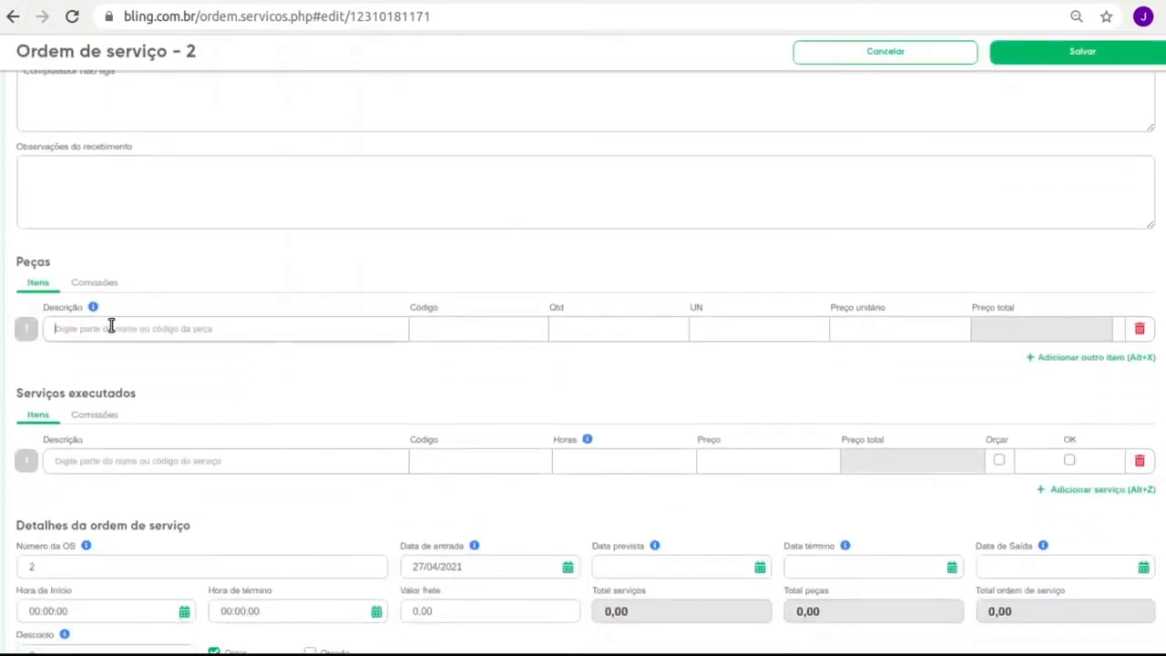
Add Memoria DDR3 Notebook and Formatação de computadores to order 2 and save it at 270,00
type("memo")
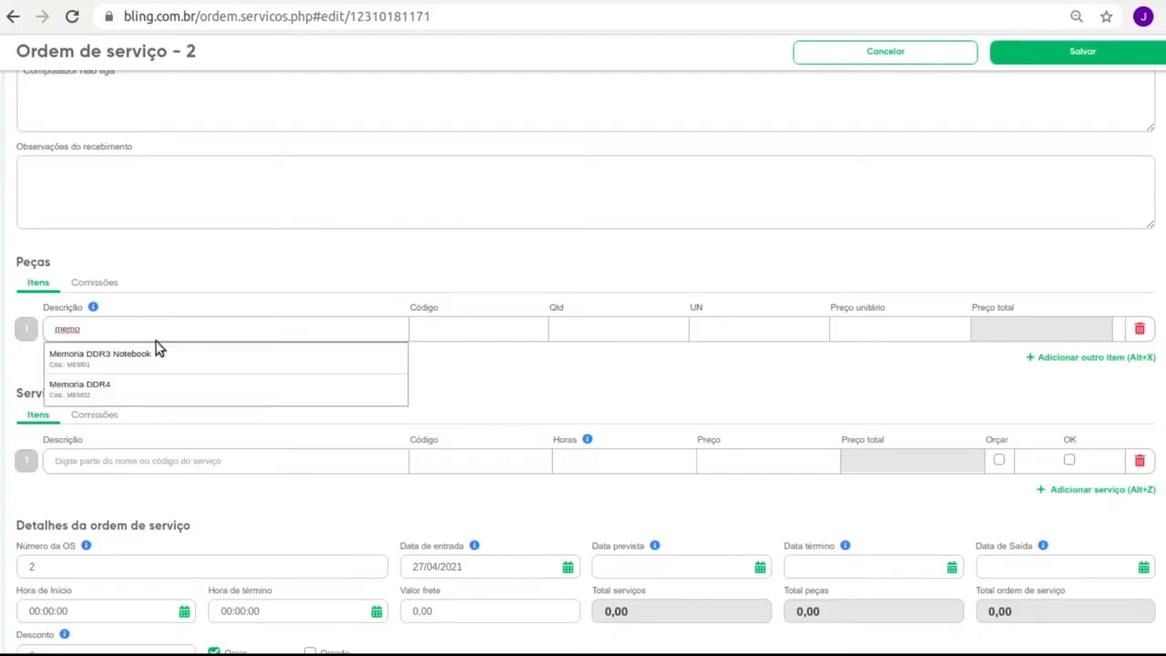
left_click(158, 355)
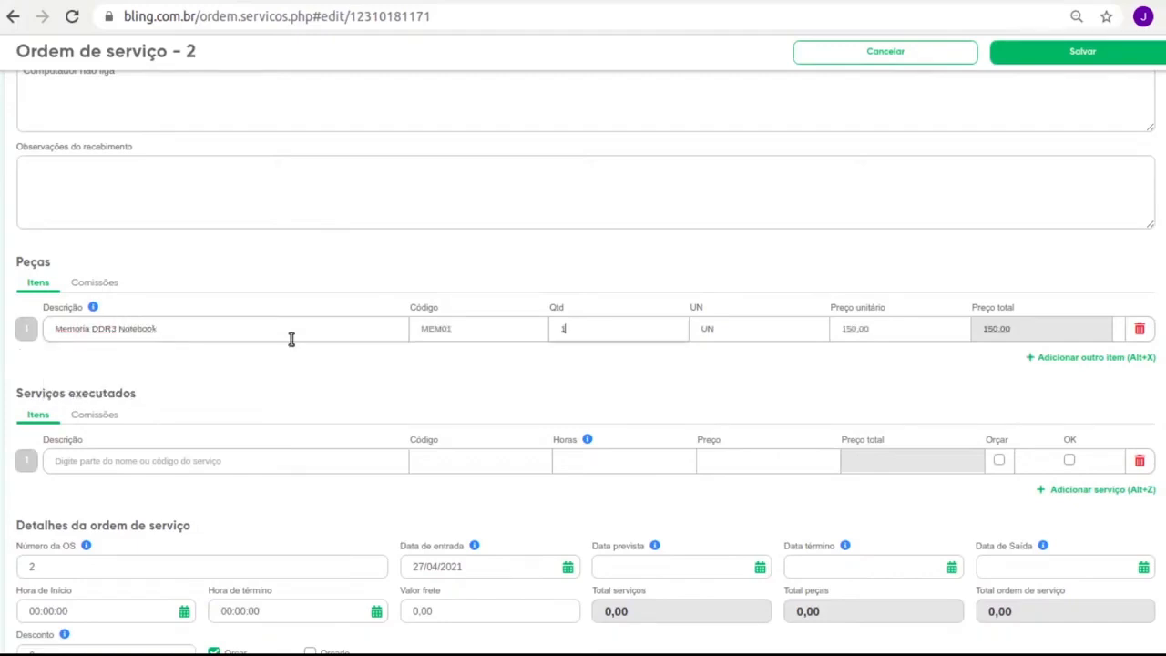
left_click(189, 468)
type("forma")
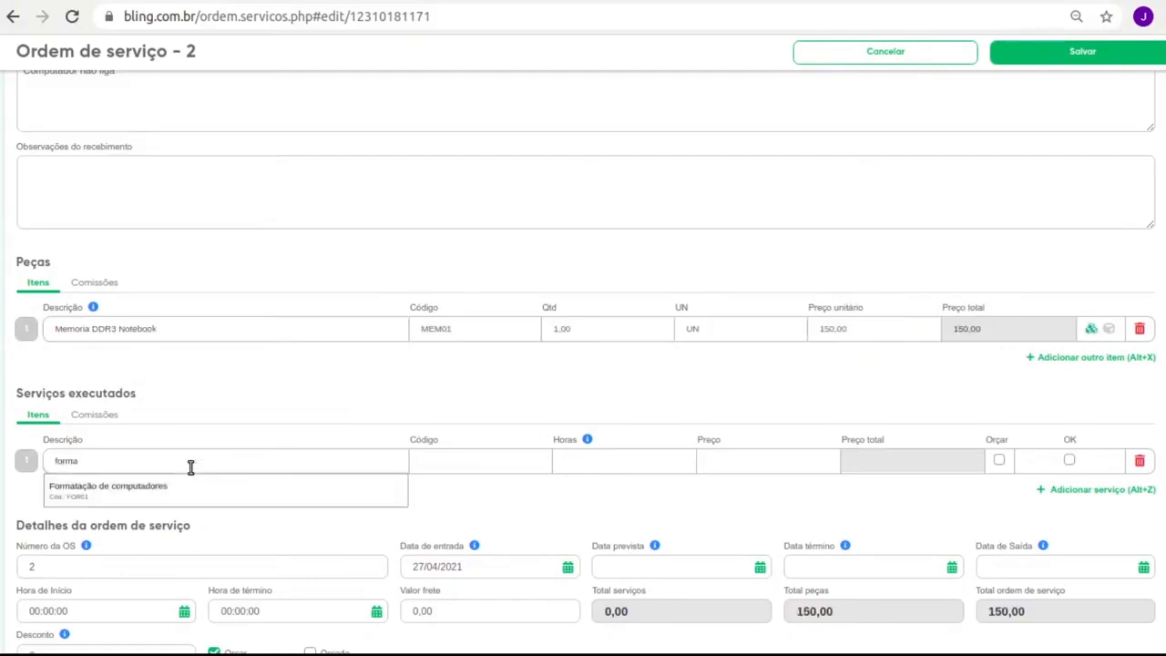
left_click(190, 482)
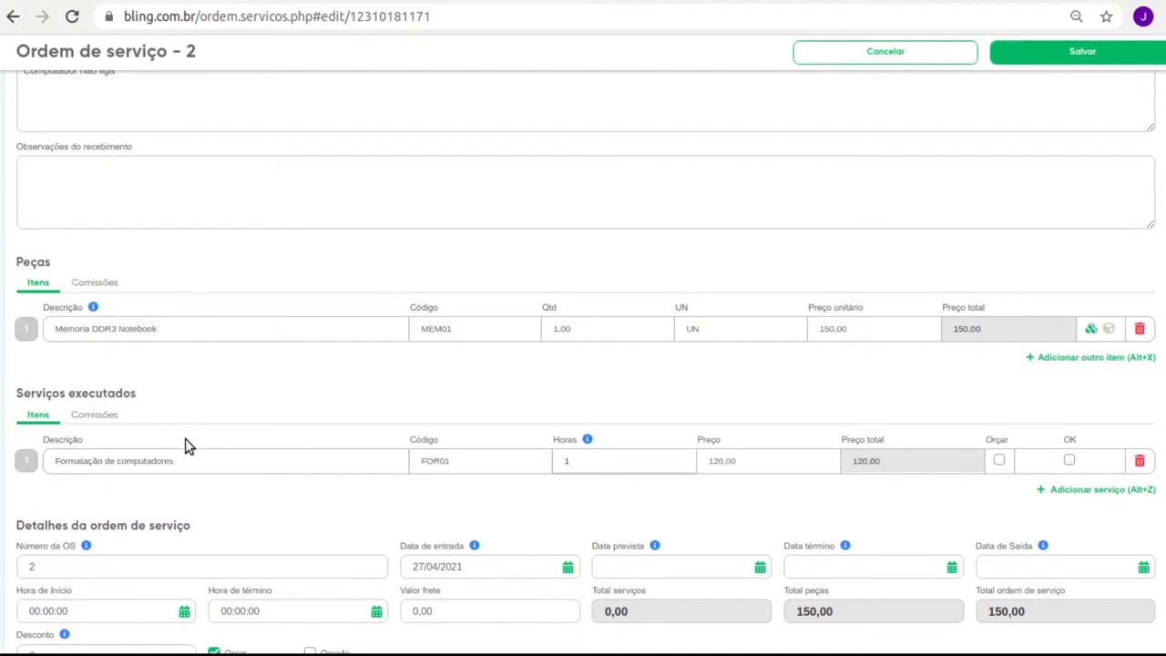
left_click(1083, 52)
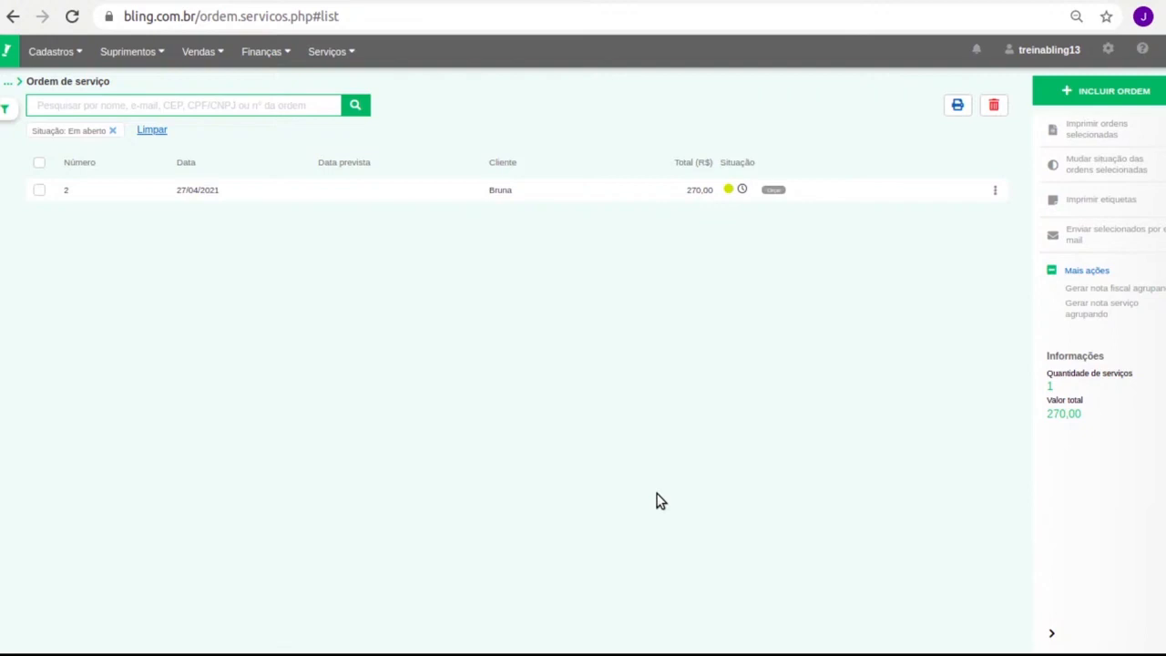
left_click(994, 189)
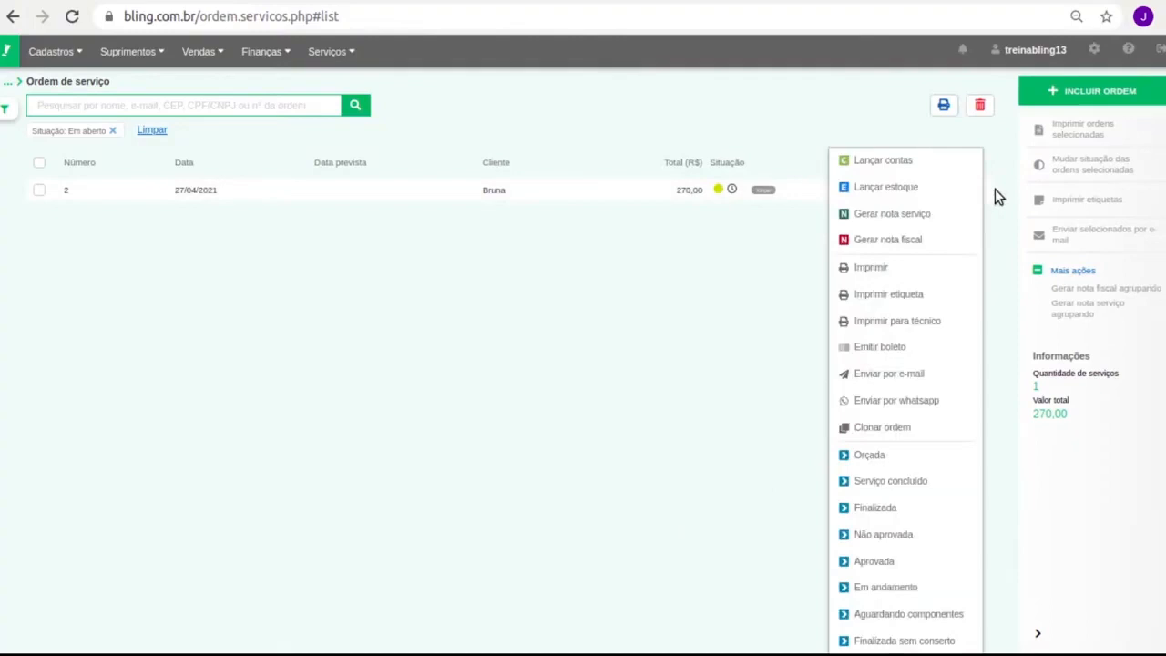
left_click(901, 273)
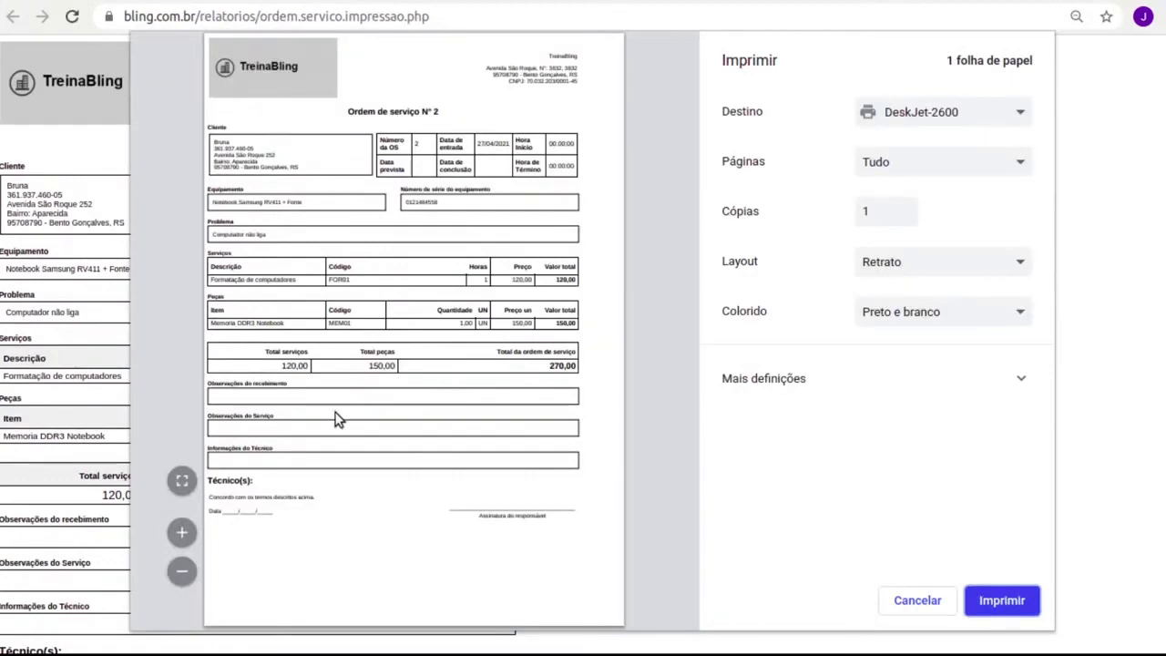
left_click(909, 598)
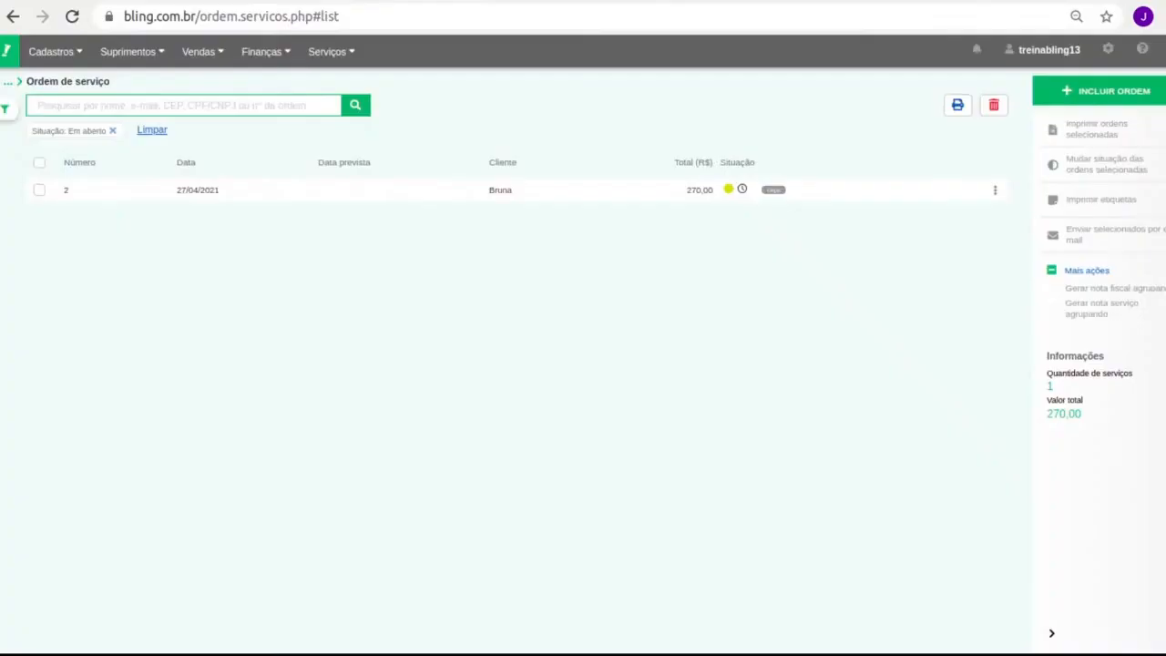
left_click(995, 190)
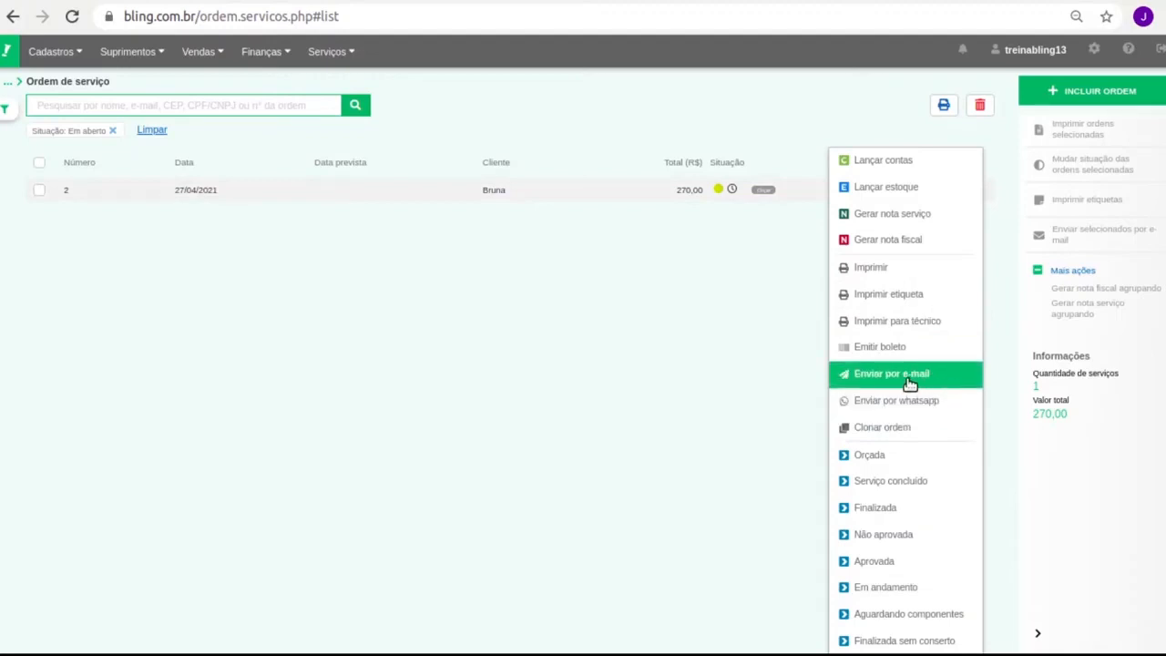
left_click(570, 310)
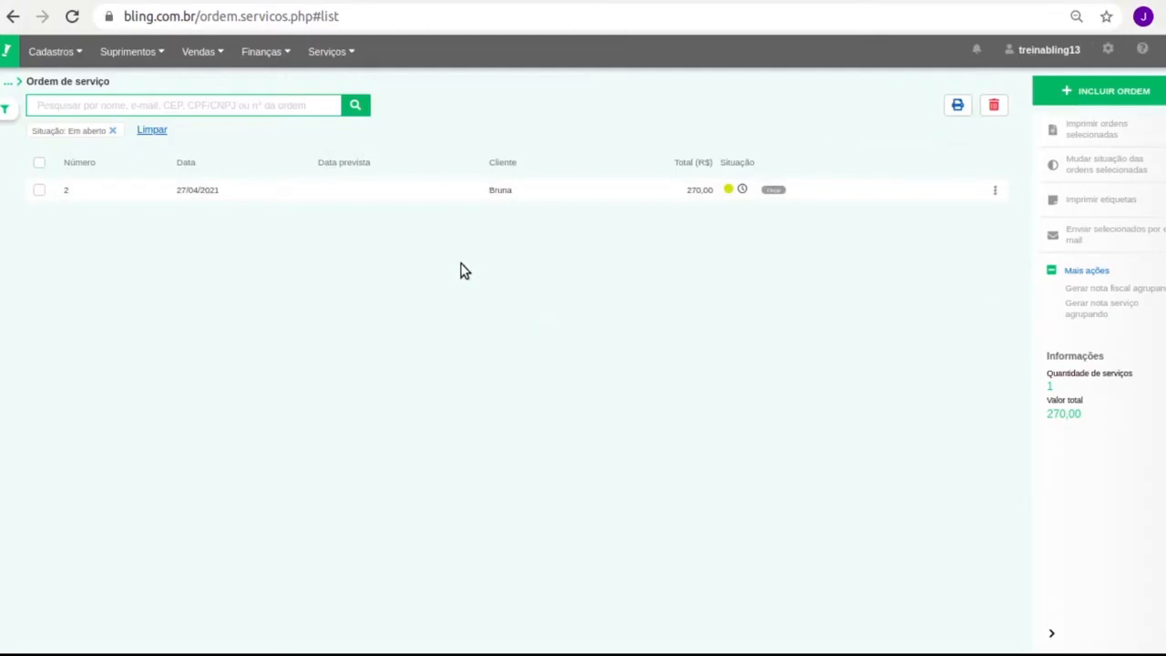
left_click(995, 191)
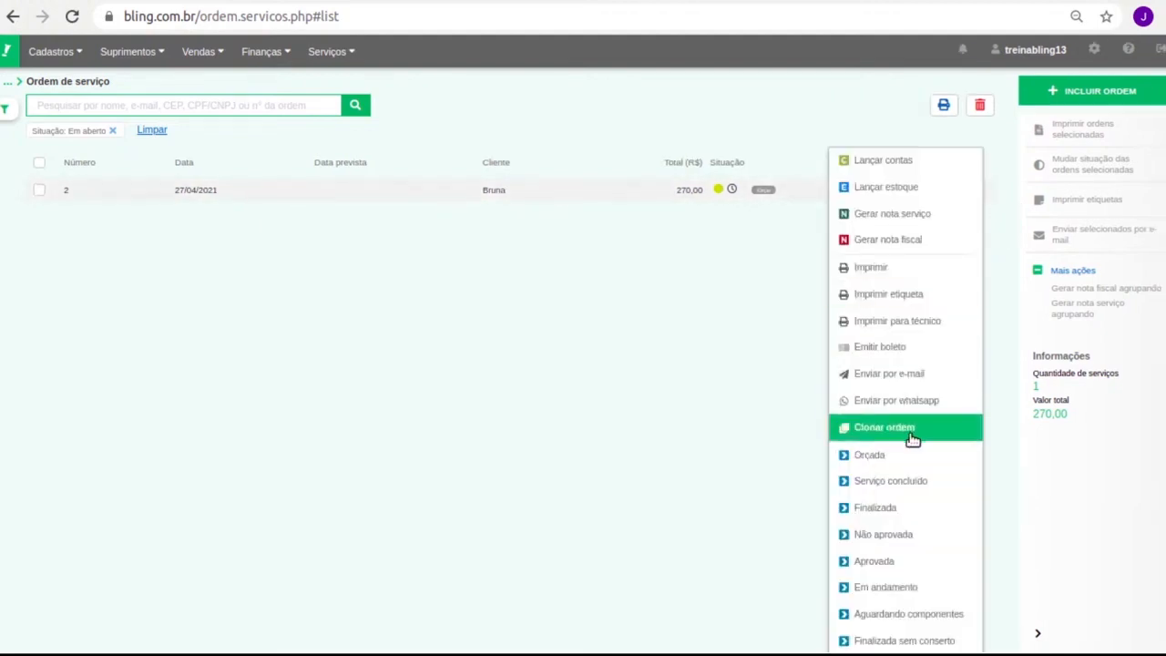
Set service order 2 to Orçada and clear the Em aberto filter to list all orders
left_click(468, 312)
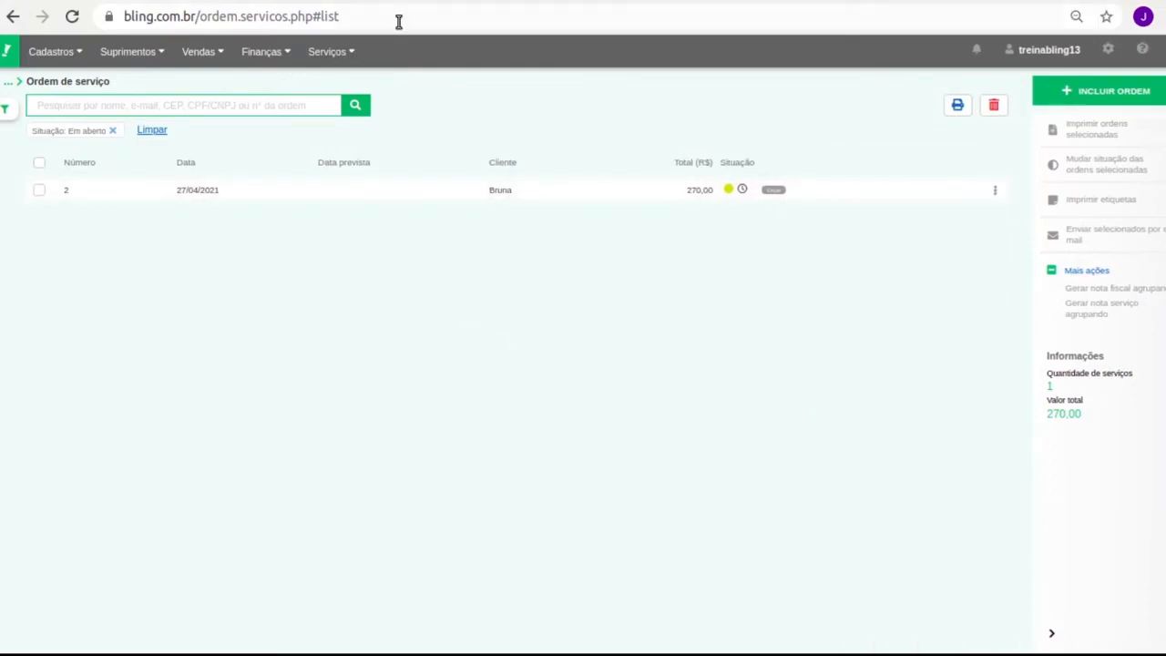
left_click(355, 105)
left_click(996, 192)
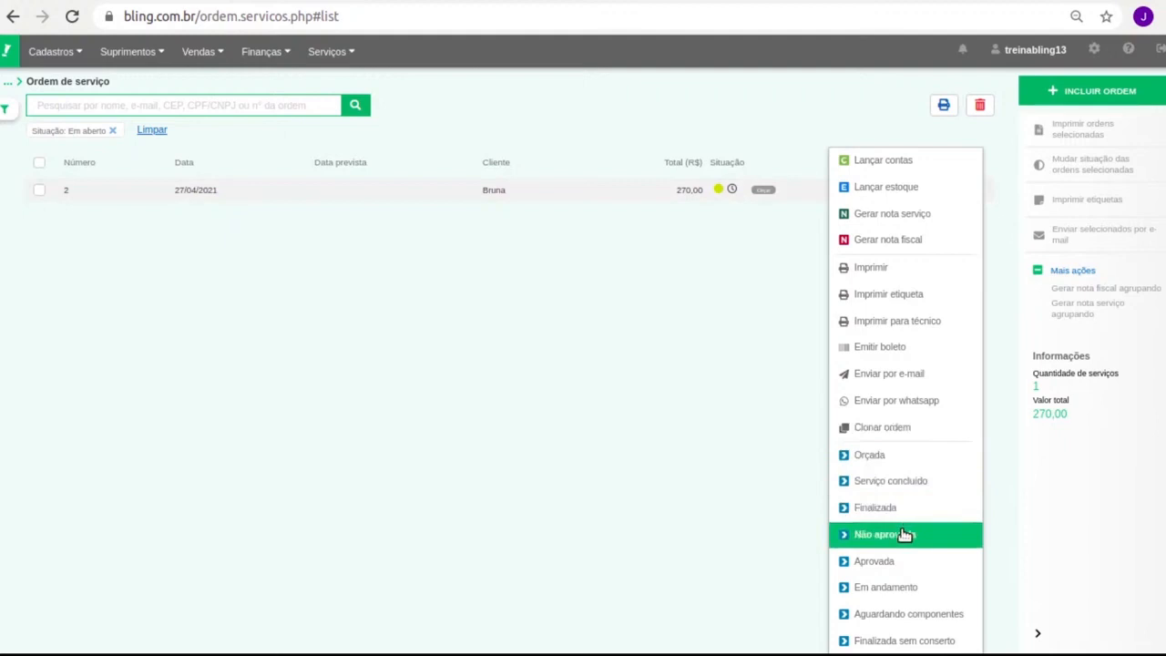
left_click(922, 455)
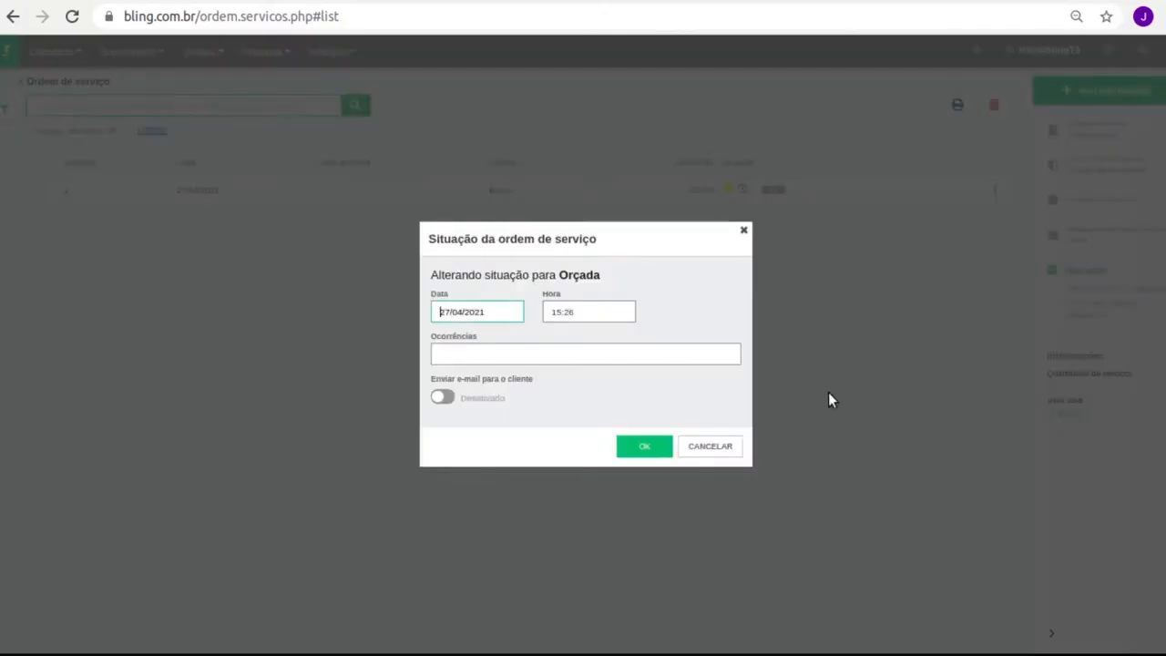
left_click(640, 446)
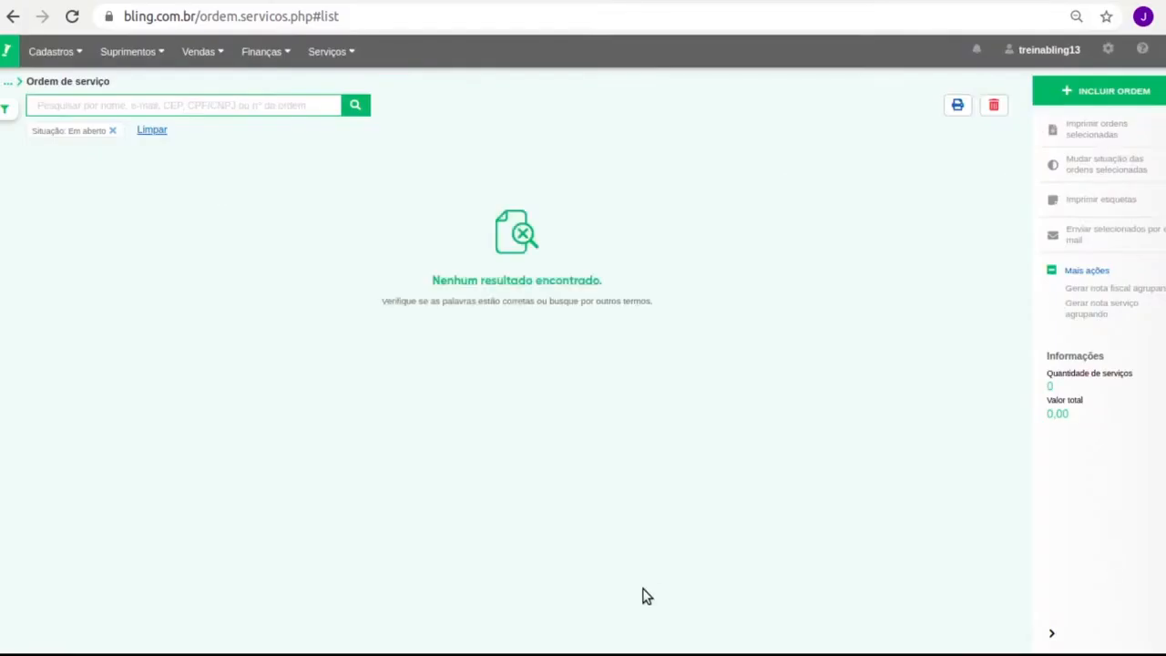
left_click(112, 132)
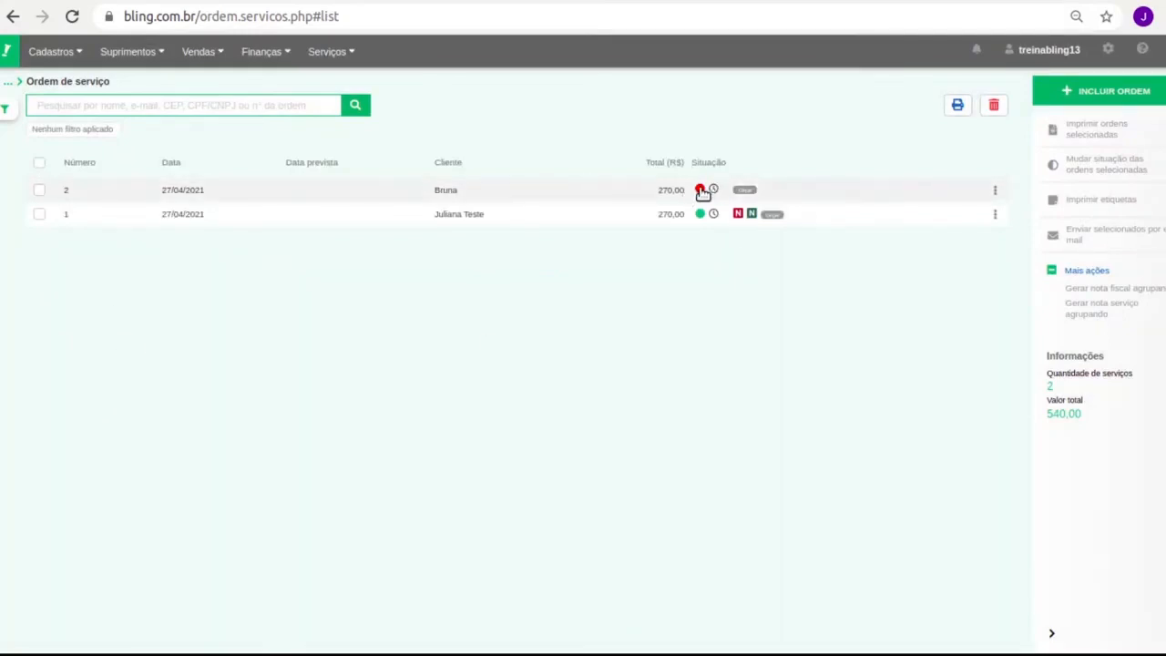
Remove the Em aberto filter so service orders of every status are listed
left_click(6, 109)
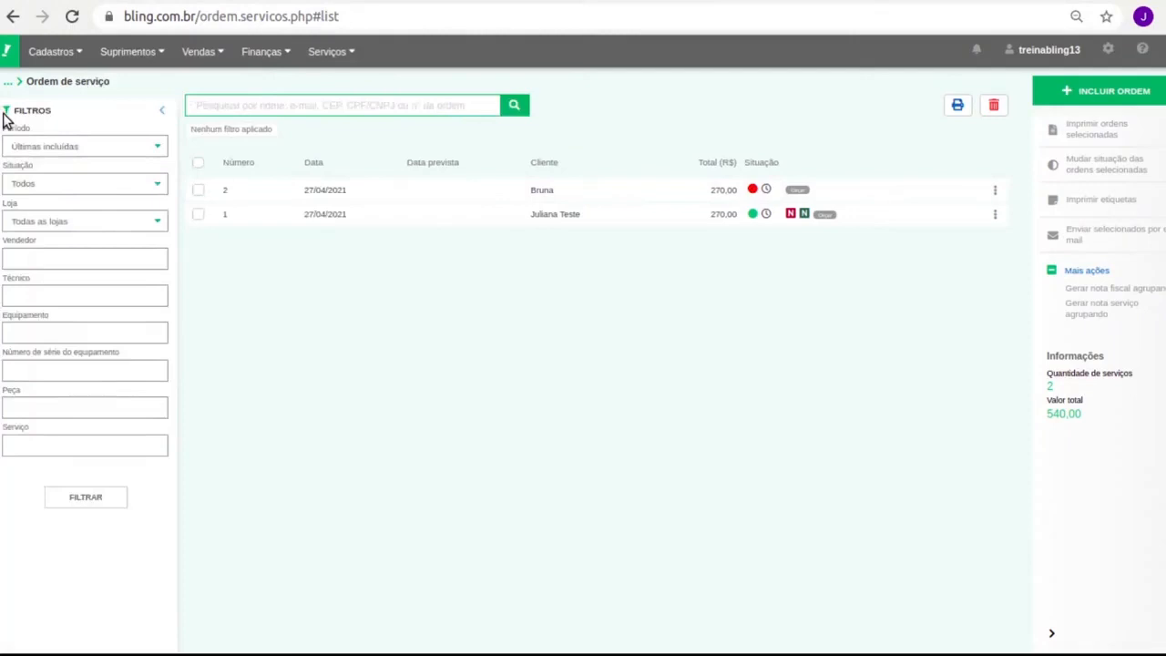
left_click(5, 116)
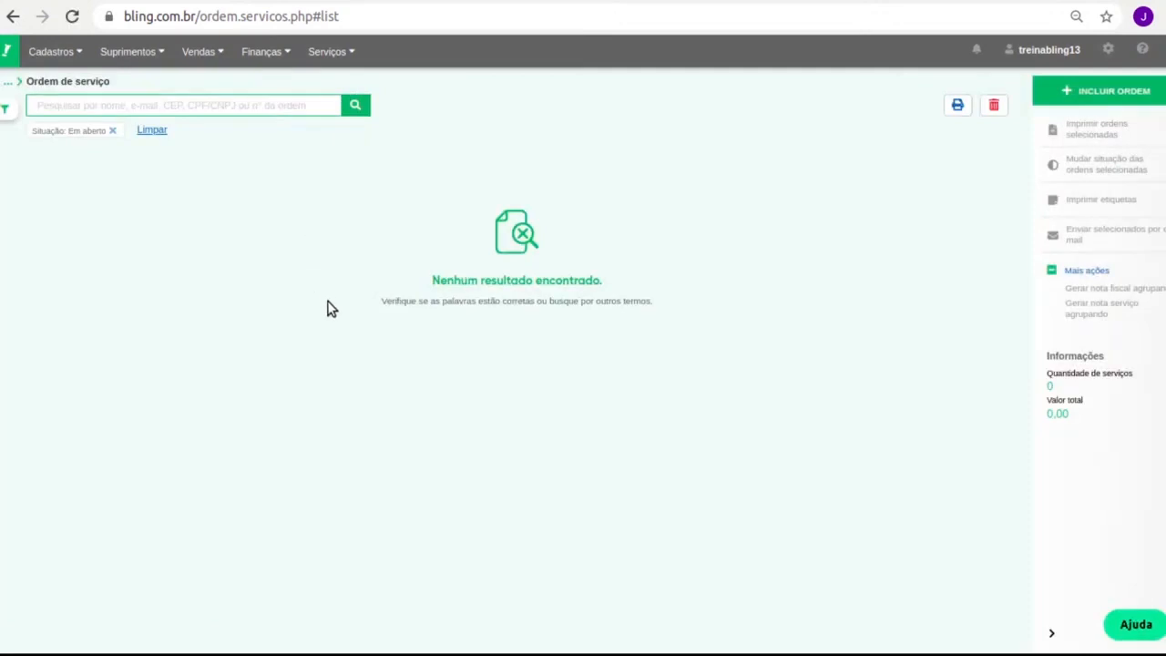
left_click_drag(28, 134, 102, 134)
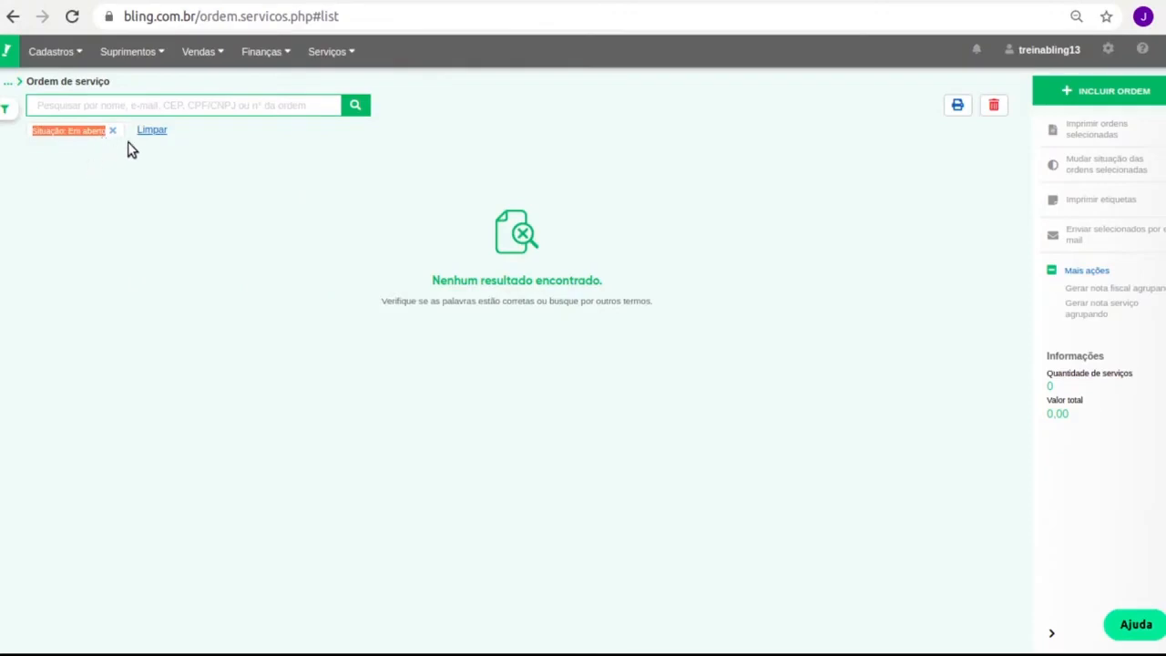
left_click(8, 109)
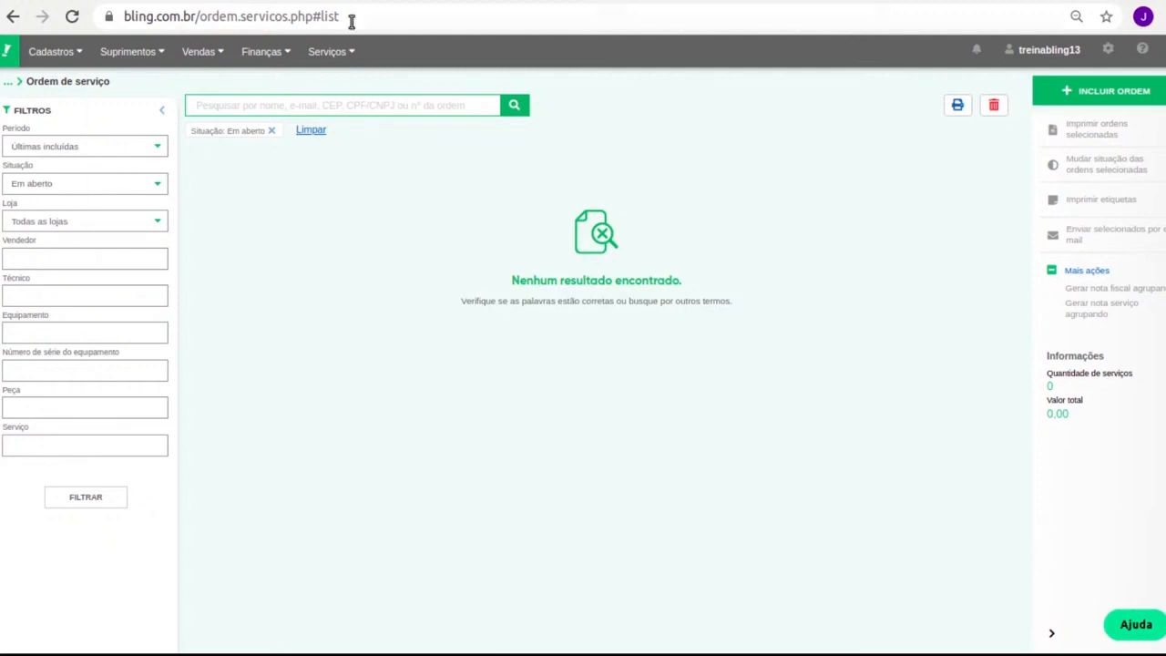
left_click(272, 131)
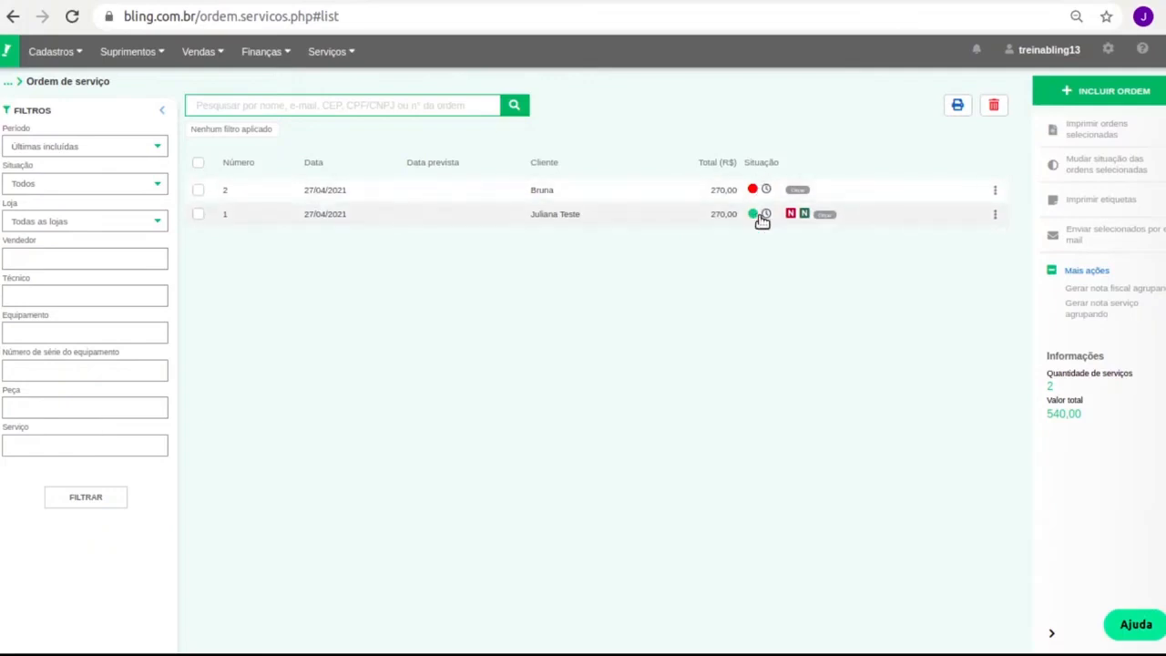
Change service order 2's status to Aprovada and confirm it in the Situação dialog
left_click(996, 188)
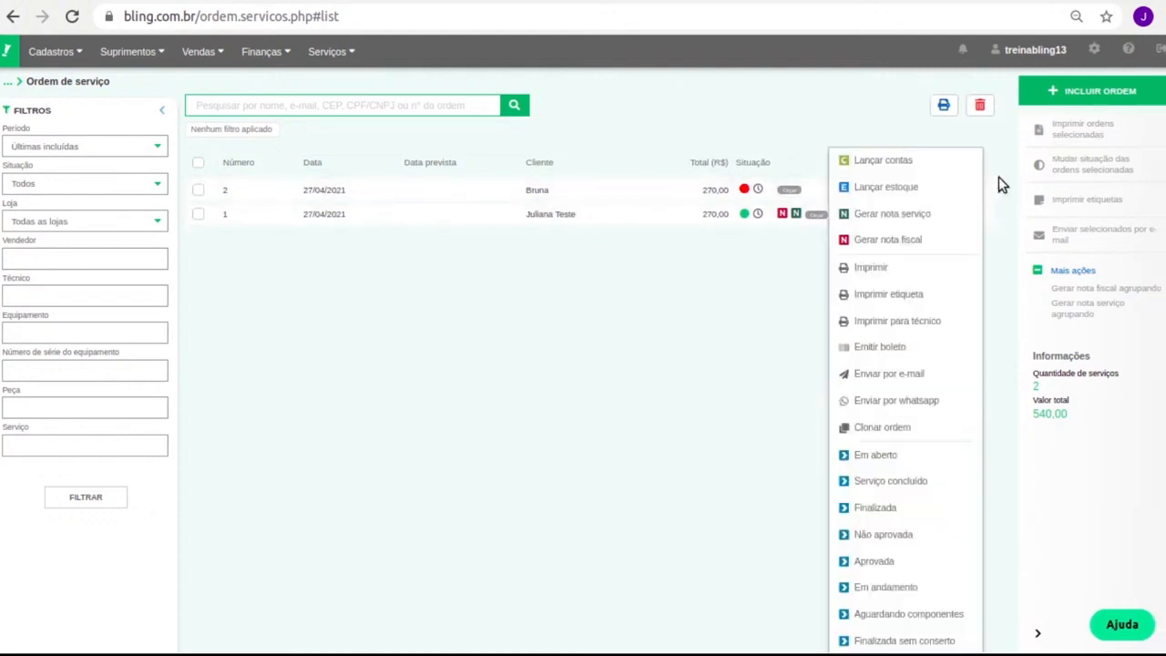
left_click(920, 560)
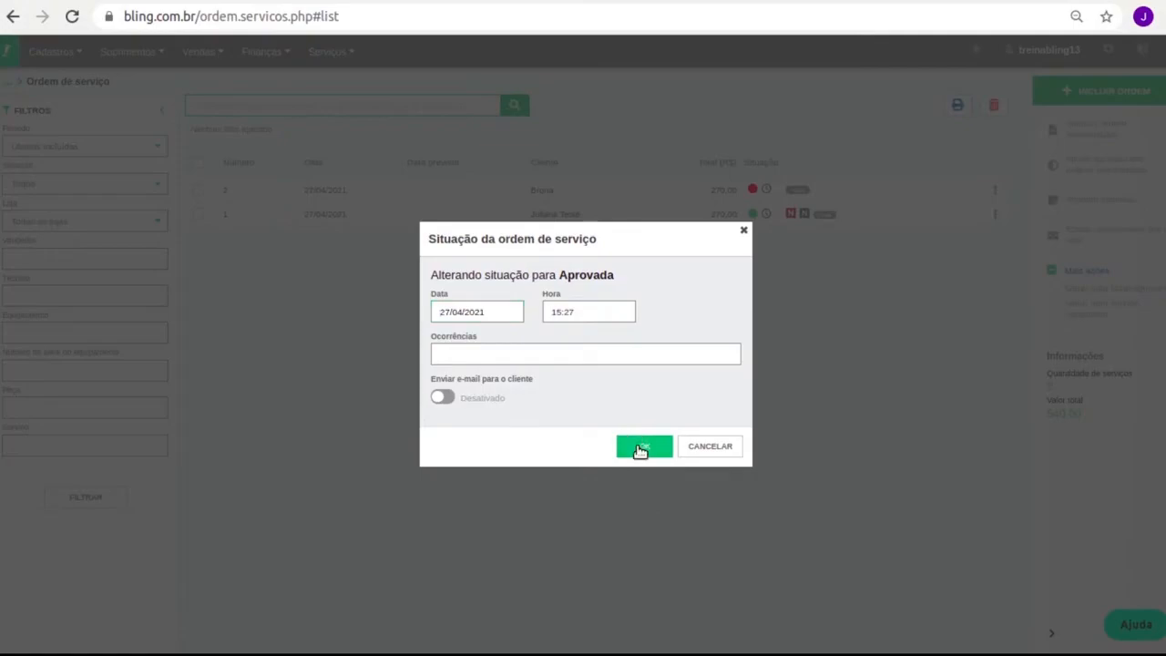
left_click(641, 448)
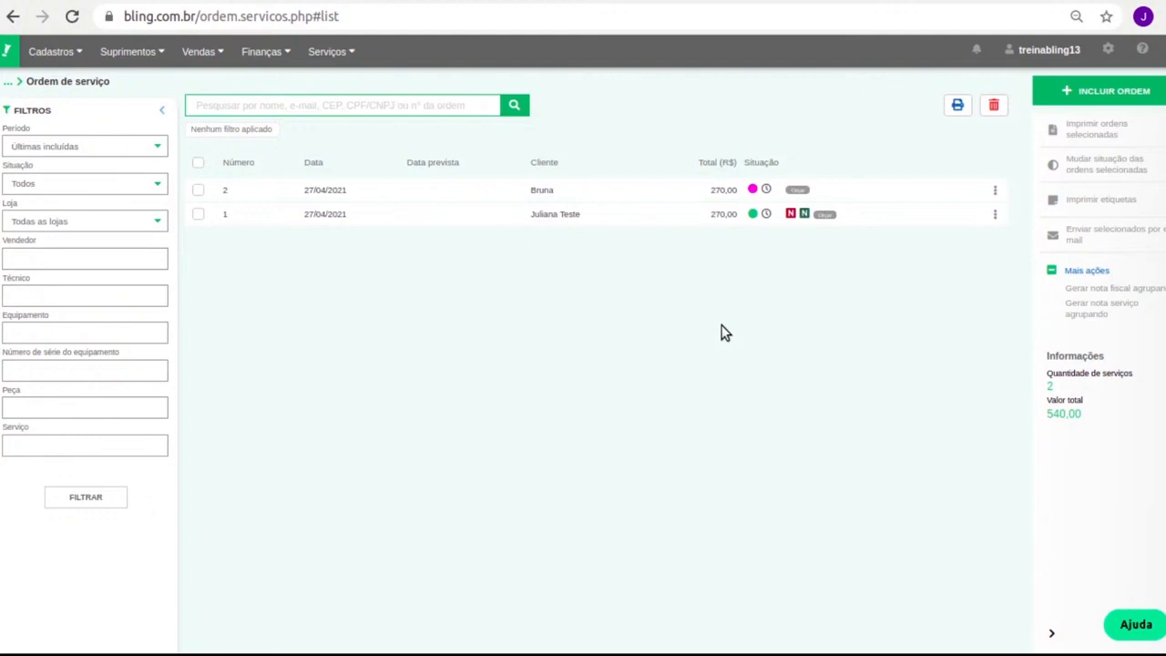
left_click(1107, 50)
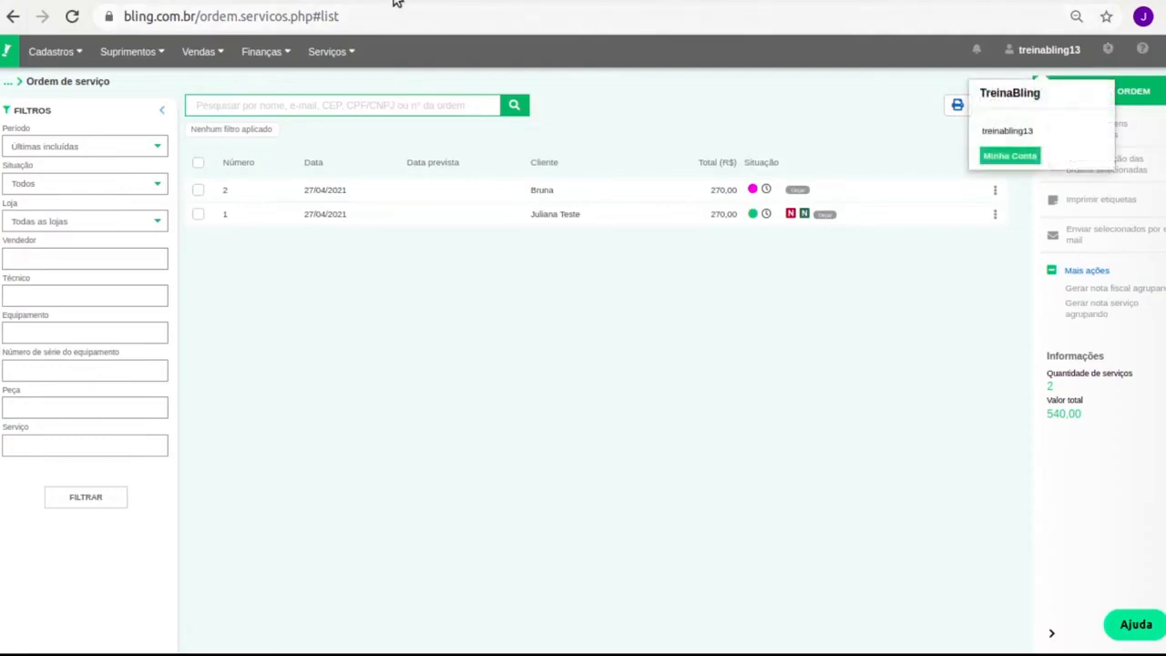
left_click(1010, 155)
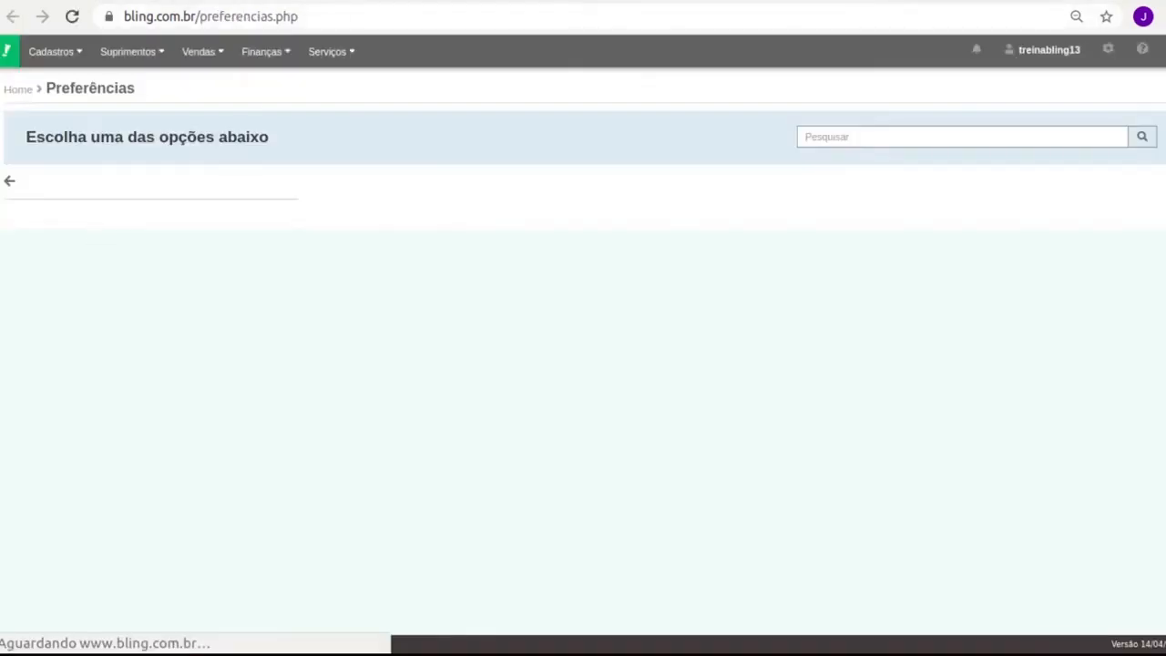
left_click(97, 259)
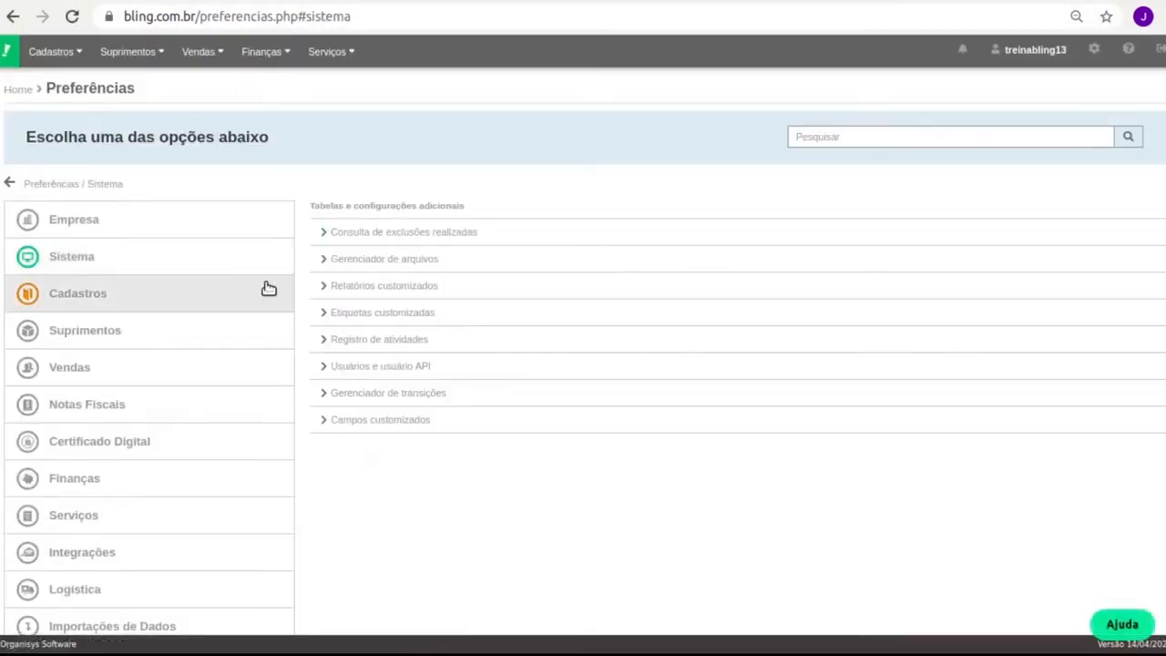
left_click(437, 398)
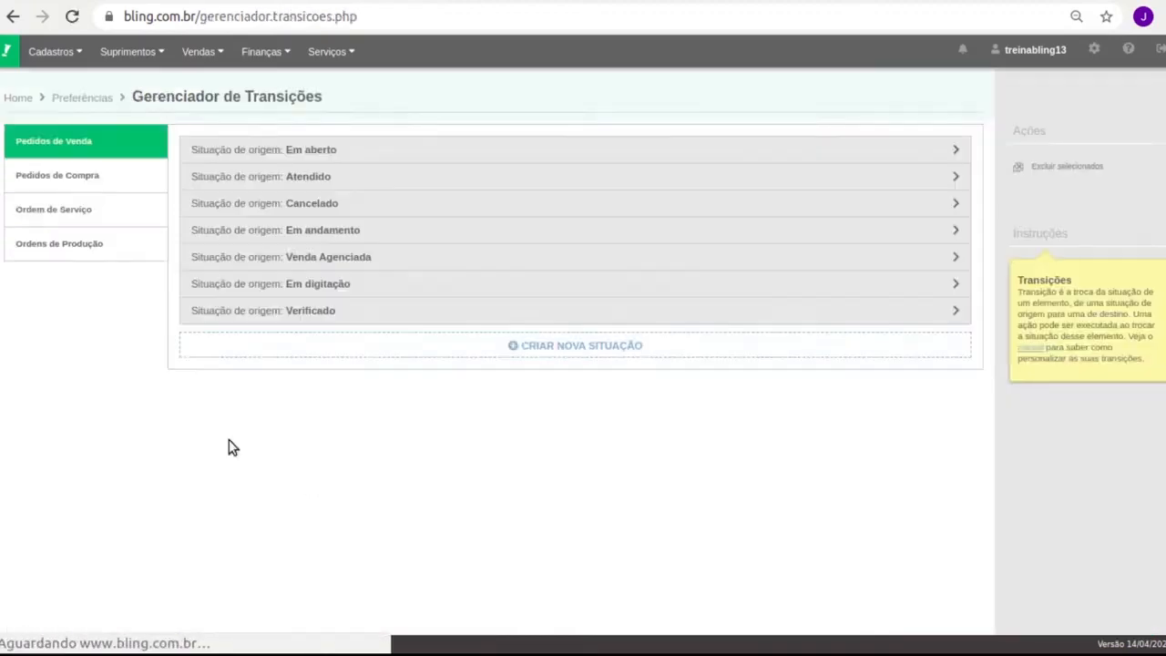
left_click(100, 217)
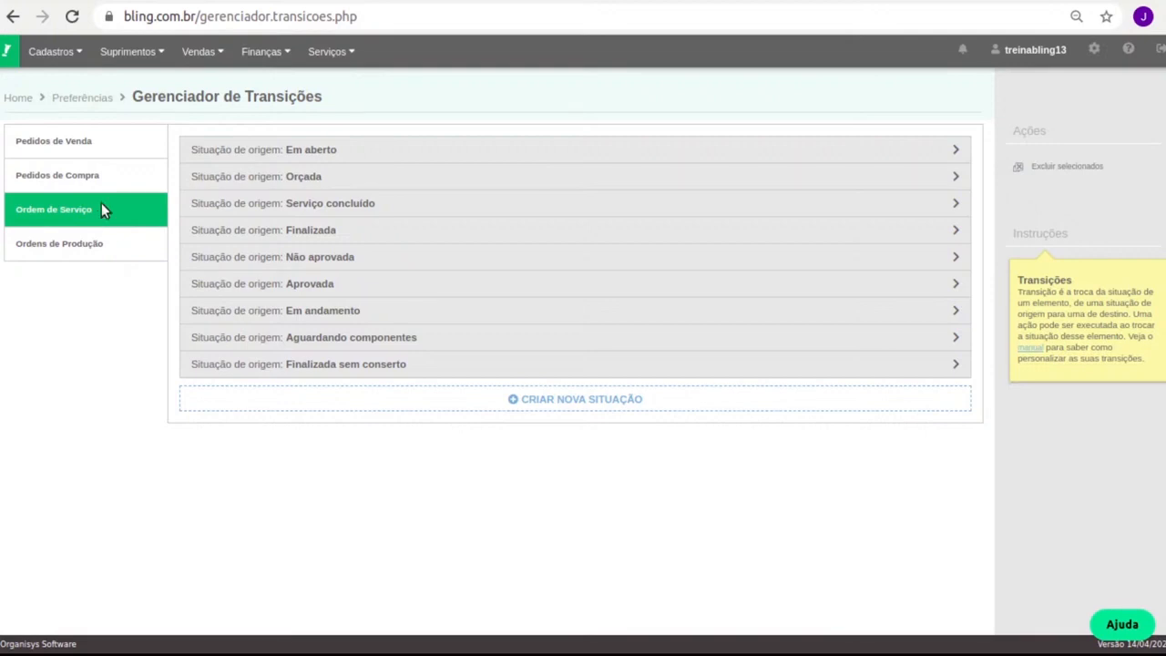
left_click(341, 177)
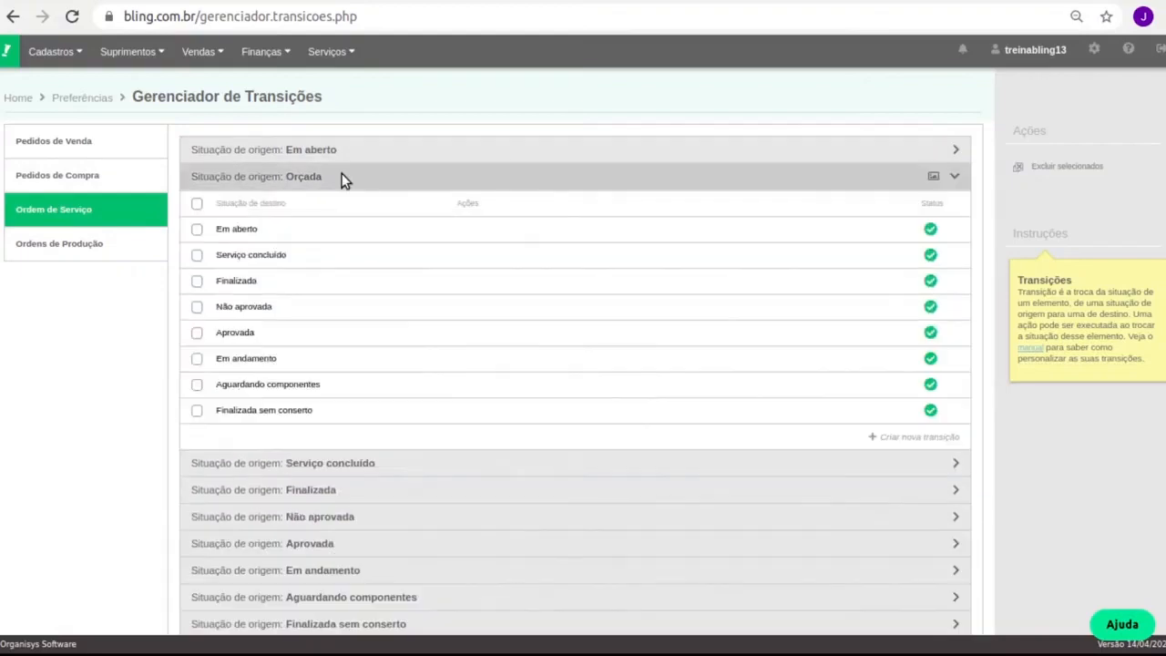
left_click(238, 334)
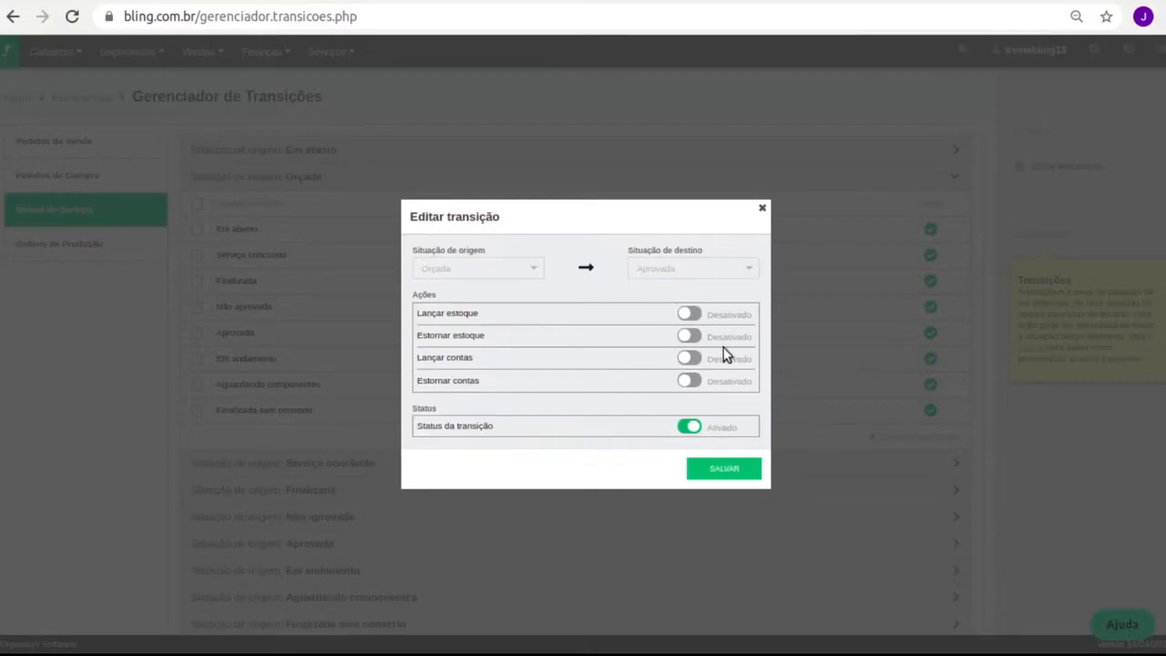
left_click(687, 315)
left_click(765, 210)
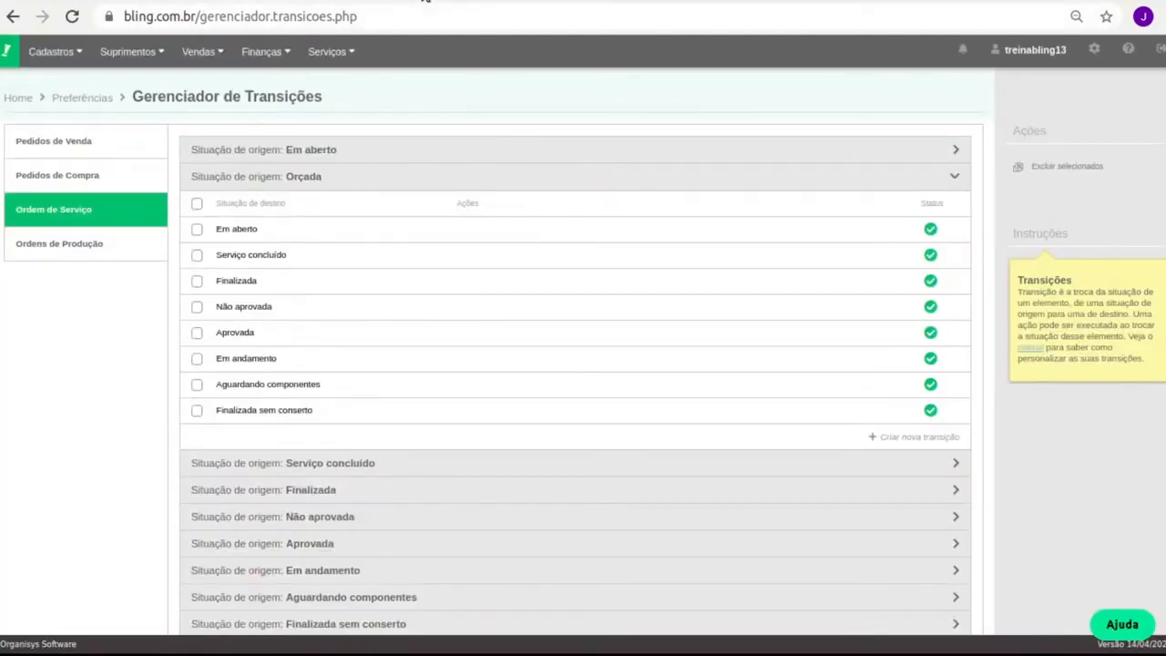
left_click(423, 1)
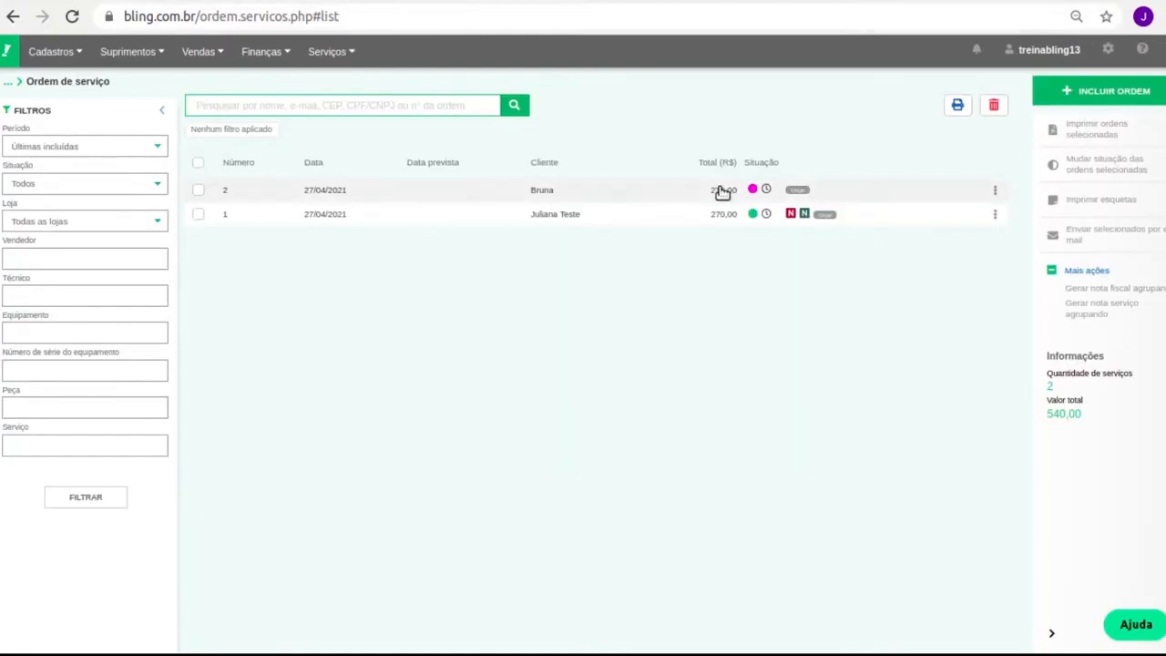
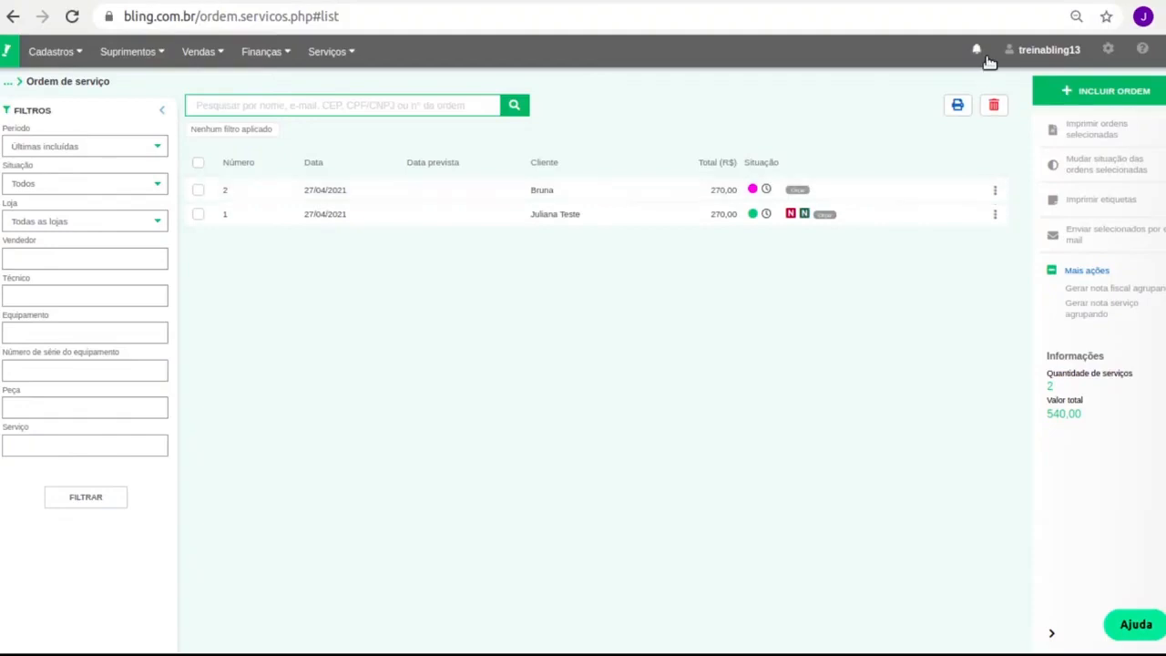
Post the stock movement for service order 2 with Lançar estoque from its actions menu
left_click(995, 190)
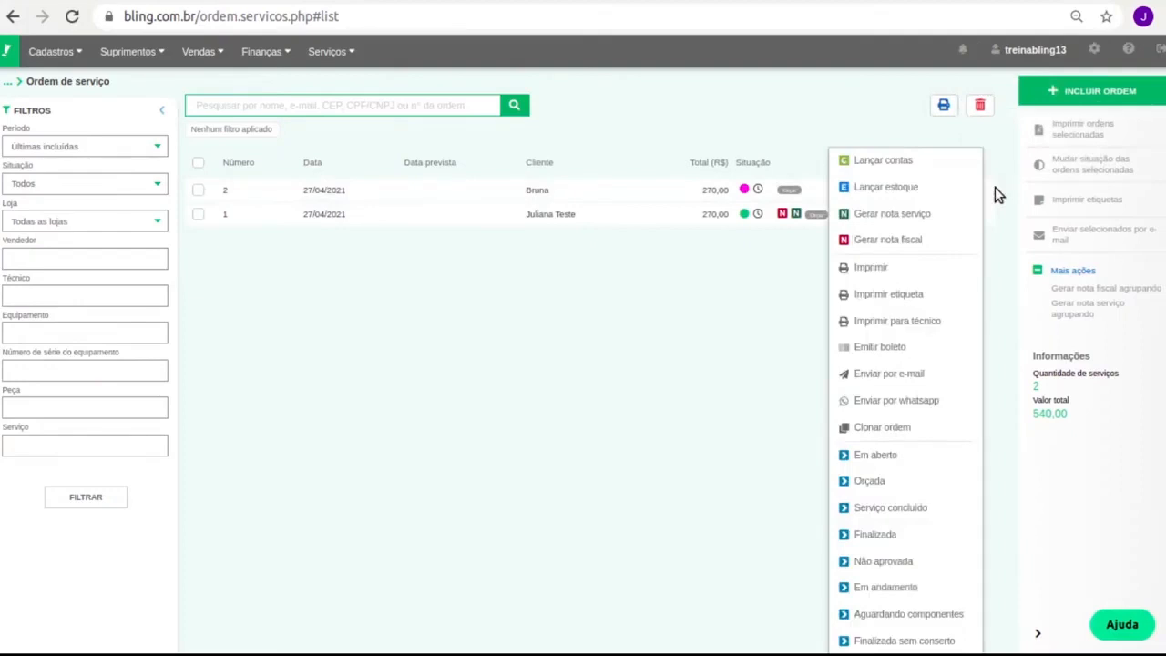
left_click(680, 94)
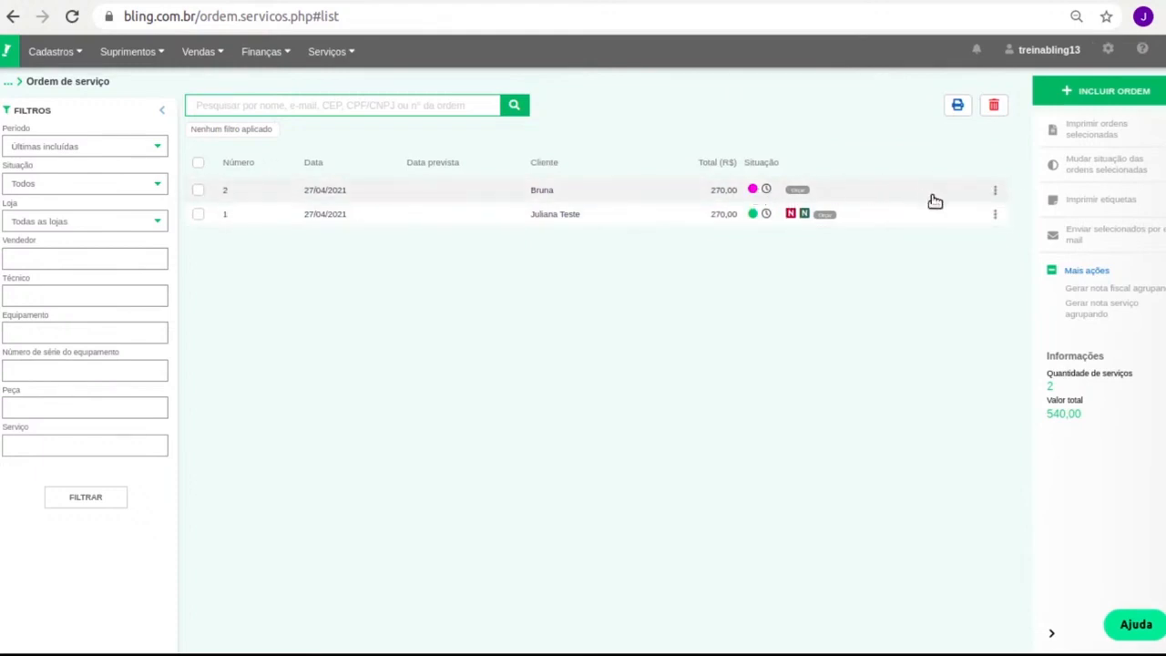
left_click(995, 191)
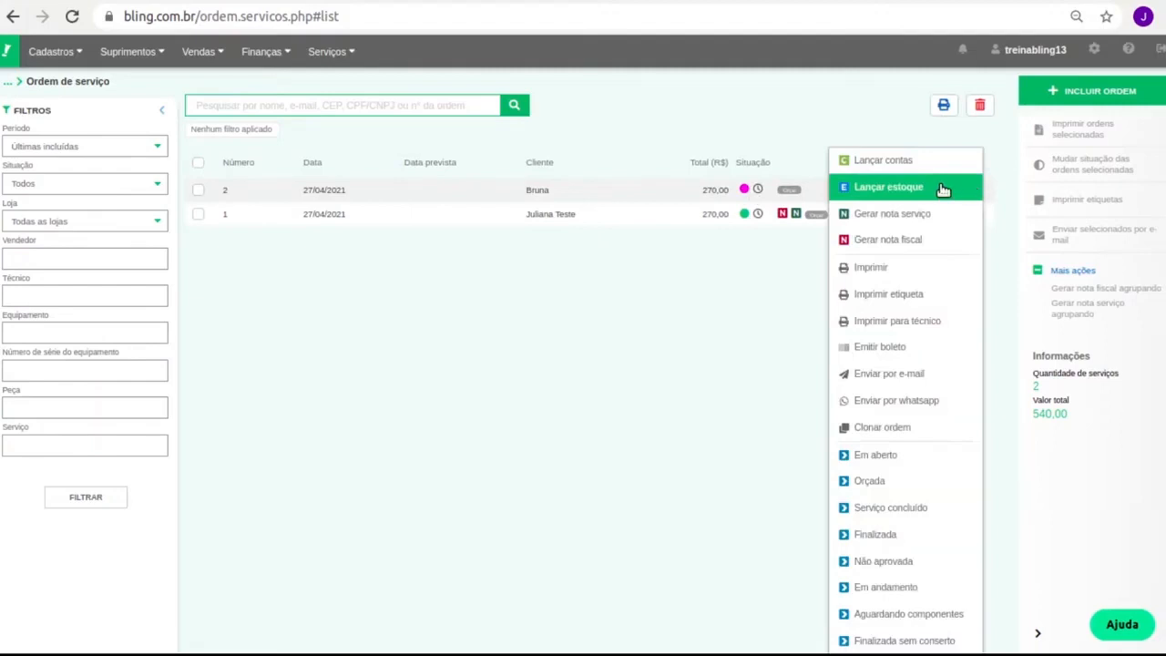
left_click(974, 192)
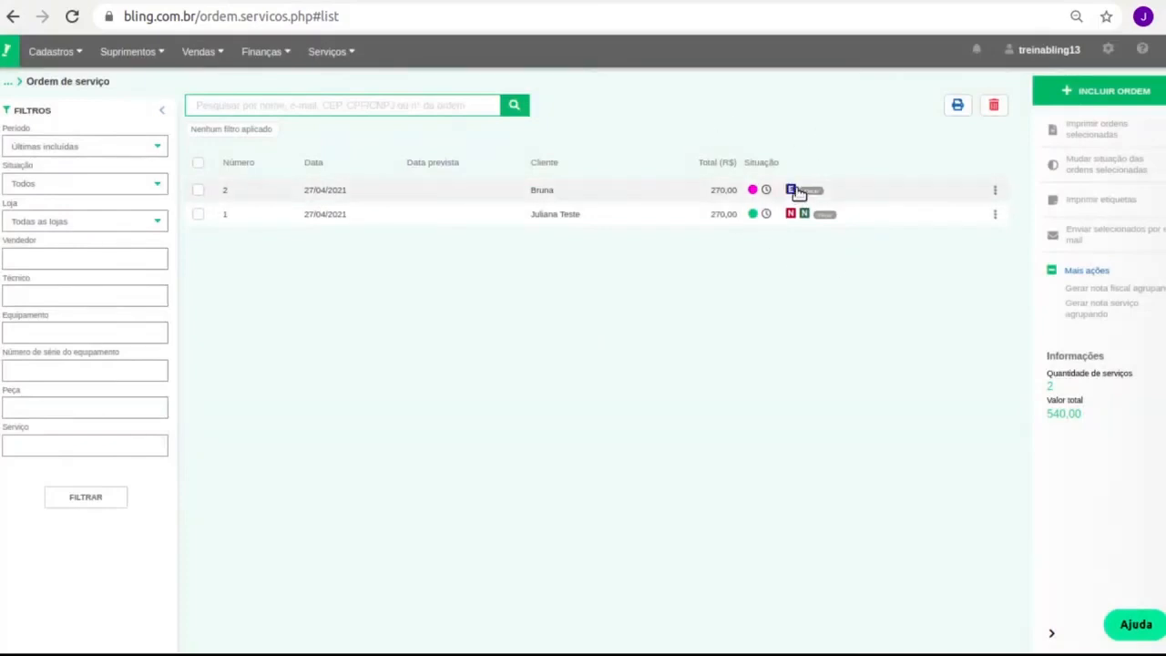
left_click(52, 51)
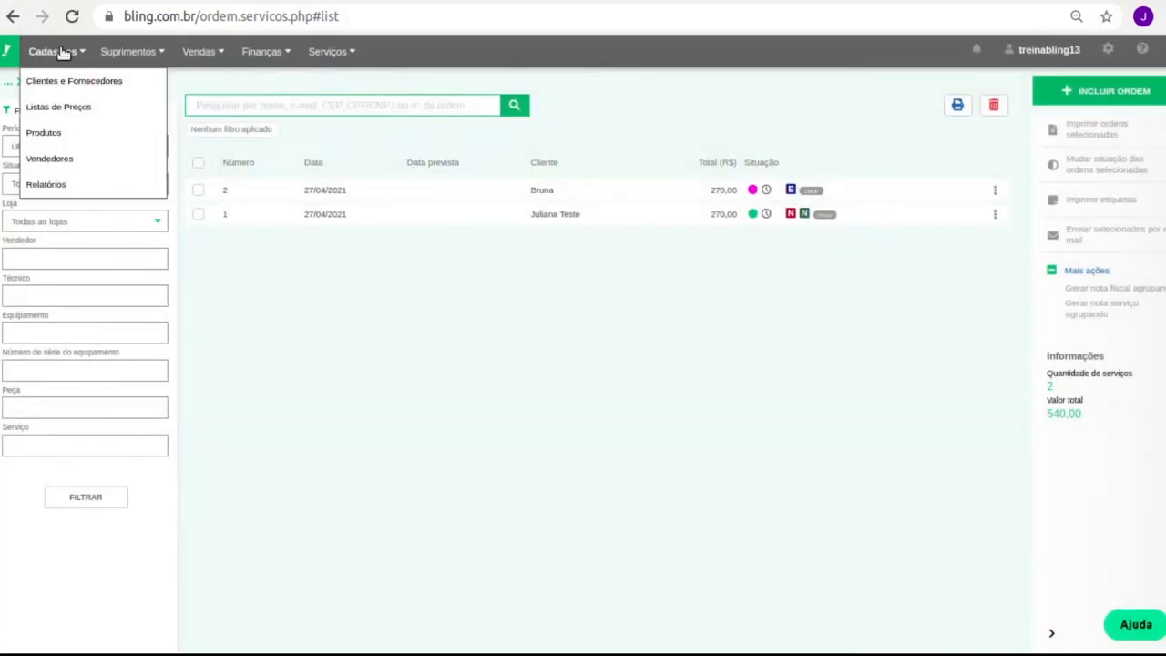
left_click(96, 133)
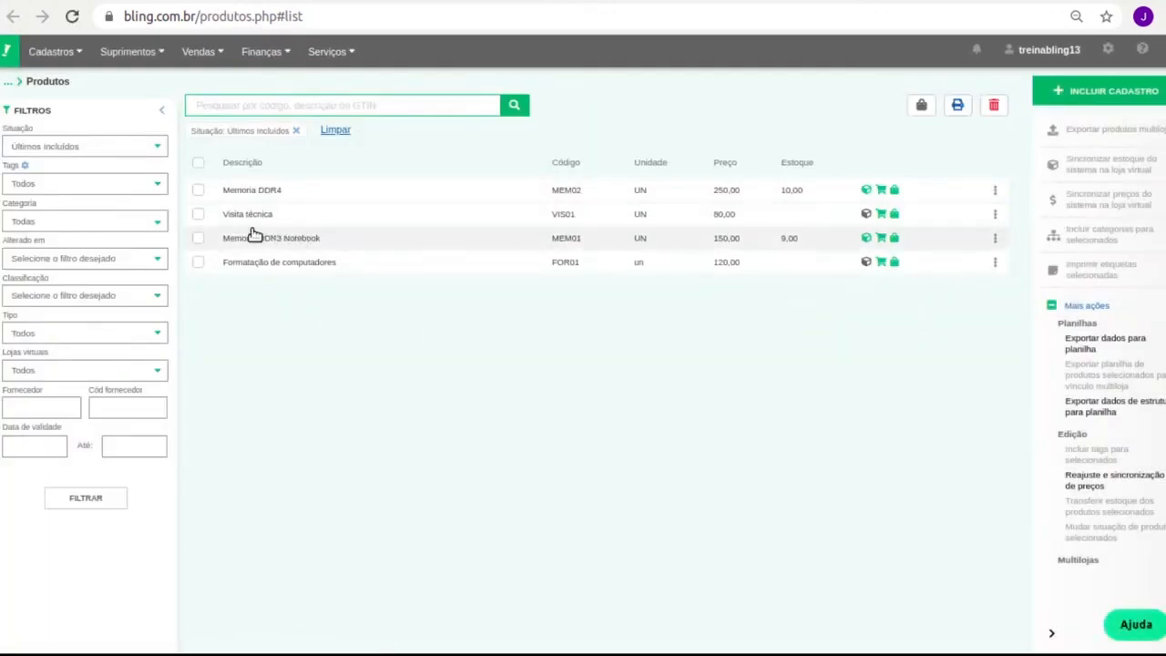
left_click(198, 238)
left_click(866, 238)
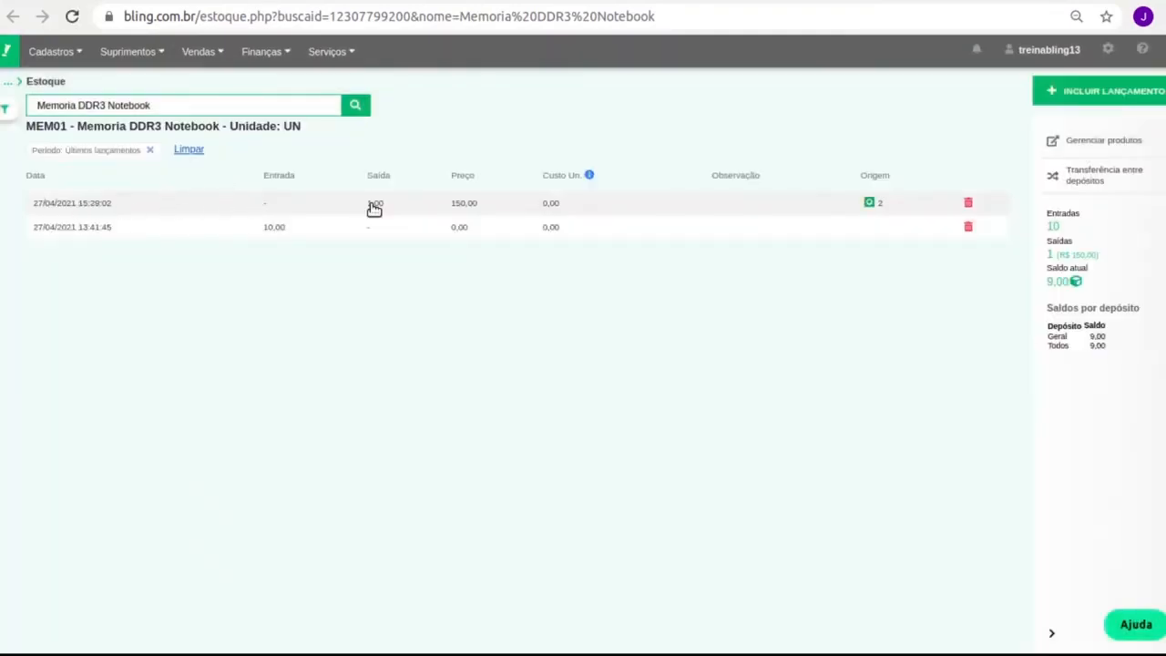
left_click(652, 1)
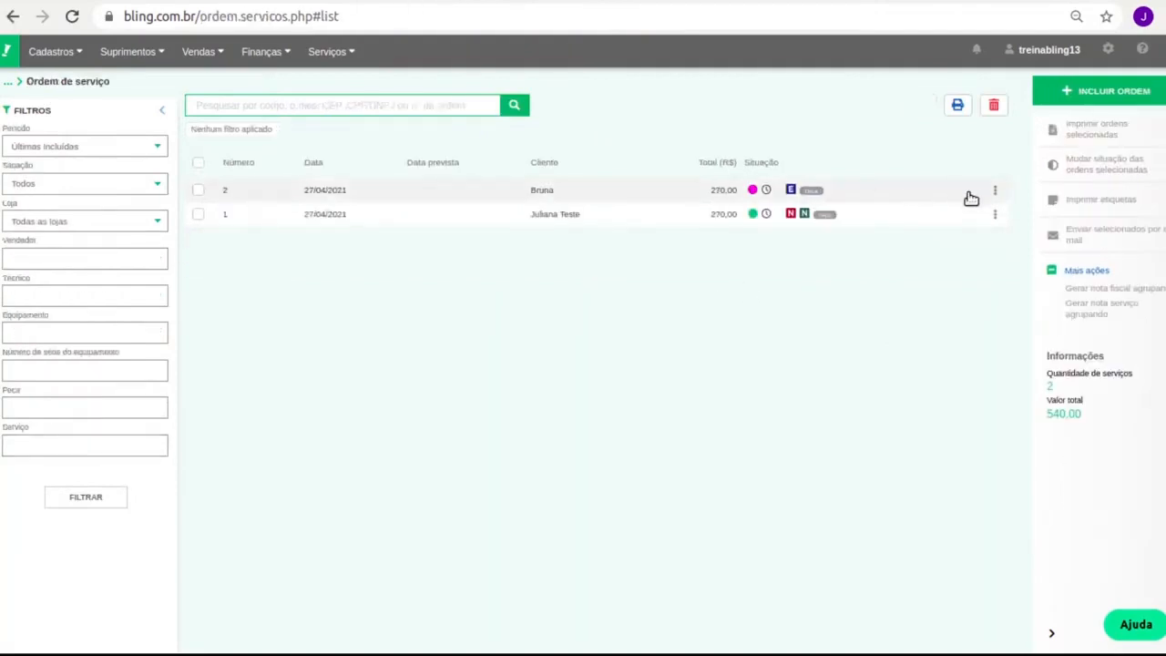
left_click(996, 191)
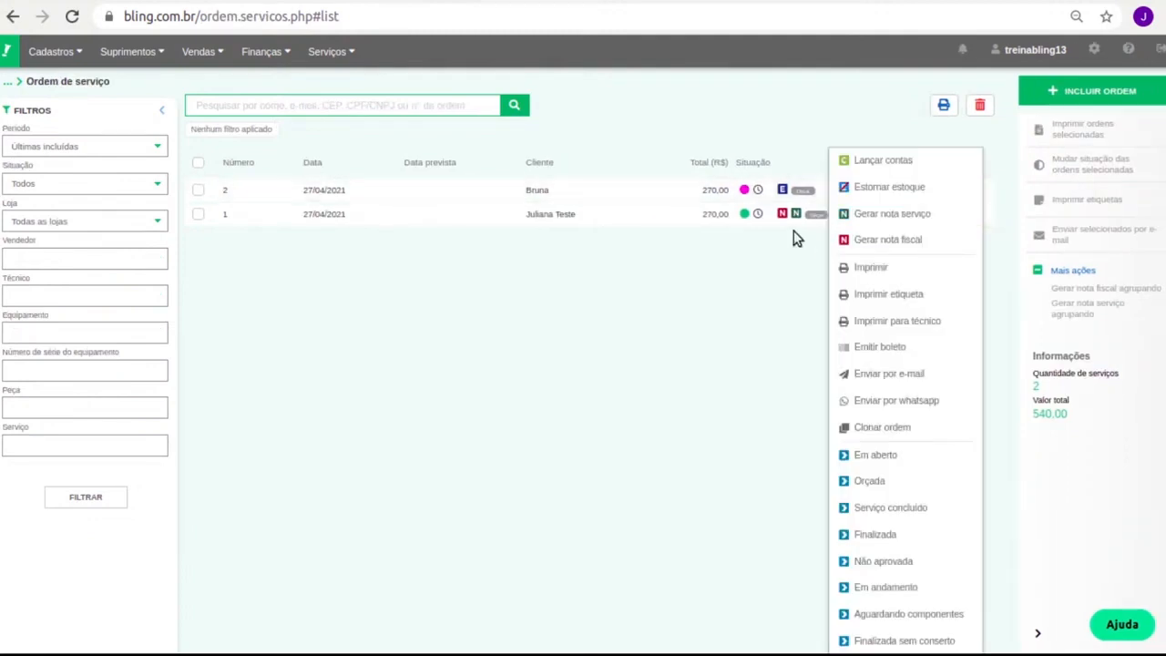
Generate a service invoice from service order 2 and review the form
left_click(877, 217)
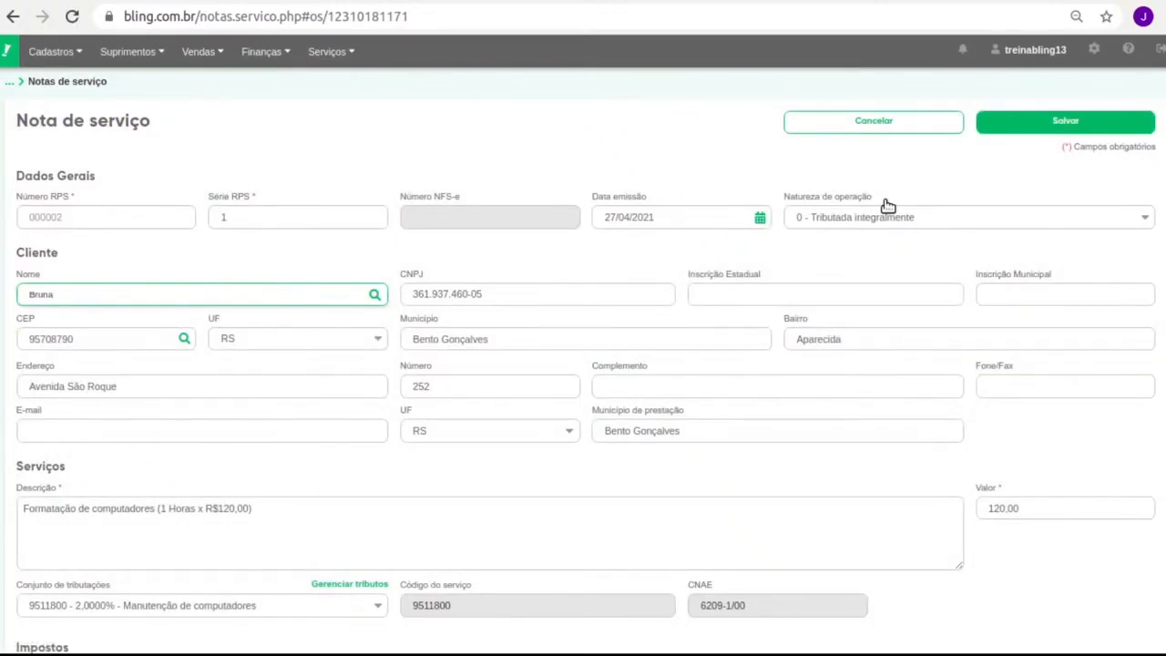
scroll(910, 365, "down", 1)
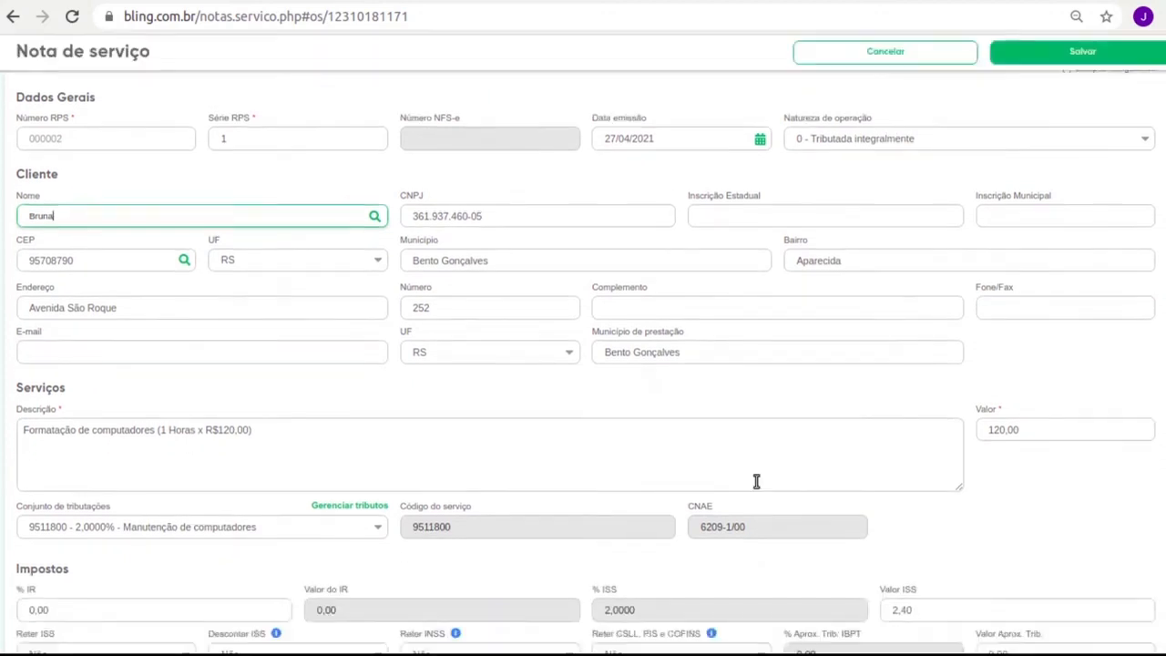
scroll(273, 442, "down", 2)
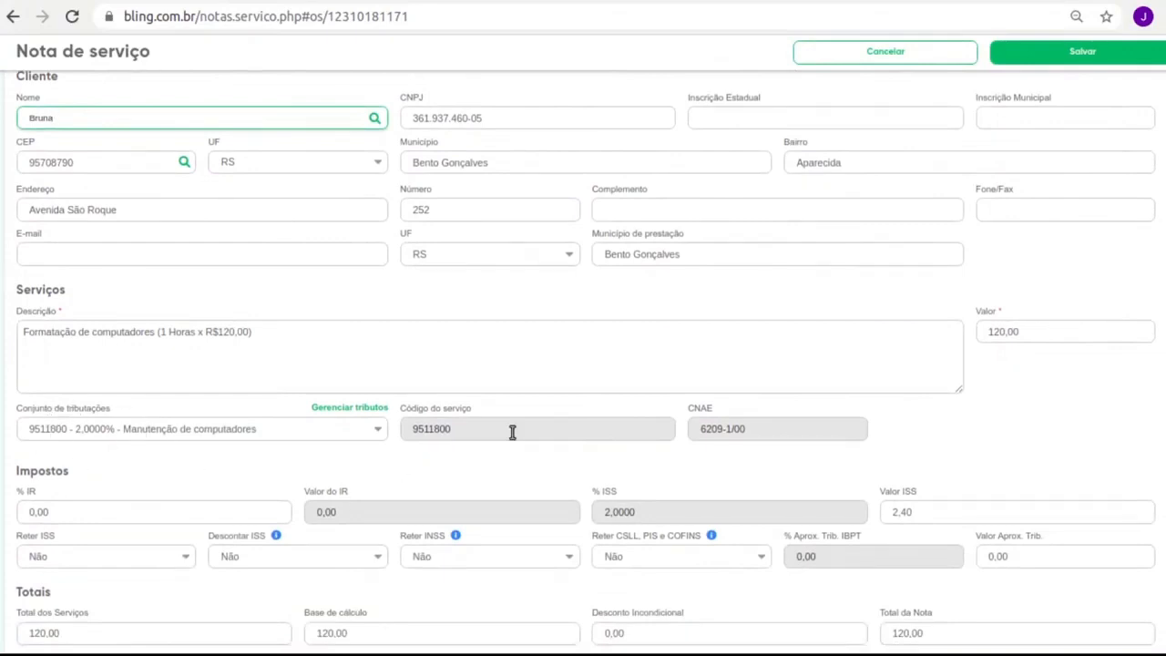
scroll(531, 453, "down", 3)
scroll(548, 451, "down", 1)
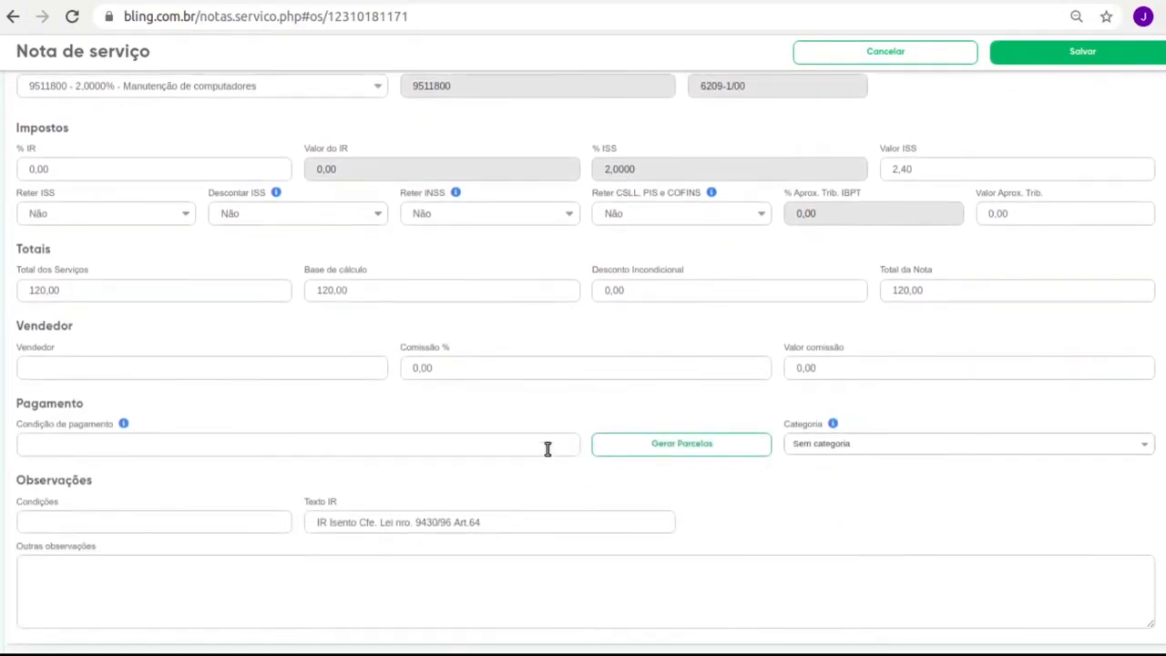
Set cash payment condition, keep a single Dinheiro installment of 120,00, and save the invoice
left_click(547, 449)
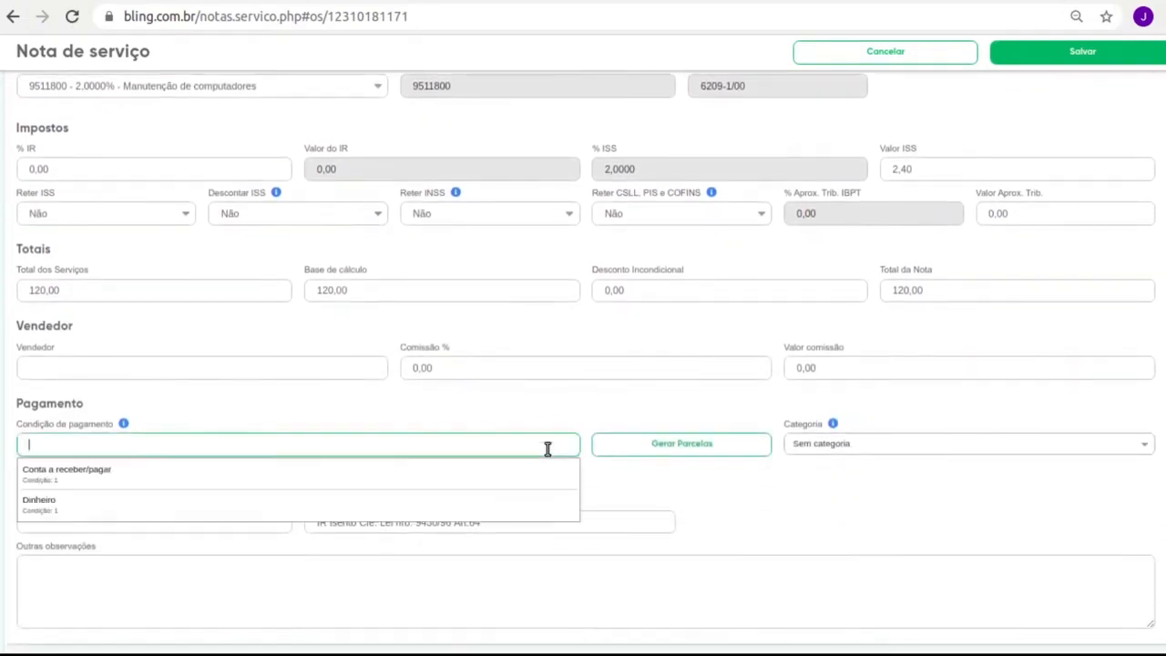
left_click(76, 504)
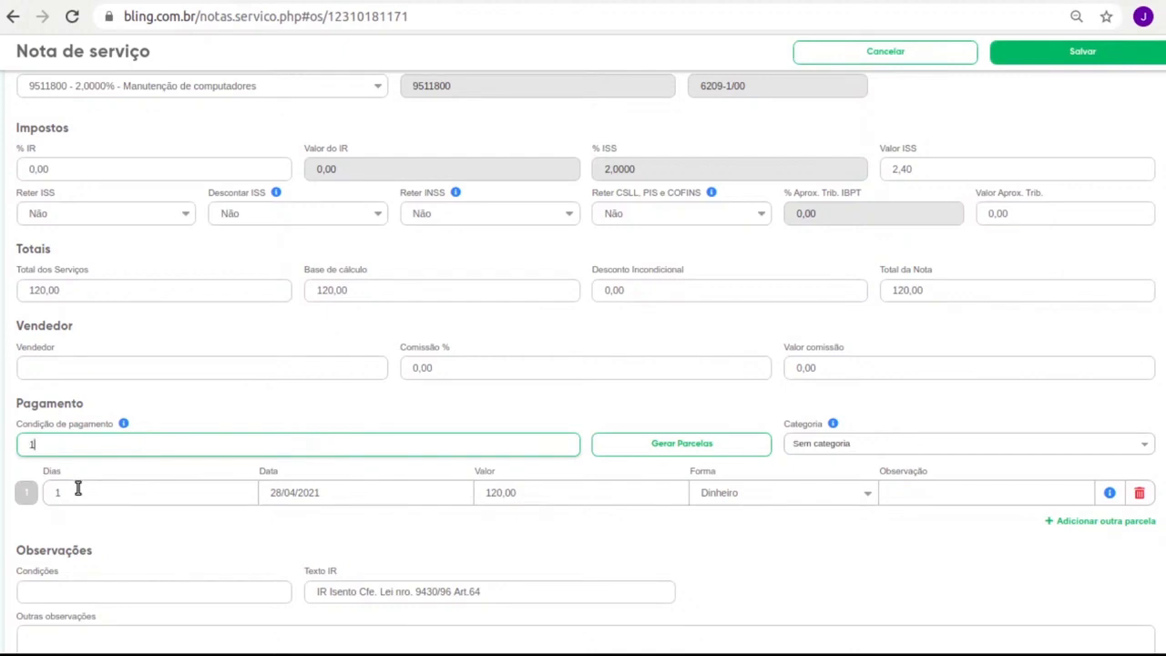
left_click_drag(64, 439, 2, 442)
left_click(628, 443)
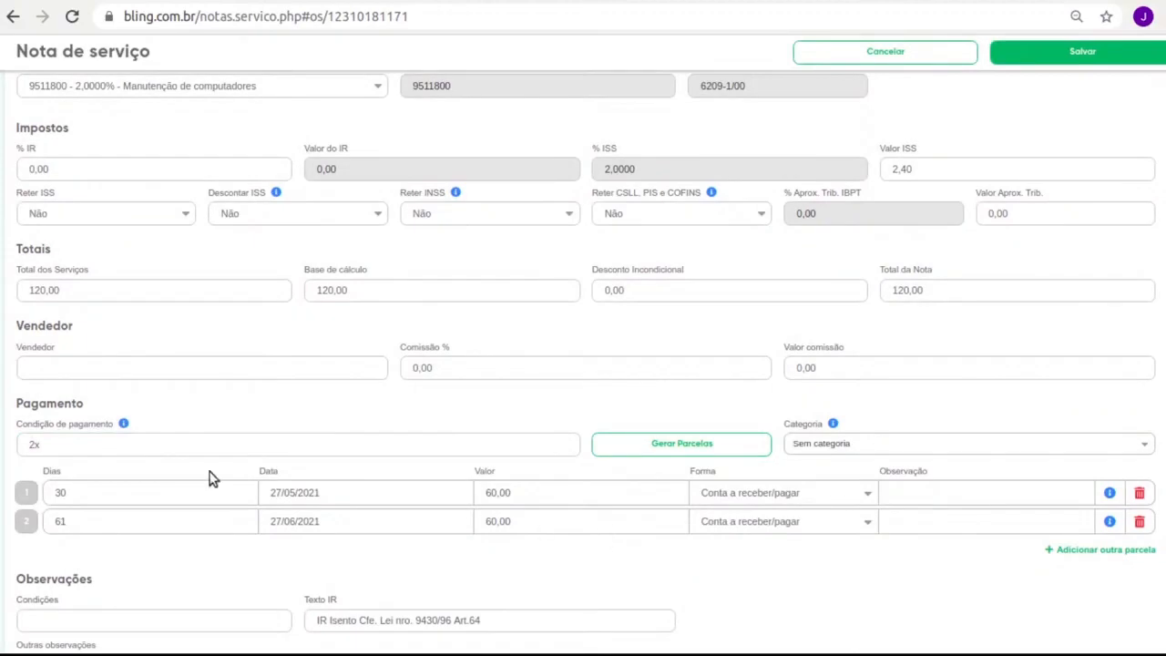
left_click(1140, 522)
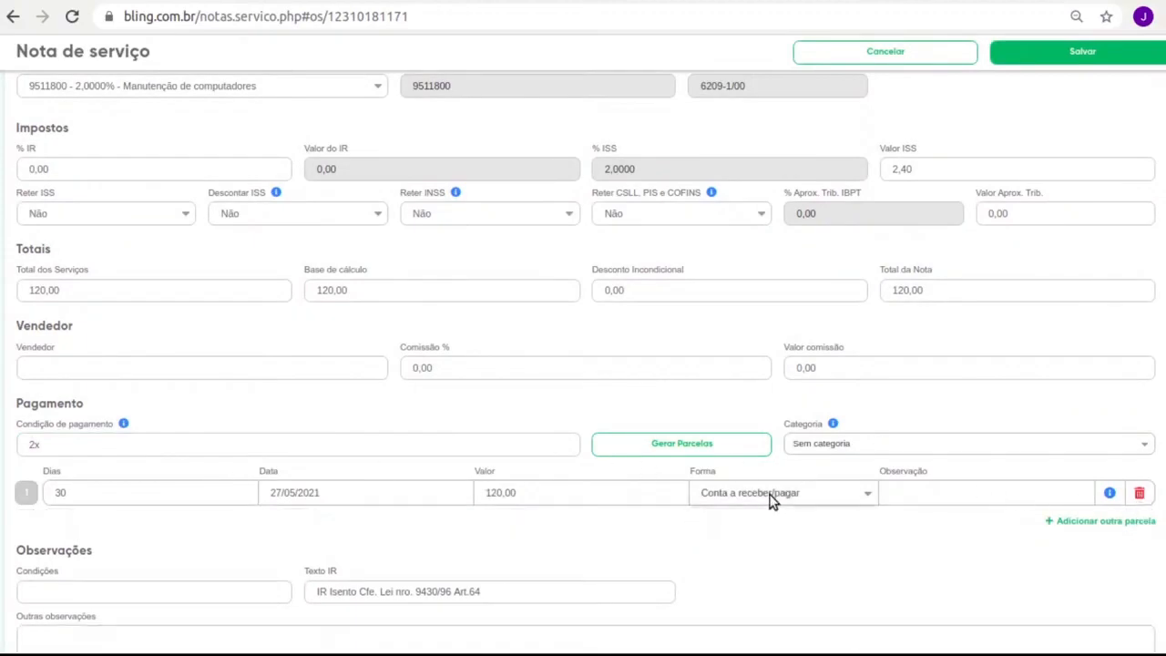
left_click(761, 530)
left_click(32, 444)
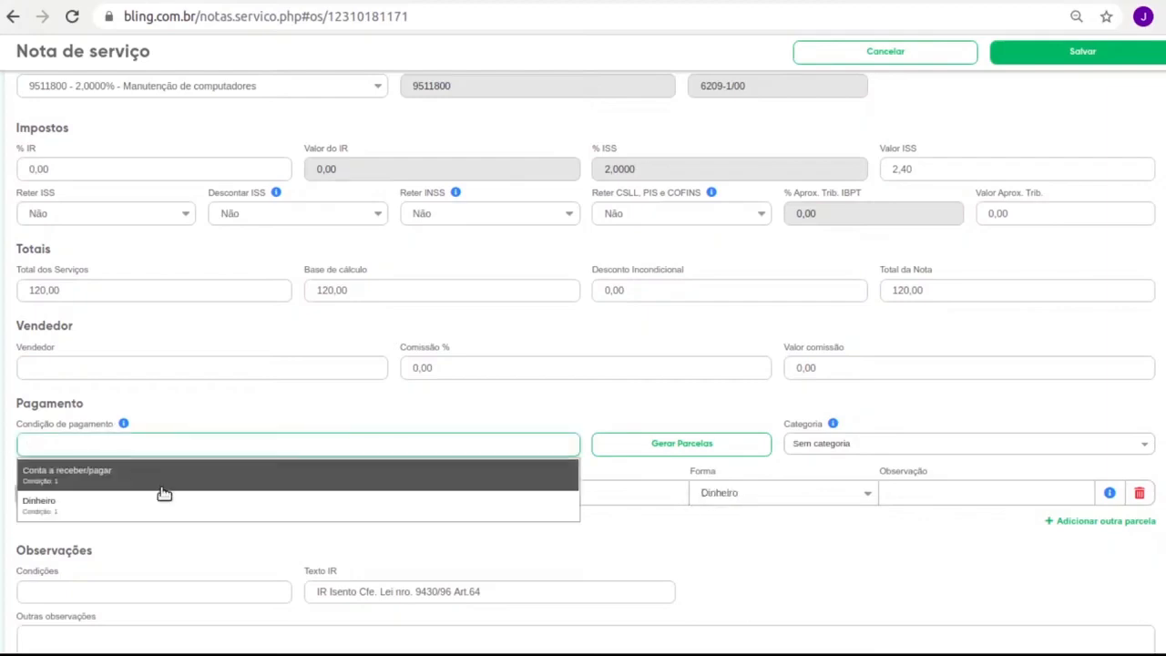
left_click(668, 565)
left_click(1030, 54)
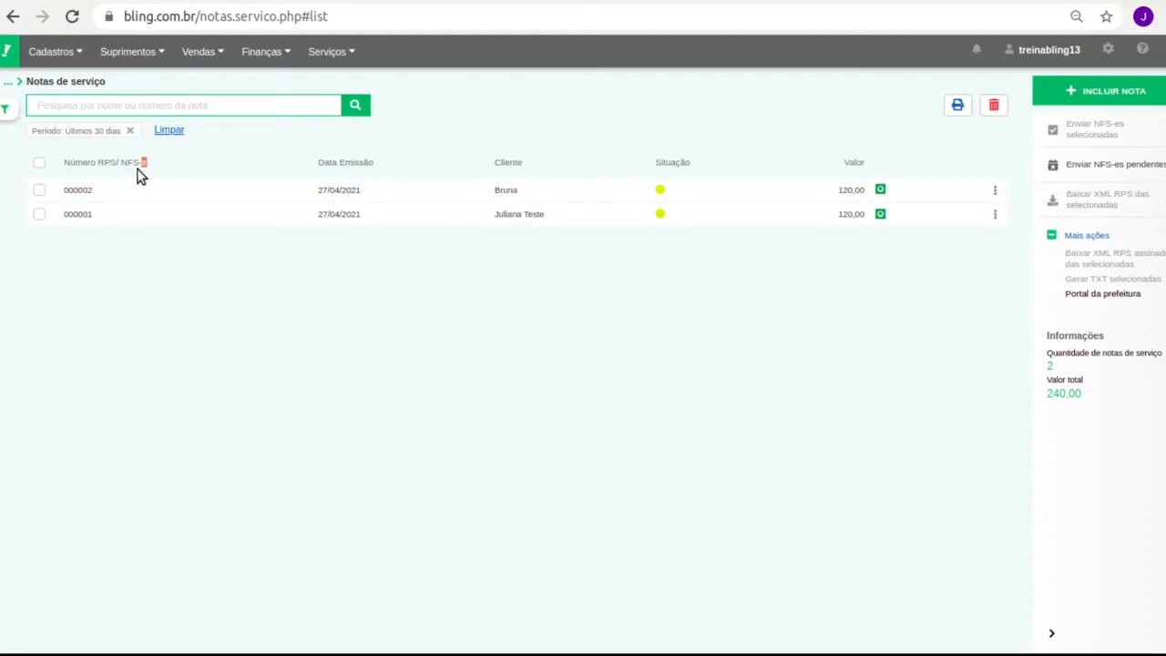
Select service invoices 000001 and 000002 to see their 240,00 combined total
triple_click(97, 162)
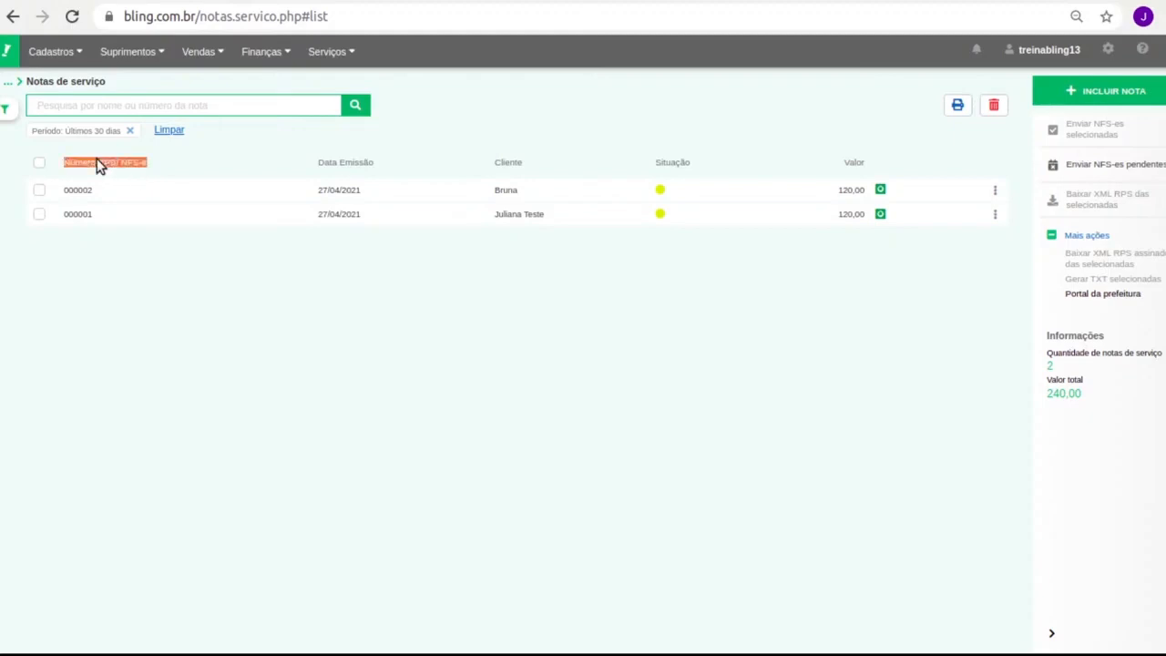
left_click(39, 164)
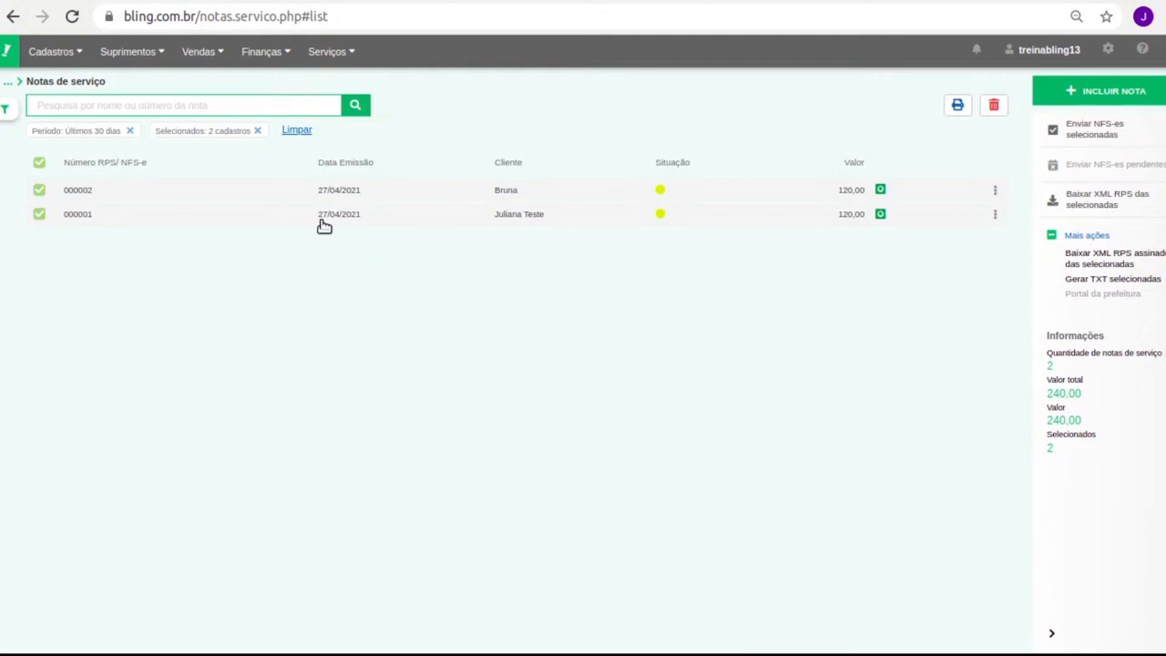
List all service orders and generate a product invoice from service order 2
mouse_move(330, 52)
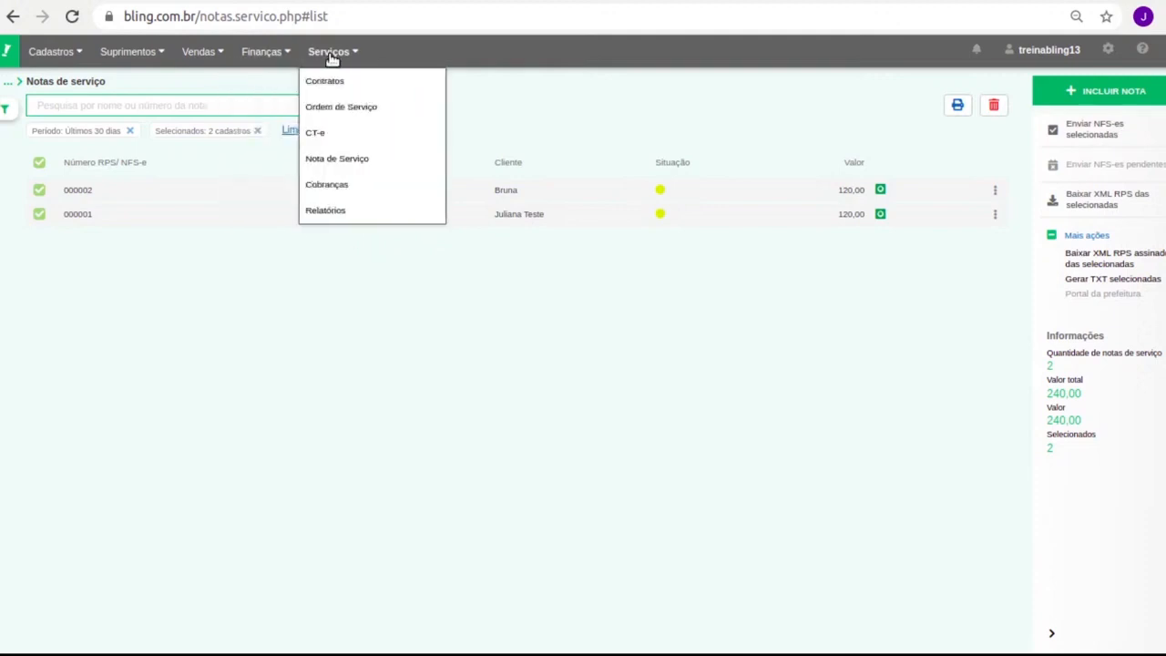
left_click(339, 109)
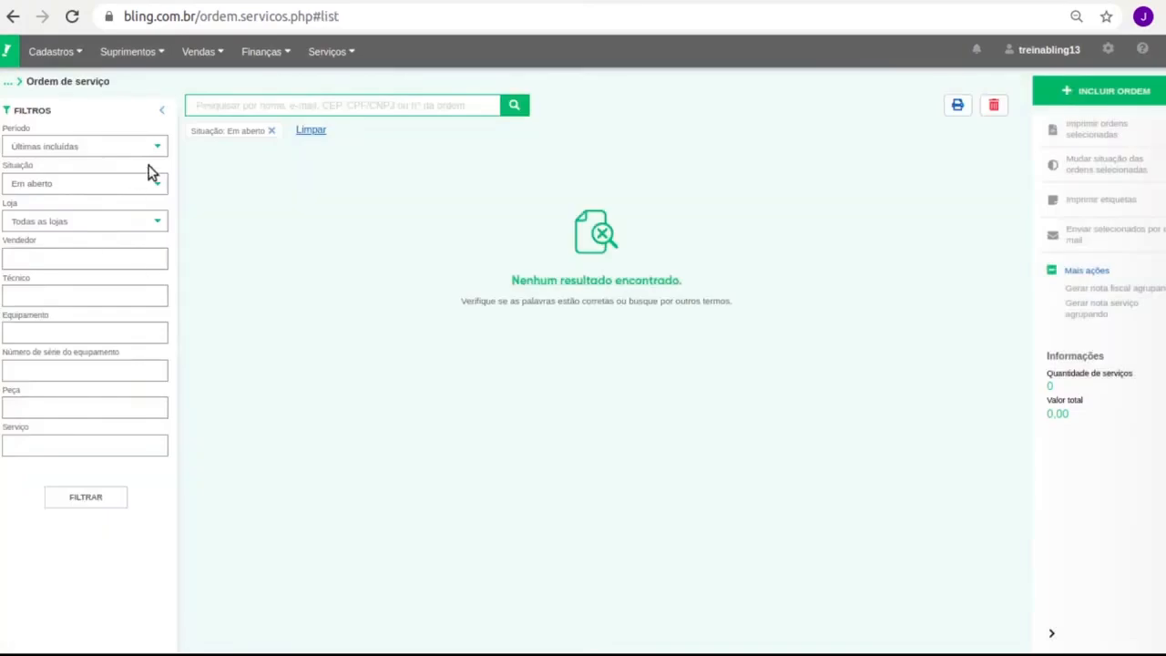
left_click(272, 130)
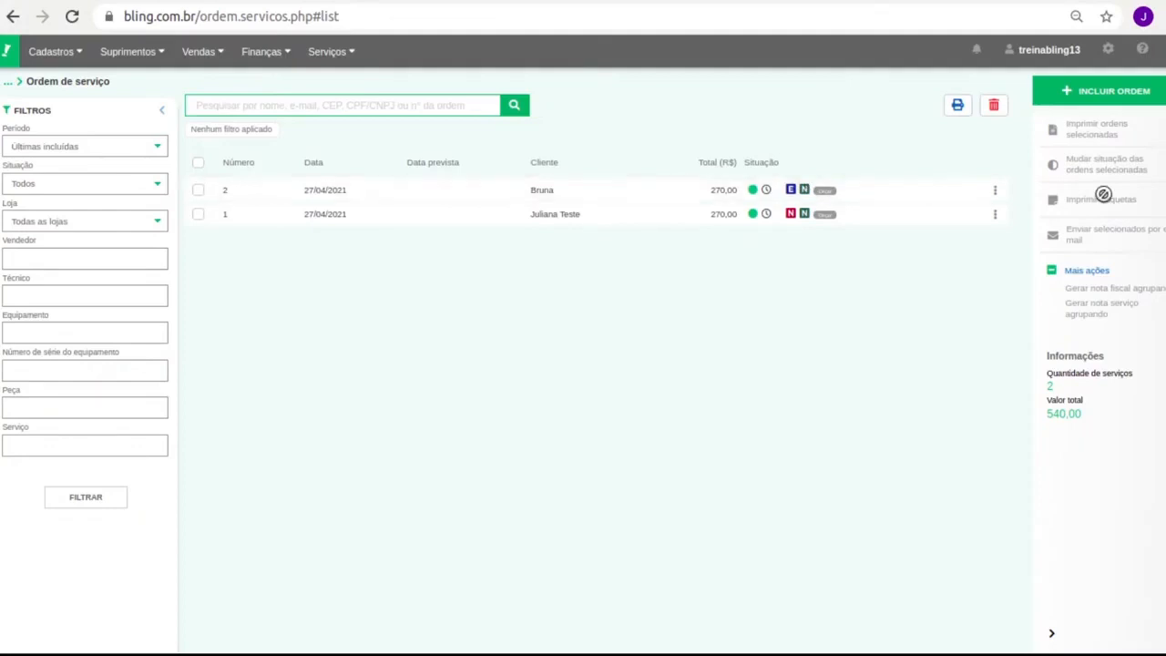
left_click(995, 189)
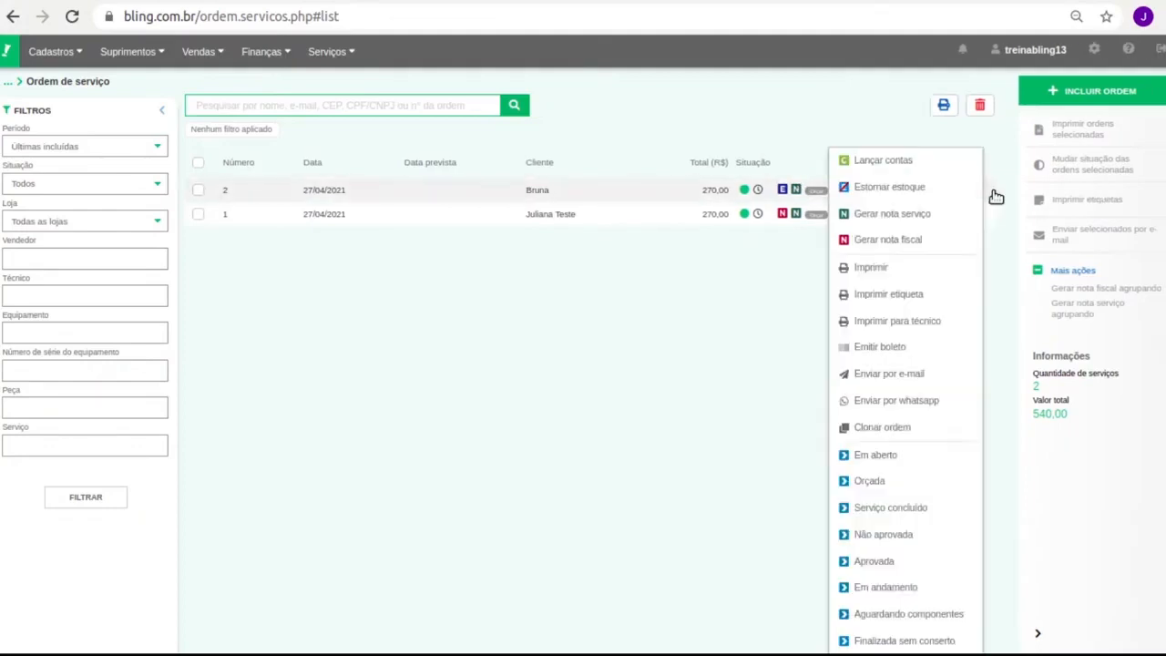
left_click(930, 240)
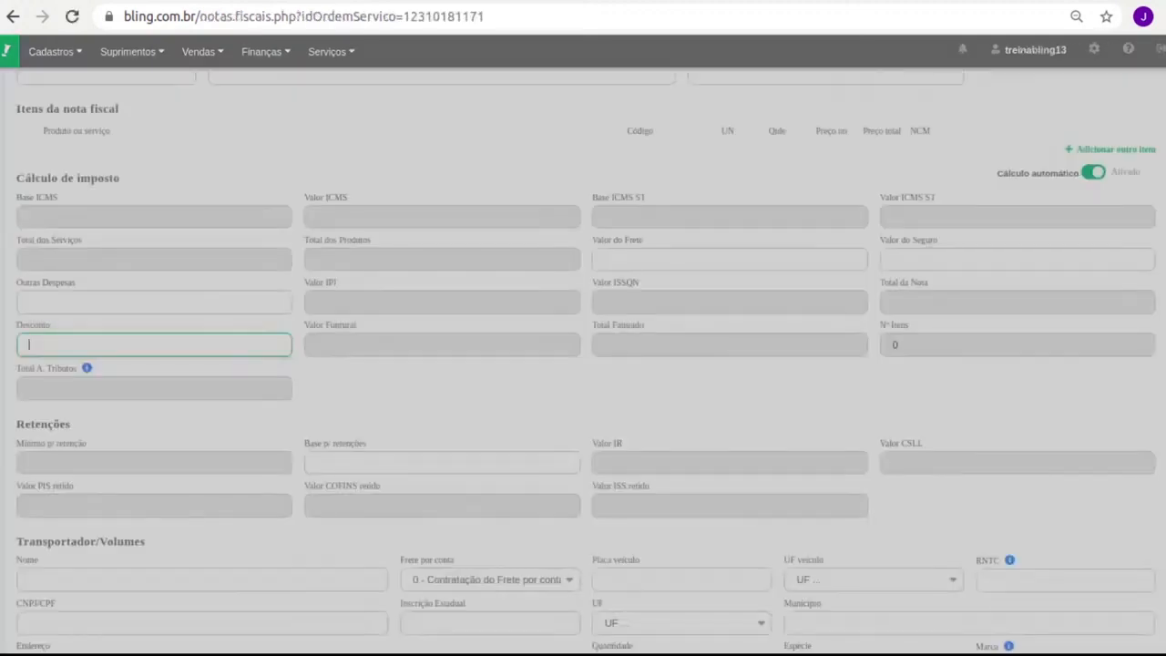
Set the payment condition to cash and save the 150,00 product invoice
scroll(417, 262, "up", 2)
scroll(417, 263, "up", 4)
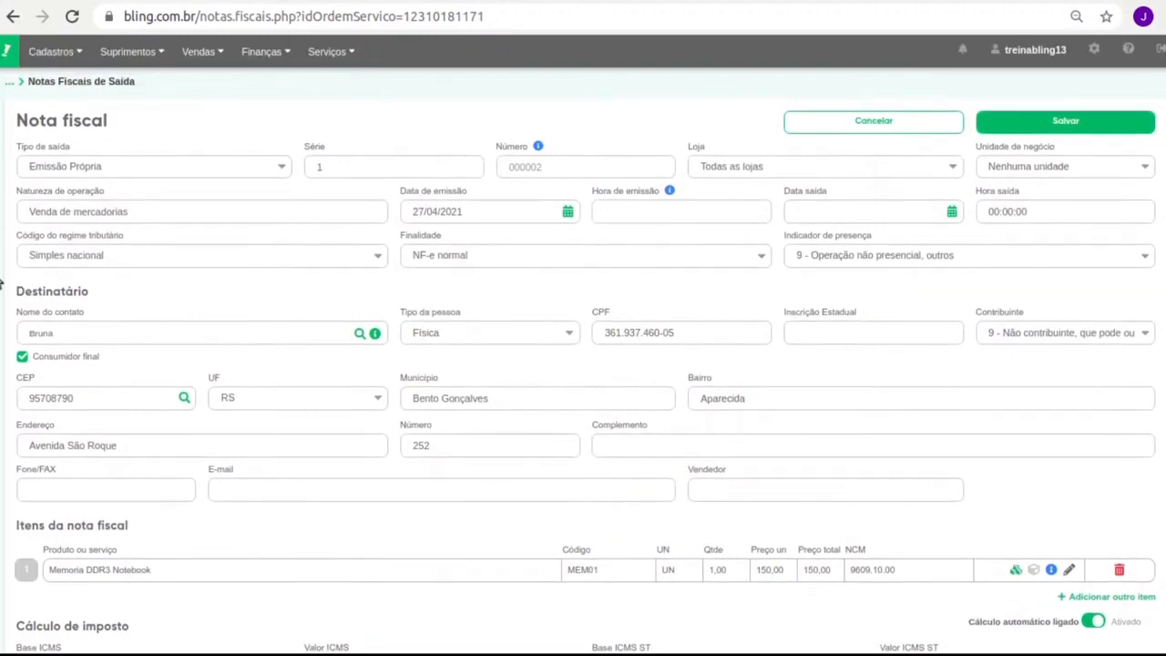
scroll(260, 416, "down", 3)
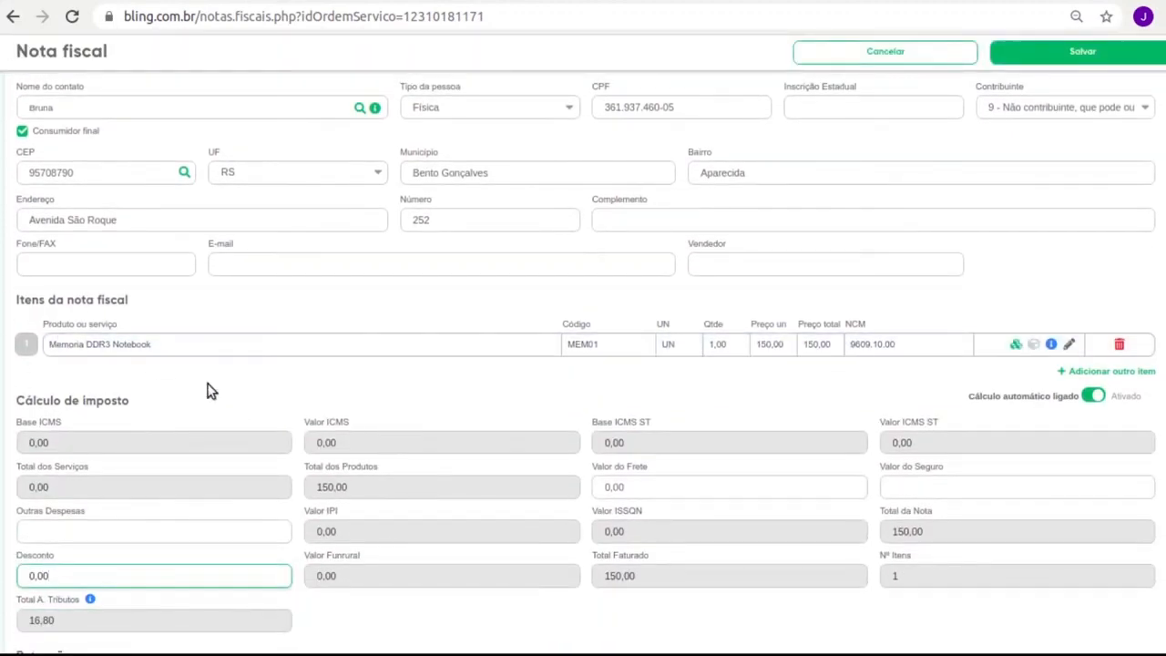
scroll(206, 421, "down", 6)
scroll(203, 426, "down", 5)
scroll(205, 434, "up", 2)
left_click(125, 380)
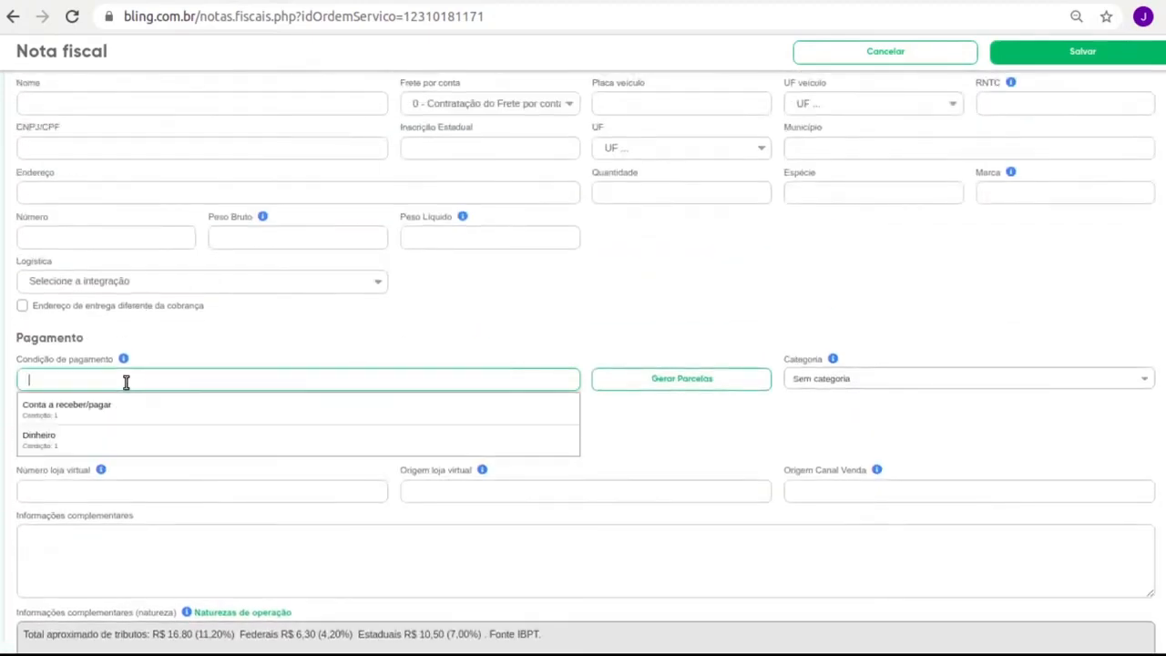
left_click(104, 438)
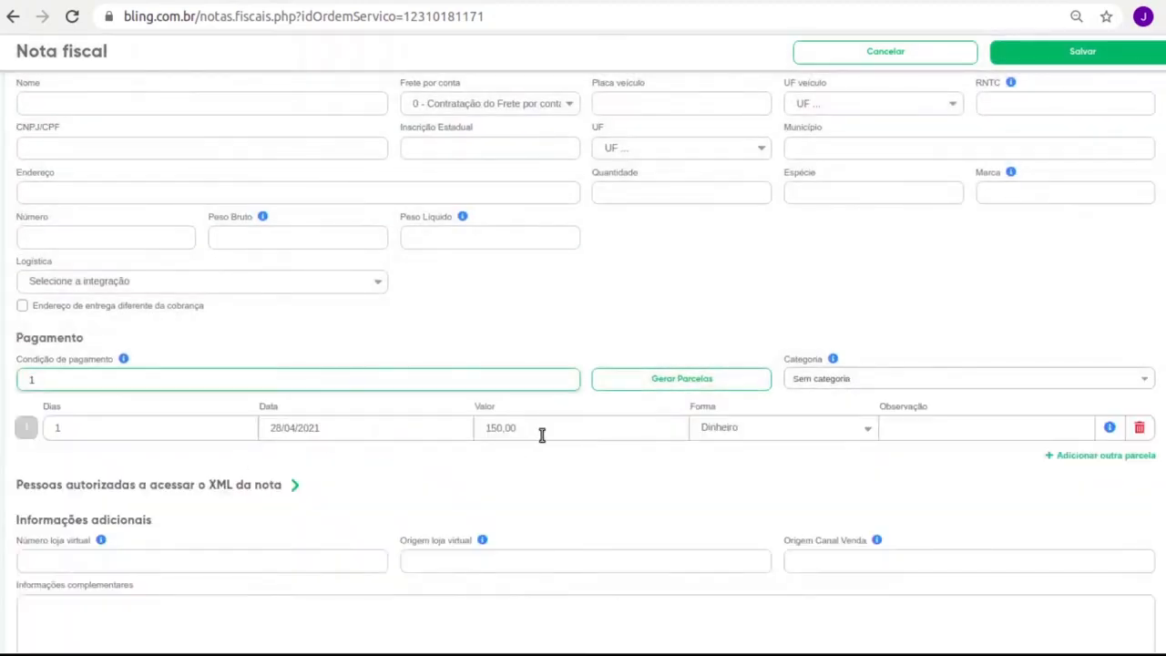
left_click(1106, 56)
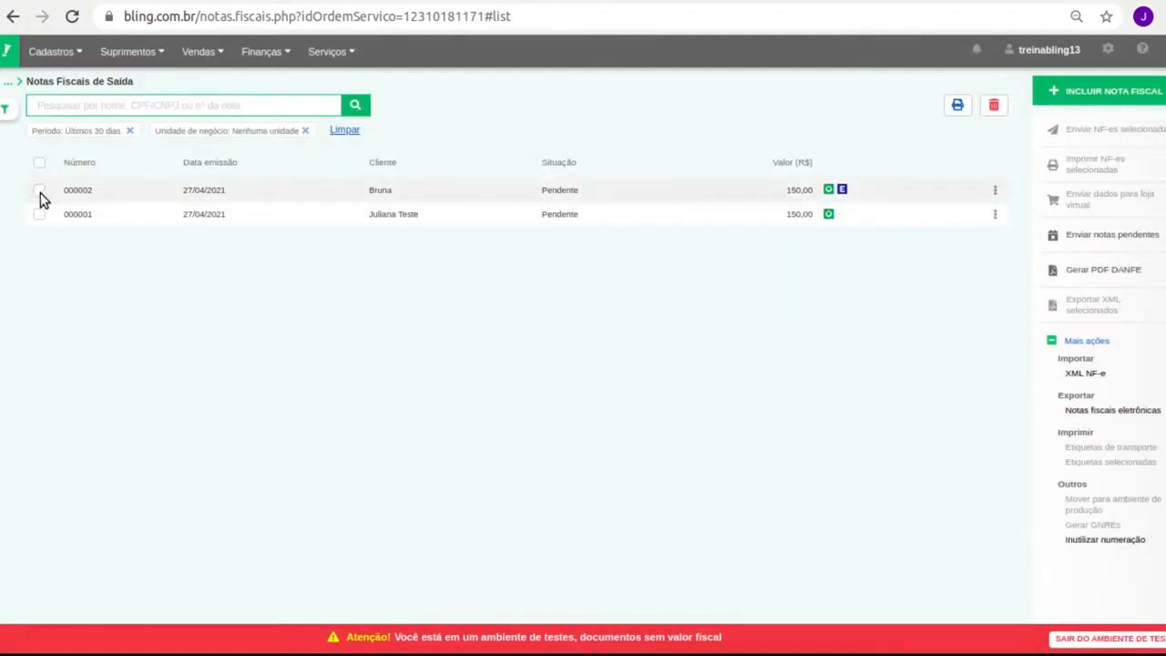
Open the NF-e sending window for invoice 000002, close it unsent, and deselect it
left_click(40, 189)
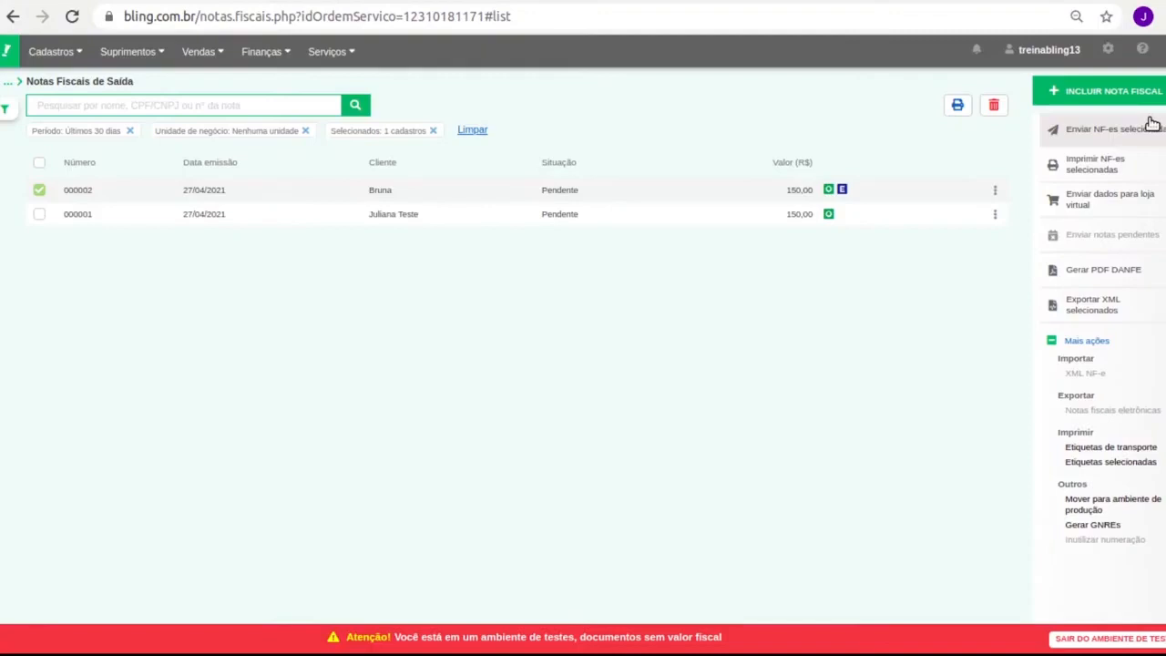
left_click(996, 190)
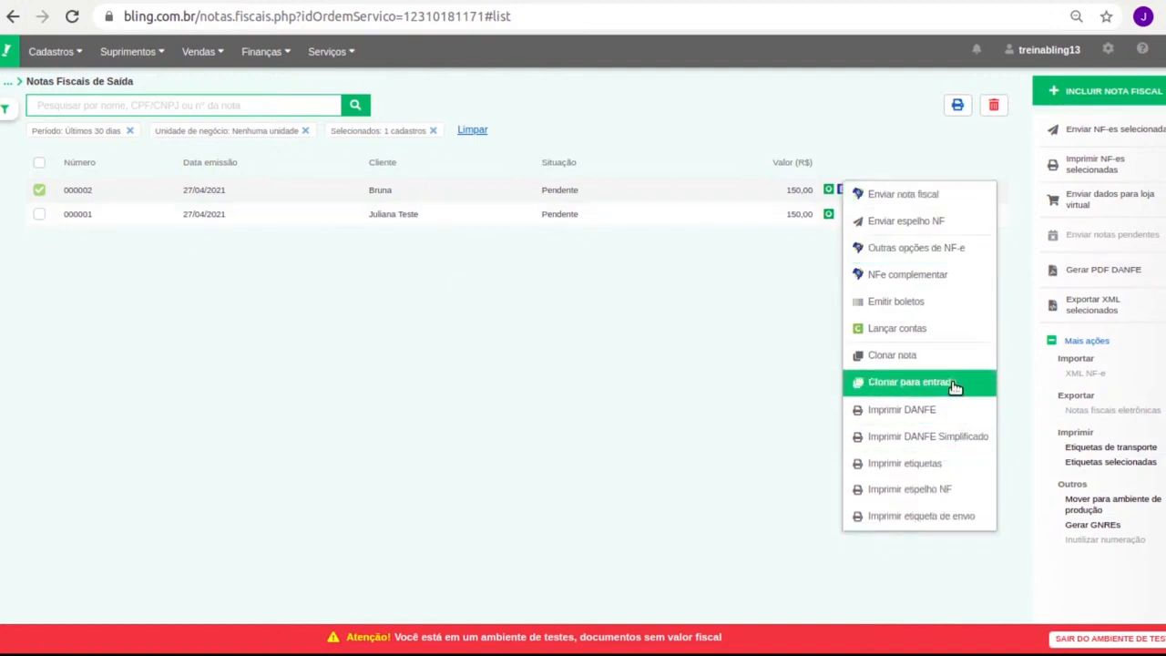
left_click(392, 312)
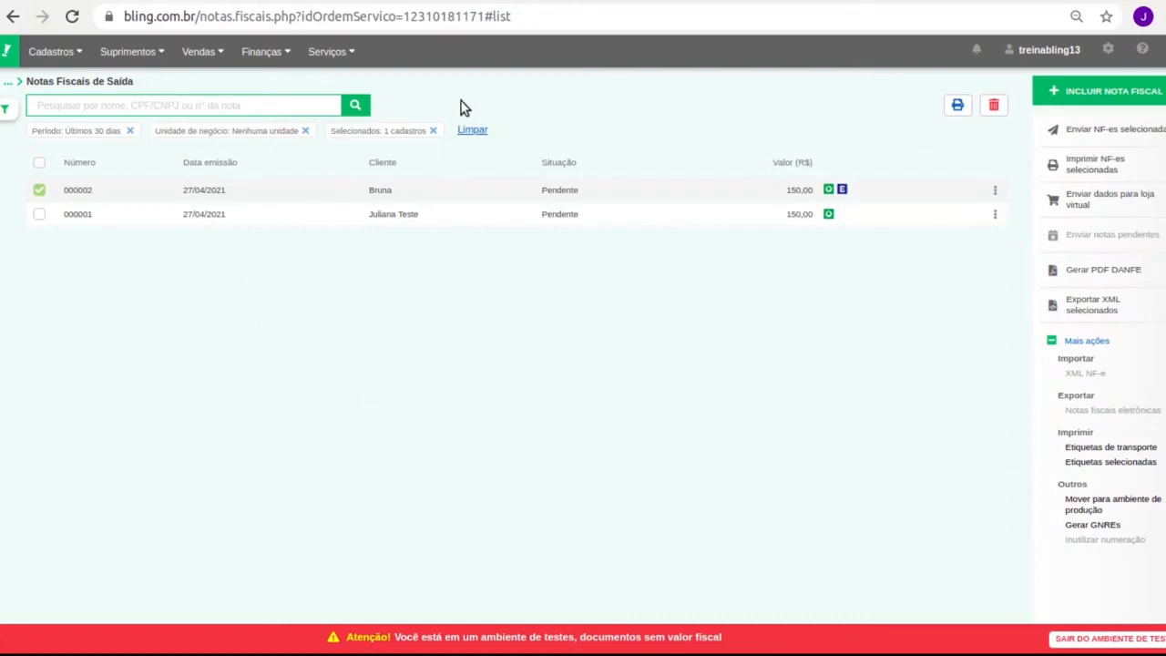
left_click(993, 193)
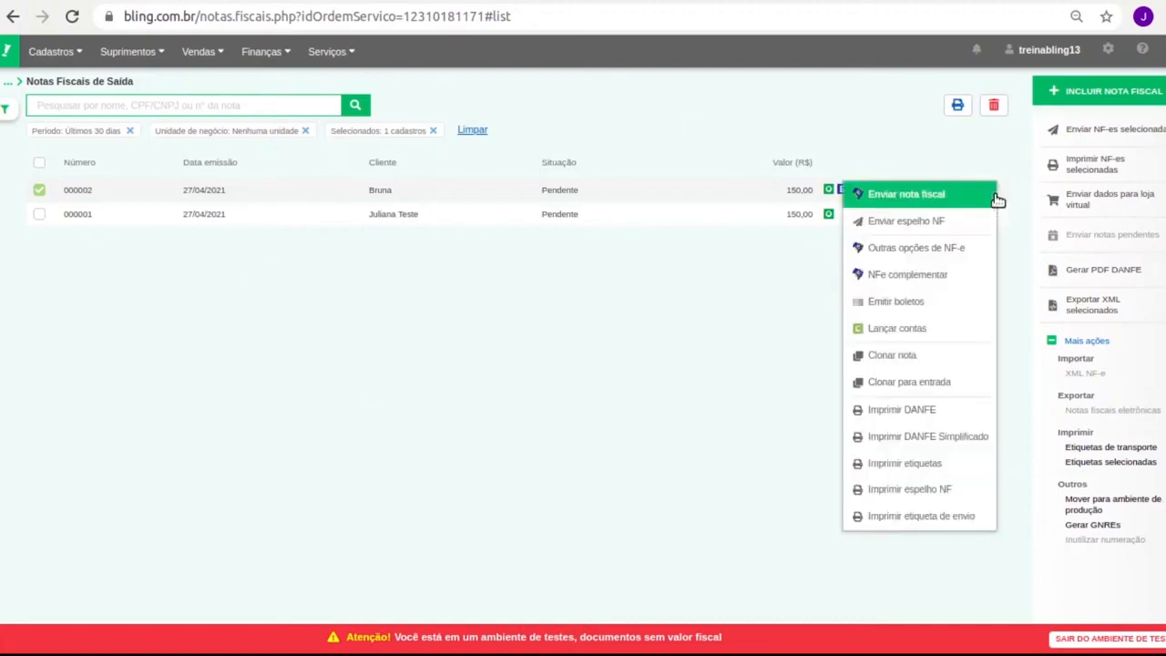
left_click(910, 201)
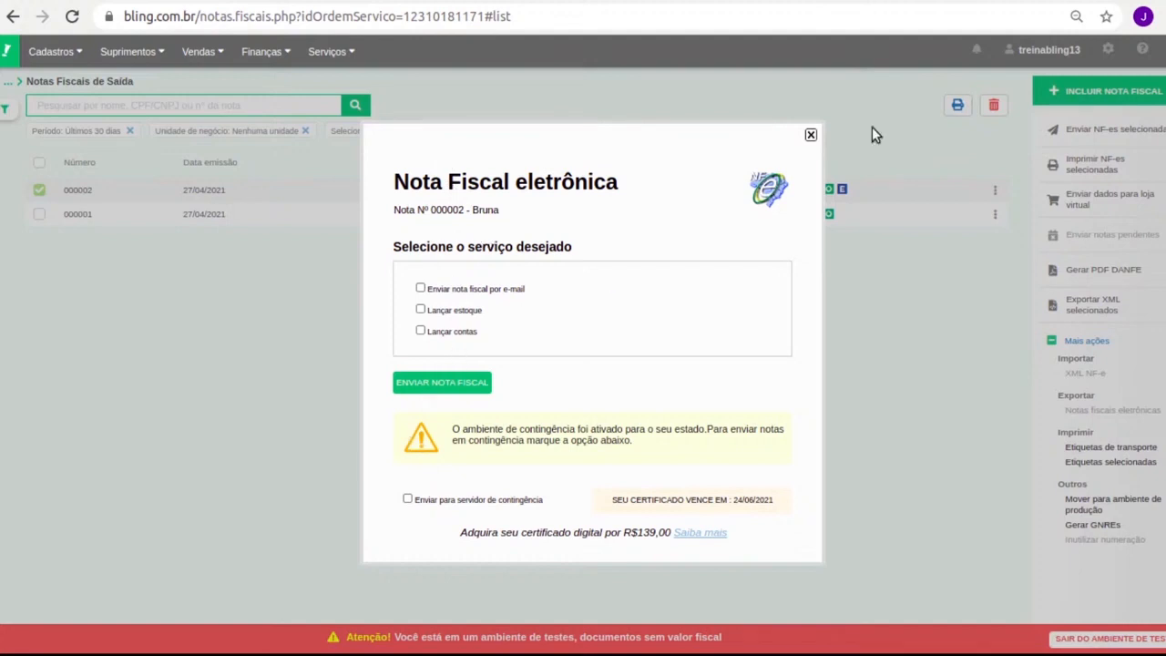
left_click(810, 137)
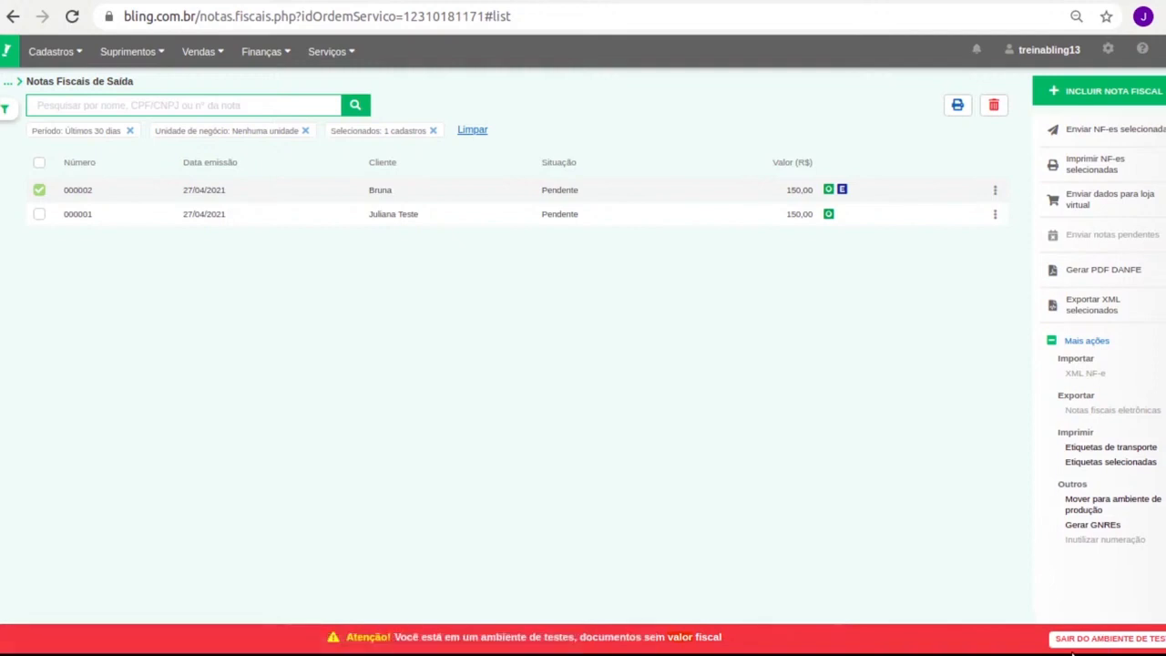
left_click(39, 191)
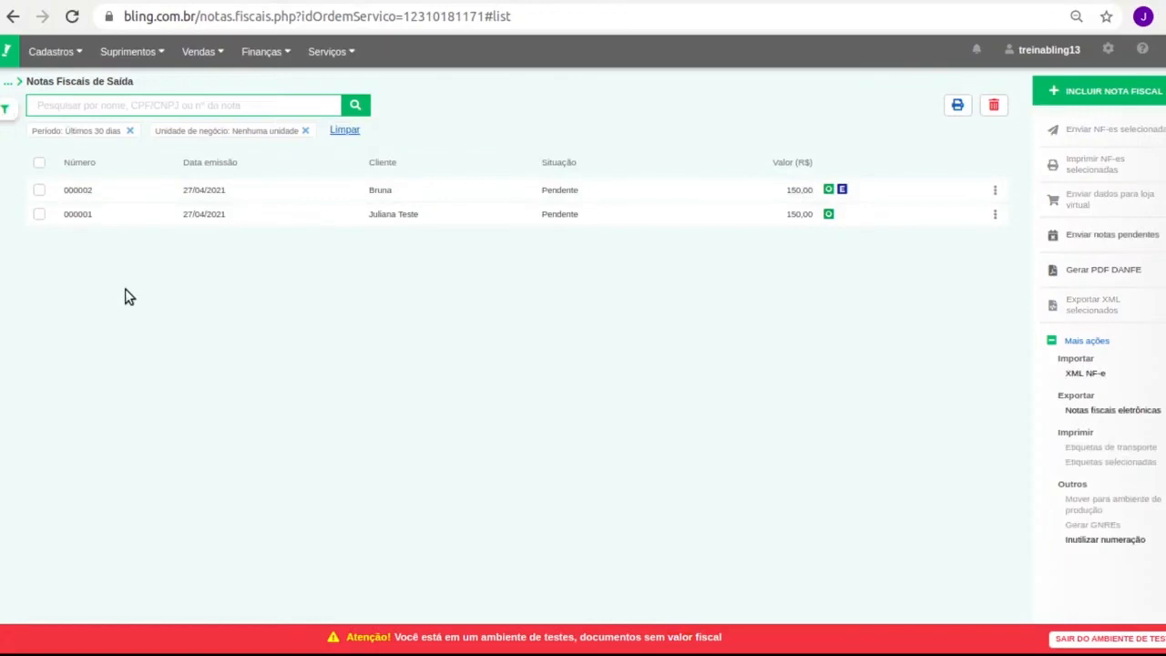
Remove the Em aberto filter from Ordem de Serviço so orders 1 and 2 appear
mouse_move(354, 53)
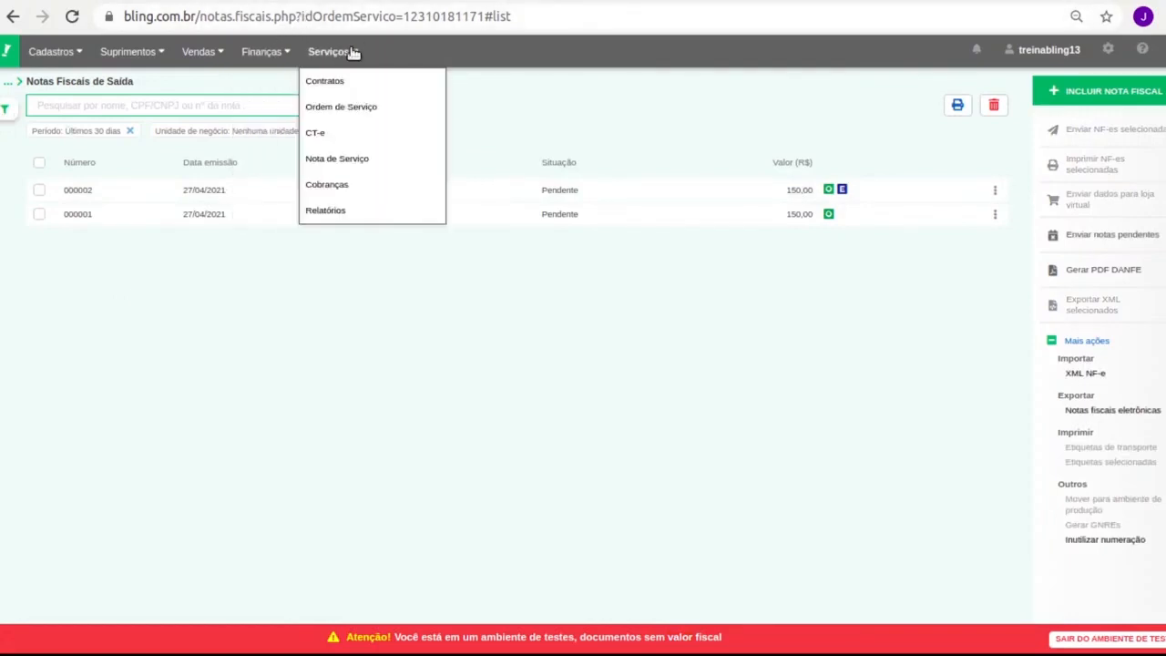
left_click(374, 112)
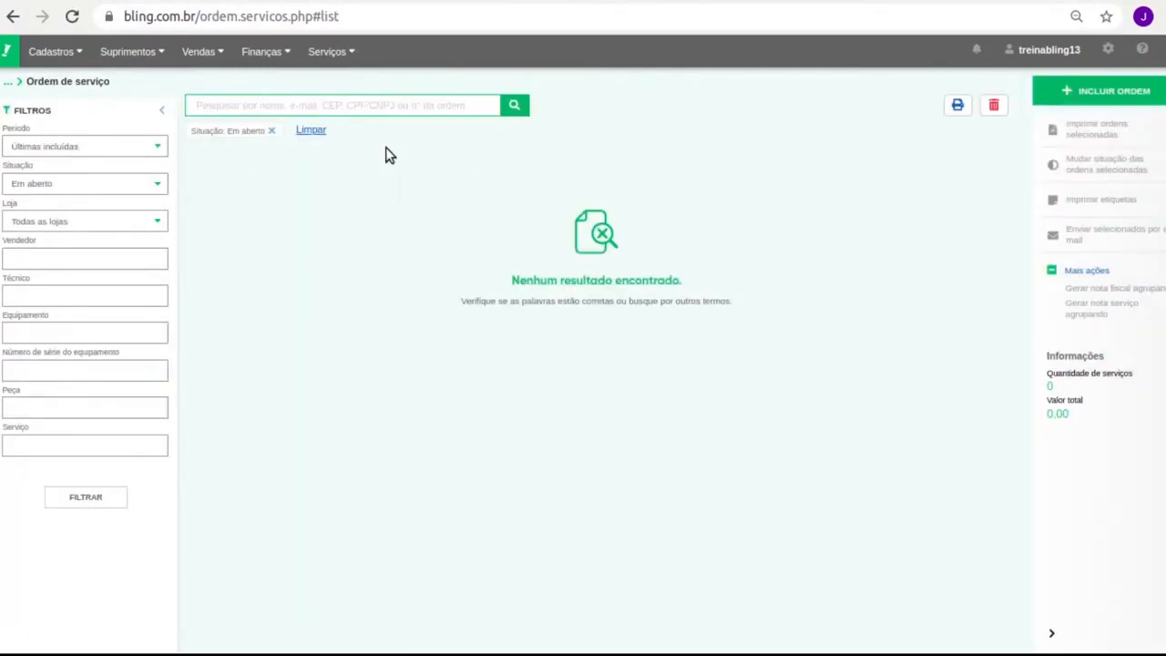
left_click(272, 131)
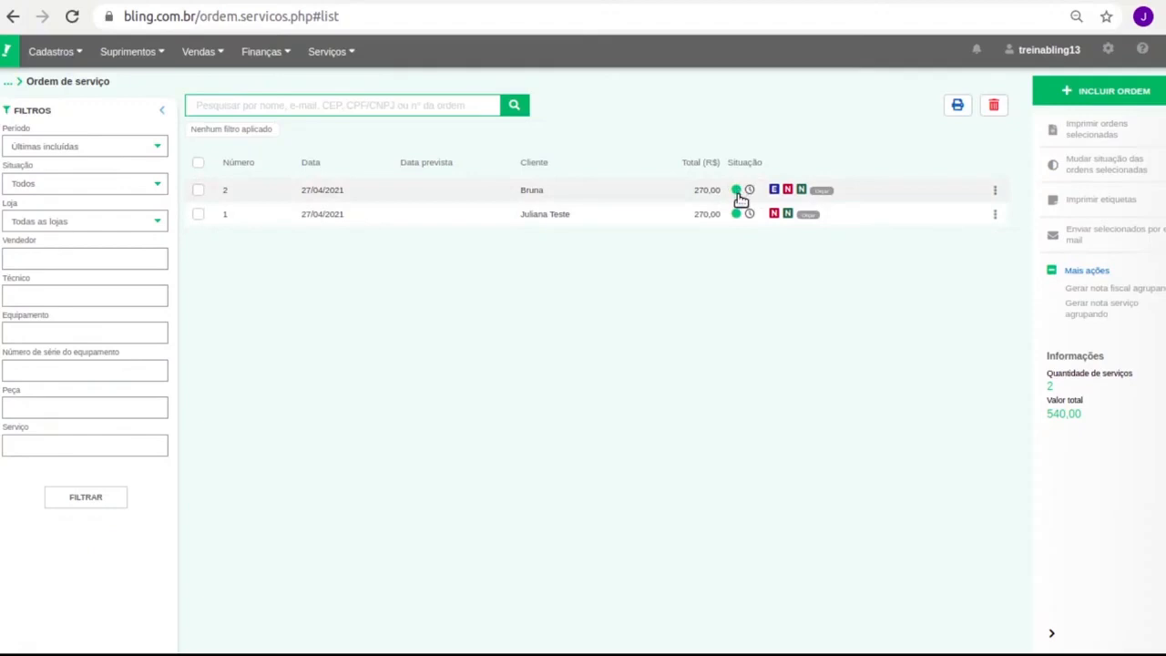
Review service order 2's details, then cancel without saving
left_click(528, 194)
scroll(466, 302, "down", 1)
scroll(465, 302, "down", 8)
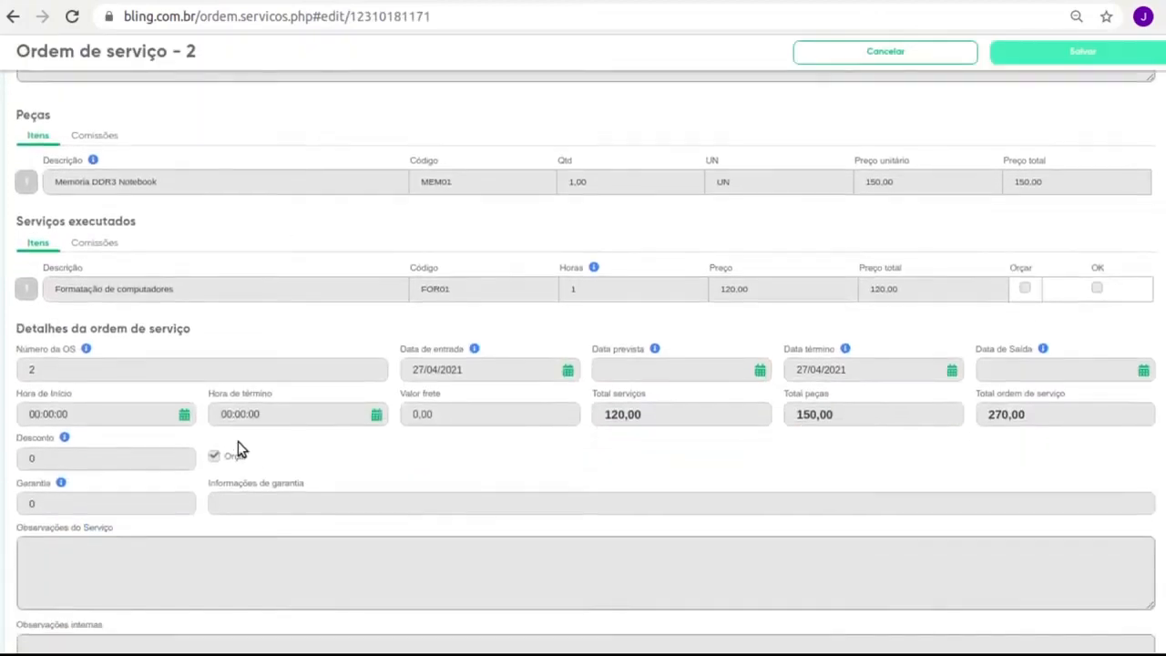
scroll(125, 513, "down", 1)
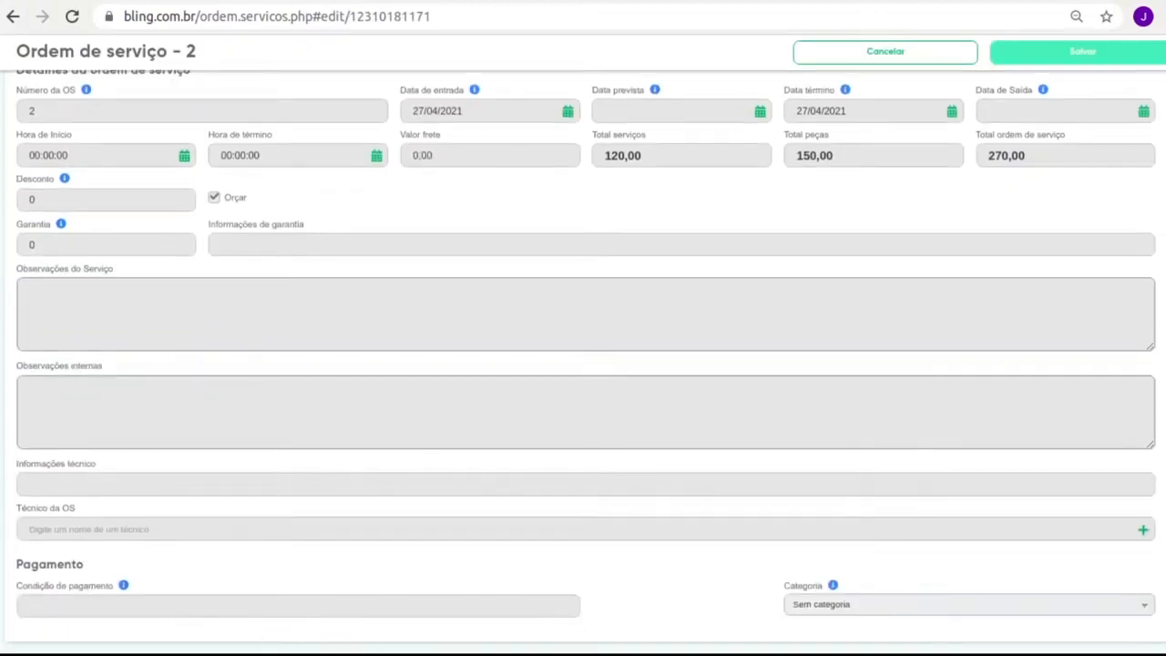
left_click(913, 47)
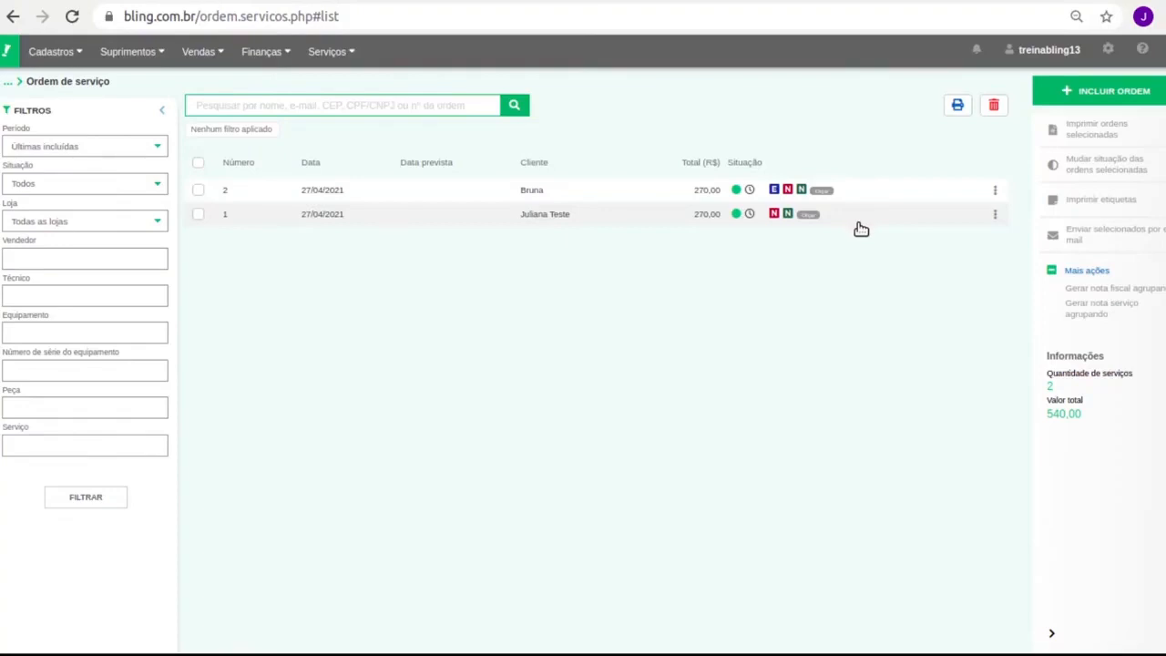
Check order 2's available actions, then open the Nota de Serviço list
left_click(996, 190)
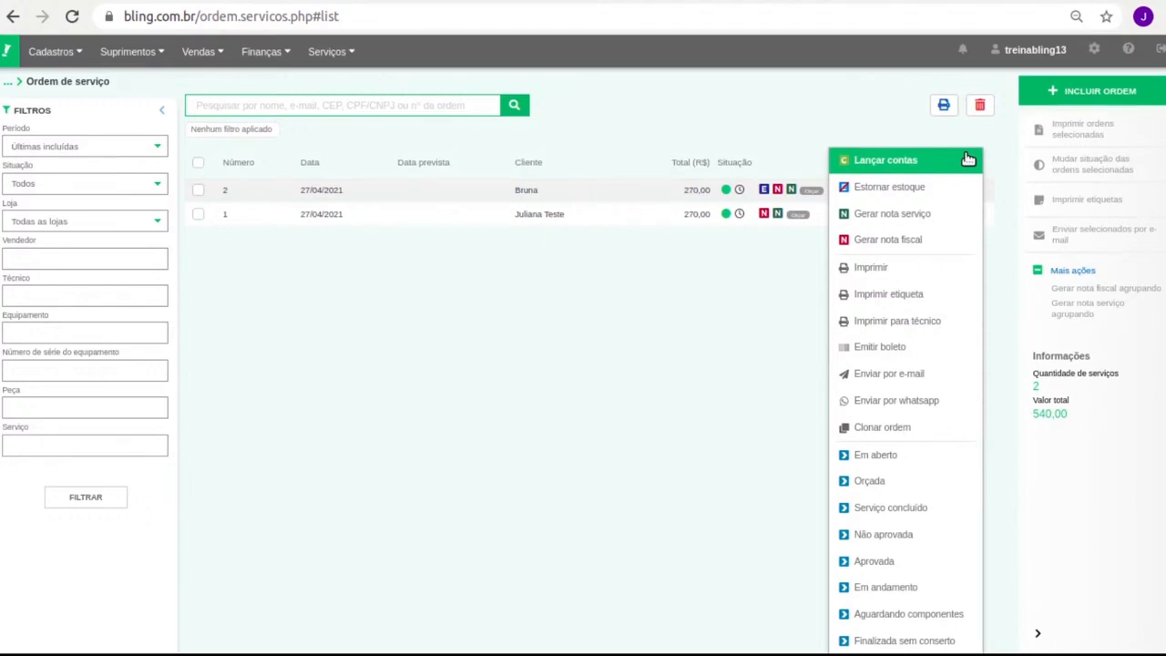
left_click(581, 288)
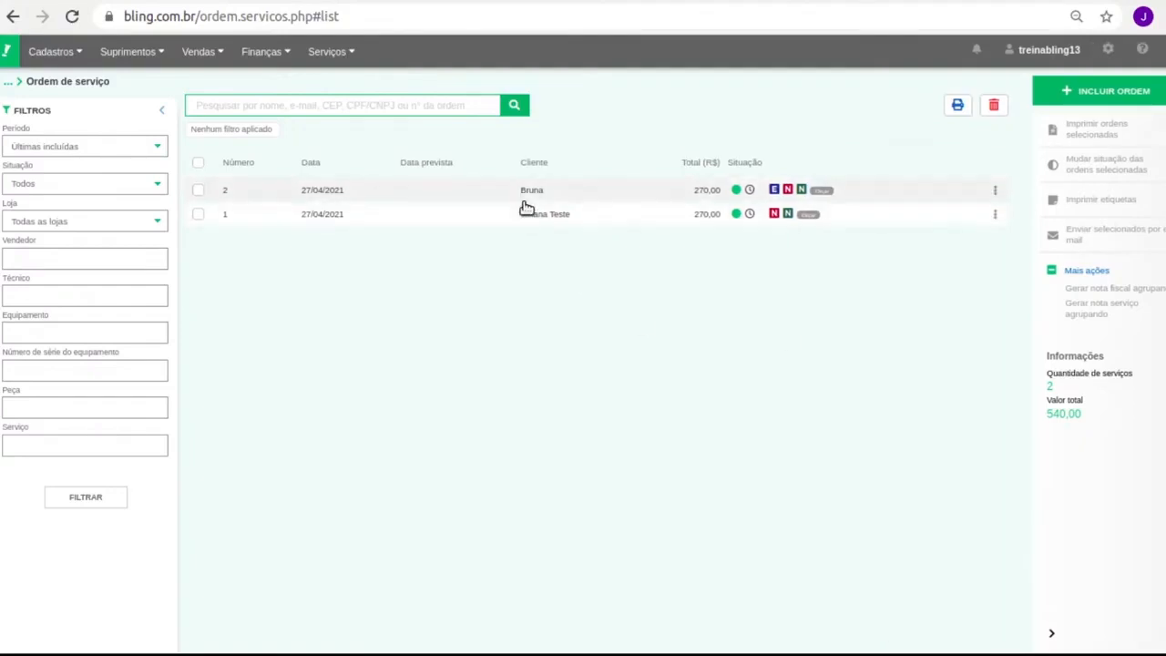
mouse_move(343, 64)
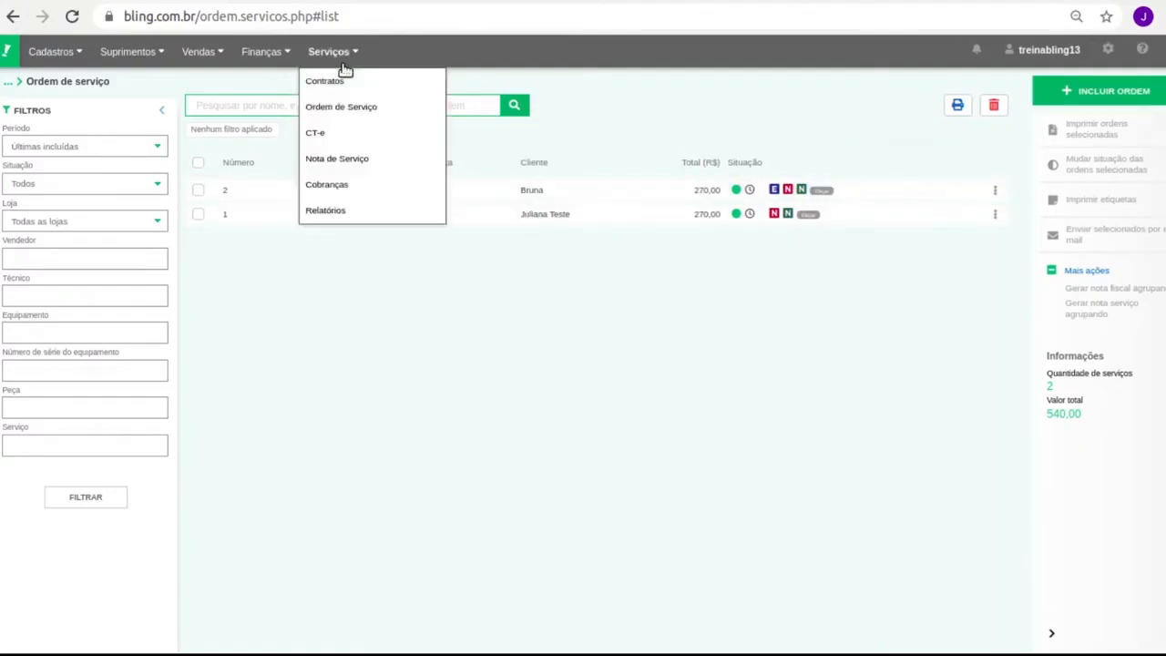
left_click(345, 158)
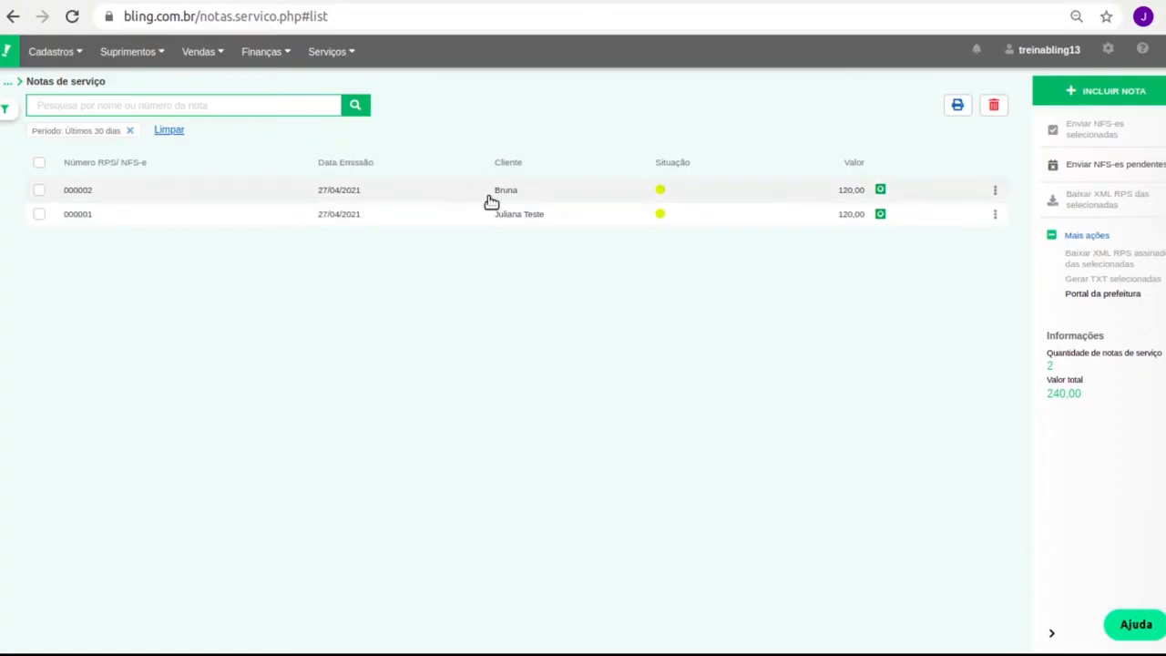
Start service invoice RPS 000003 and choose an existing customer, auto-filling CNPJ and address
left_click(352, 50)
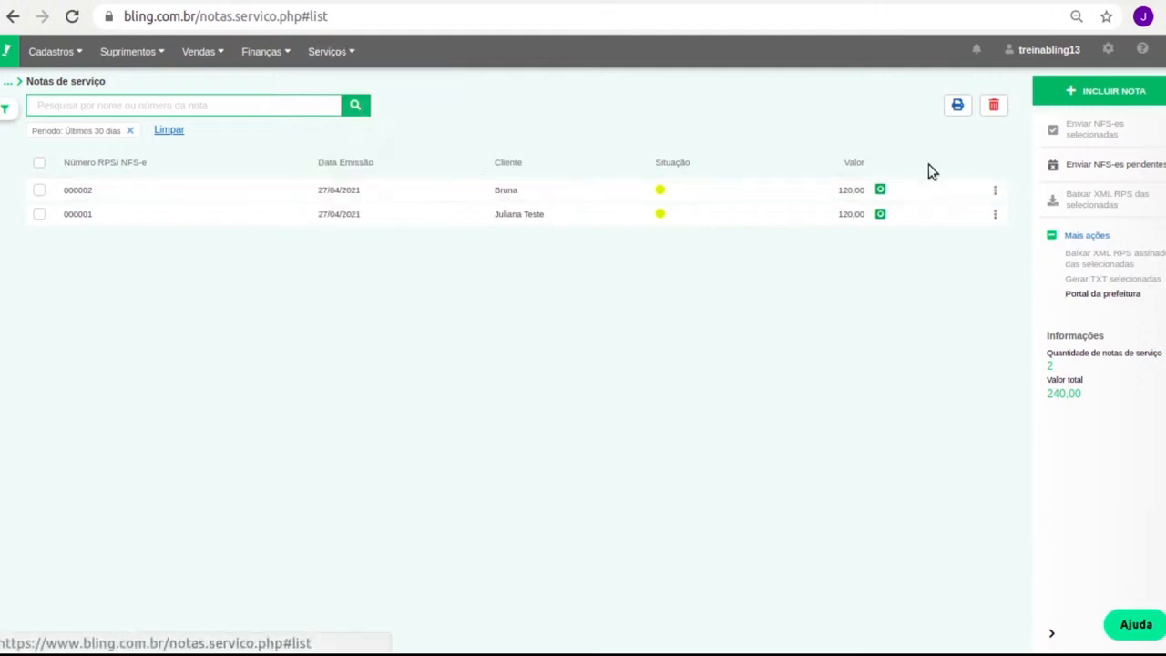
left_click(1113, 92)
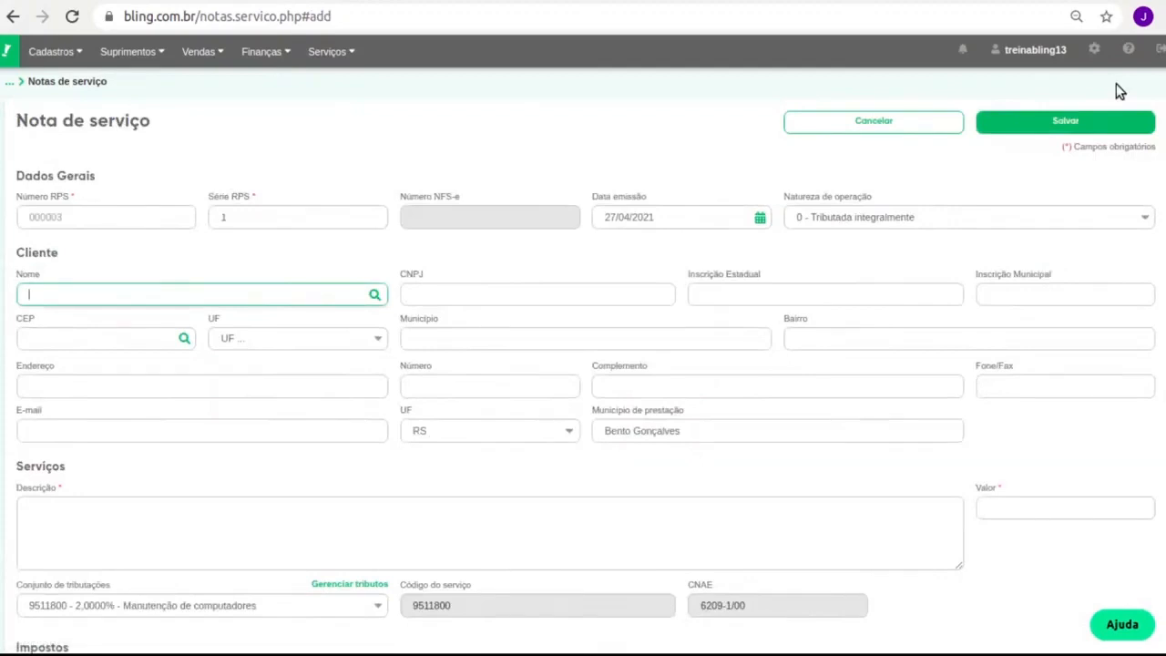
type("%%")
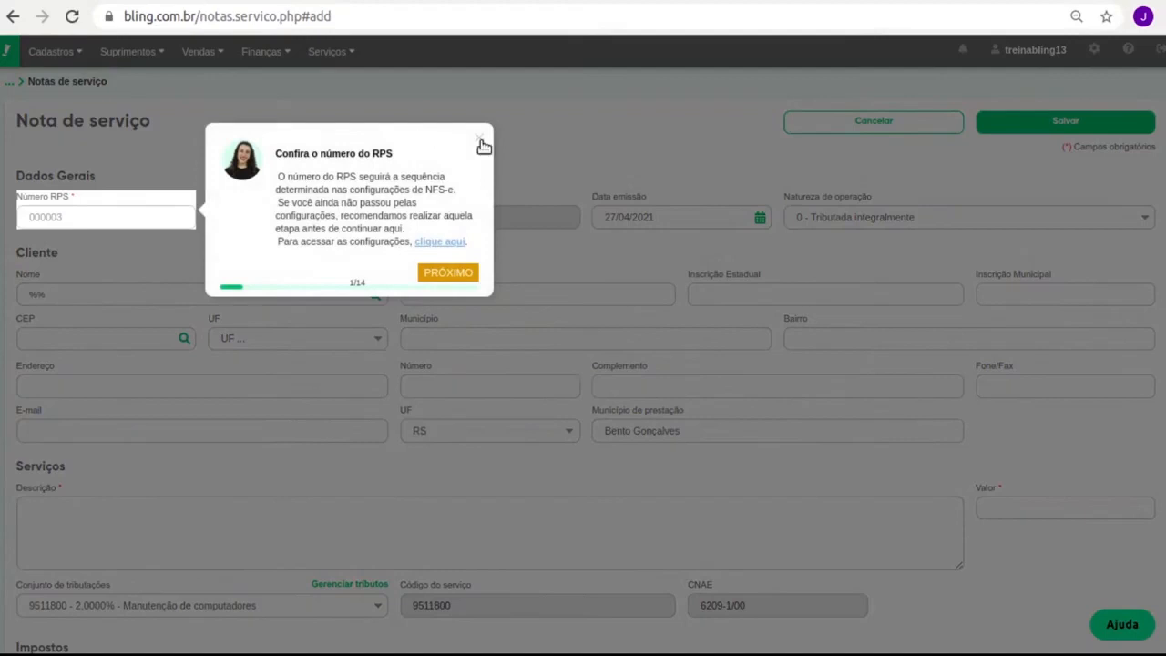
left_click(480, 141)
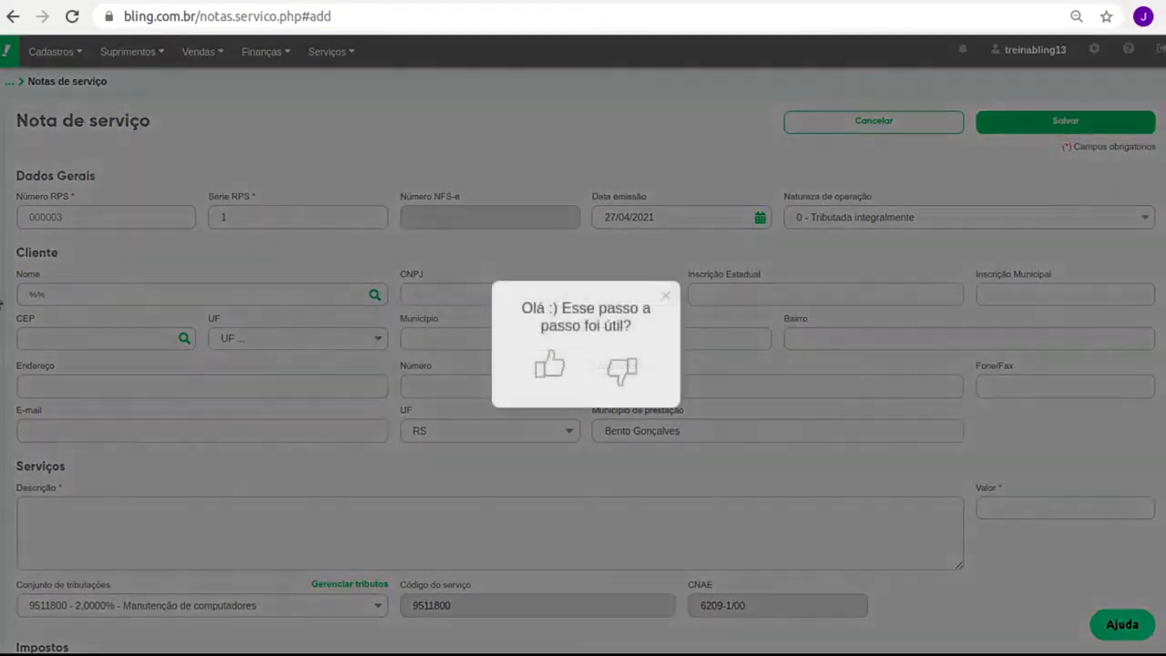
left_click(668, 301)
left_click(132, 298)
key("Down")
key("Down")
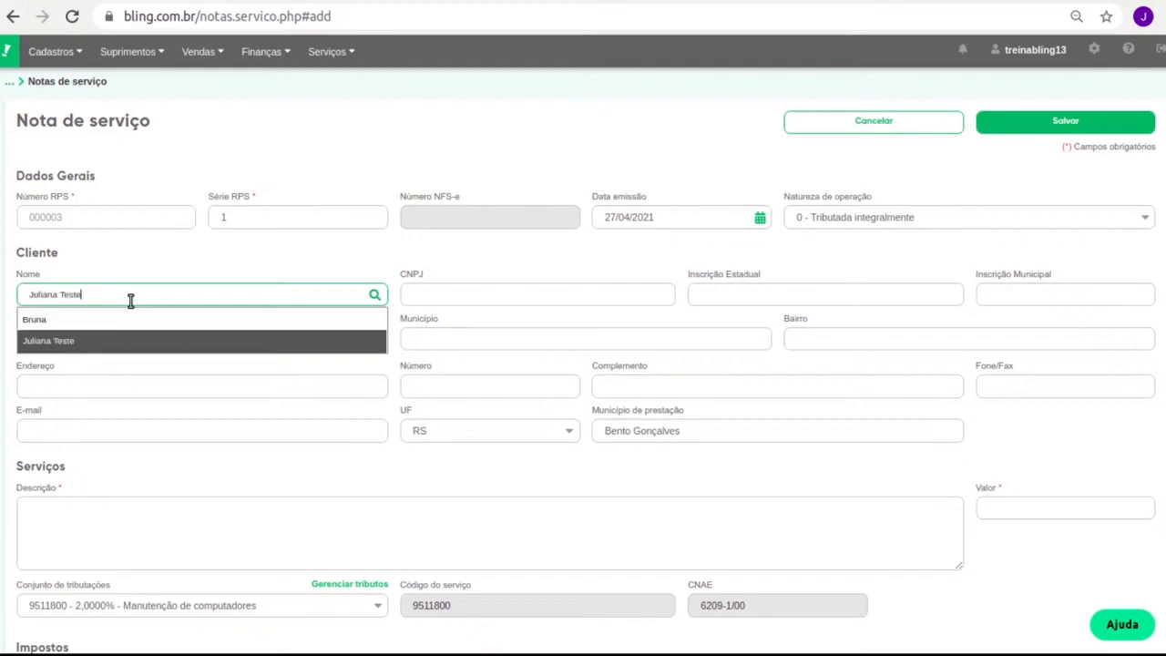
left_click(111, 340)
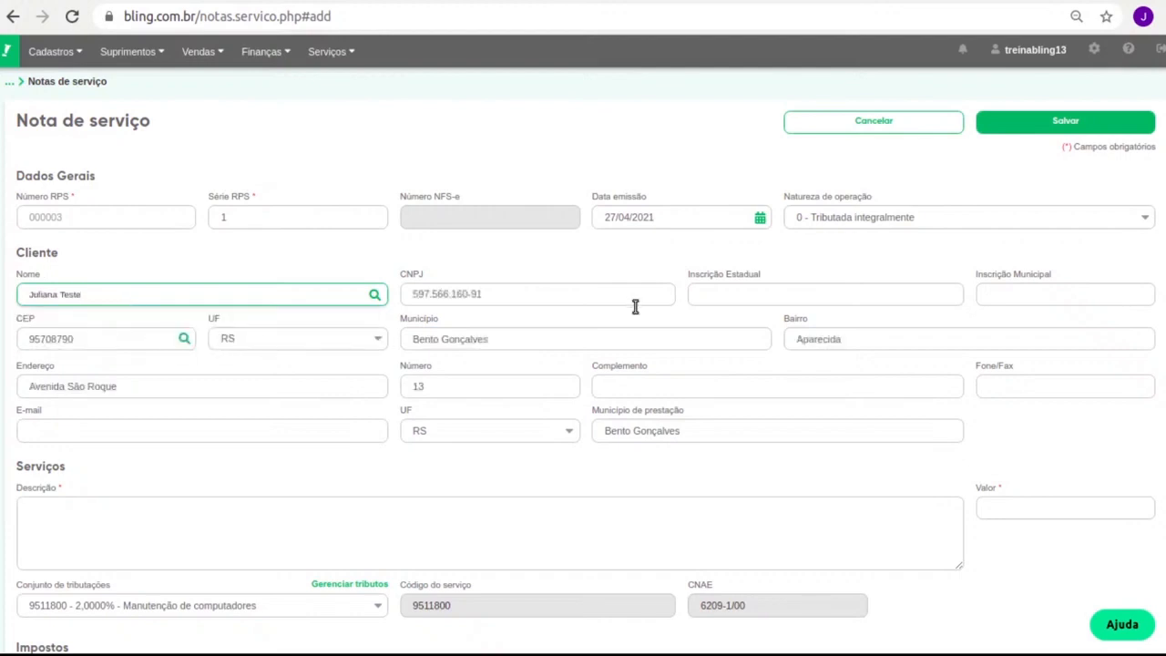
scroll(508, 411, "down", 3)
scroll(508, 411, "up", 3)
scroll(494, 395, "down", 2)
Describe the service as 'Formatação de computador' with a value of 150,00
left_click(185, 406)
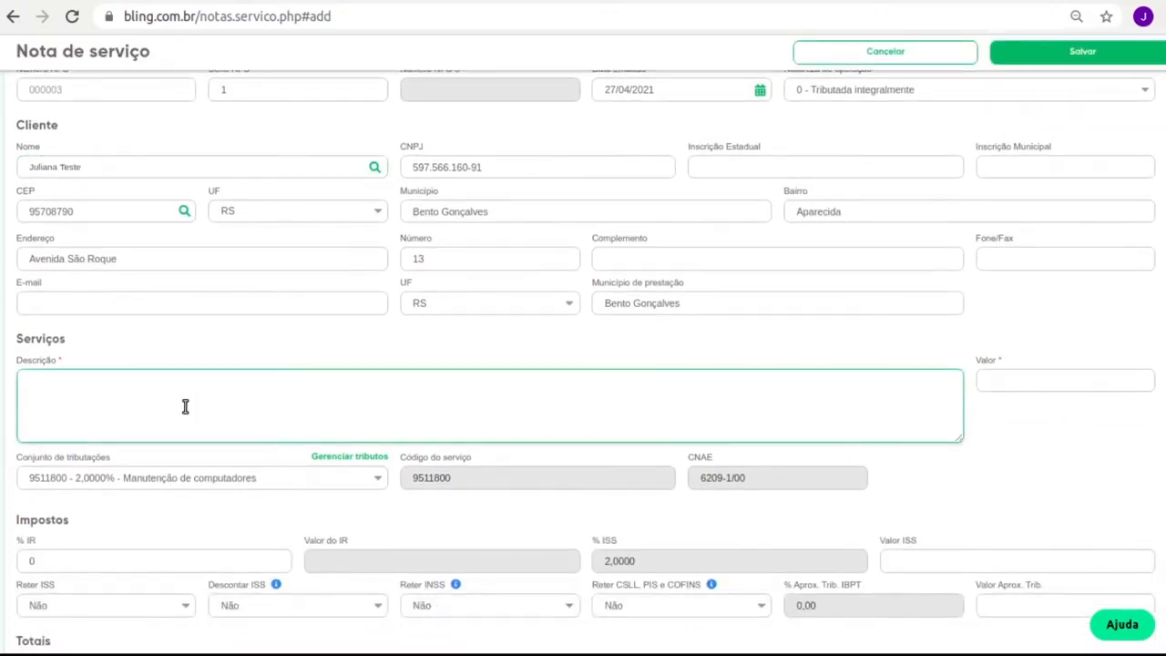
type("Formatação de computador")
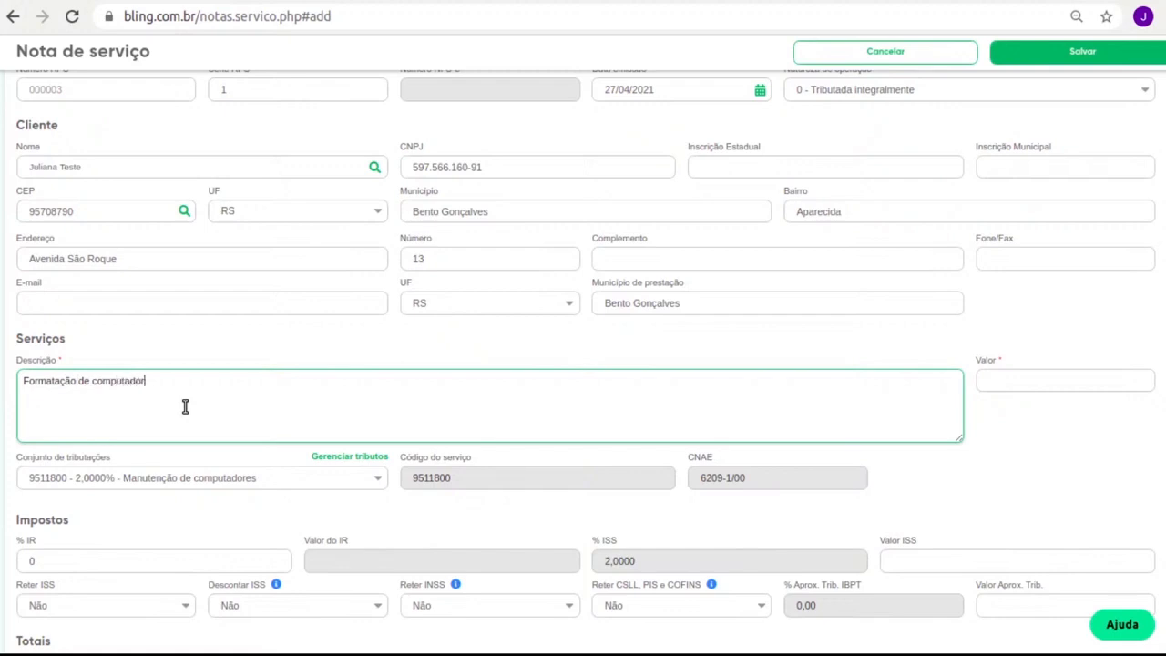
scroll(186, 405, "down", 1)
scroll(346, 307, "down", 1)
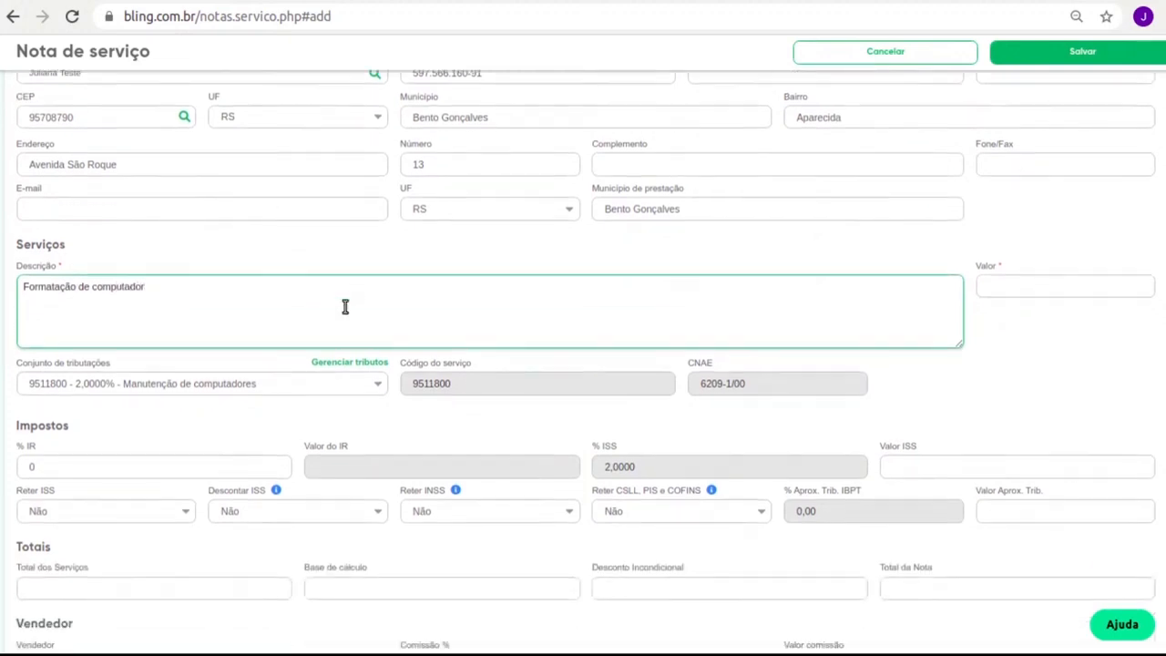
left_click(155, 387)
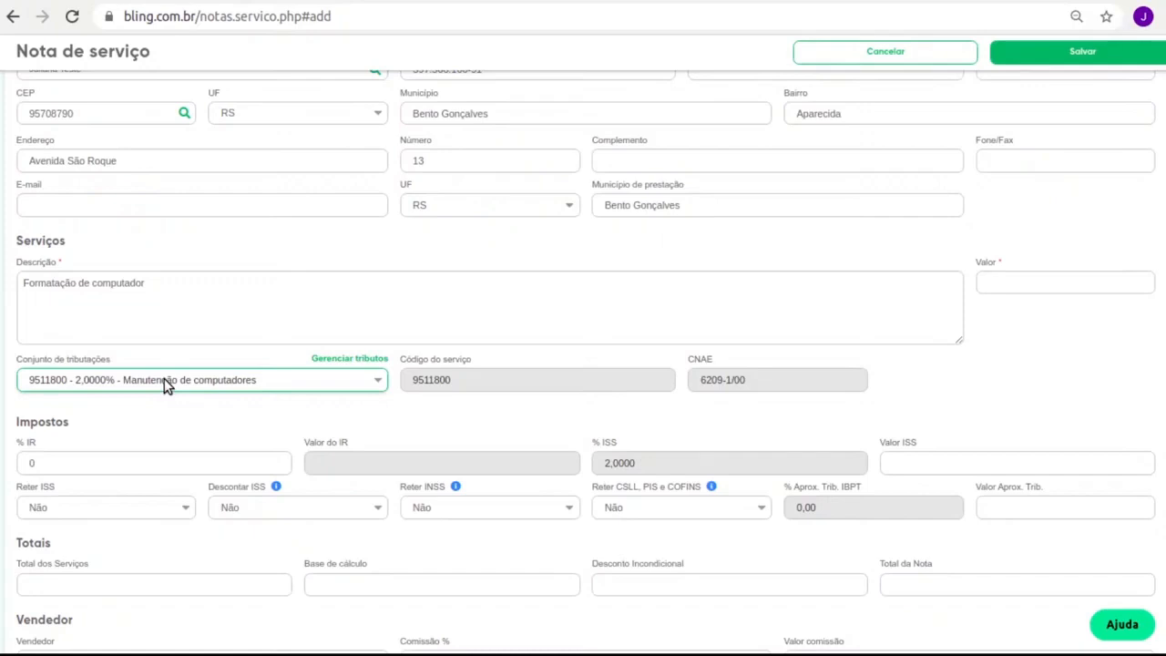
left_click(1002, 279)
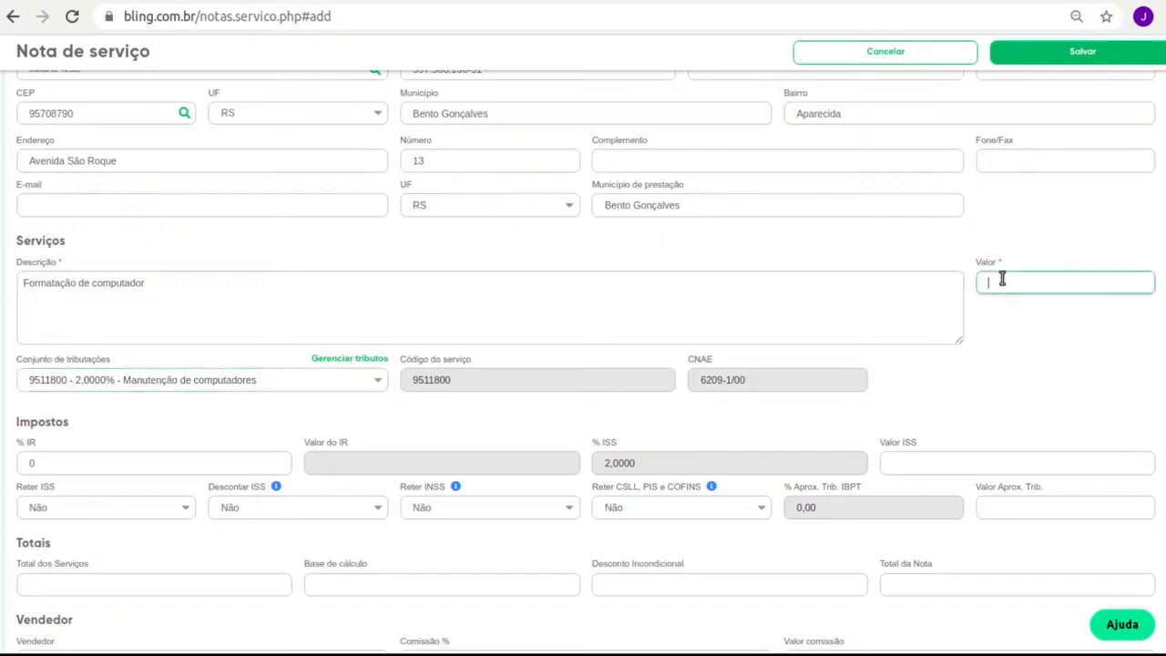
type("150,00")
left_click(817, 304)
Set one Dinheiro installment as the payment condition and save invoice 000003
scroll(820, 300, "down", 1)
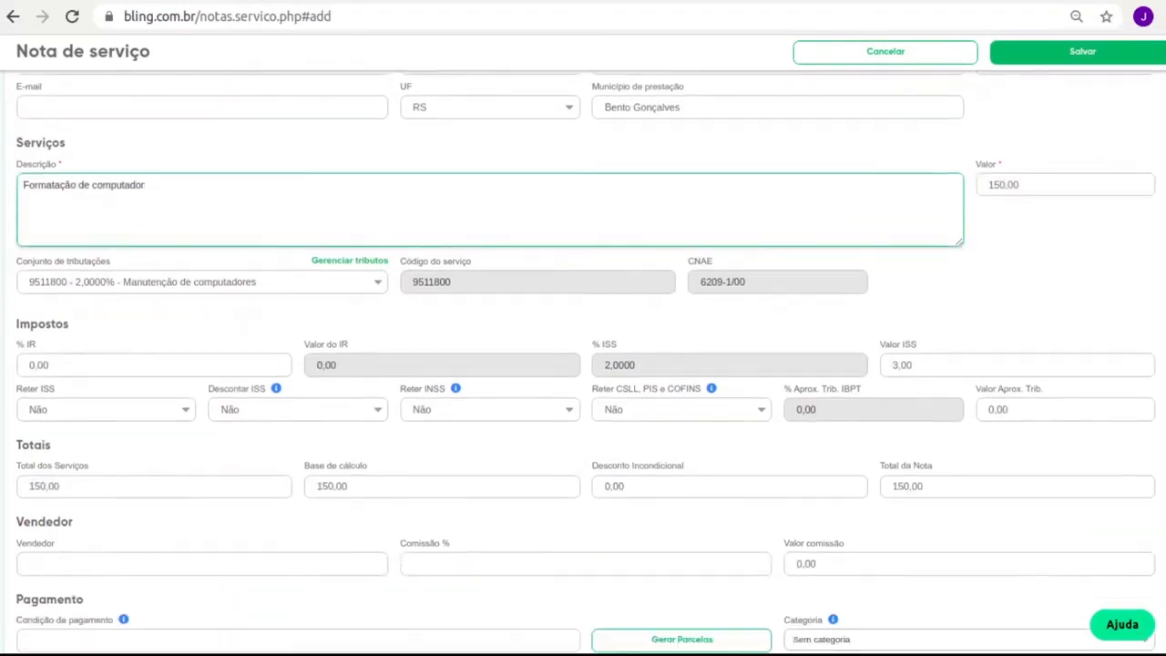
scroll(247, 373, "down", 1)
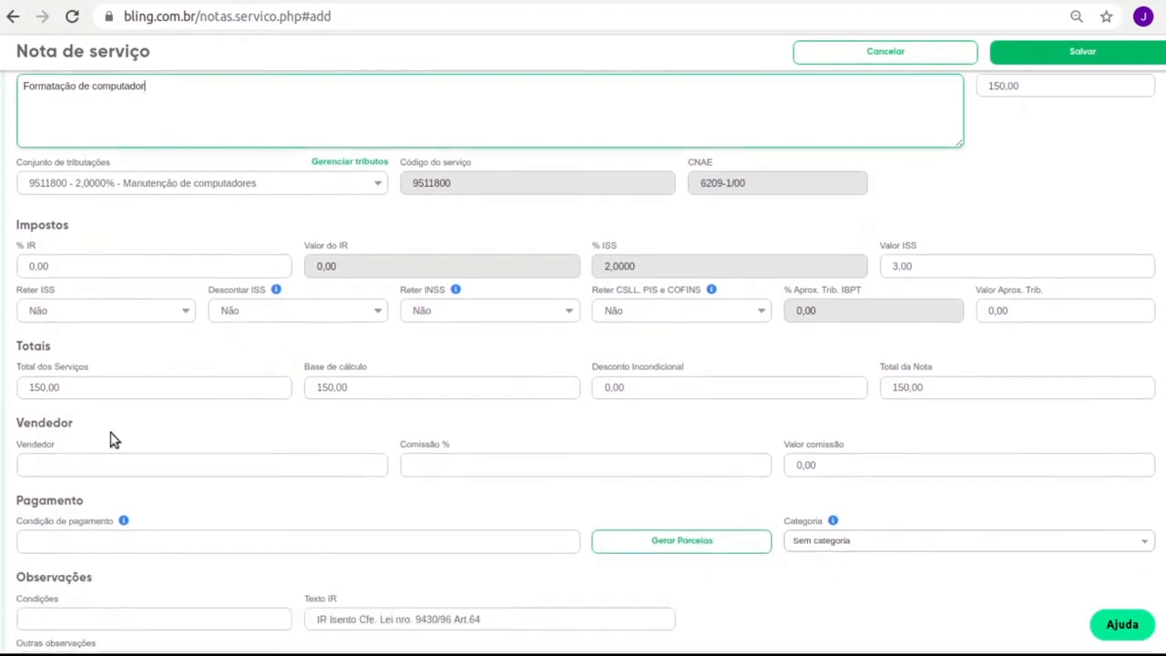
scroll(112, 437, "down", 1)
left_click(177, 447)
left_click(111, 367)
left_click(526, 367)
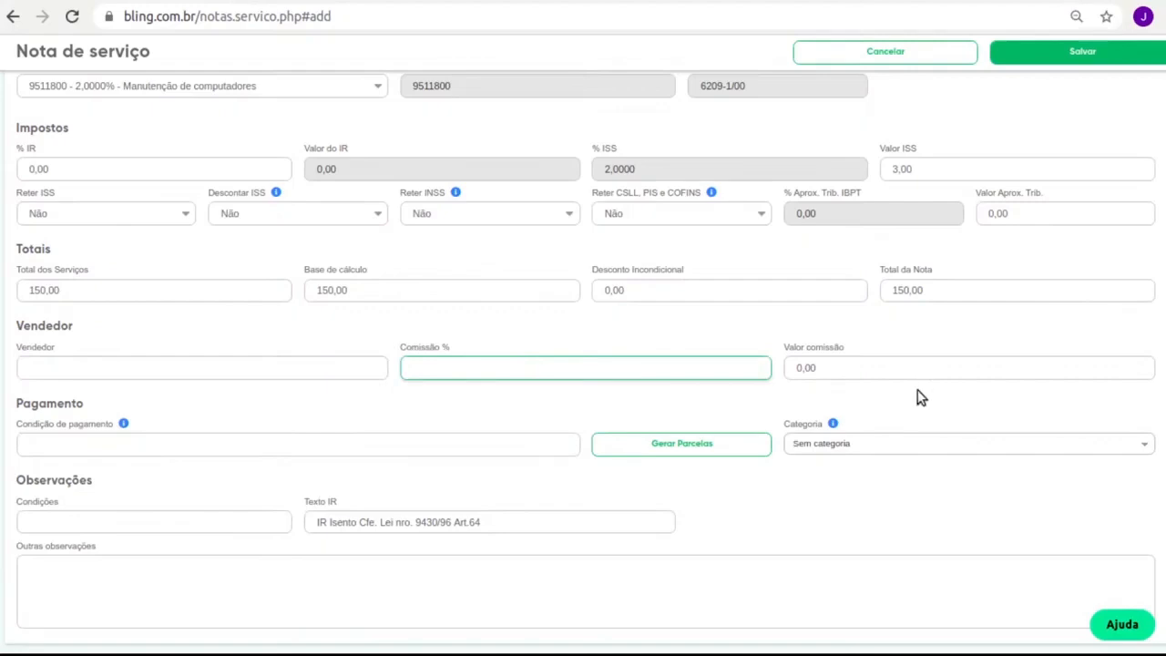
left_click(84, 443)
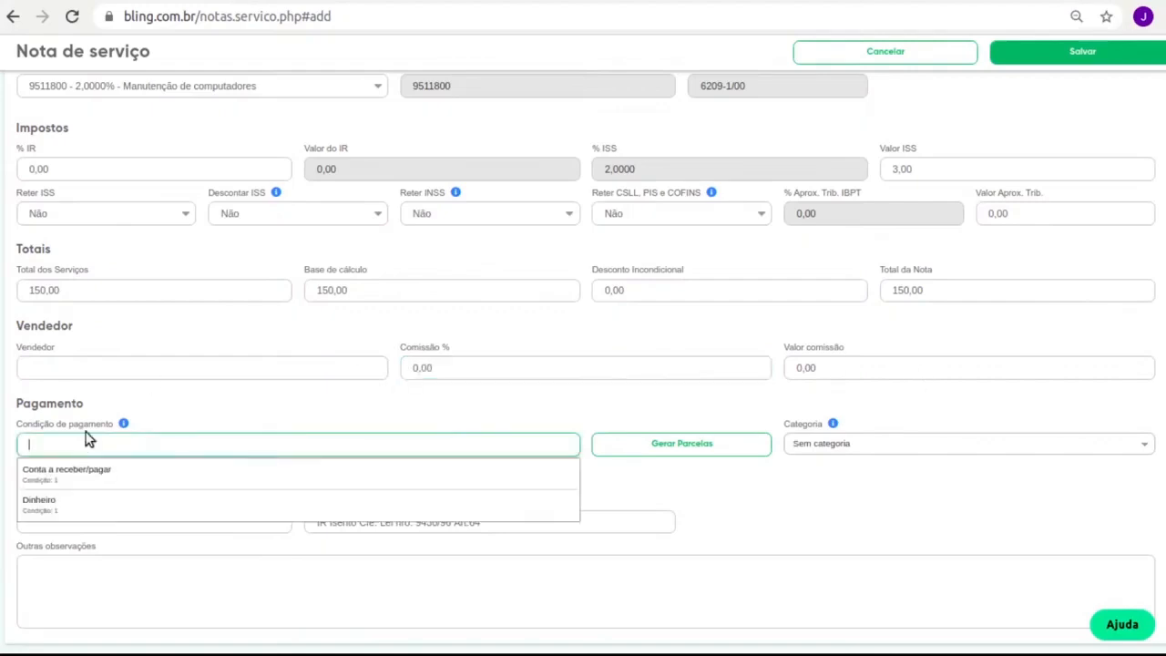
left_click(55, 505)
scroll(590, 489, "down", 1)
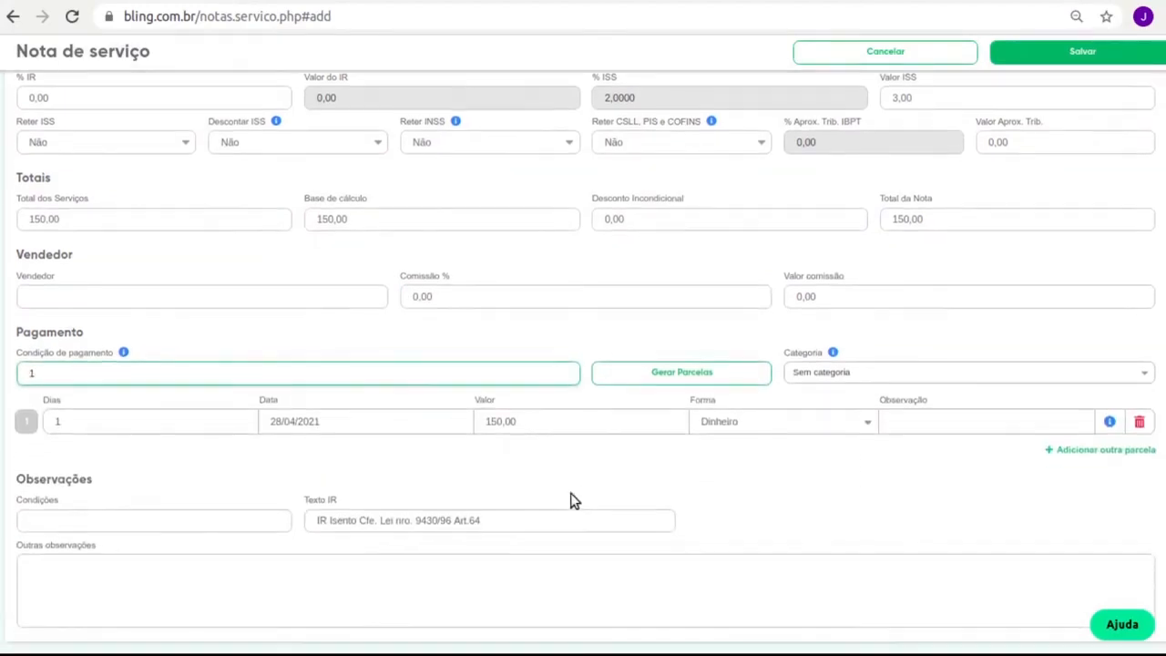
left_click(51, 520)
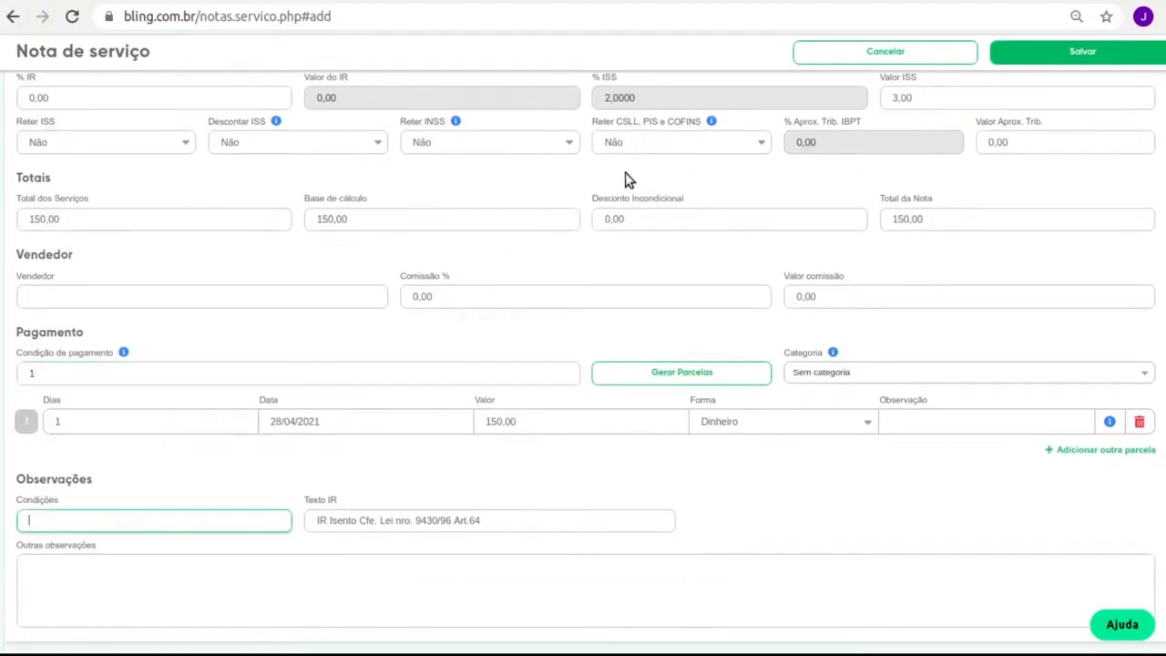
left_click(1066, 57)
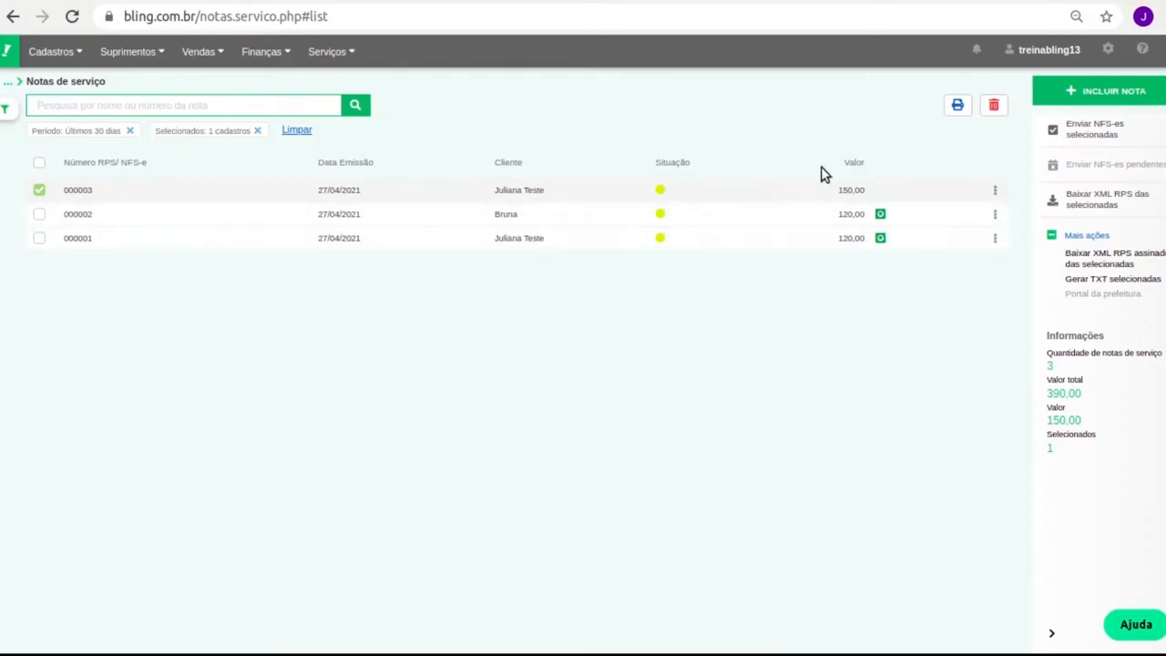
left_click(39, 191)
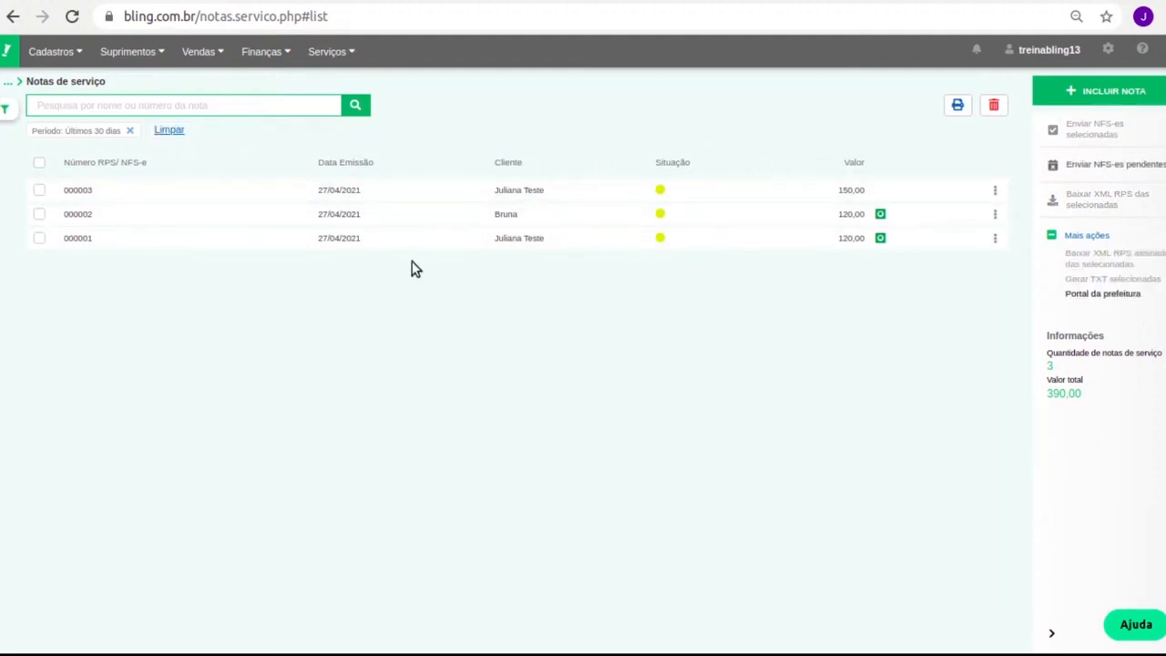
left_click(40, 163)
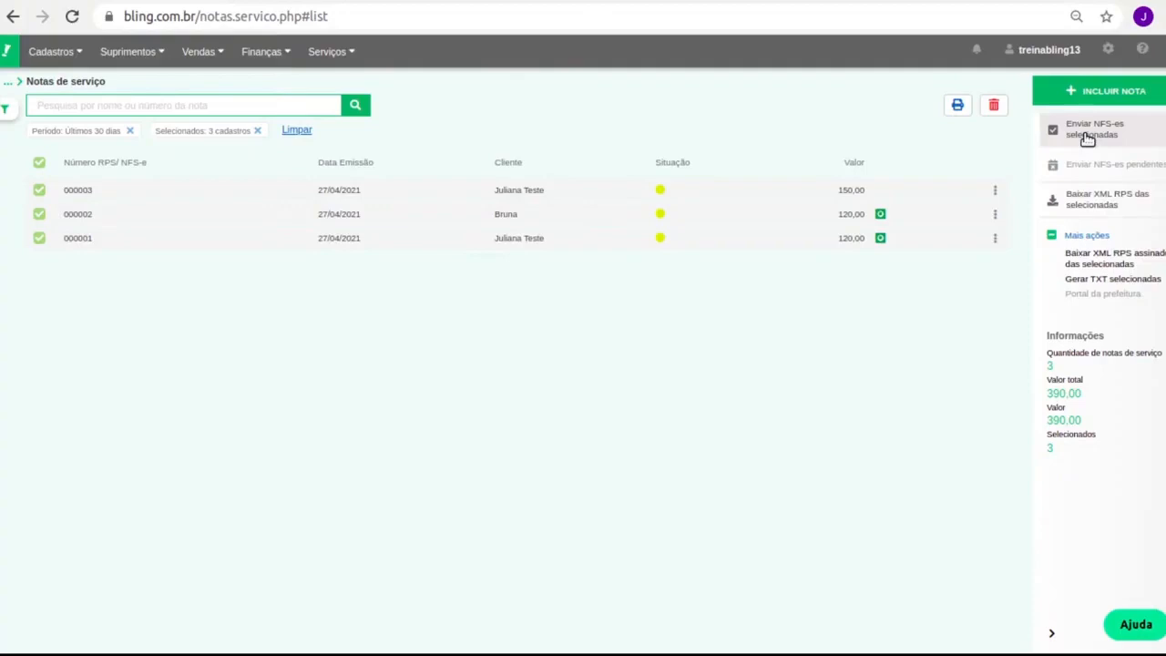
left_click(39, 164)
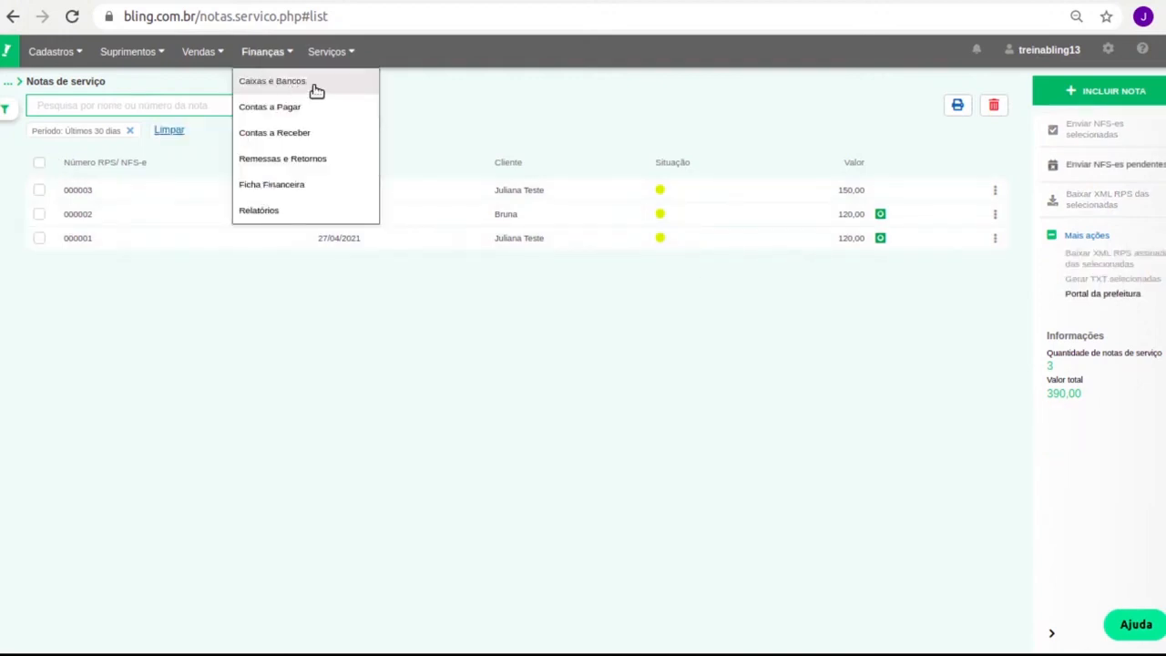
Open the Contratos list from the Serviços menu
mouse_move(349, 68)
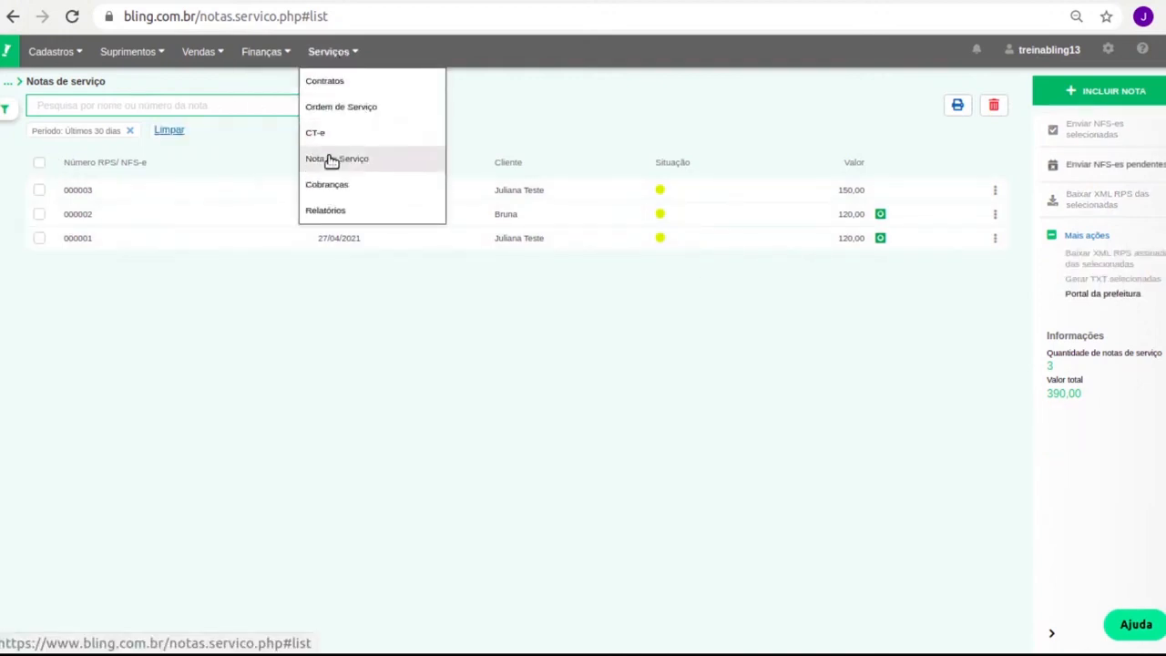
left_click(337, 81)
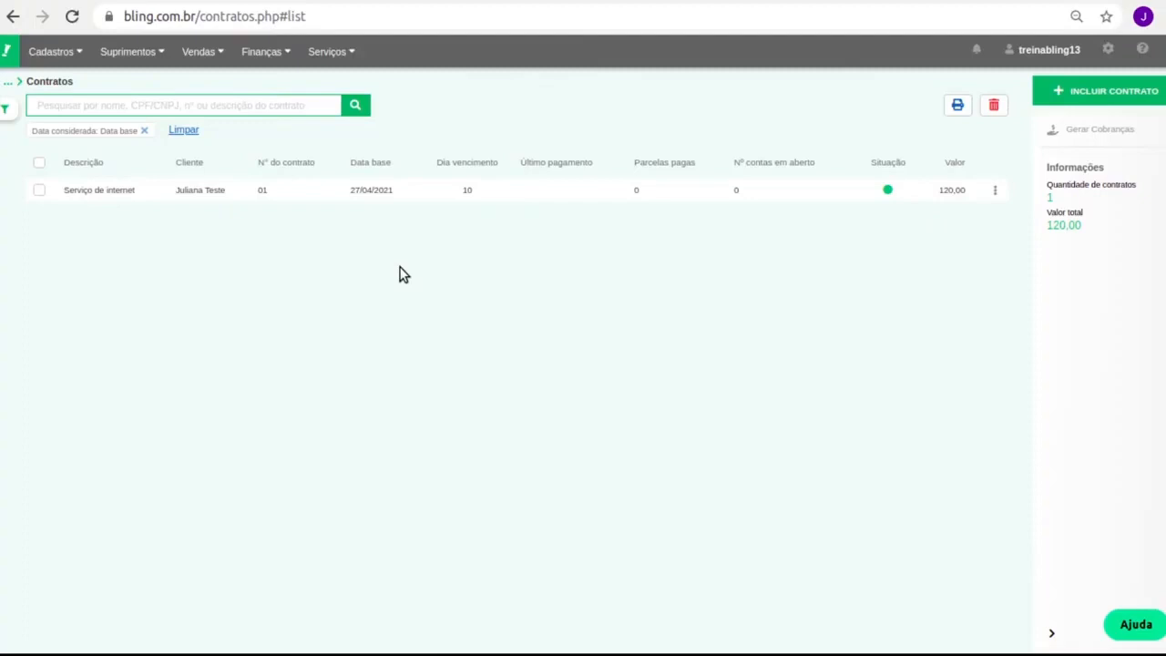
Start a new contract and set its client to the suggested test contact
left_click(1100, 94)
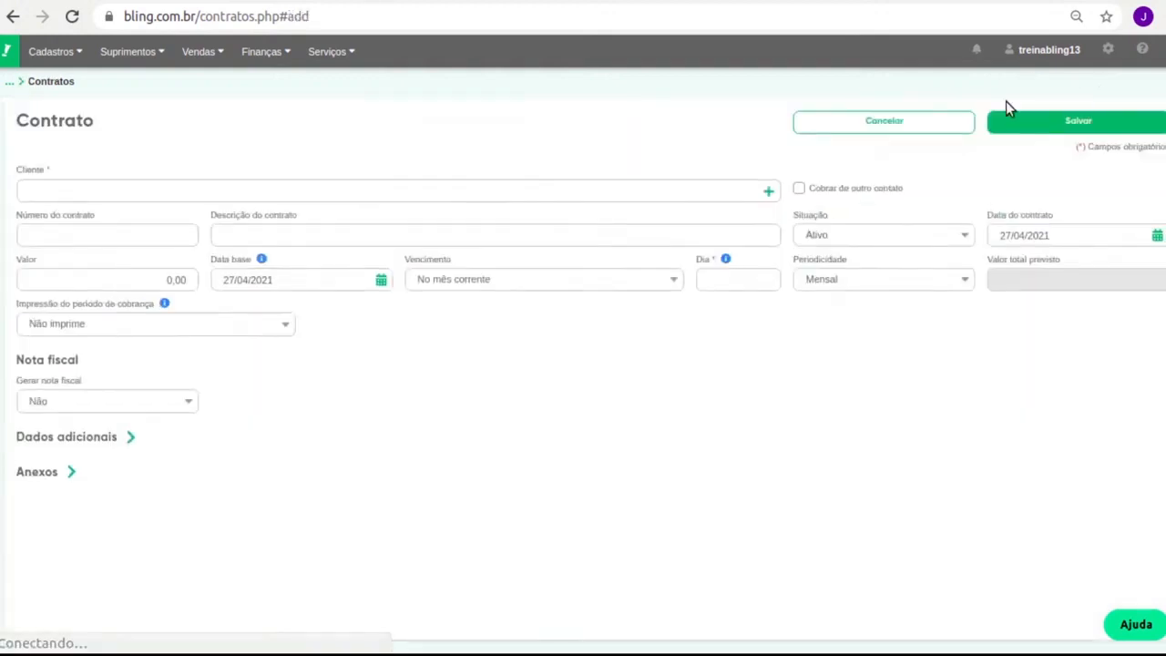
left_click(208, 193)
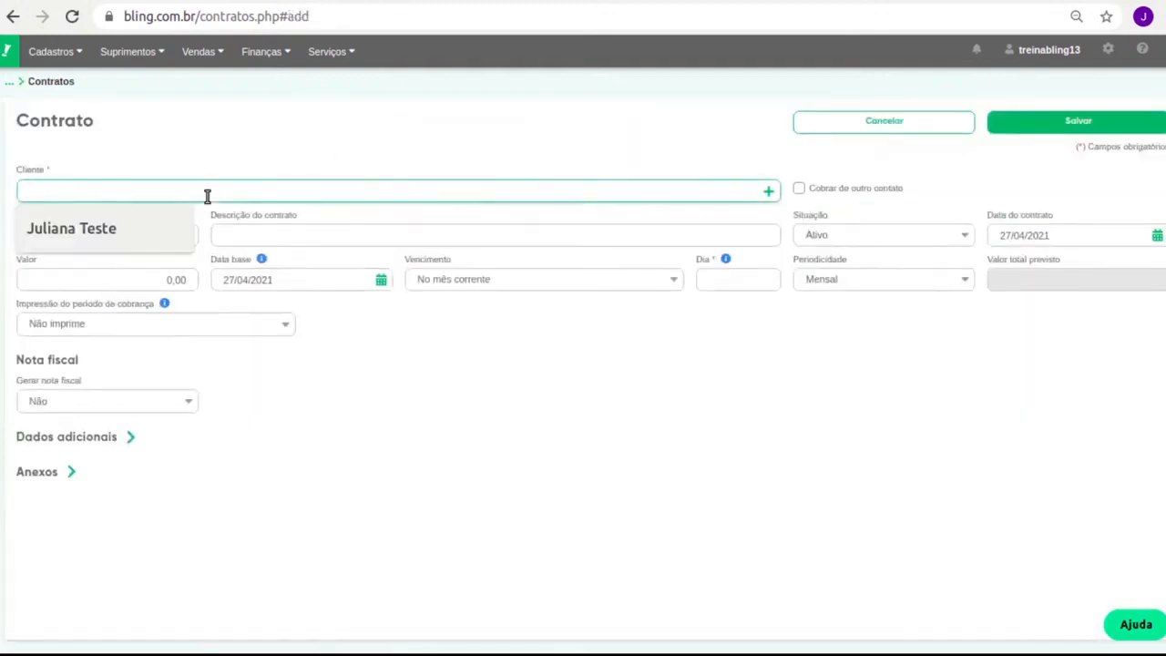
key("Down")
key("Return")
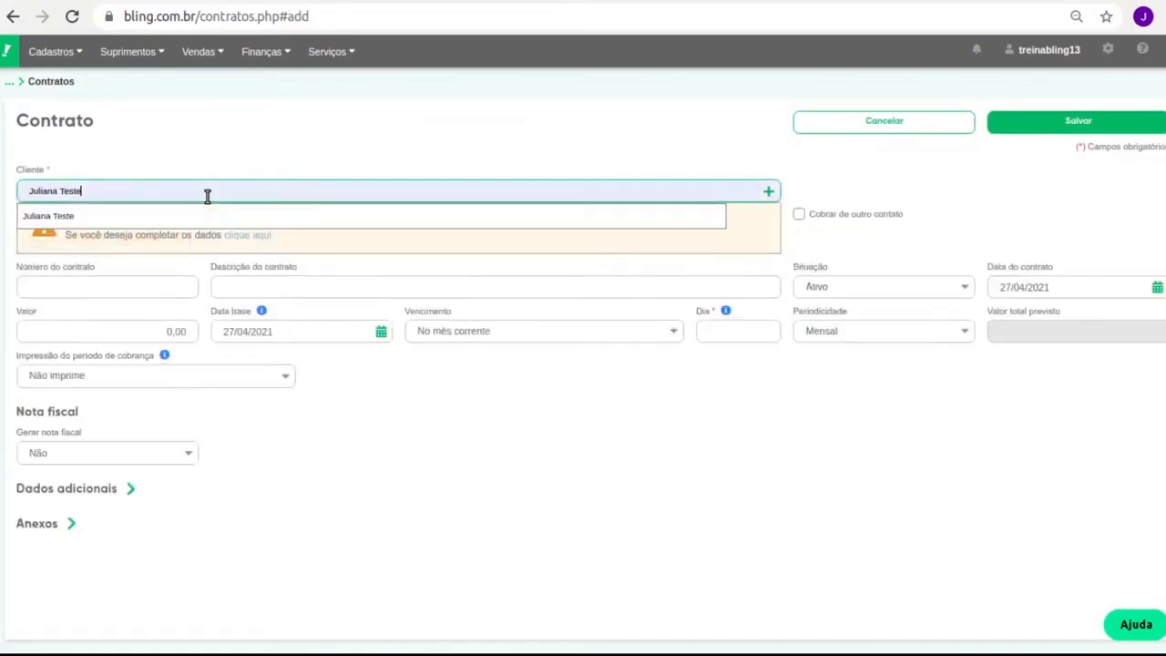
left_click(162, 220)
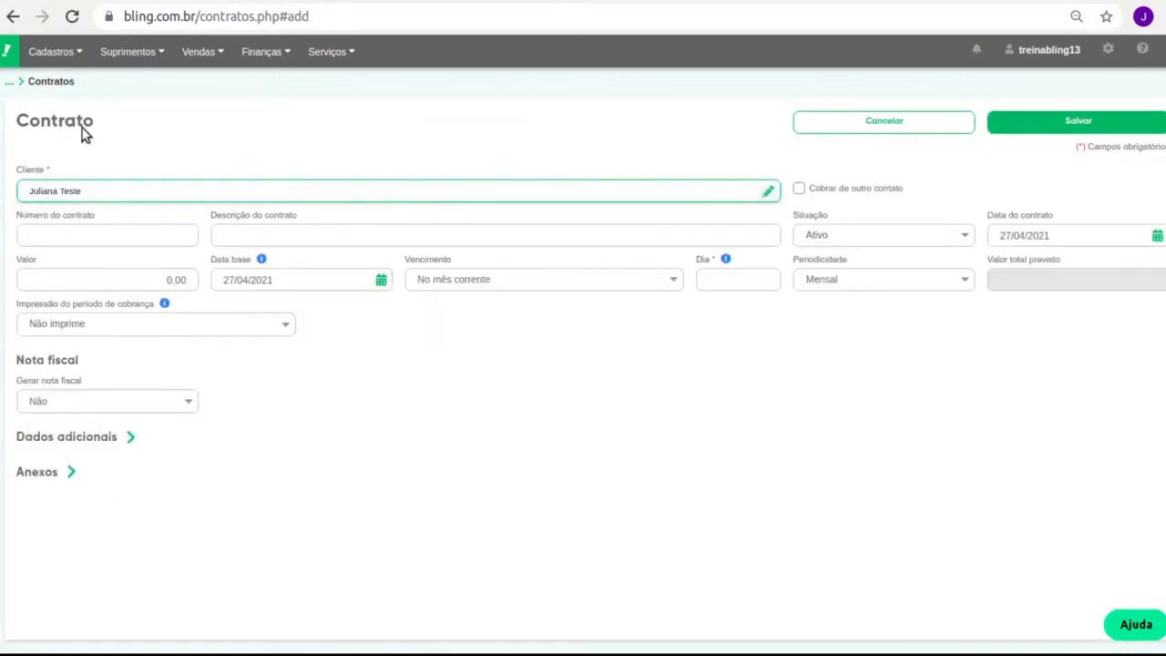
Enter contract number 2525, description 'Serviço de internet' and value 150.00
left_click(131, 236)
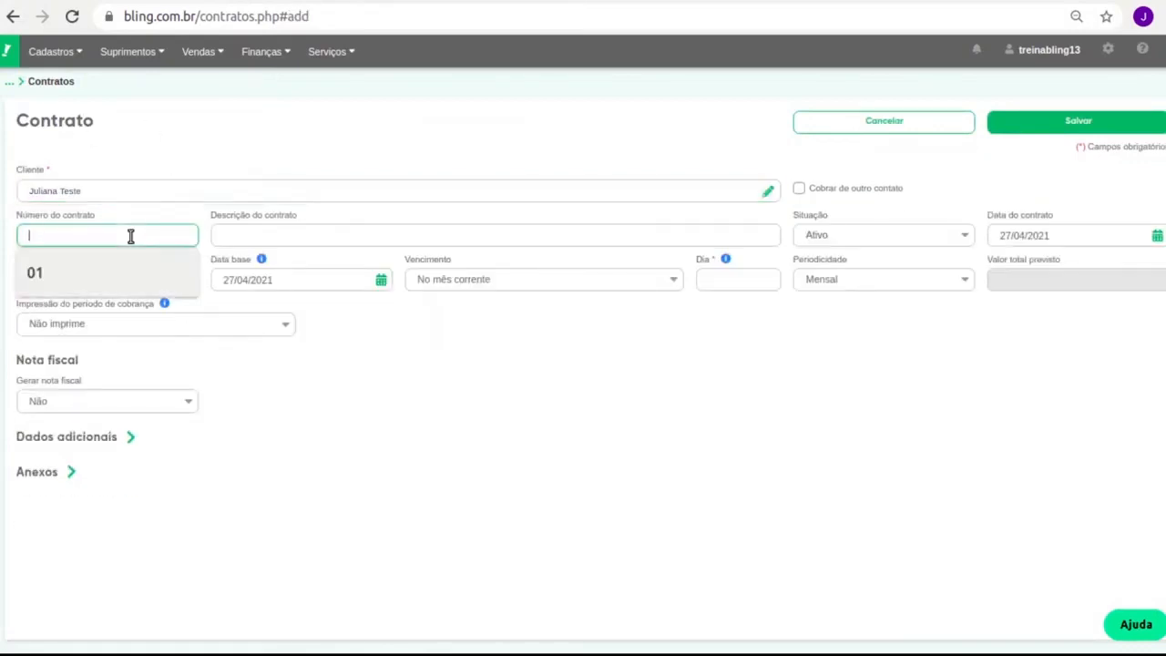
type("2525")
key("Tab")
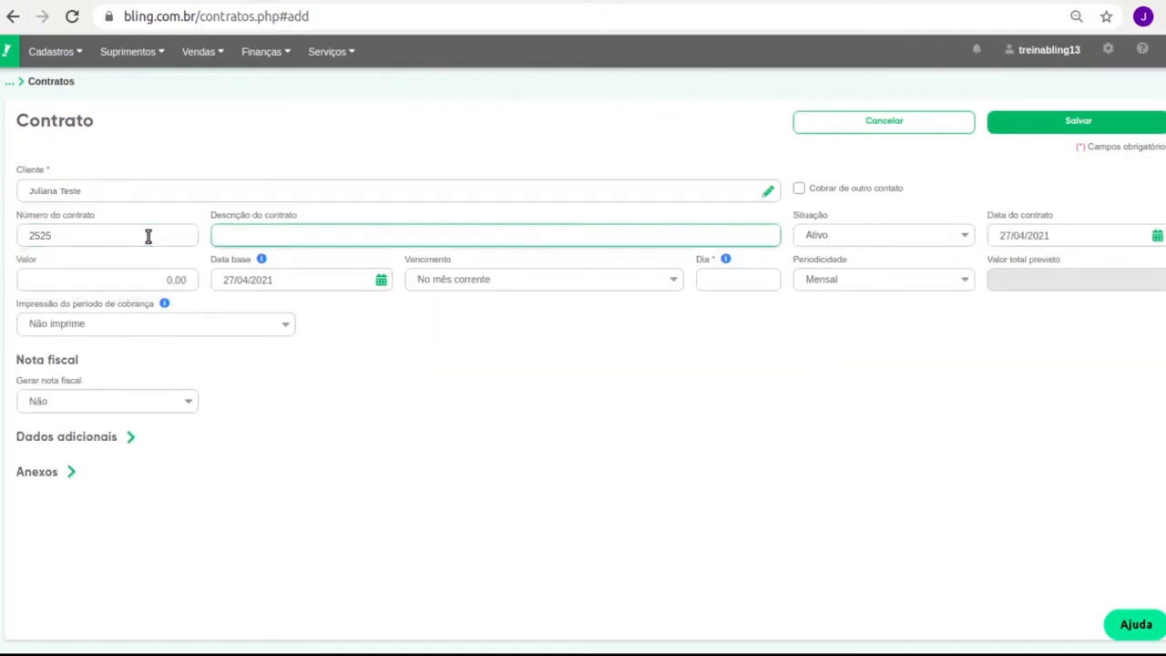
type("Serviço")
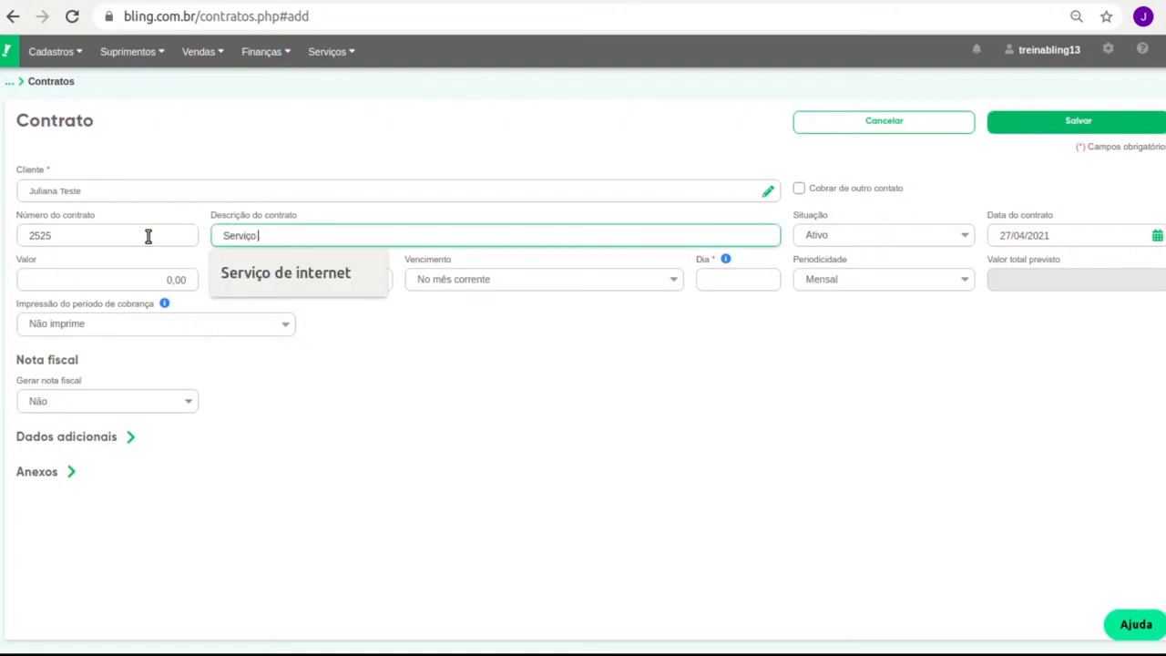
type(" de internet")
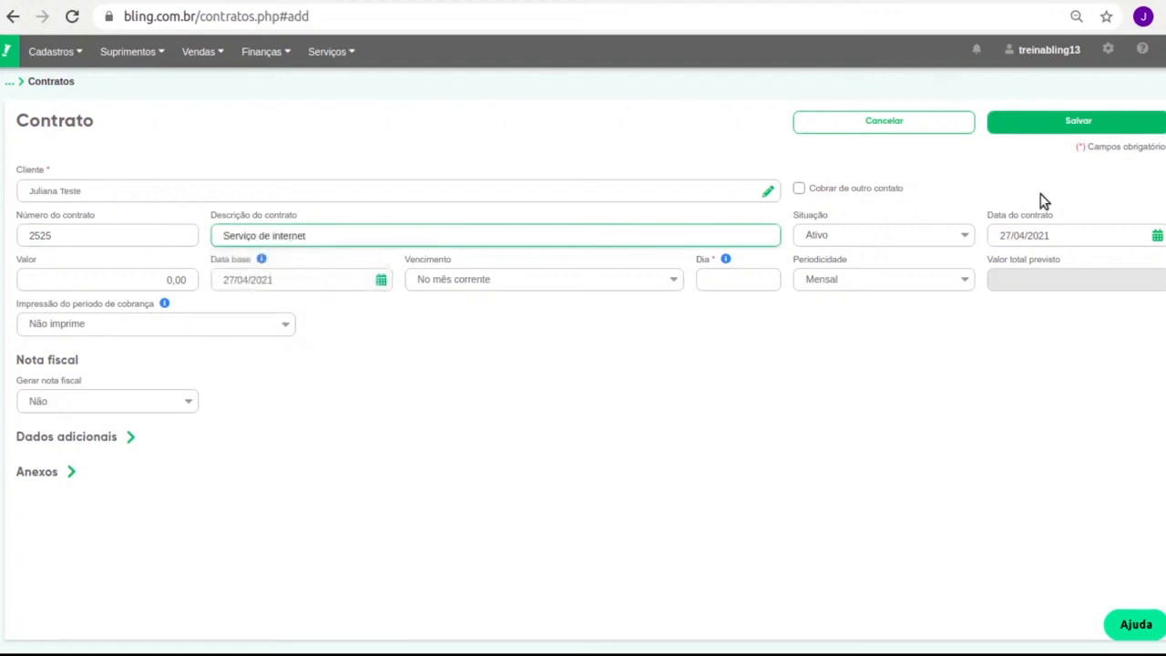
left_click(120, 283)
type("150.00")
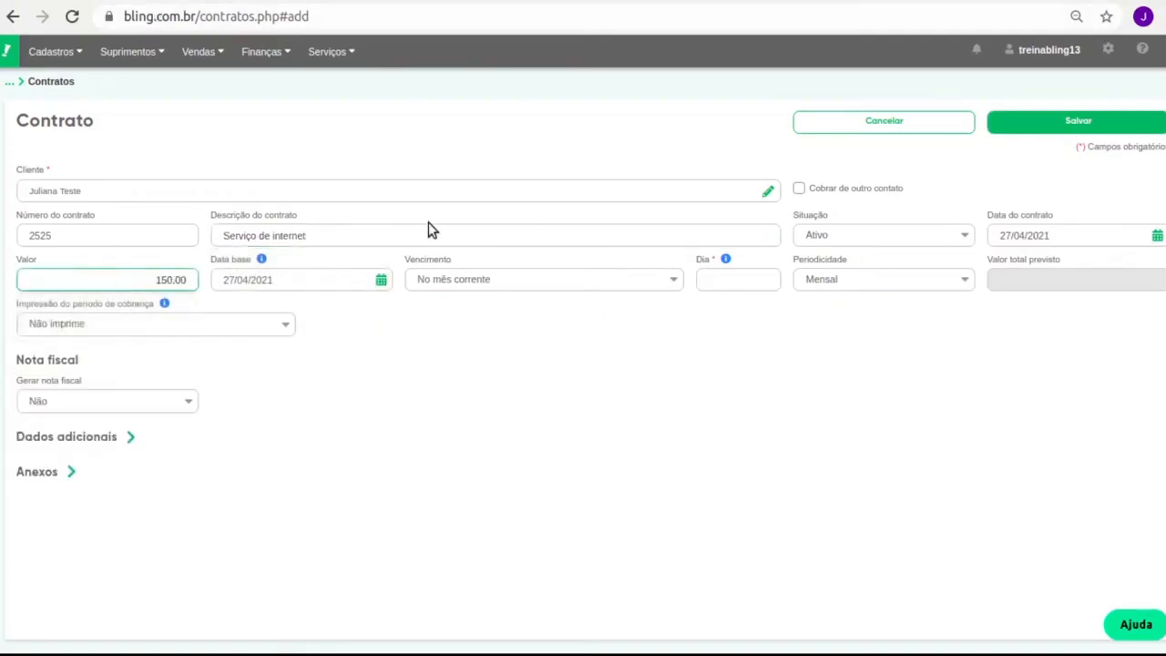
left_click(551, 472)
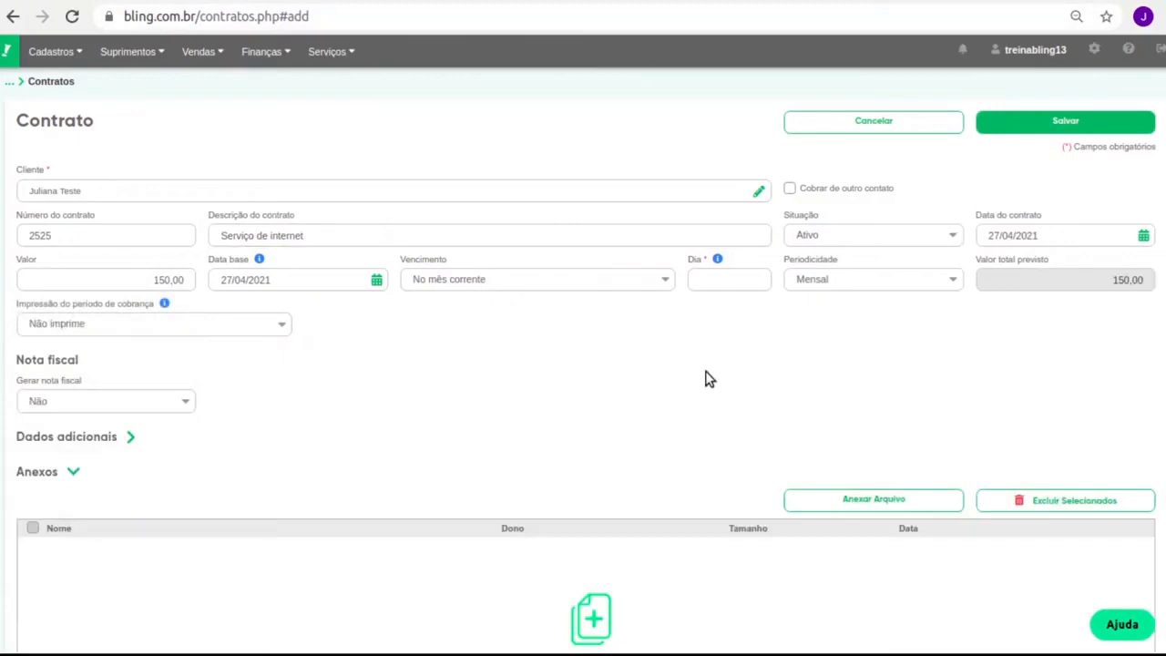
left_click(254, 477)
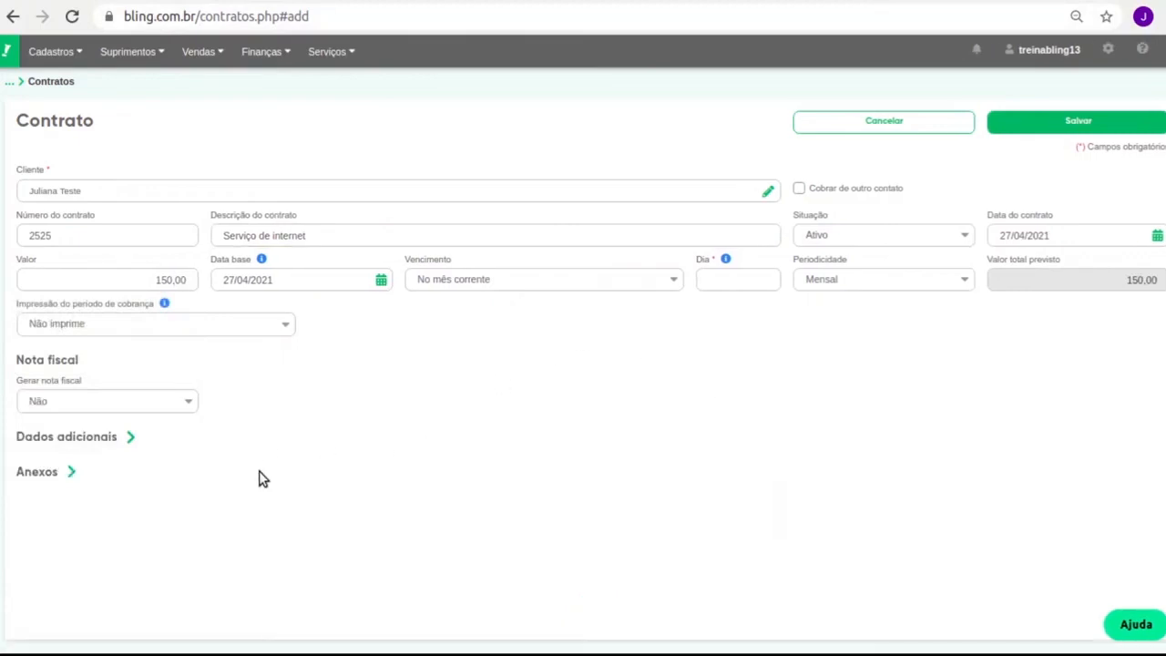
Set Vencimento to 'No mês seguinte' with due day 10, keeping Periodicidade Mensal
left_click(545, 280)
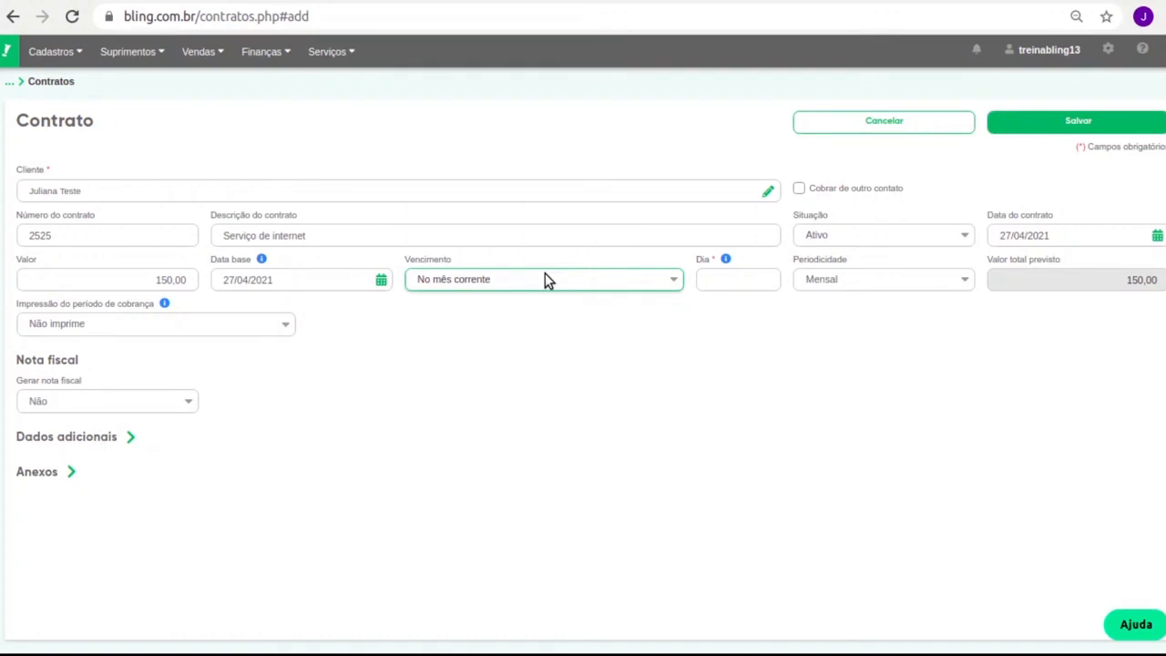
left_click(510, 324)
left_click(768, 284)
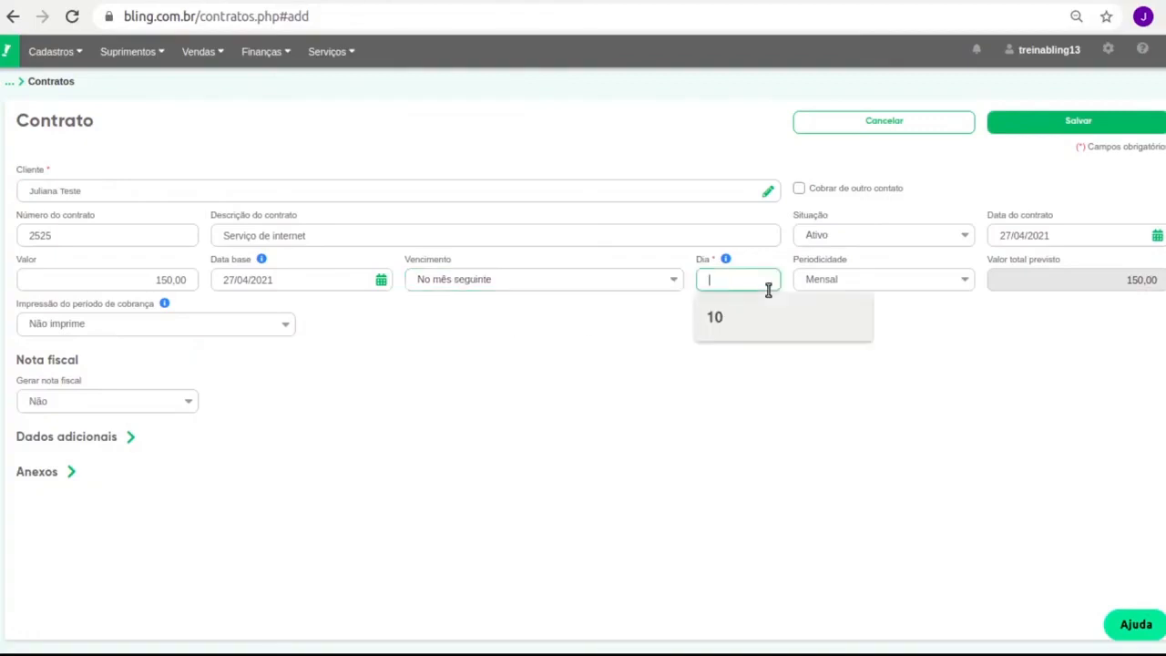
type("10")
left_click(942, 367)
left_click(858, 284)
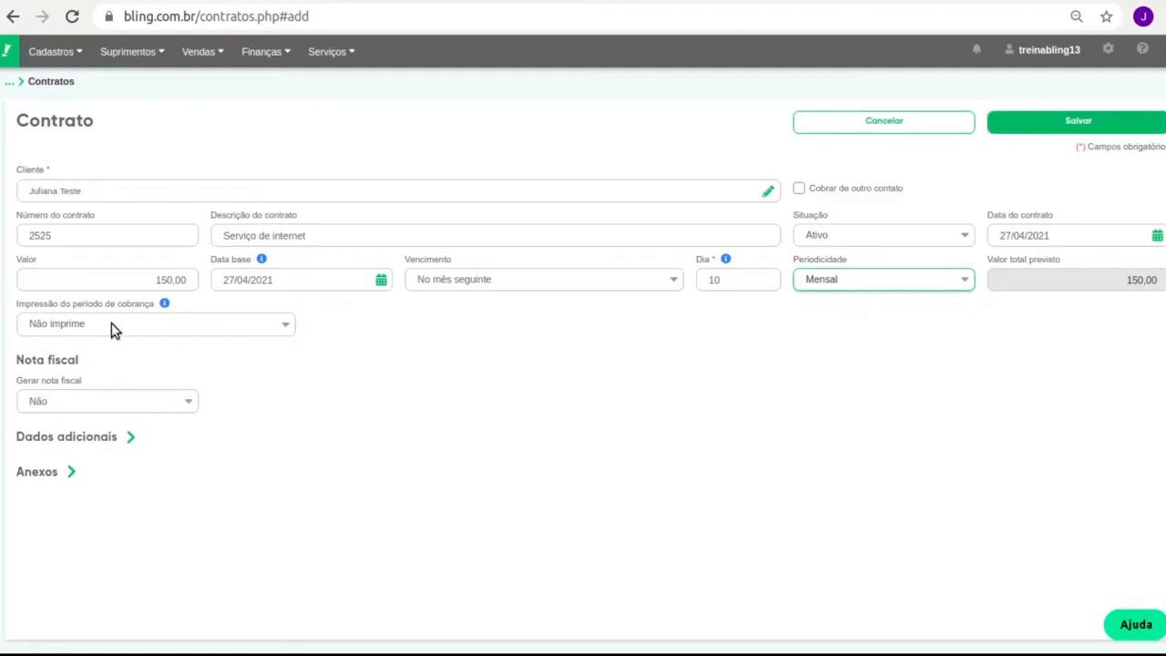
left_click_drag(47, 305, 127, 306)
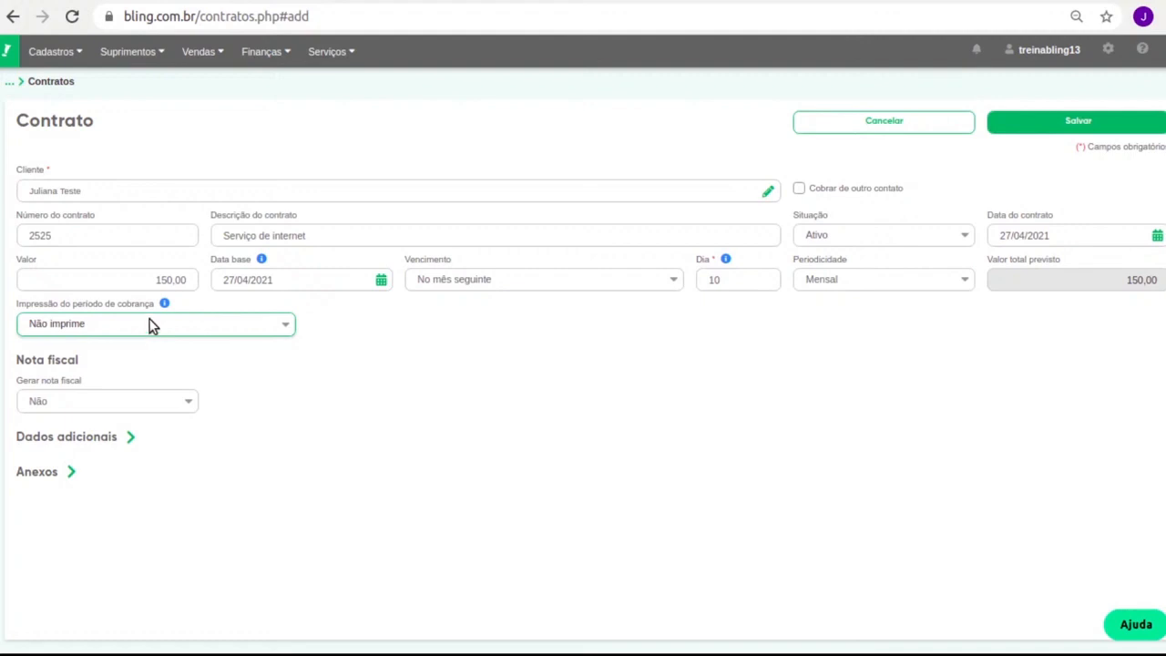
left_click(94, 404)
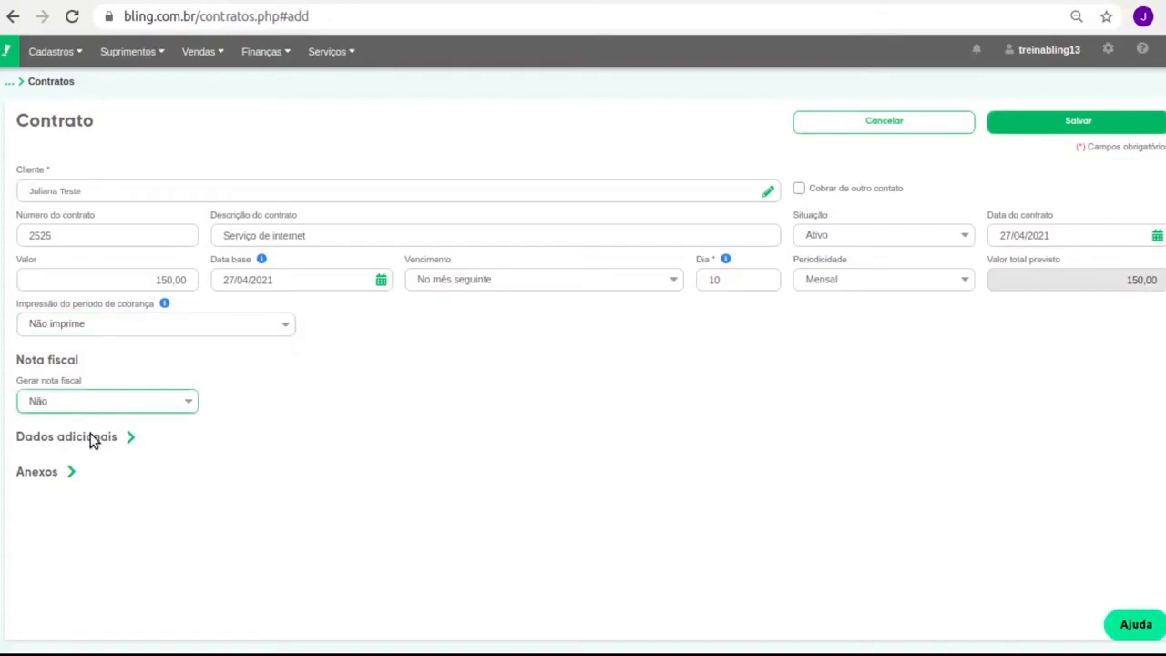
Set Gerar nota fiscal to 'Ao gerar Cobrança' and review Natureza de operação, CFOP and complementary info
left_click(98, 439)
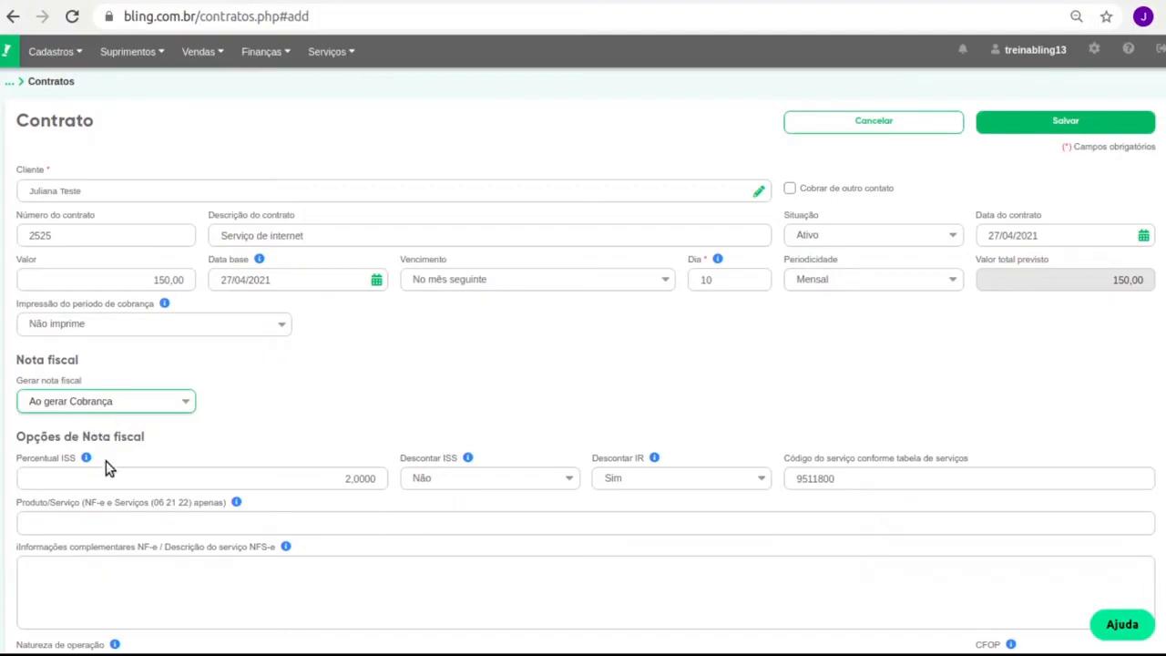
scroll(401, 447, "down", 2)
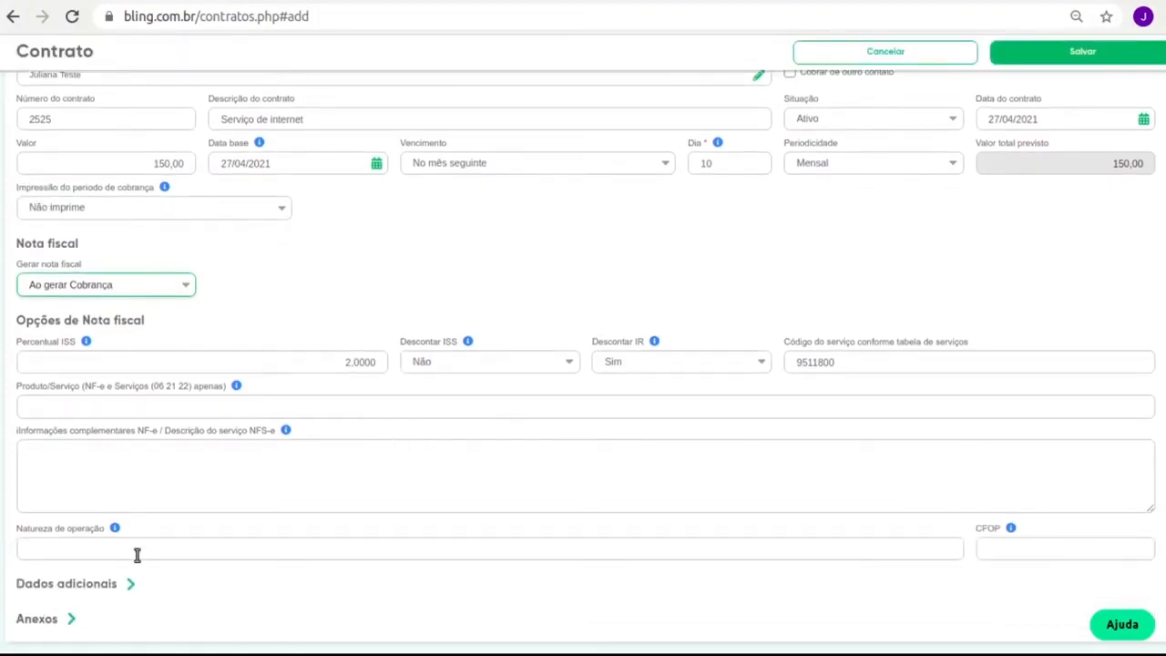
left_click(230, 555)
left_click(1016, 547)
left_click(204, 462)
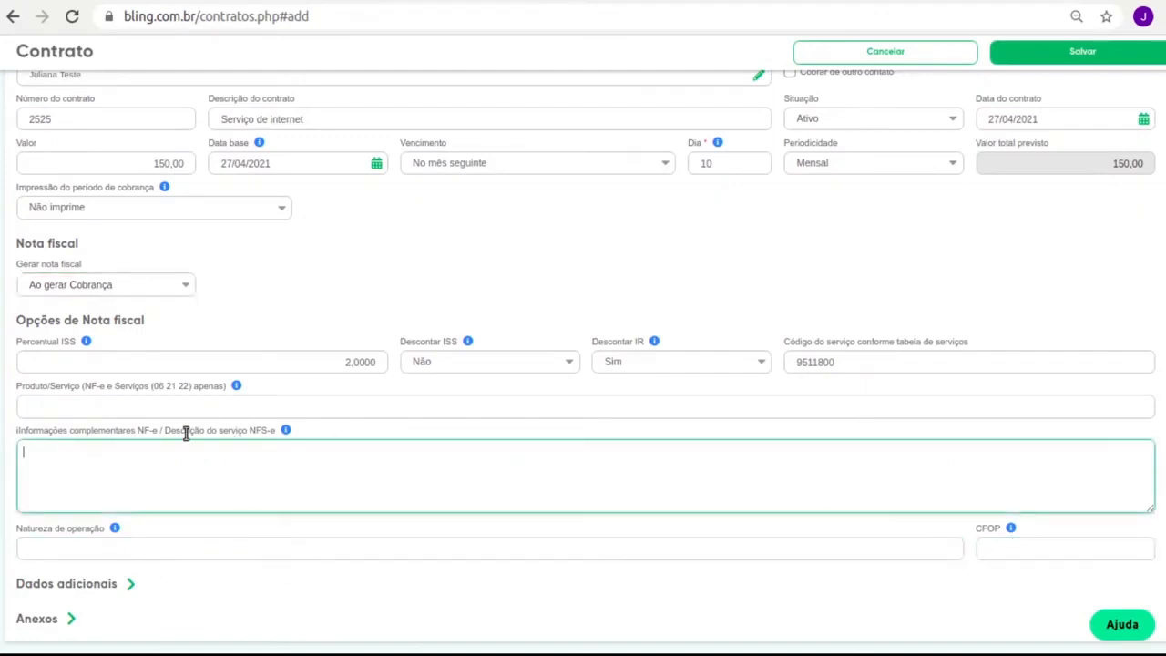
Switch invoice generation back to 'Não' and expand Dados adicionais
left_click(125, 288)
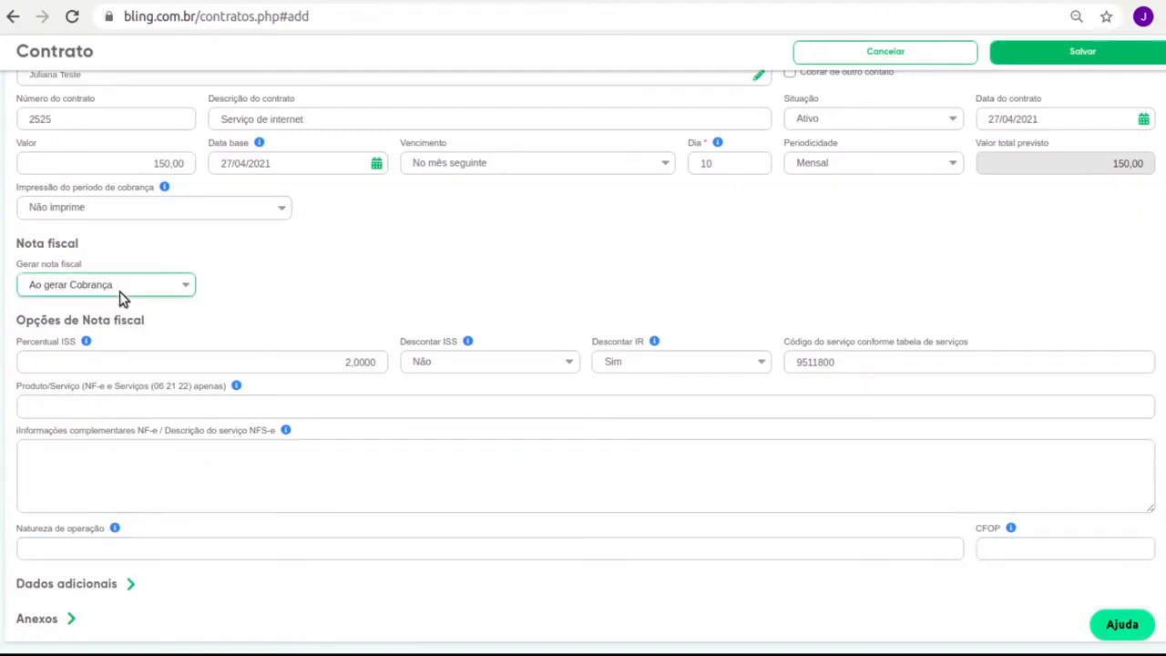
left_click(120, 299)
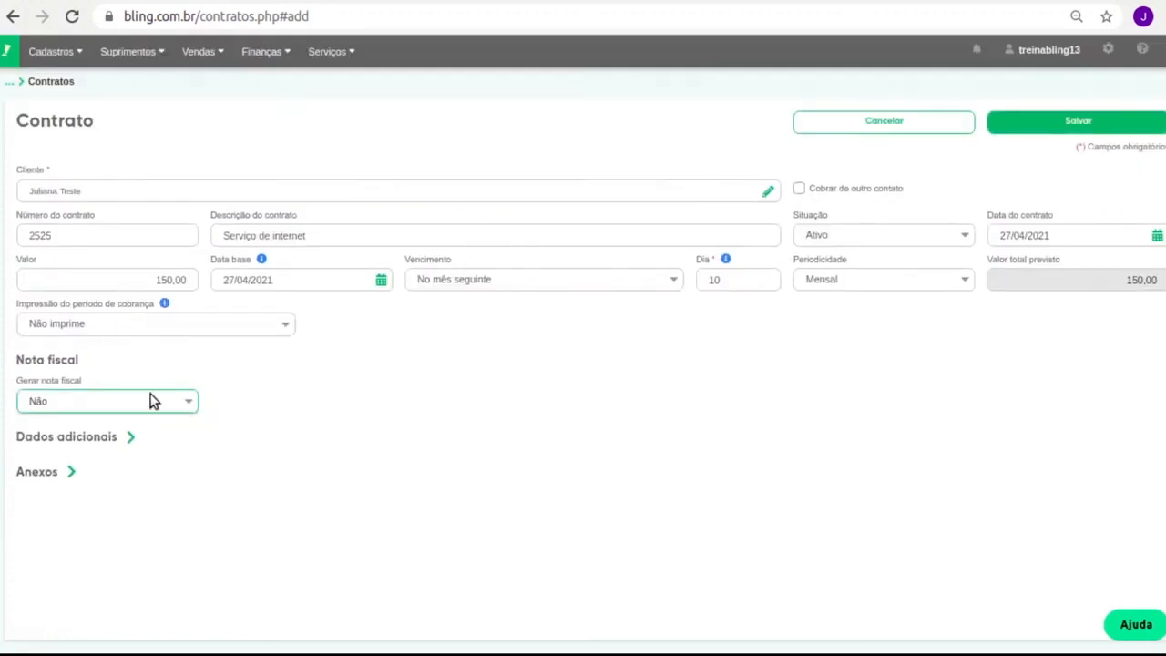
left_click(135, 439)
scroll(146, 447, "down", 1)
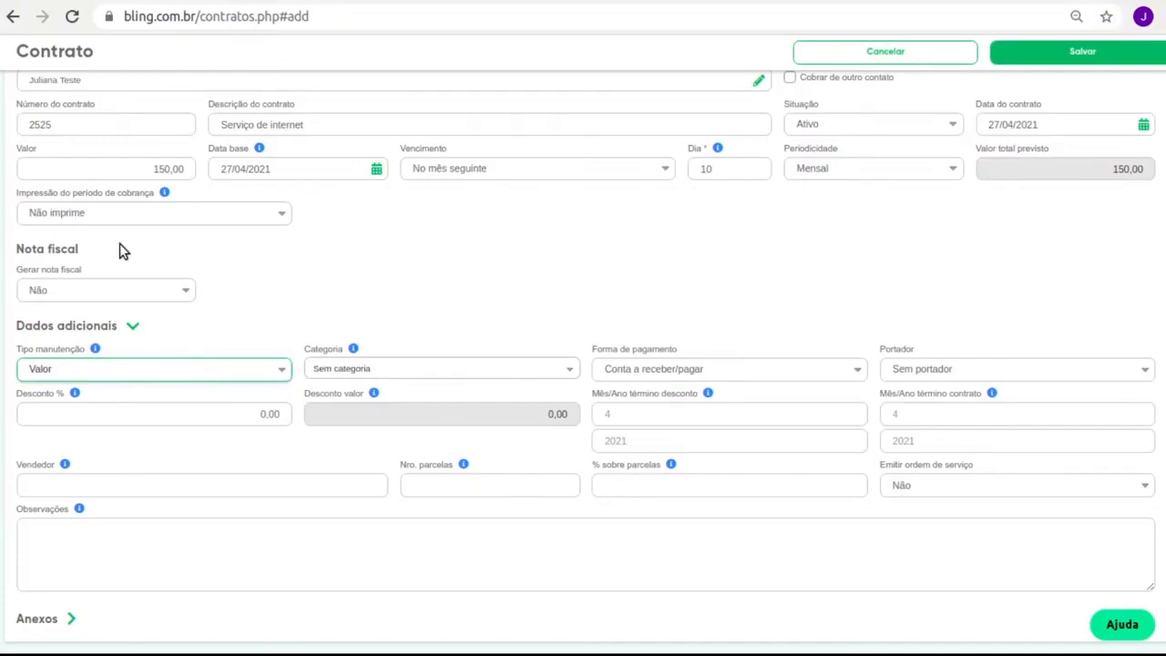
left_click_drag(1109, 171, 1139, 174)
left_click(69, 373)
left_click(67, 411)
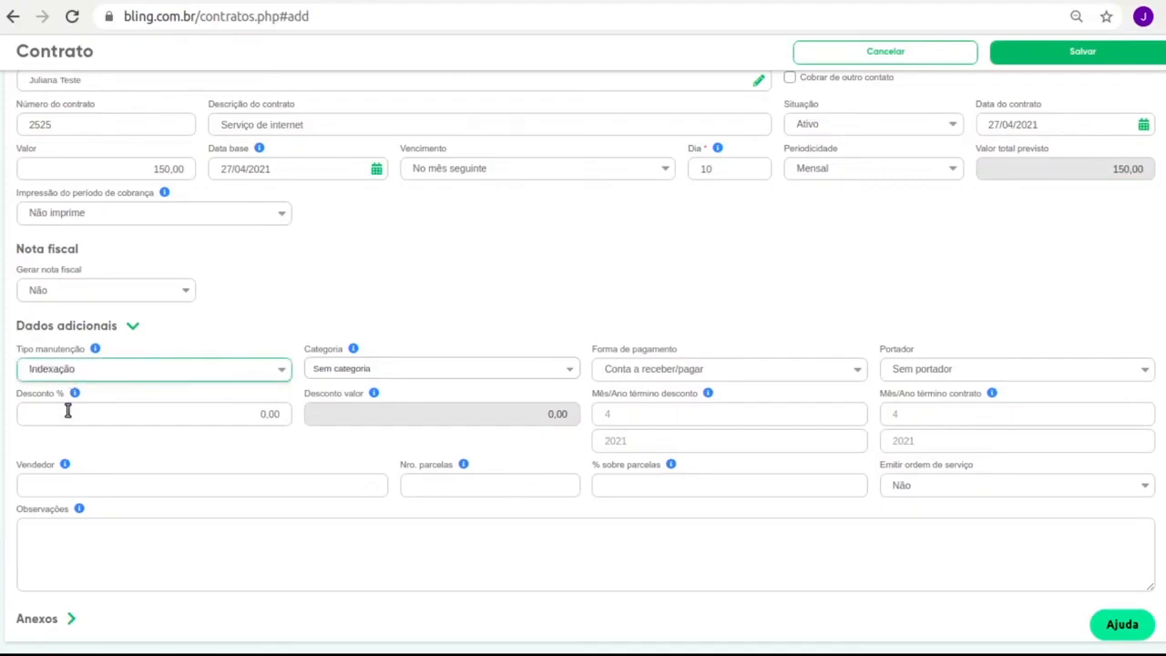
left_click(105, 371)
left_click(106, 392)
scroll(840, 305, "up", 2)
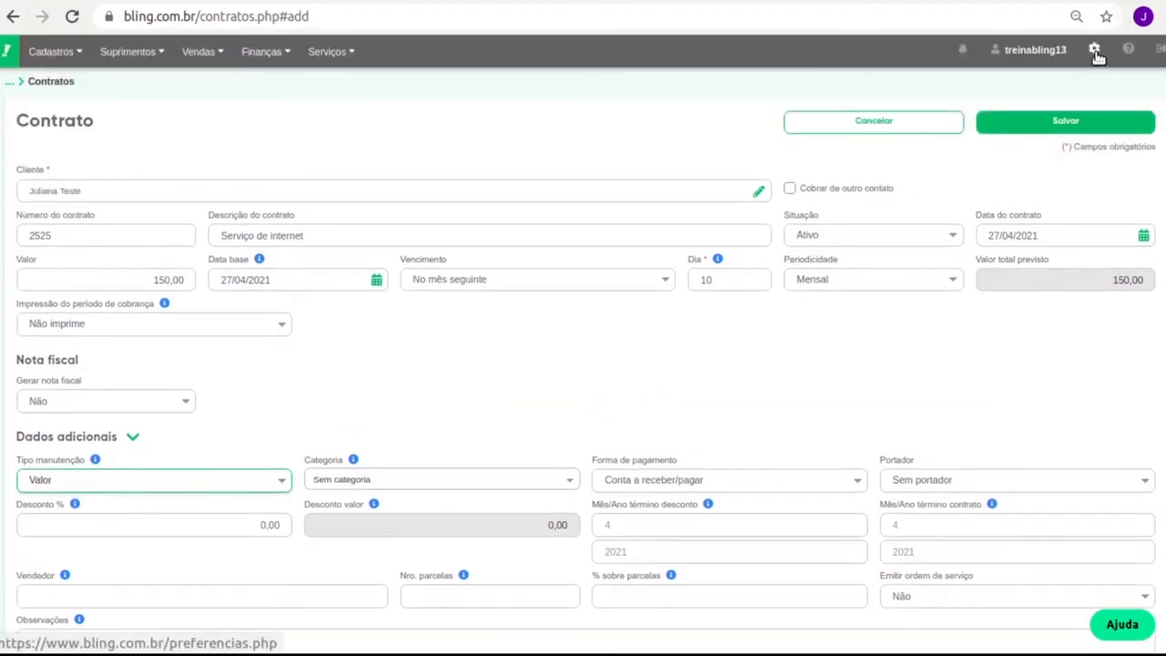
left_click(1095, 54)
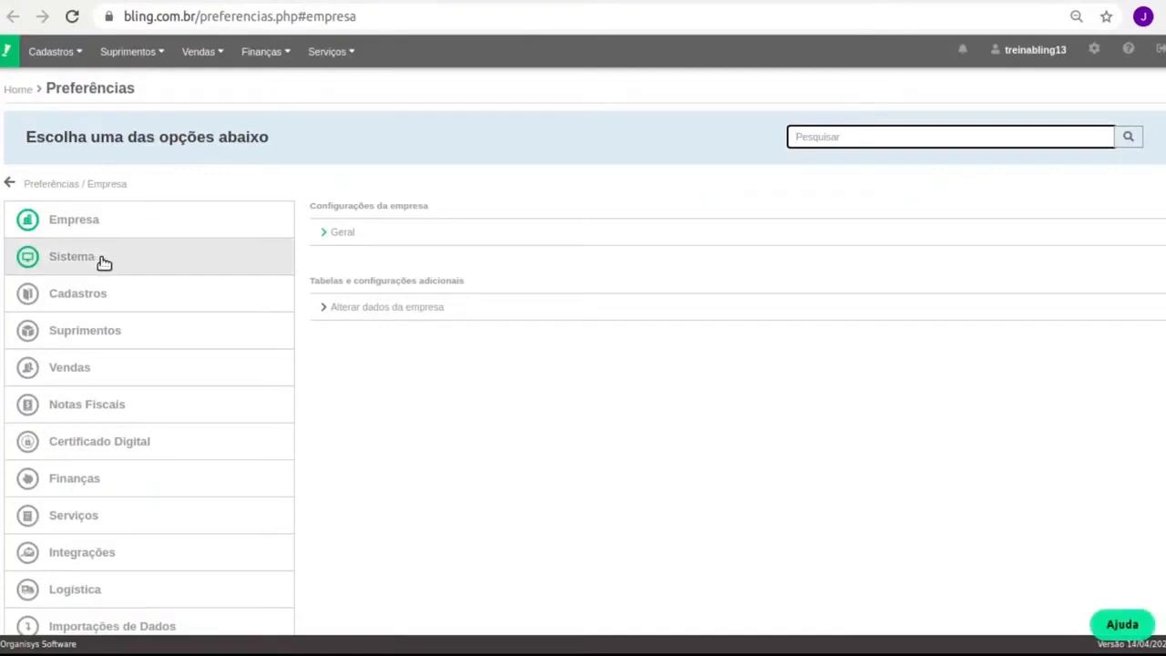
Open the Serviços preferences' Configurações de contratos e cobranças
left_click(125, 526)
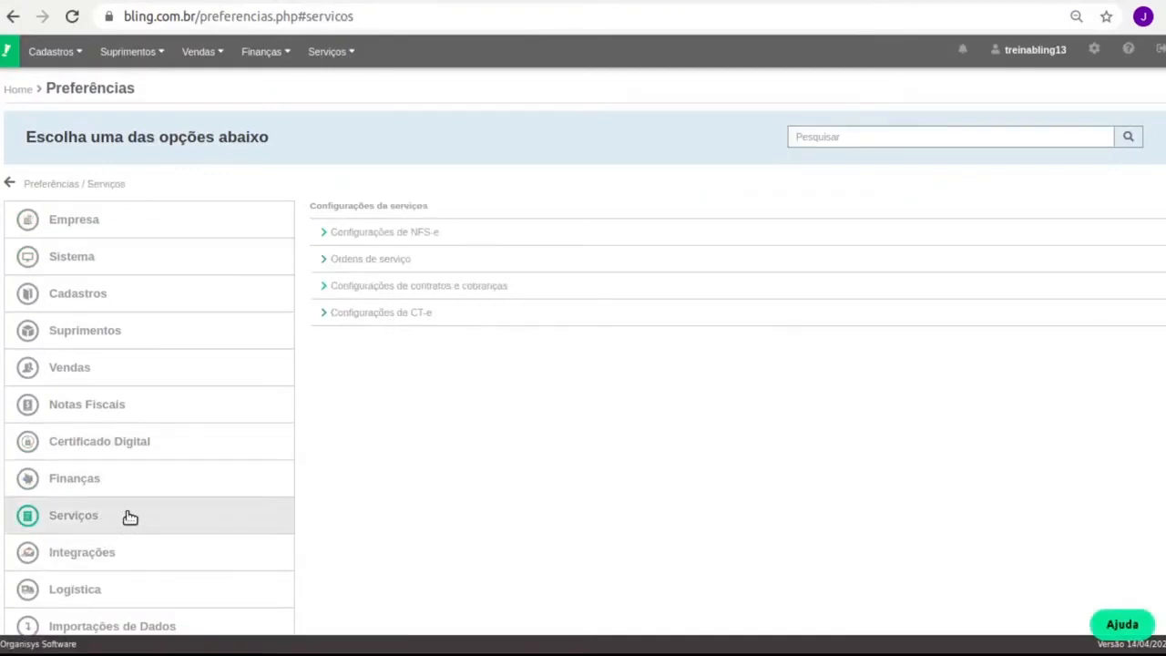
left_click(458, 287)
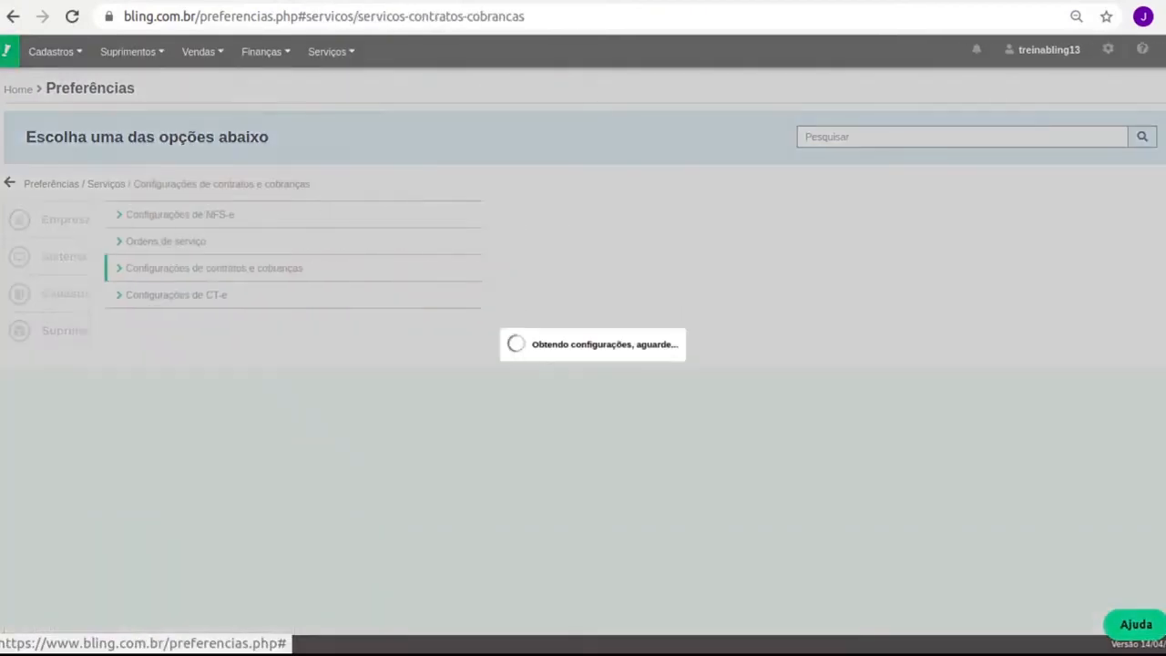
scroll(466, 428, "down", 3)
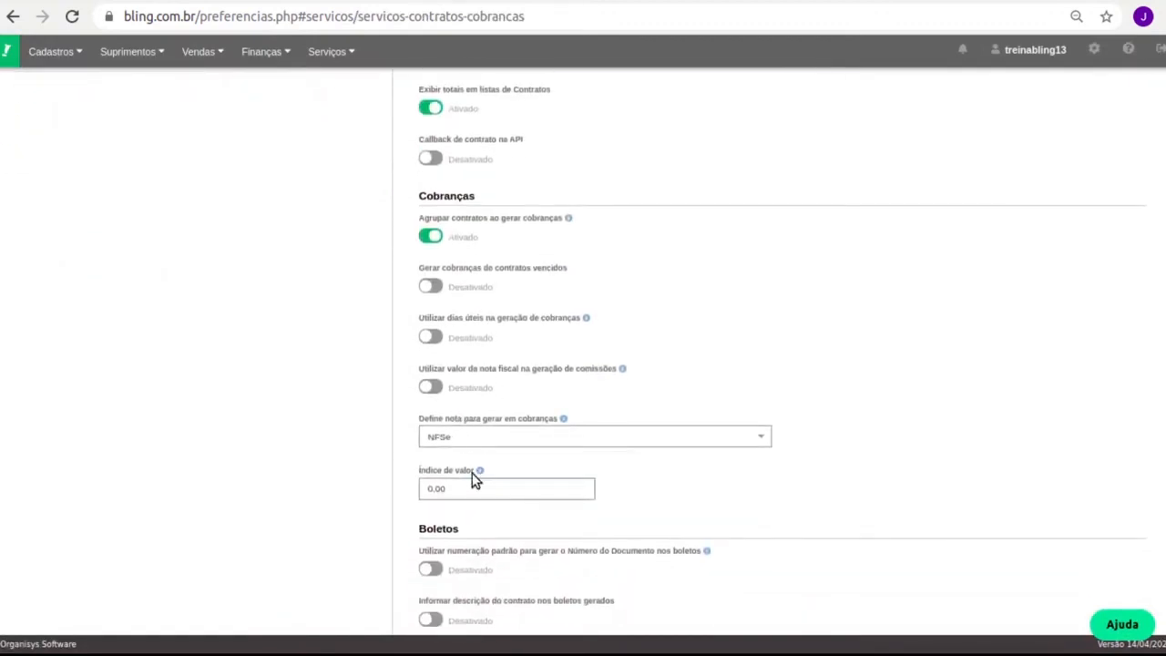
Try the values 110 and 200 in Índice de valor, then return to the contract form
triple_click(456, 473)
left_click(468, 487)
type("110")
key("BackSpace")
key("BackSpace")
key("BackSpace")
type("200")
key("BackSpace")
key("BackSpace")
left_click(137, 2)
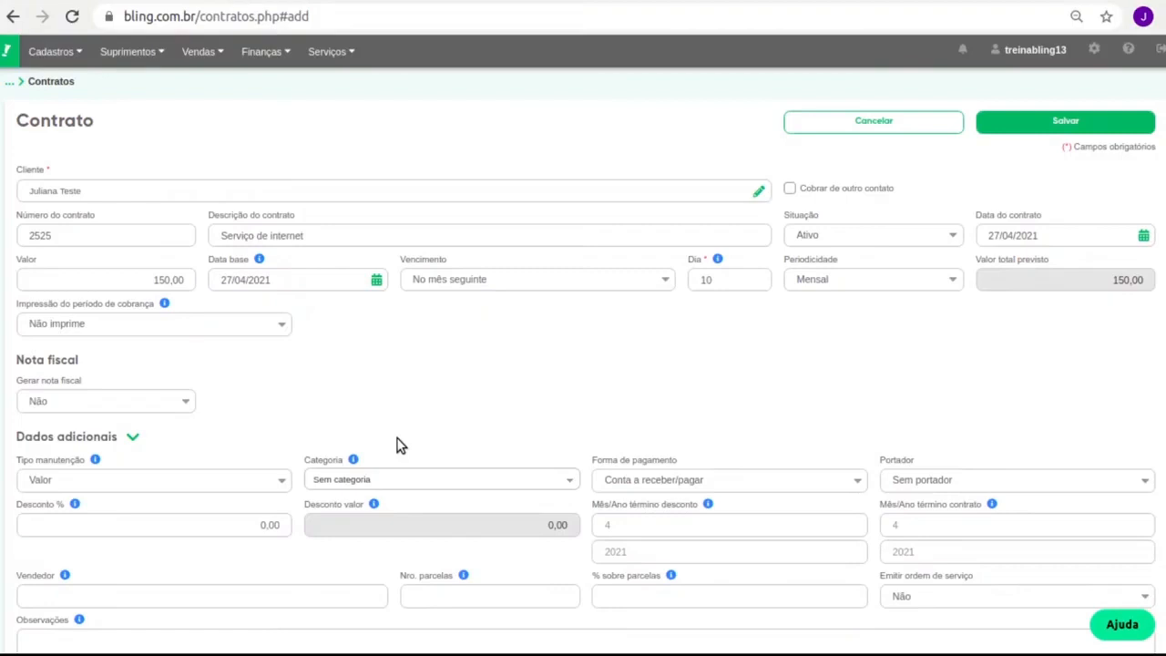
Try Indexação as the maintenance type, then set it back to Valor
left_click(28, 486)
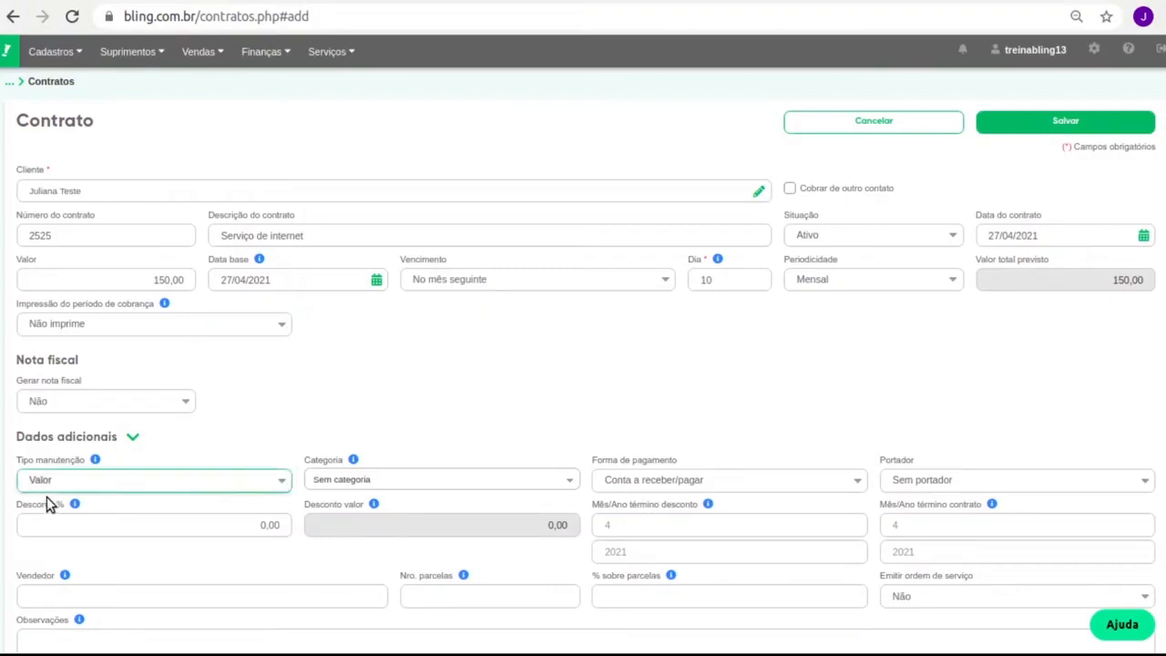
left_click(52, 518)
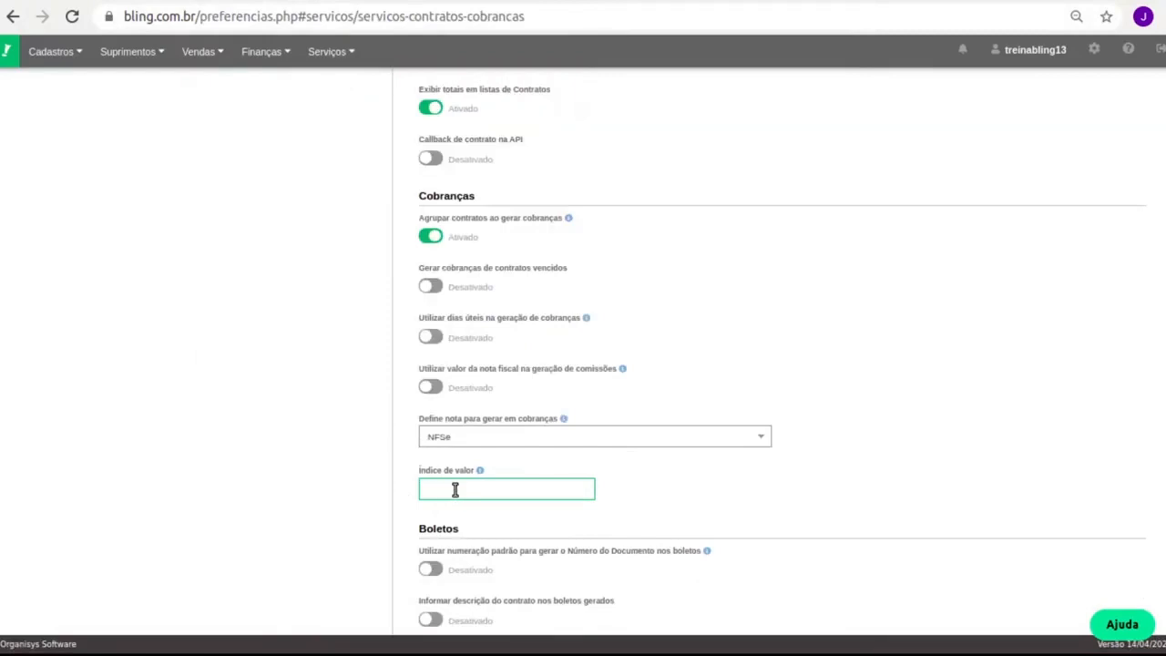
left_click(156, 1)
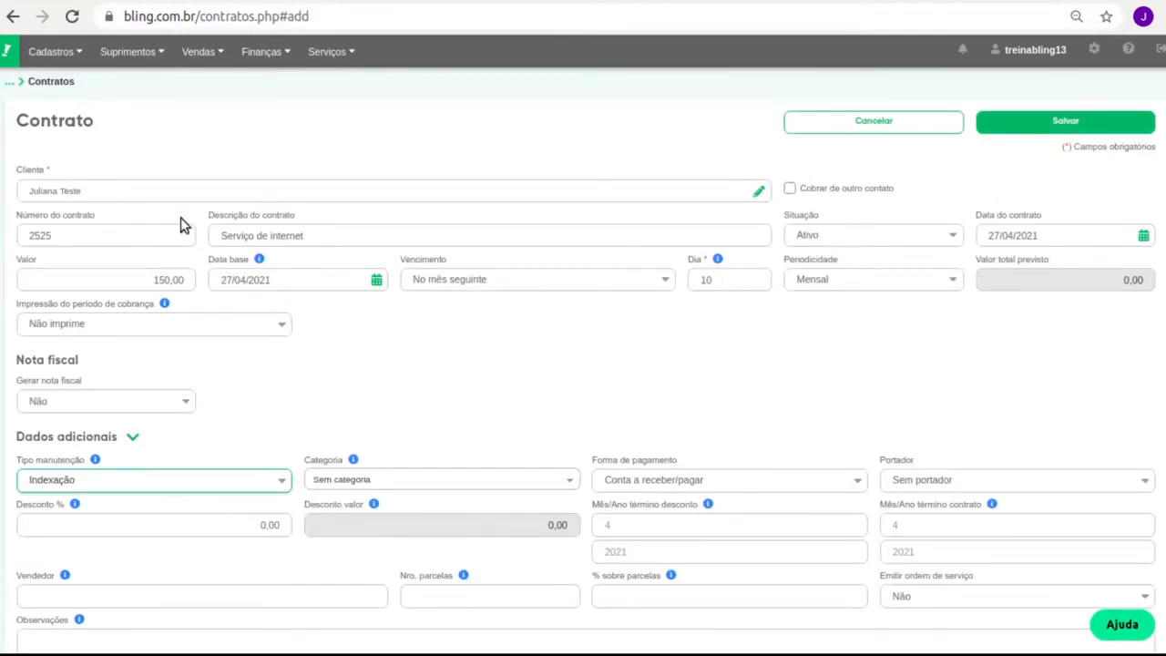
left_click(97, 501)
Point out the payment method field in Dados adicionais, then collapse that section
scroll(660, 349, "down", 3)
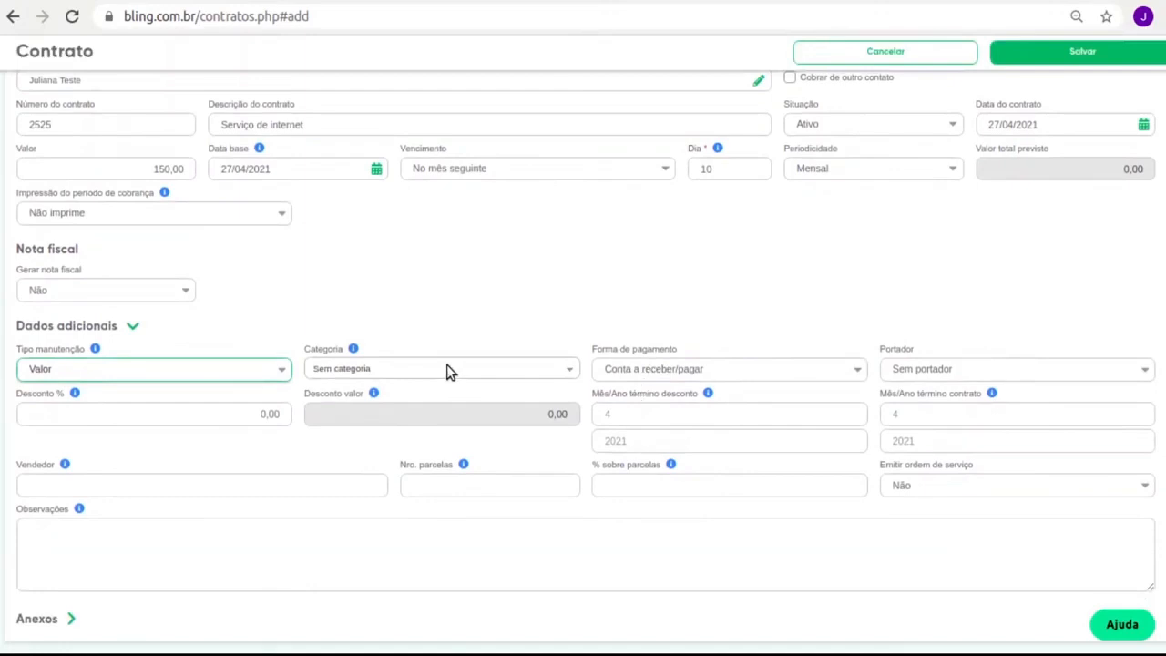
left_click(683, 351)
double_click(673, 349)
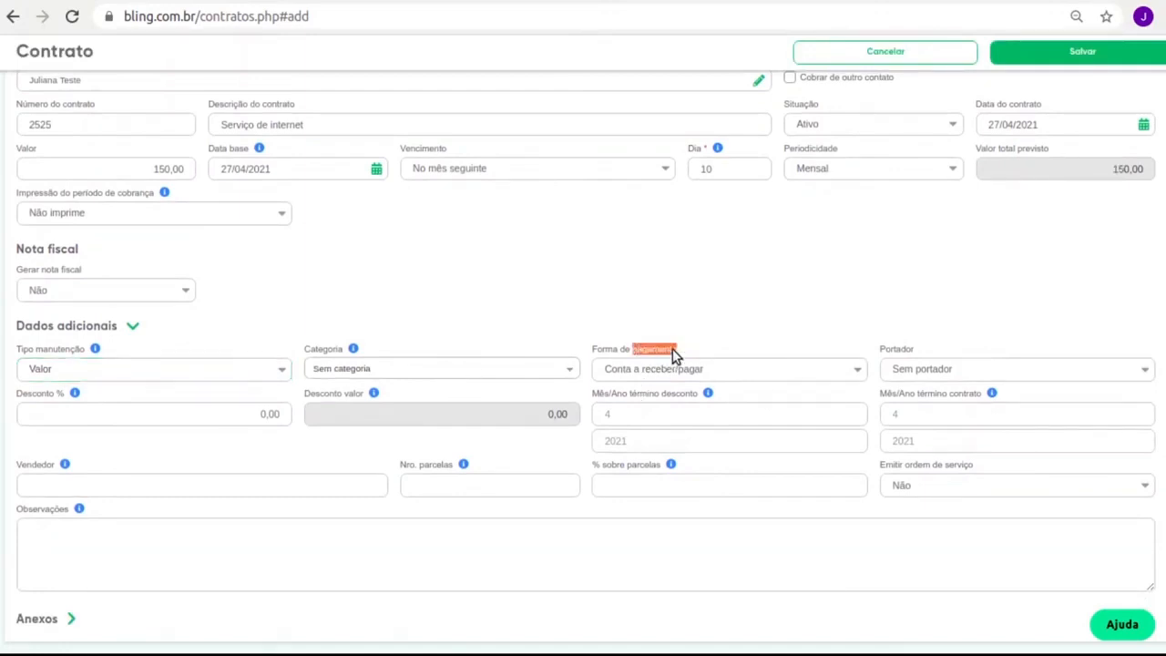
triple_click(655, 347)
left_click(762, 327)
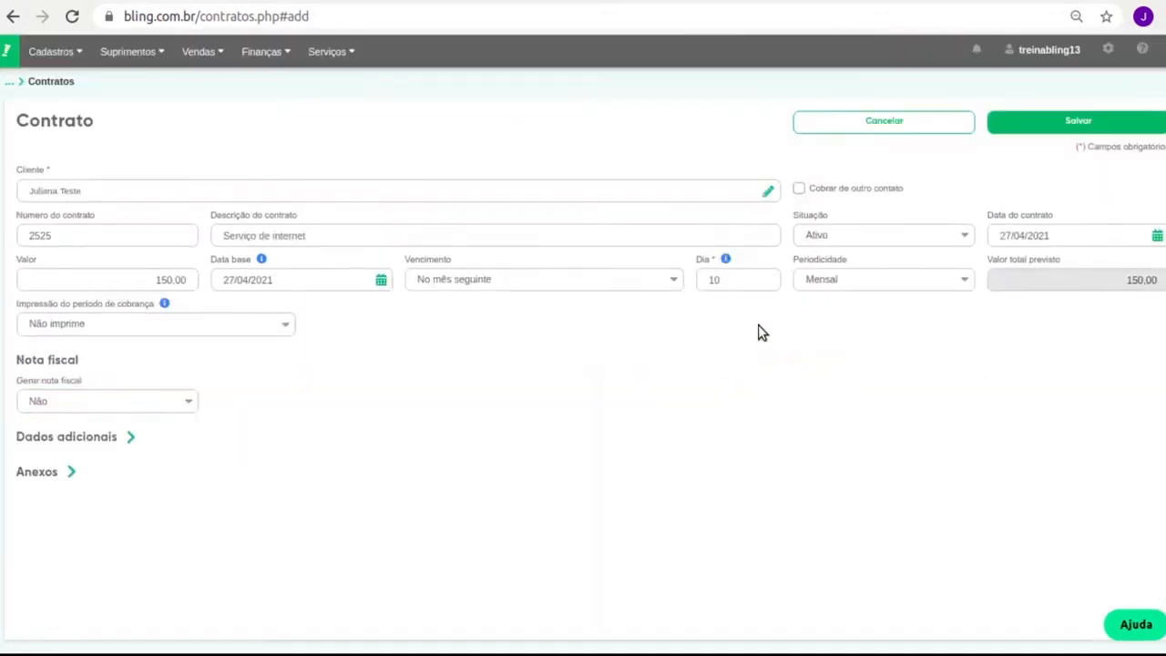
Re-expand Dados adicionais, check the Anexos section and save contract 2525
left_click(99, 437)
scroll(636, 382, "down", 2)
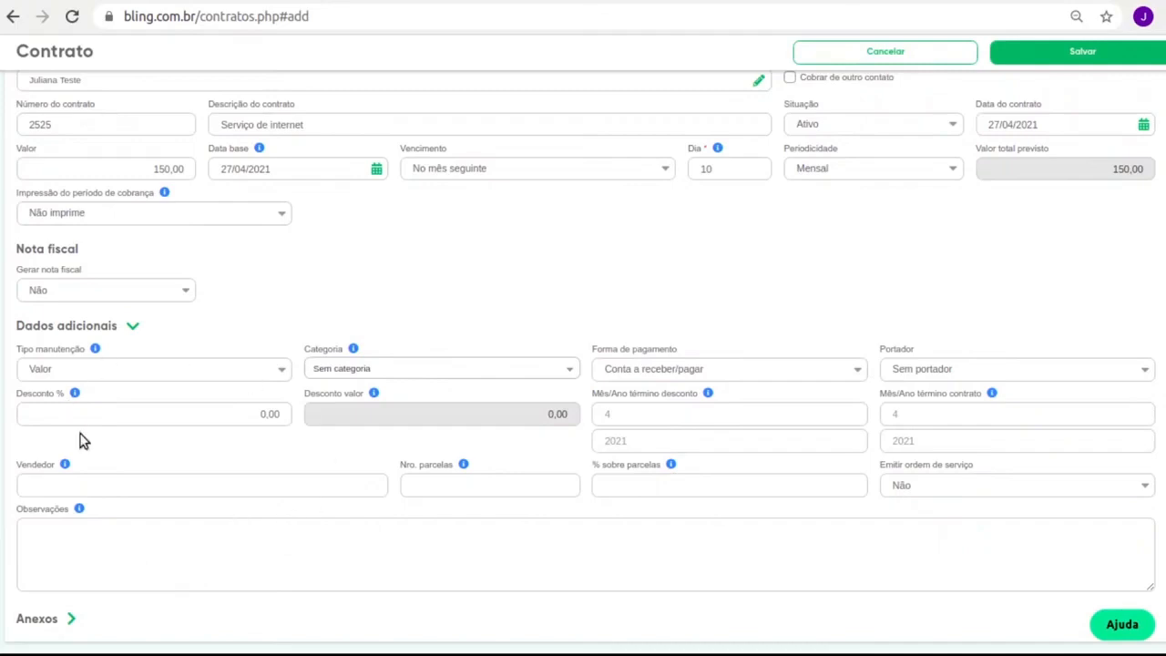
left_click(50, 626)
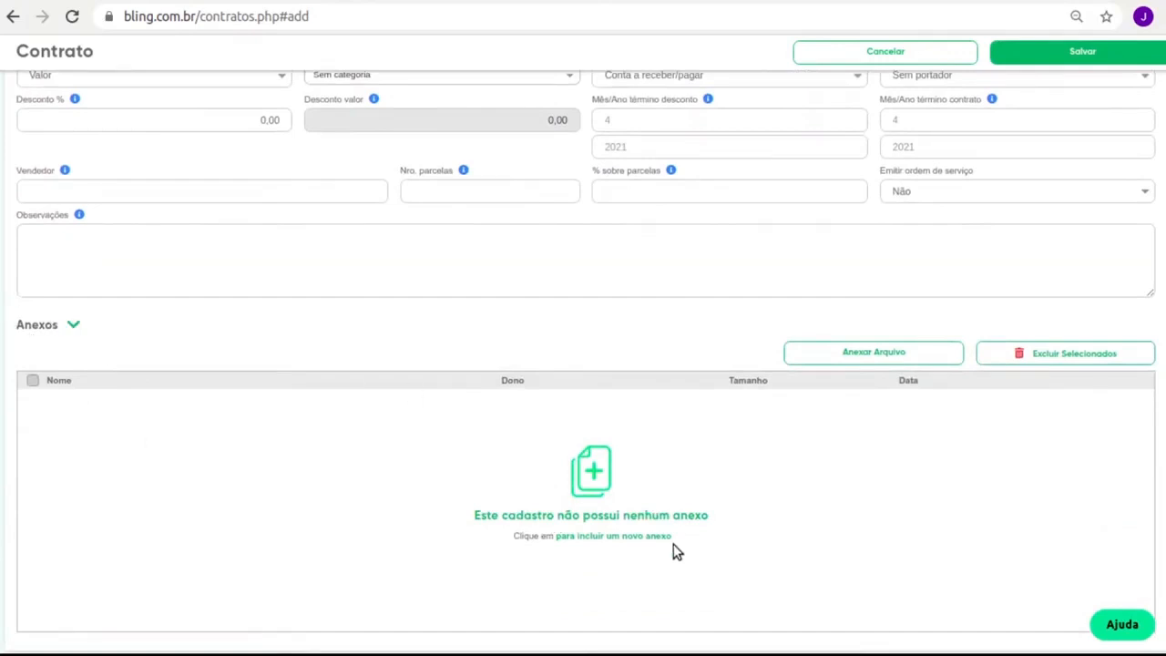
left_click(71, 326)
scroll(563, 390, "up", 3)
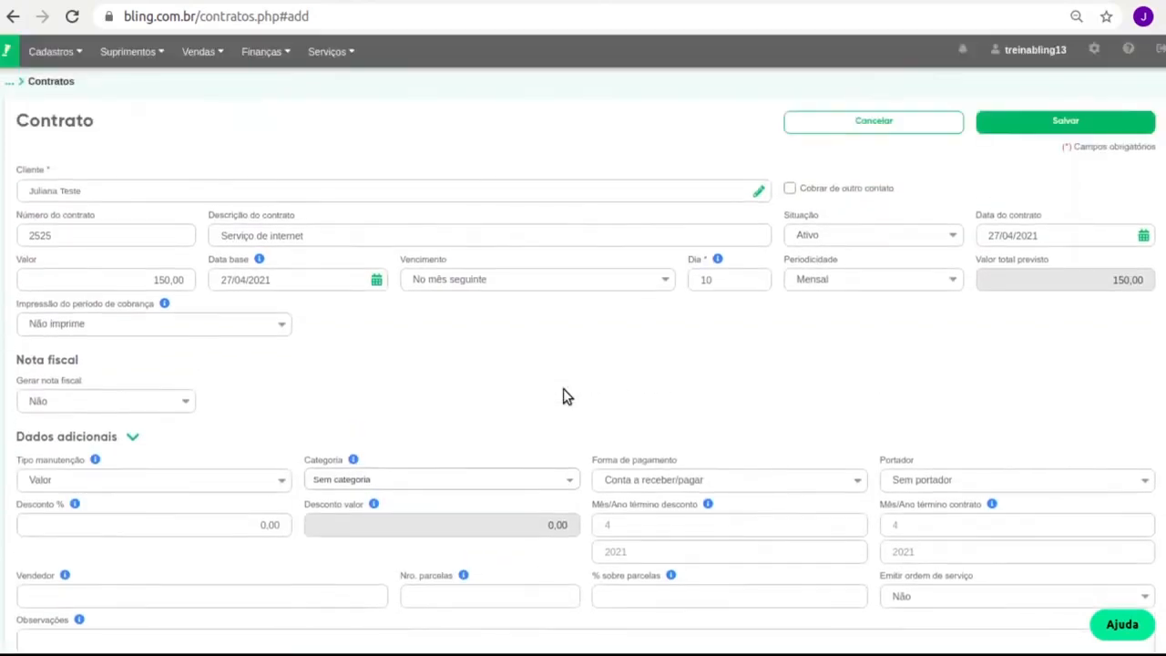
left_click(1078, 136)
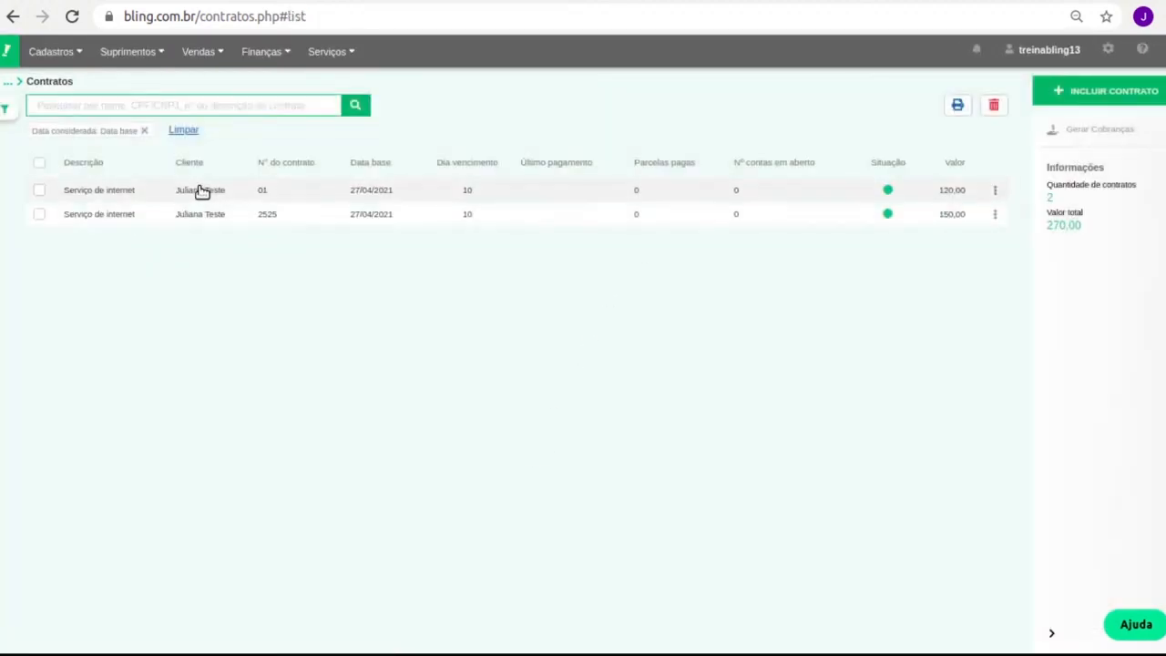
Generate charges for contract 2525 by Período from 05/2021, confirming the 4 charges created
left_click(36, 216)
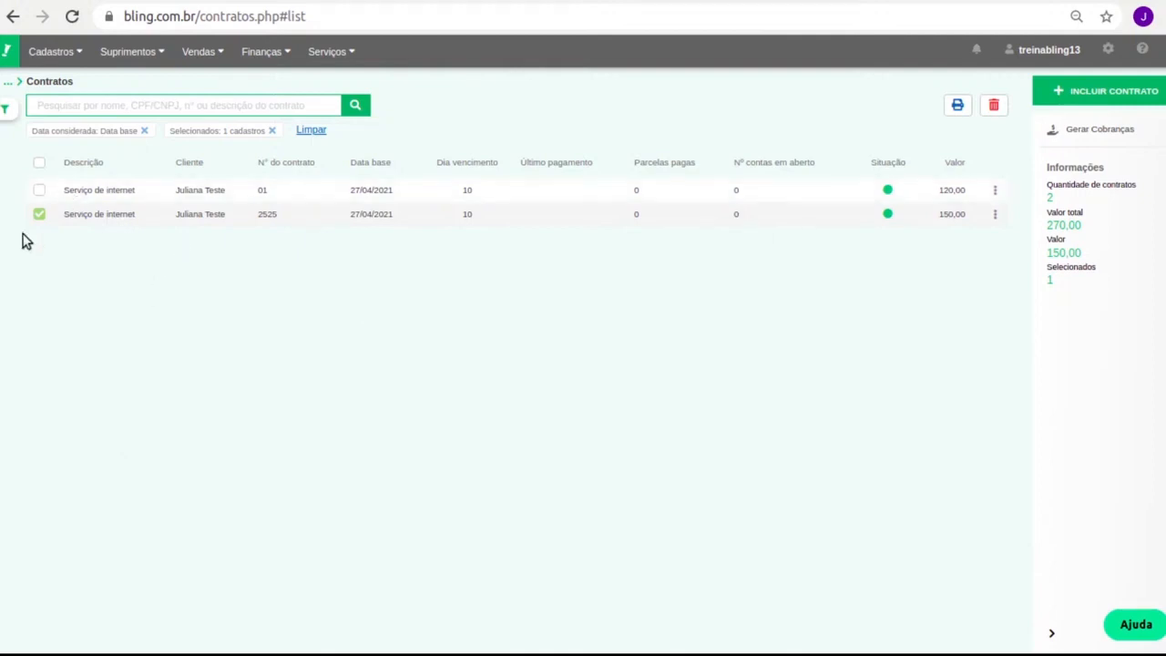
left_click(1129, 138)
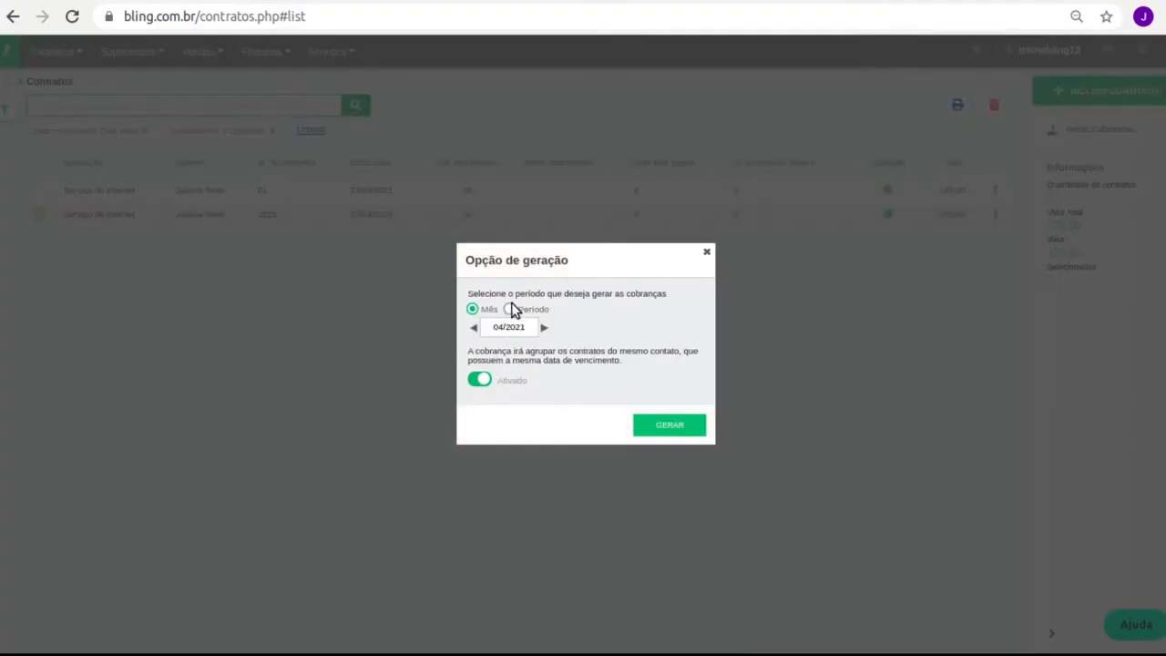
left_click(510, 309)
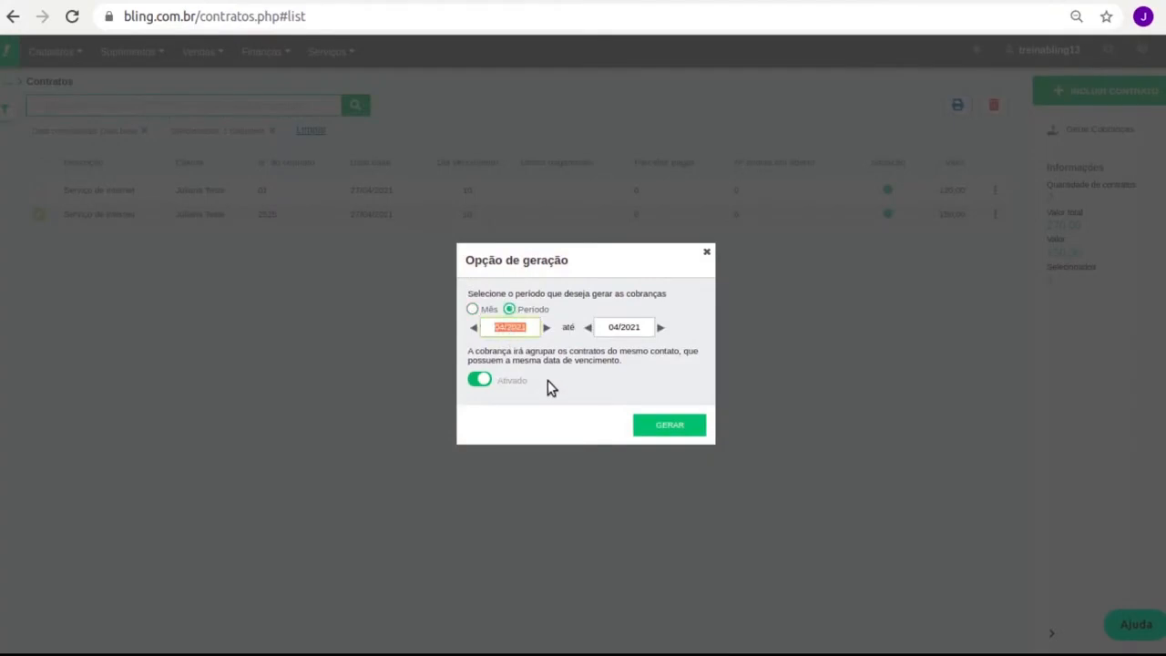
left_click(546, 327)
left_click(652, 429)
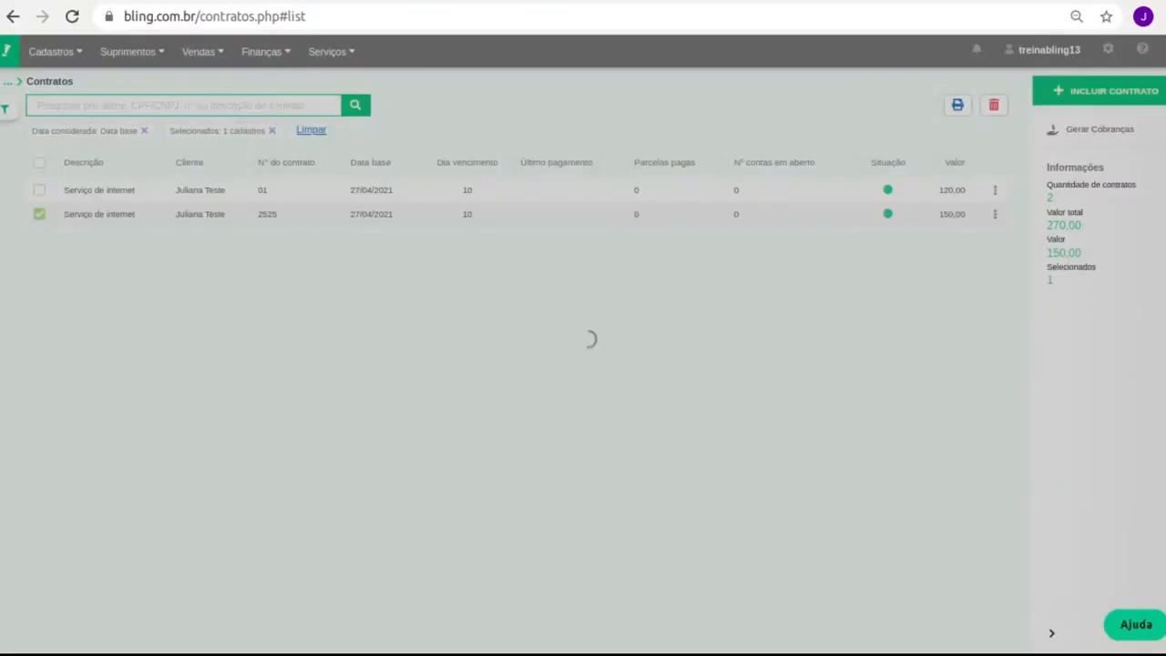
left_click_drag(484, 336, 593, 346)
left_click(739, 399)
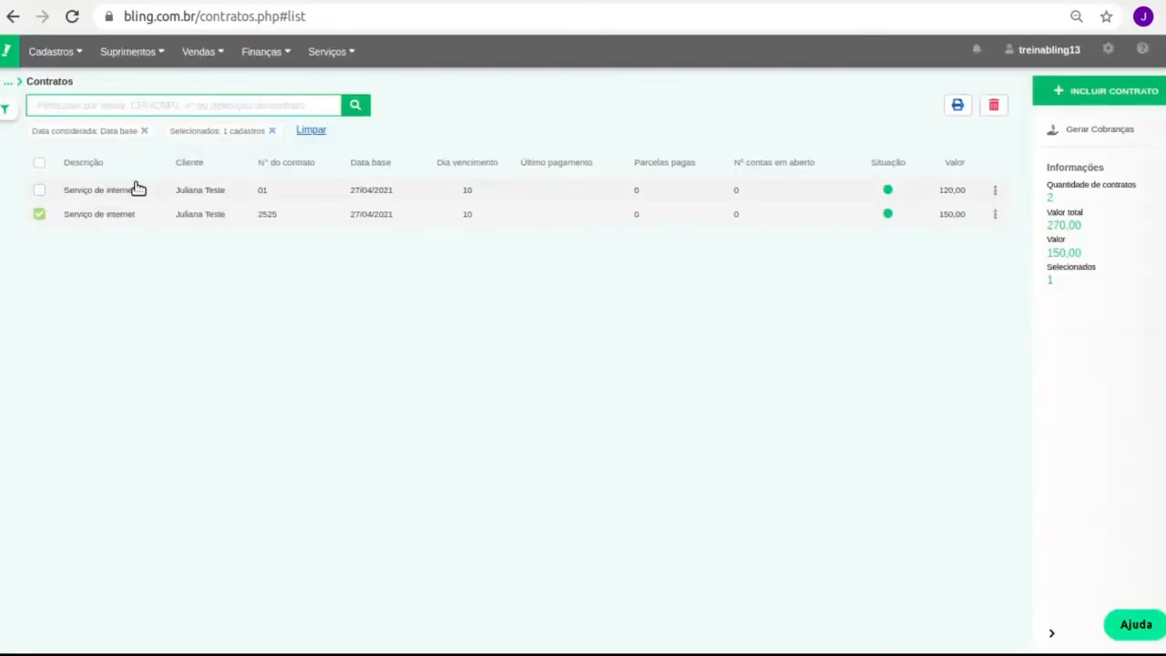
left_click(351, 53)
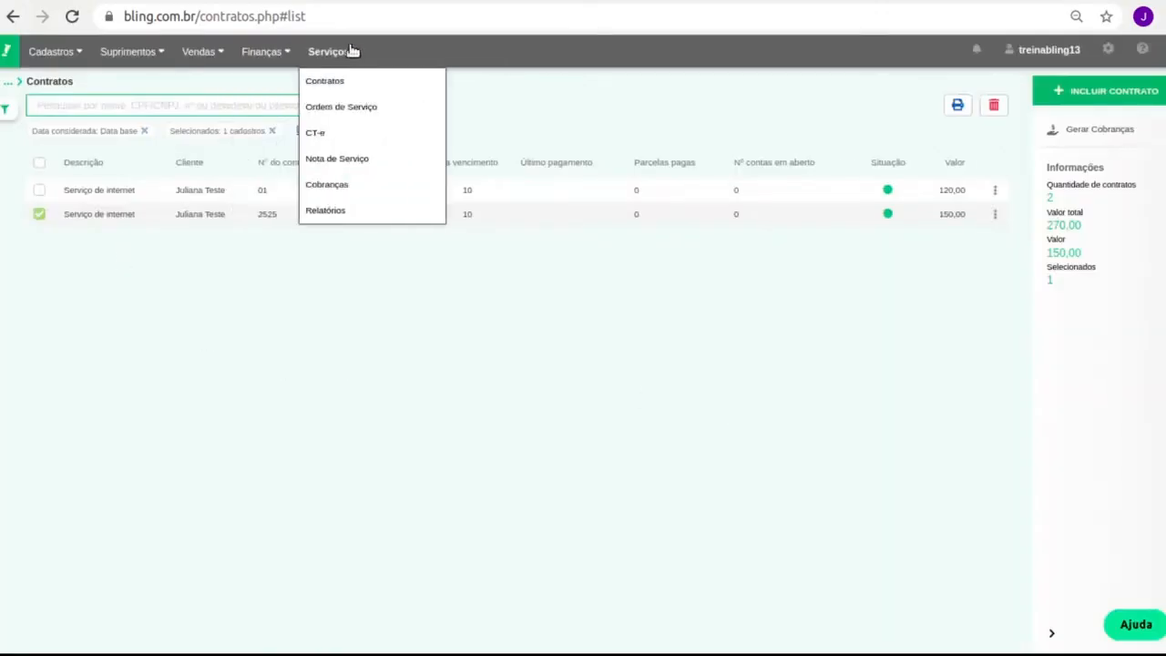
Review the 05/2021–08/2021 contract charges under Finanças, then return to the Contratos list
left_click(263, 51)
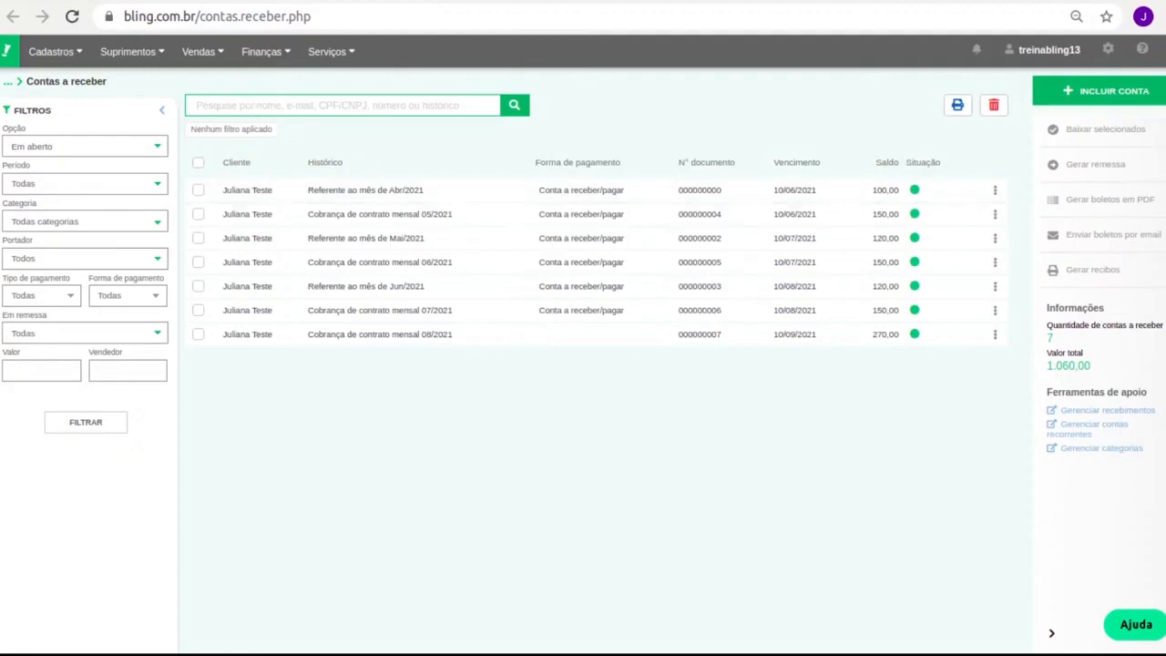
left_click(141, 1)
mouse_move(275, 55)
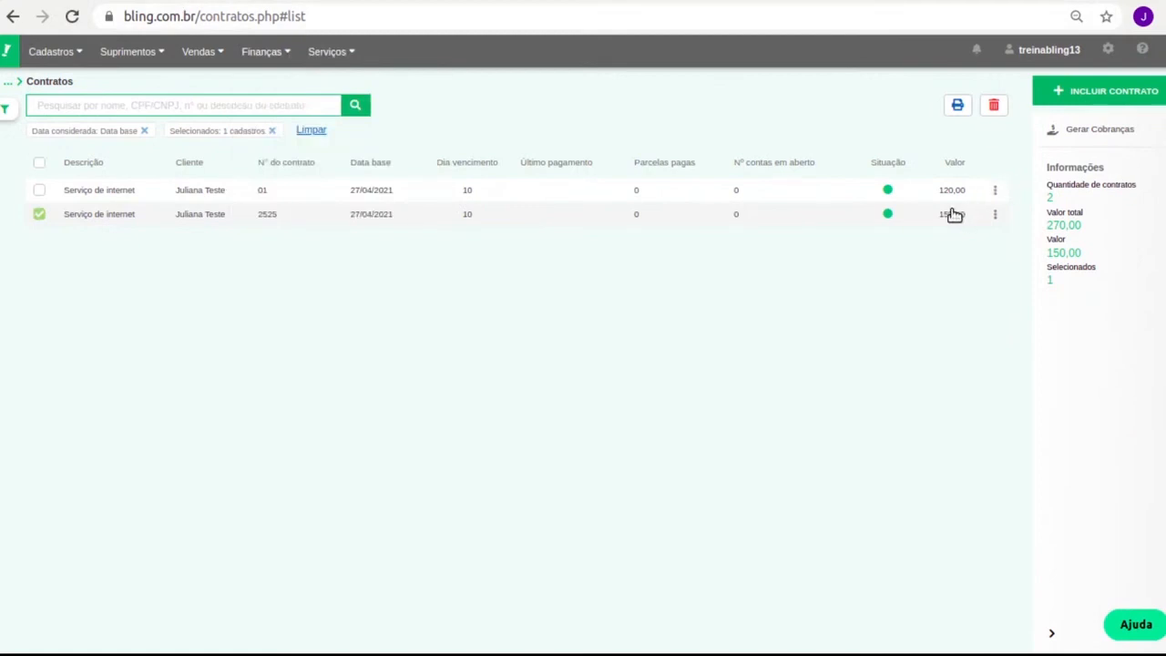
left_click(537, 216)
scroll(382, 315, "down", 1)
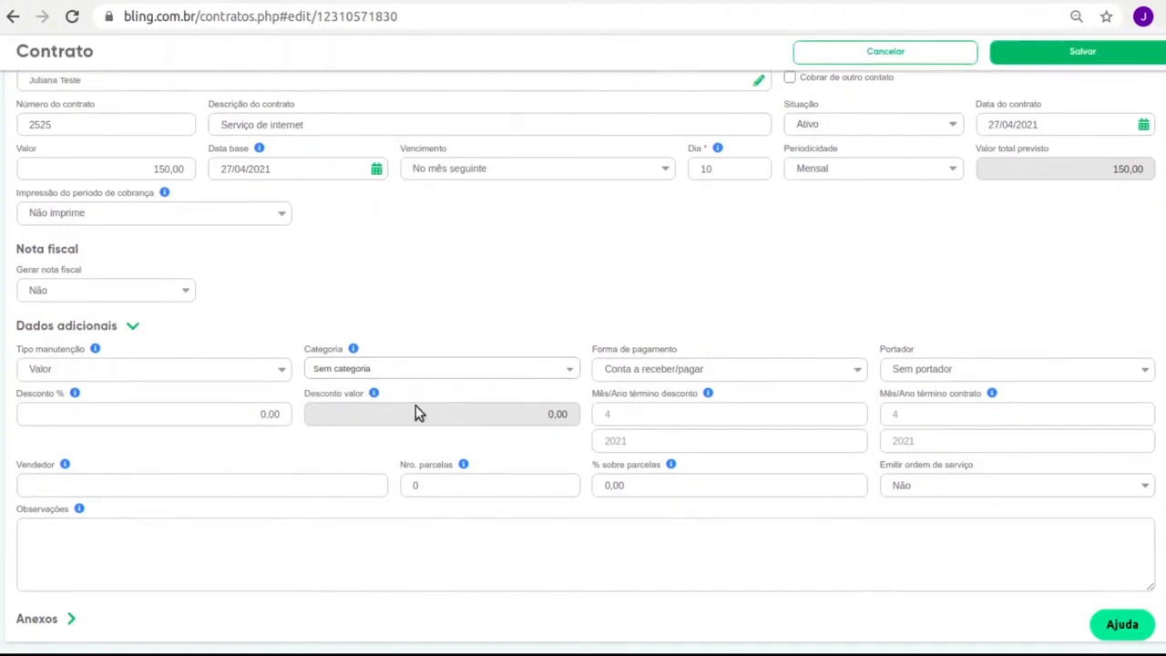
scroll(475, 455, "up", 2)
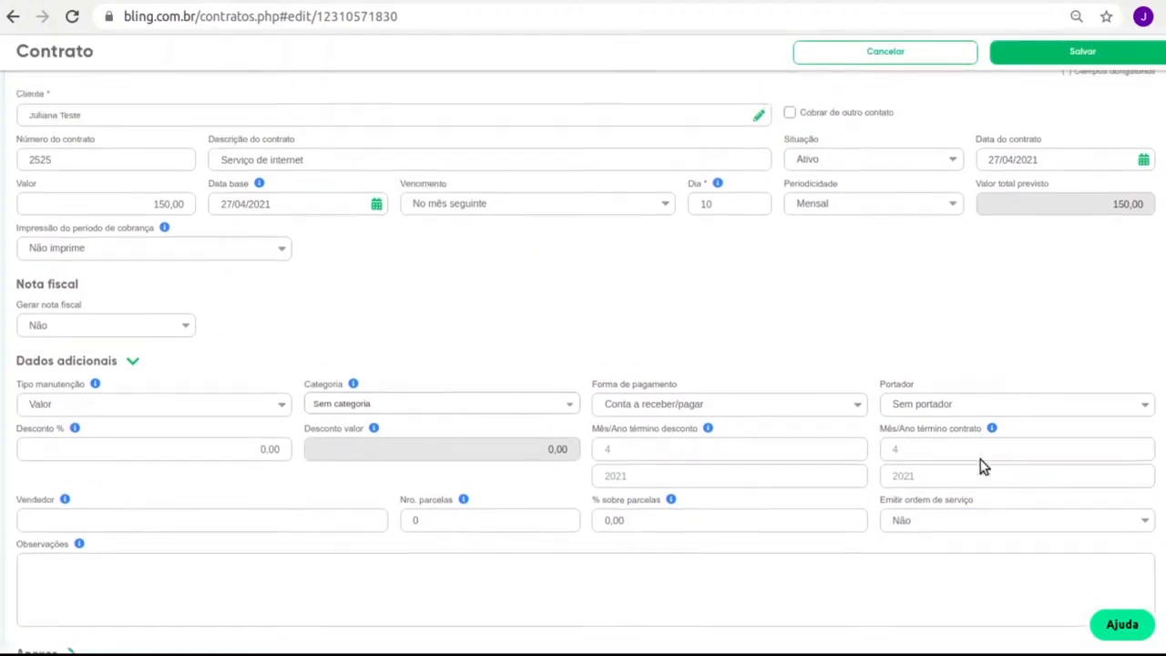
double_click(1087, 288)
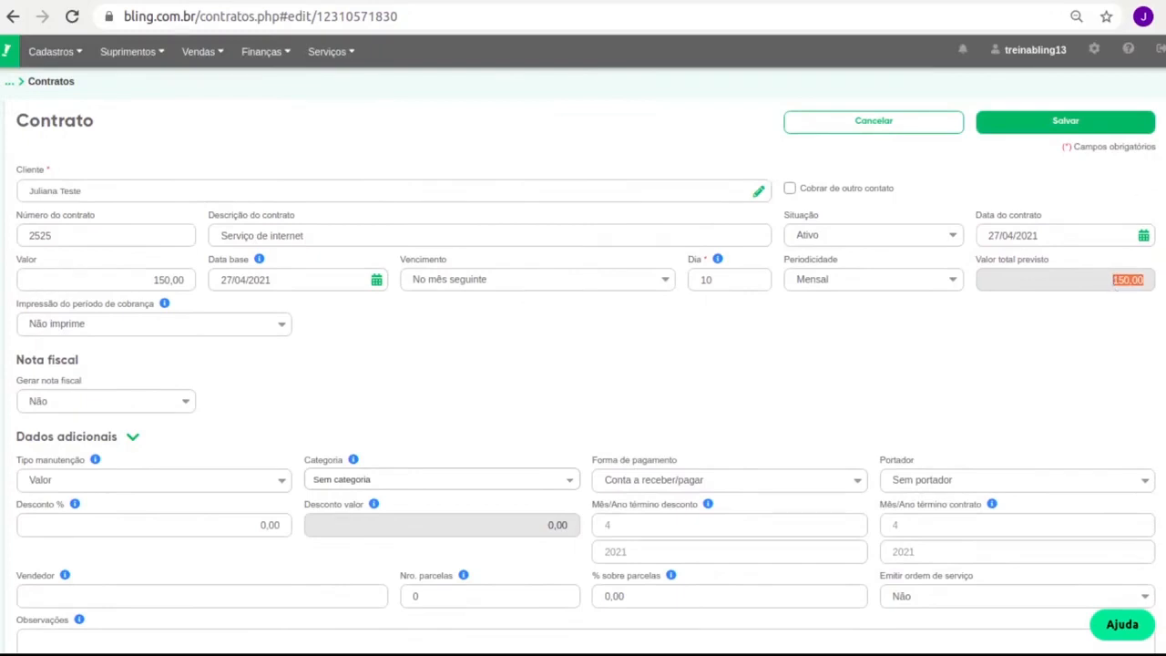
left_click(923, 120)
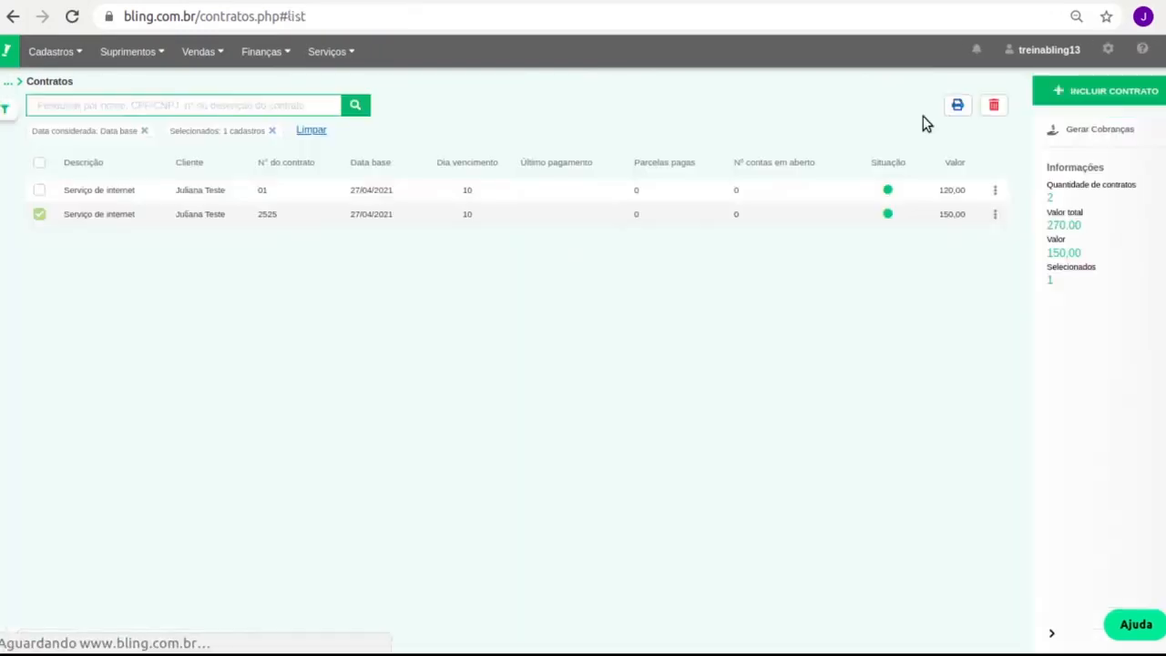
left_click(36, 219)
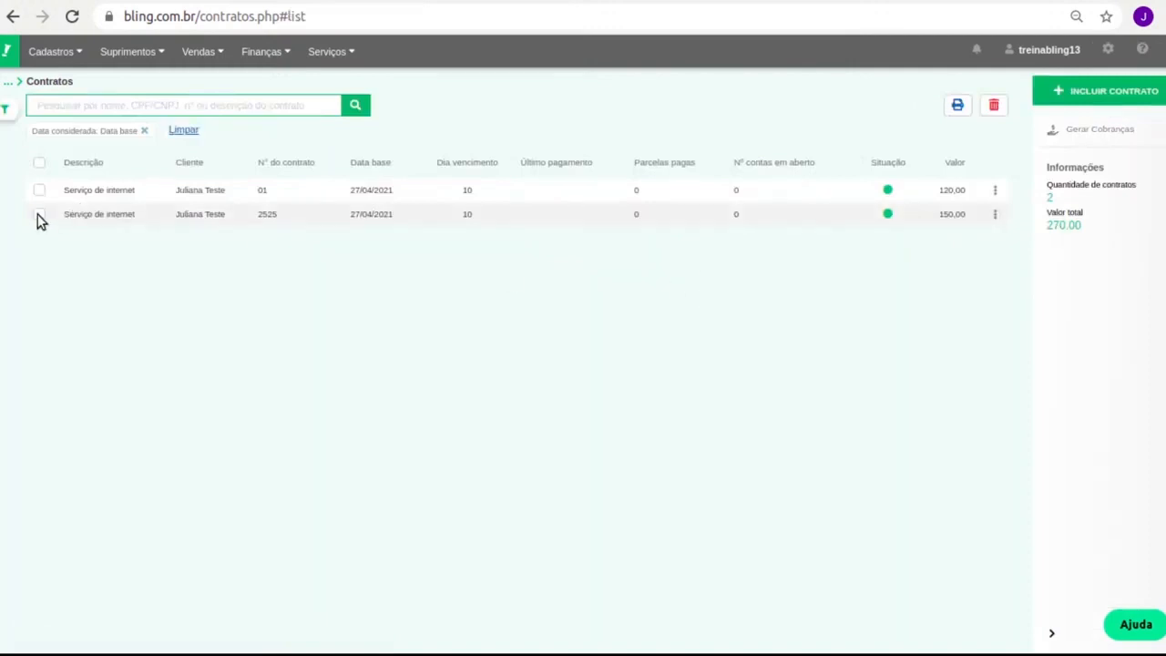
left_click(91, 215)
double_click(1120, 282)
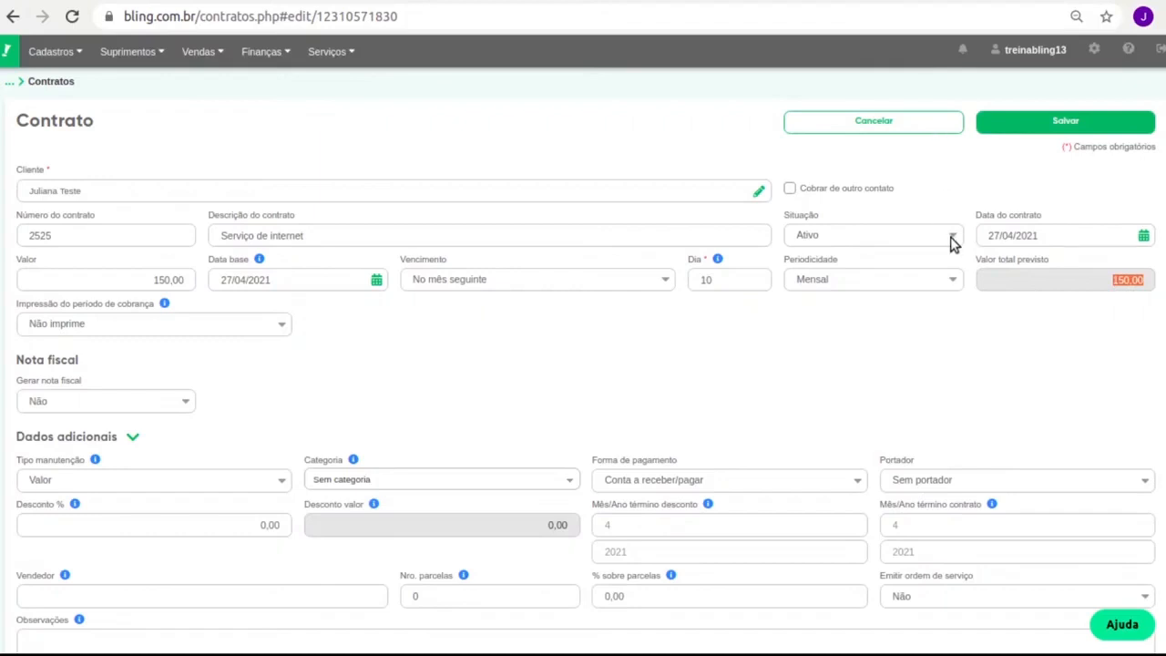
left_click(905, 119)
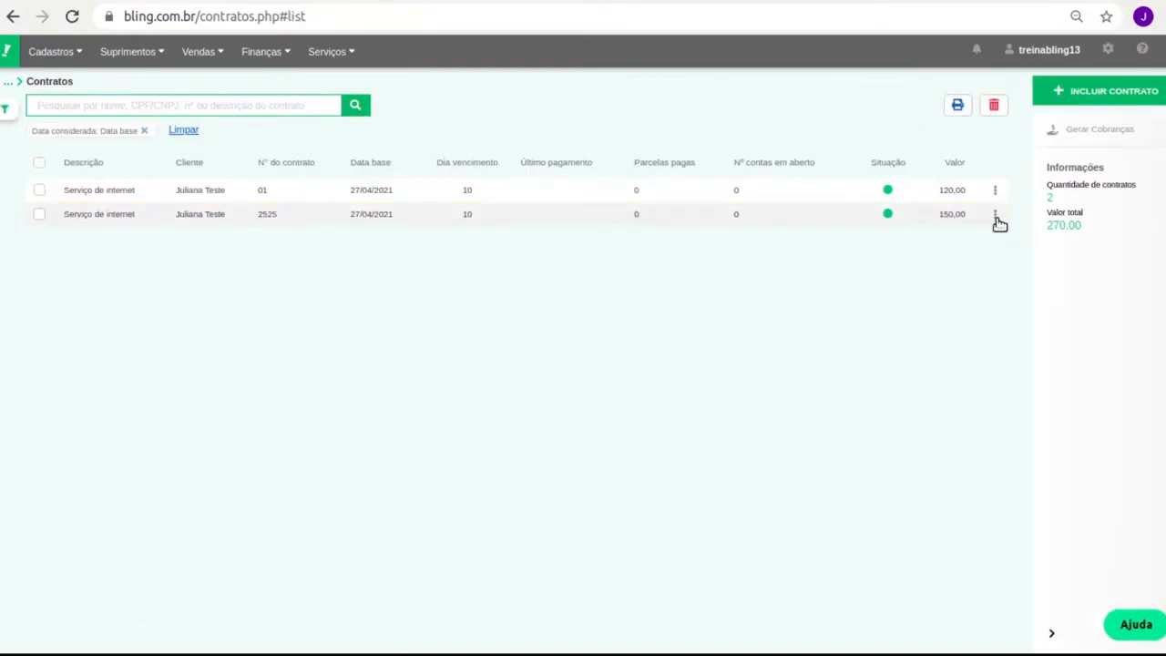
left_click(994, 215)
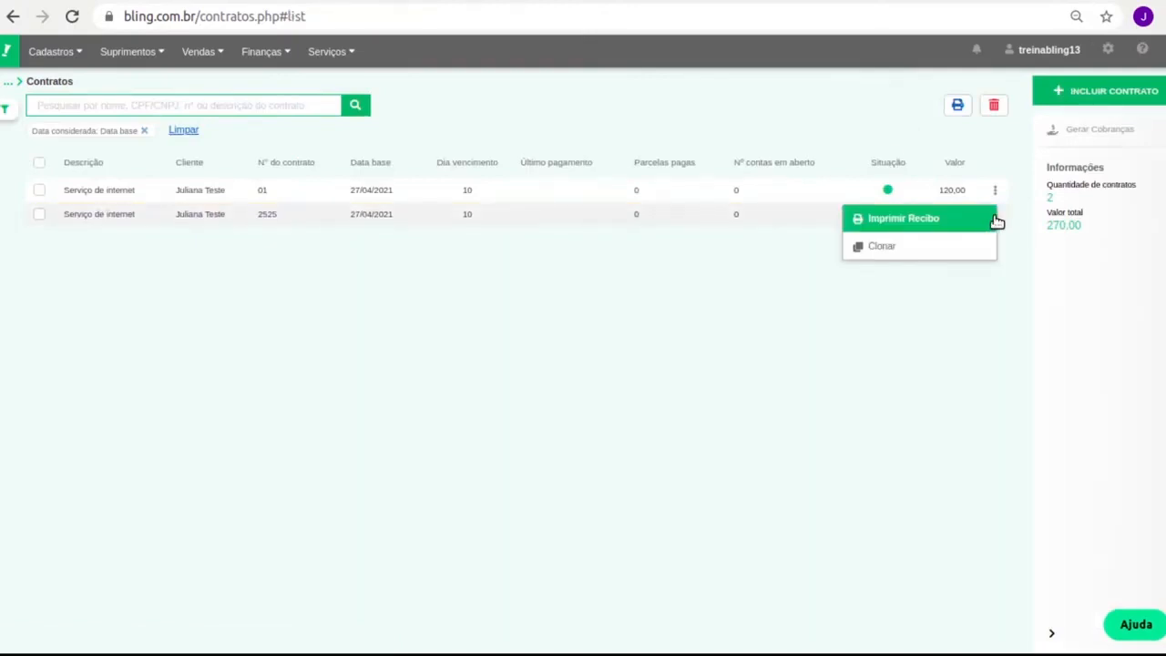
left_click(583, 417)
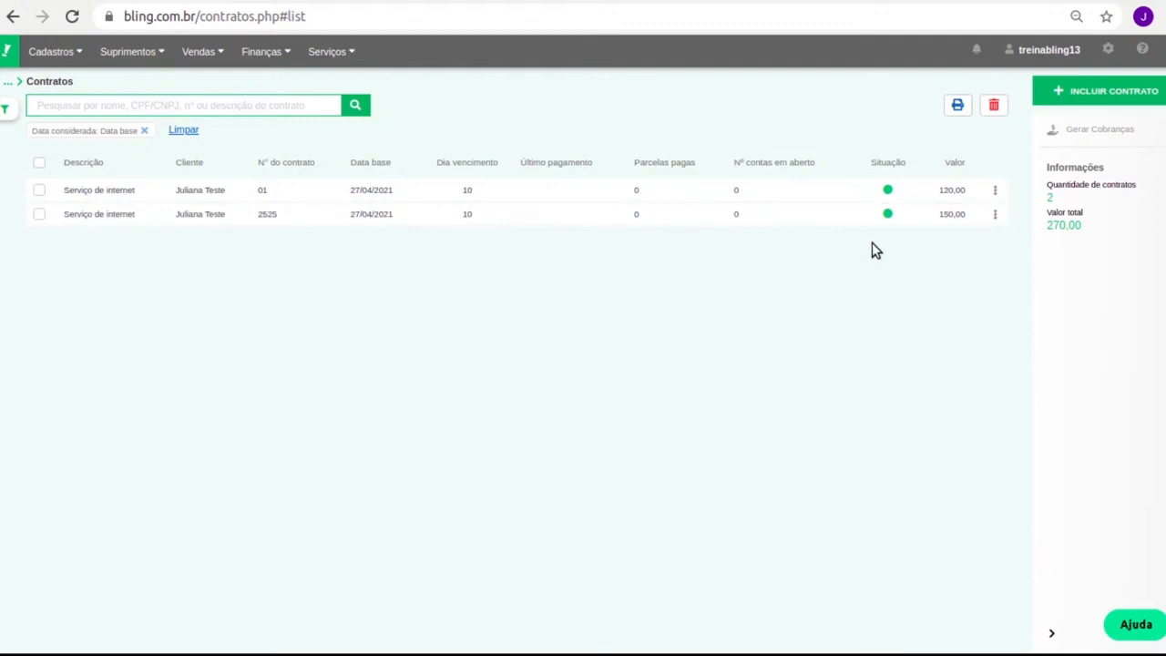
left_click(425, 190)
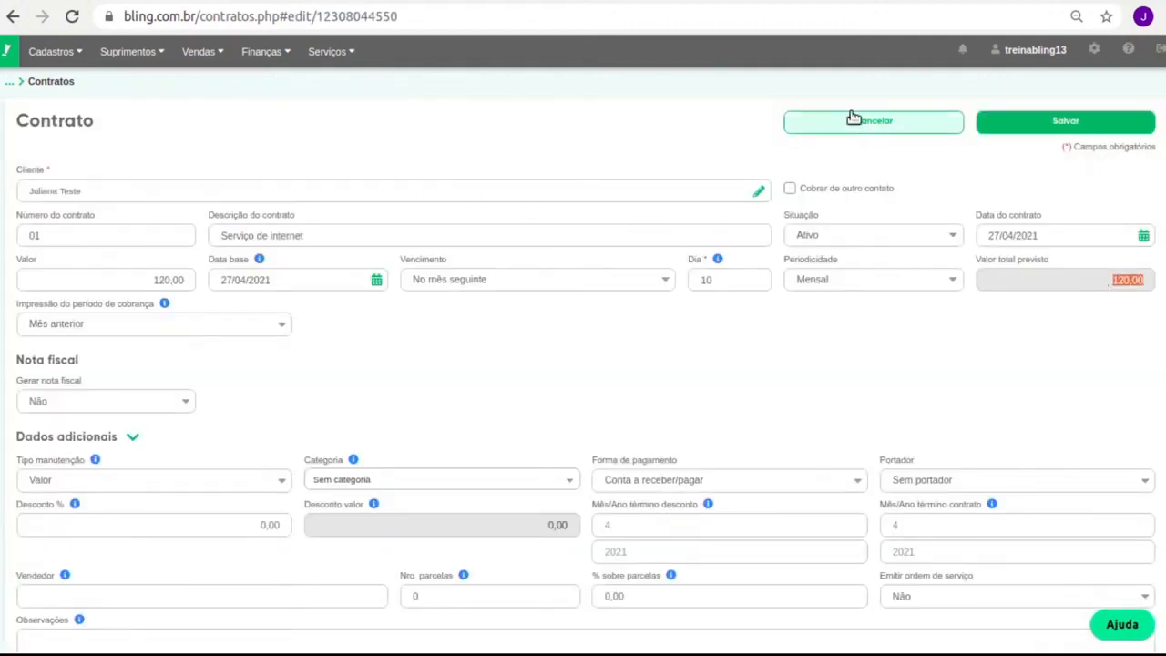
left_click(857, 120)
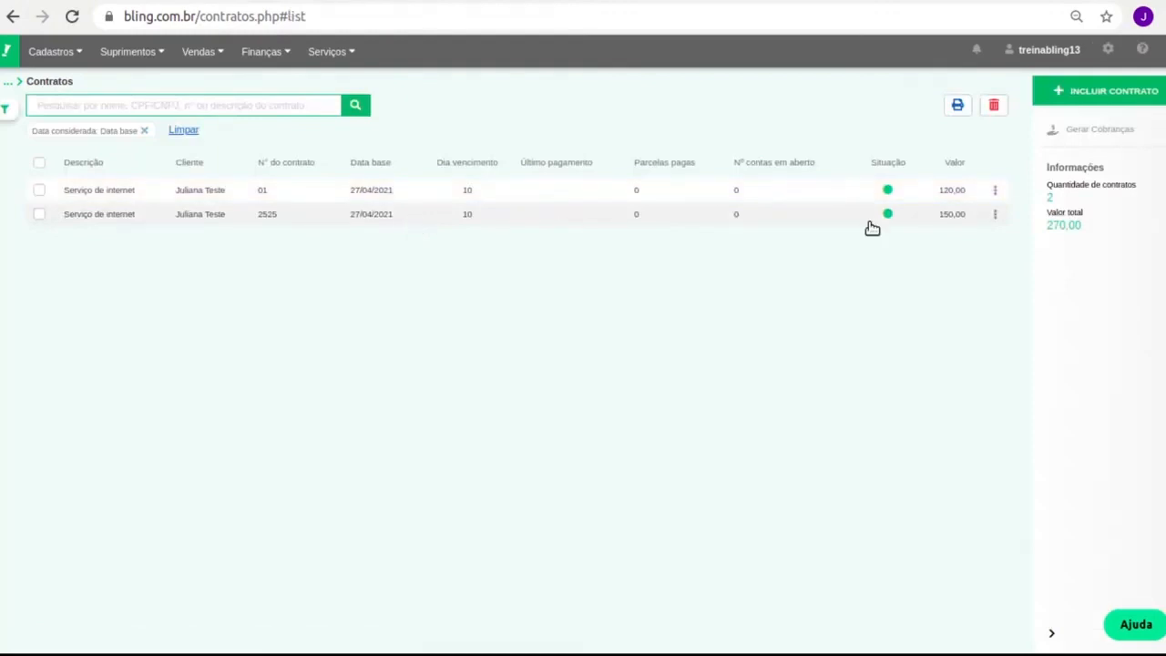
left_click(927, 213)
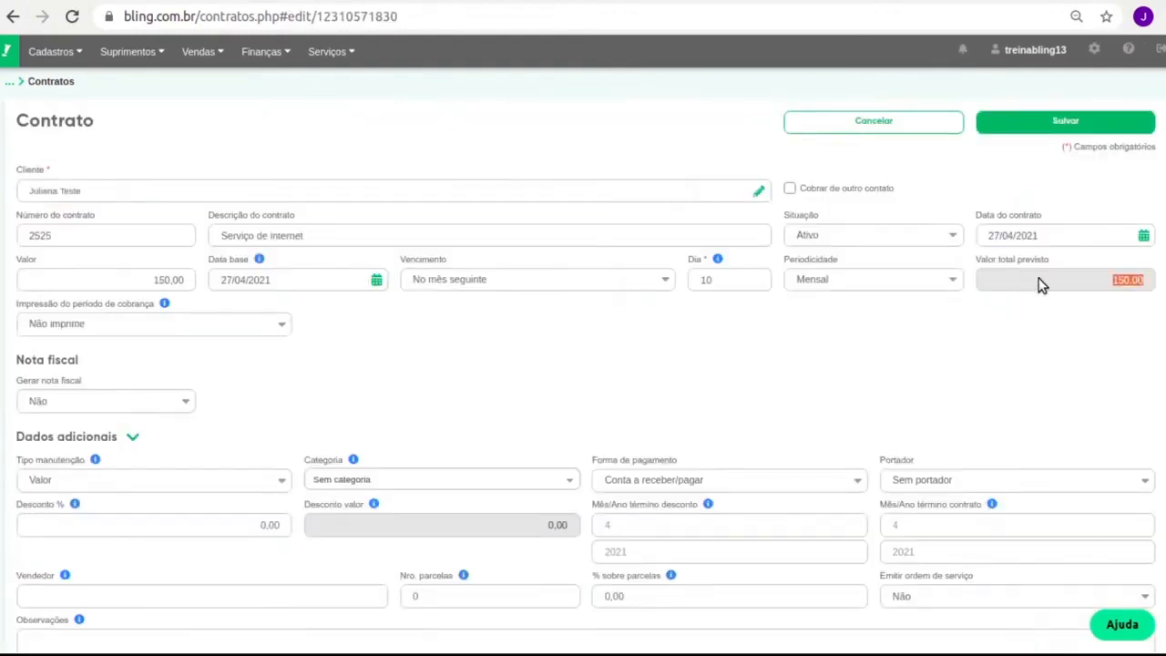
left_click(861, 127)
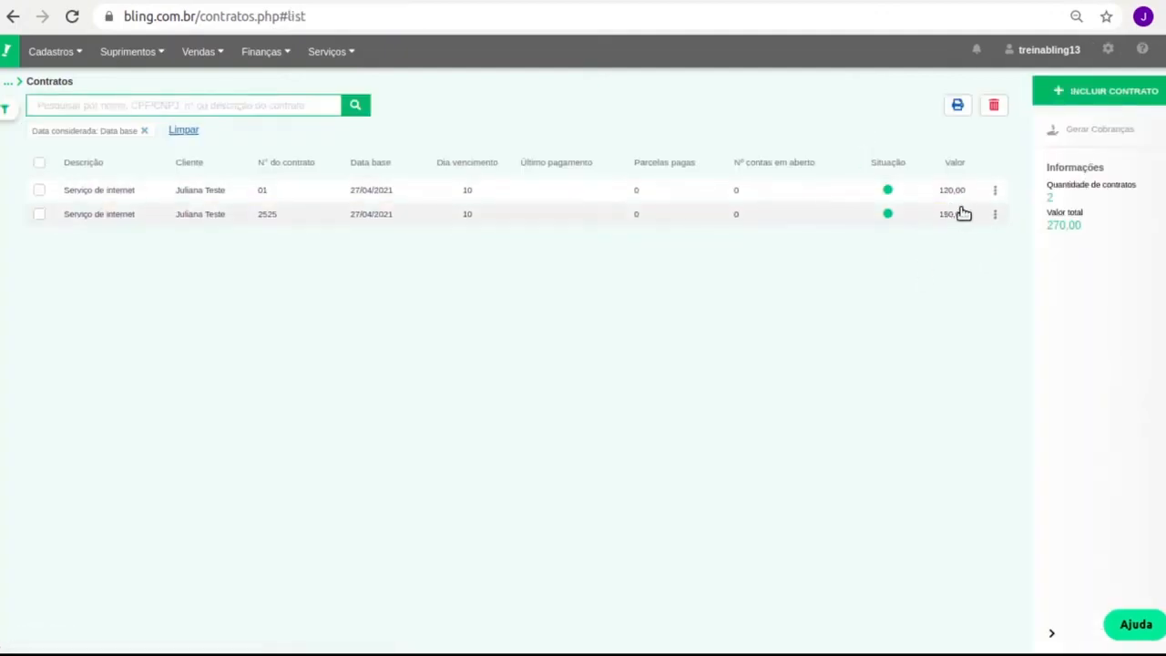
Go to Finanças > Contas a Receber
left_click(283, 56)
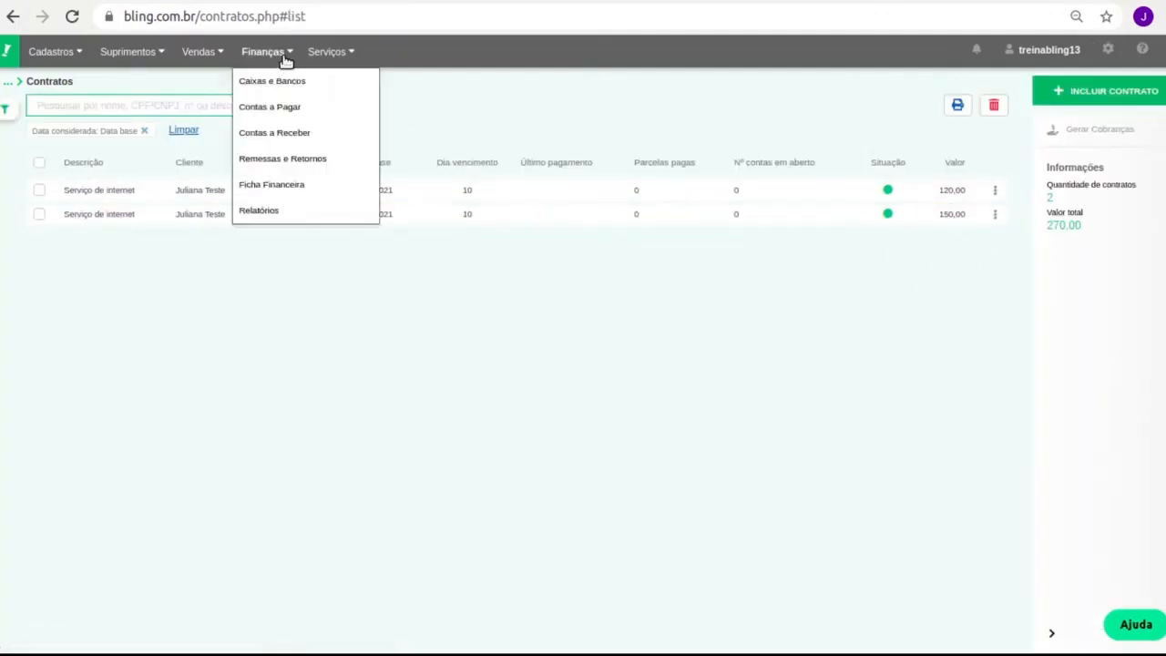
left_click(270, 55)
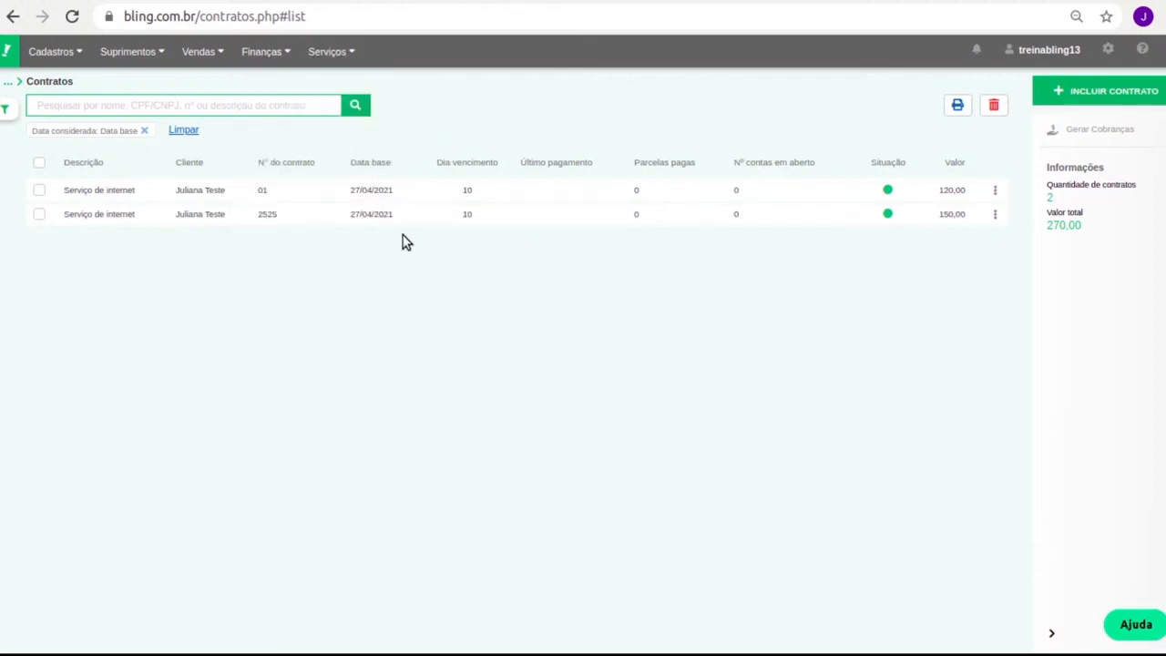
mouse_move(259, 57)
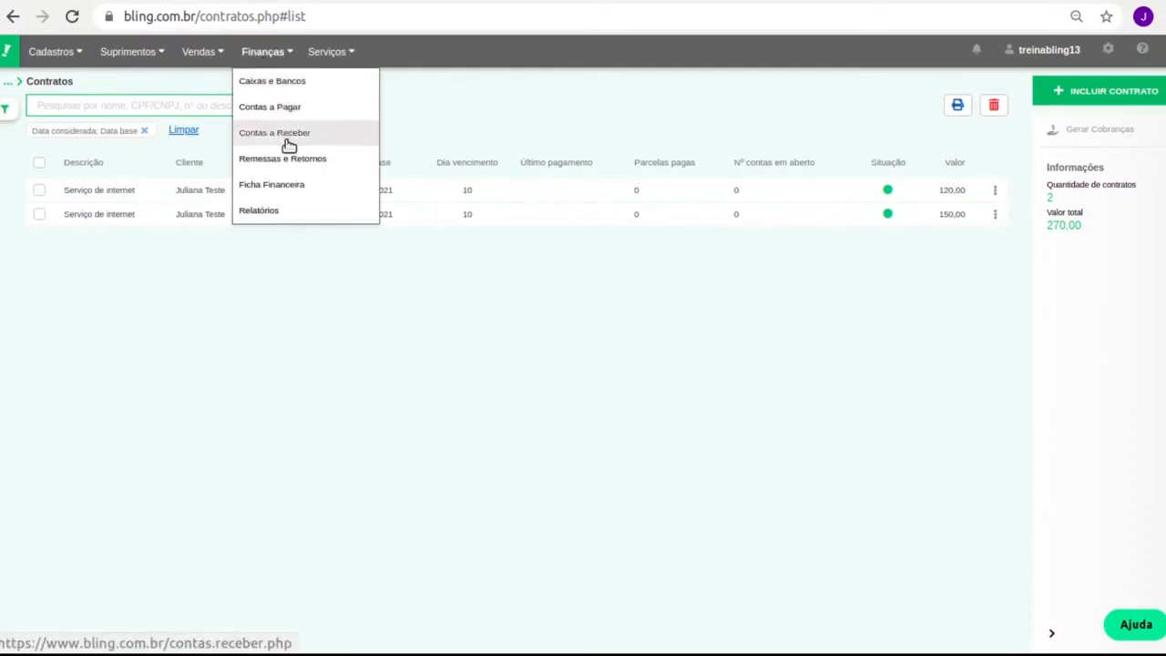
left_click(299, 218)
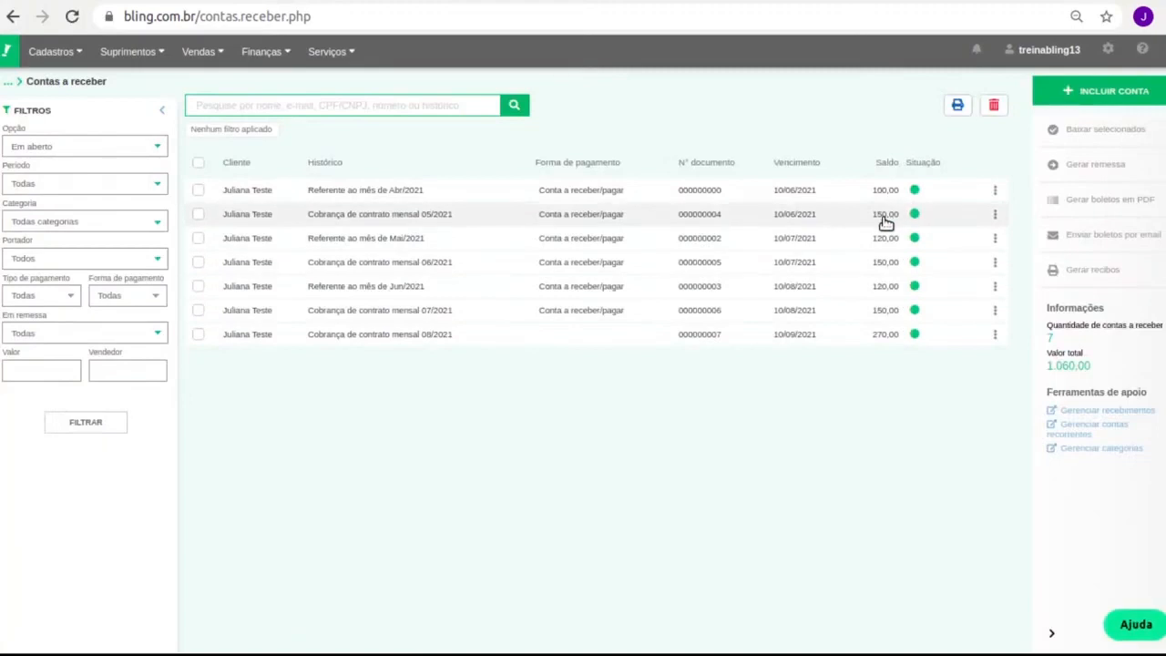
Open the 05/2021 contract charge and check its Forma de pagamento and Portador
left_click(198, 215)
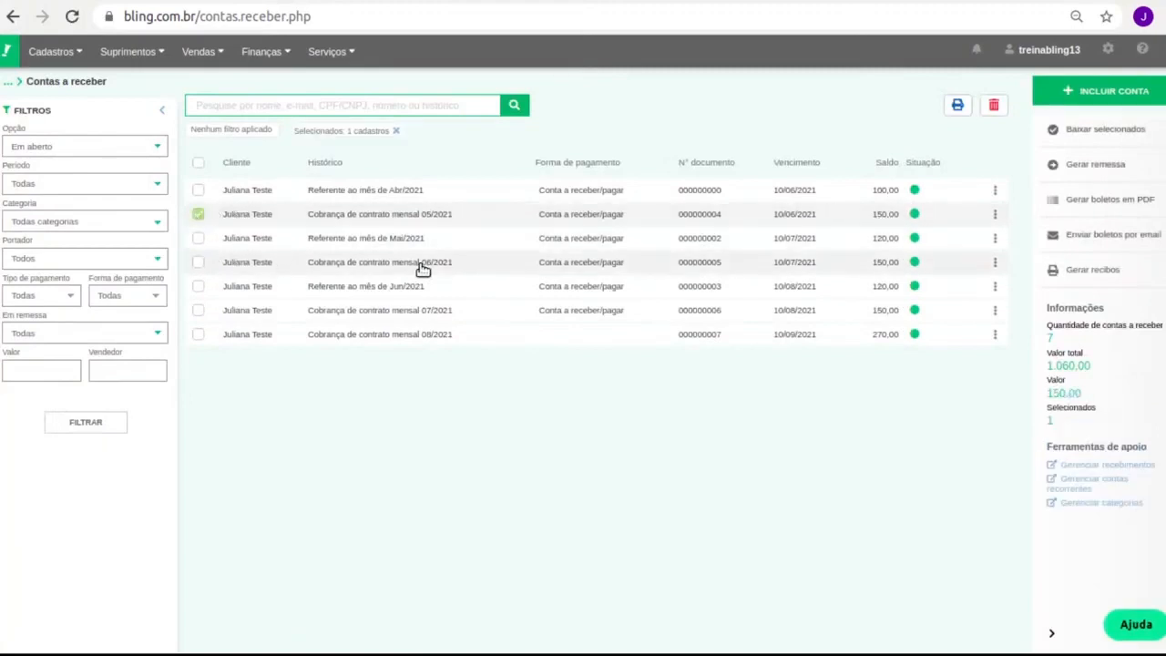
left_click(997, 216)
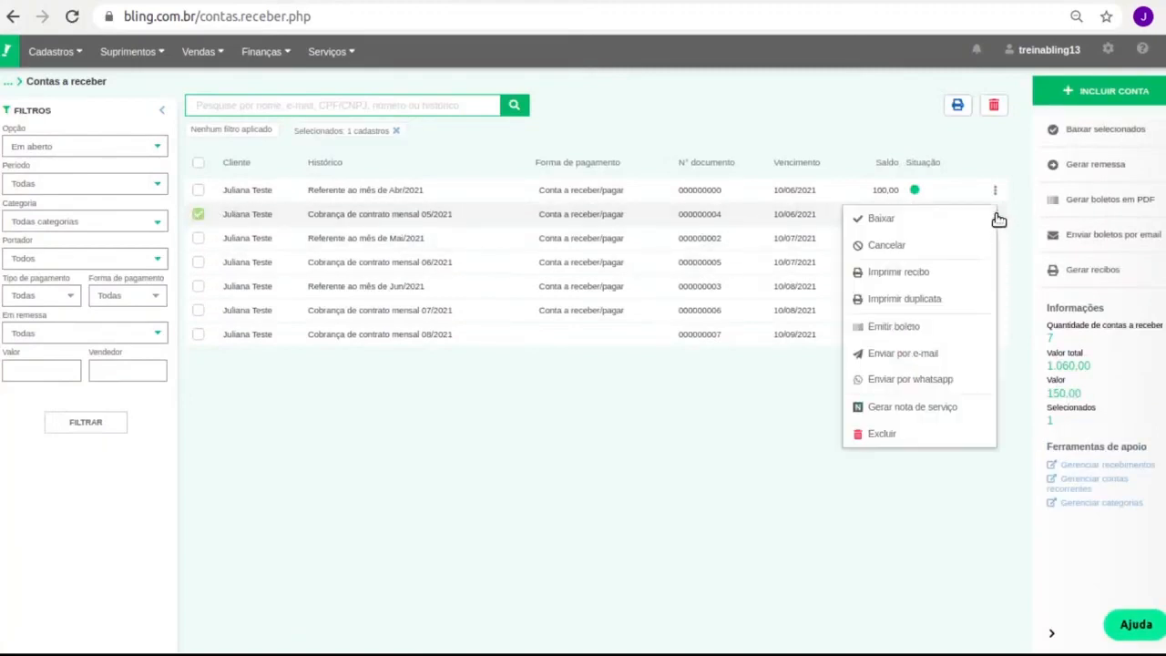
left_click(415, 221)
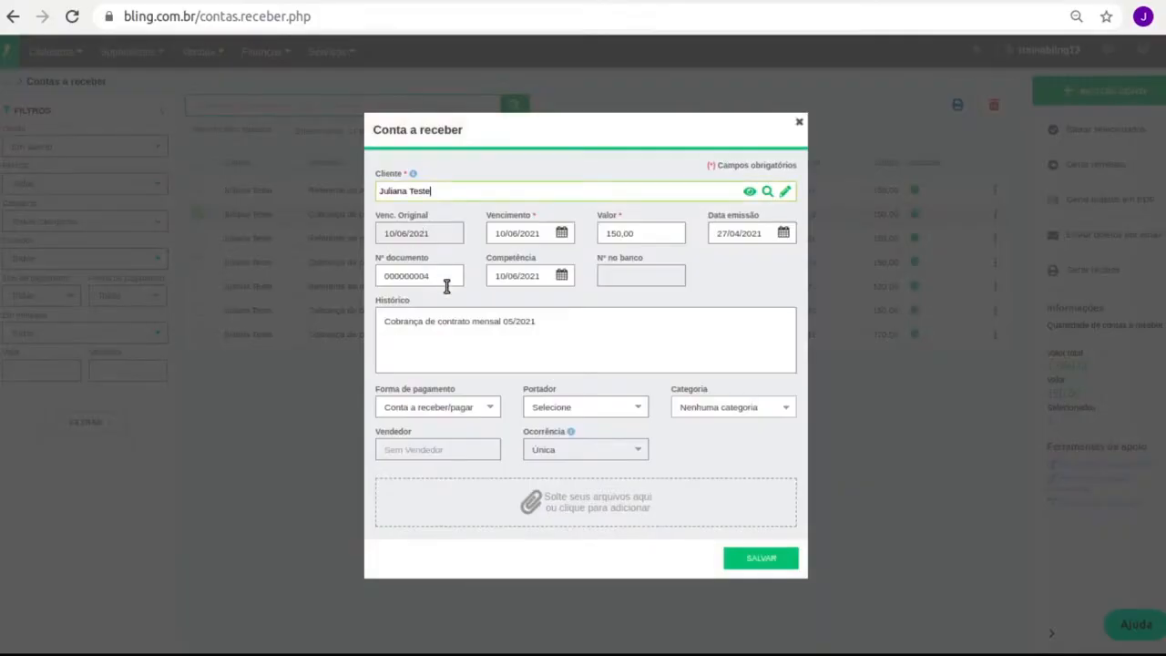
left_click(474, 414)
left_click(596, 409)
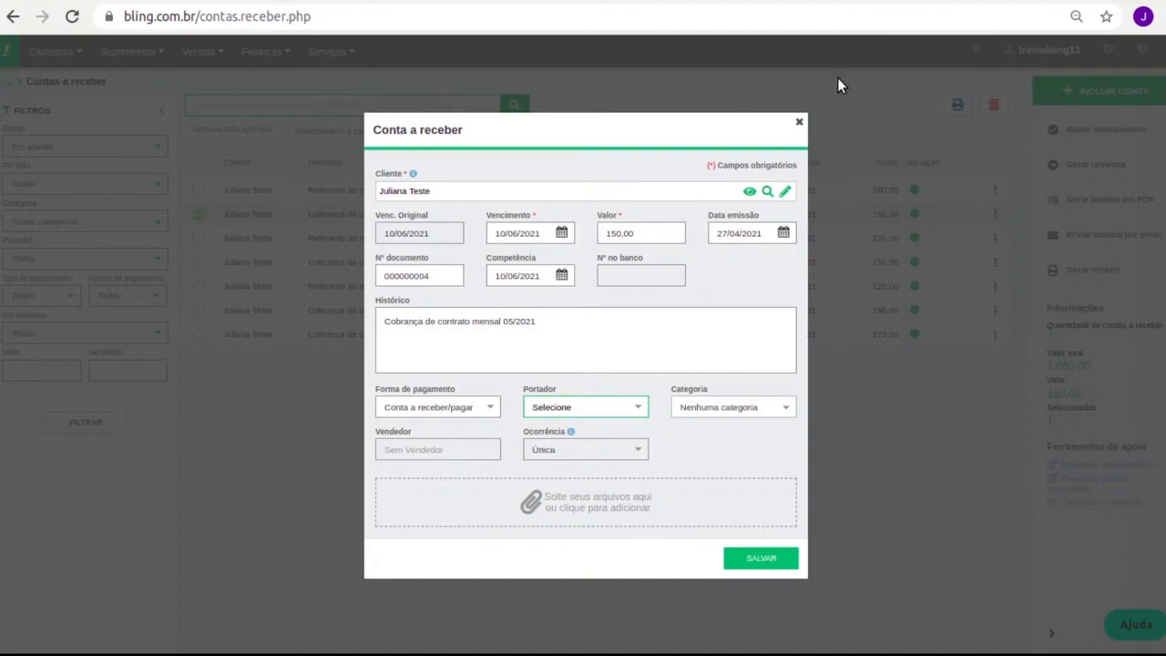
Draft a service invoice from the 05/2021 charge, review its description, then cancel it
left_click(799, 121)
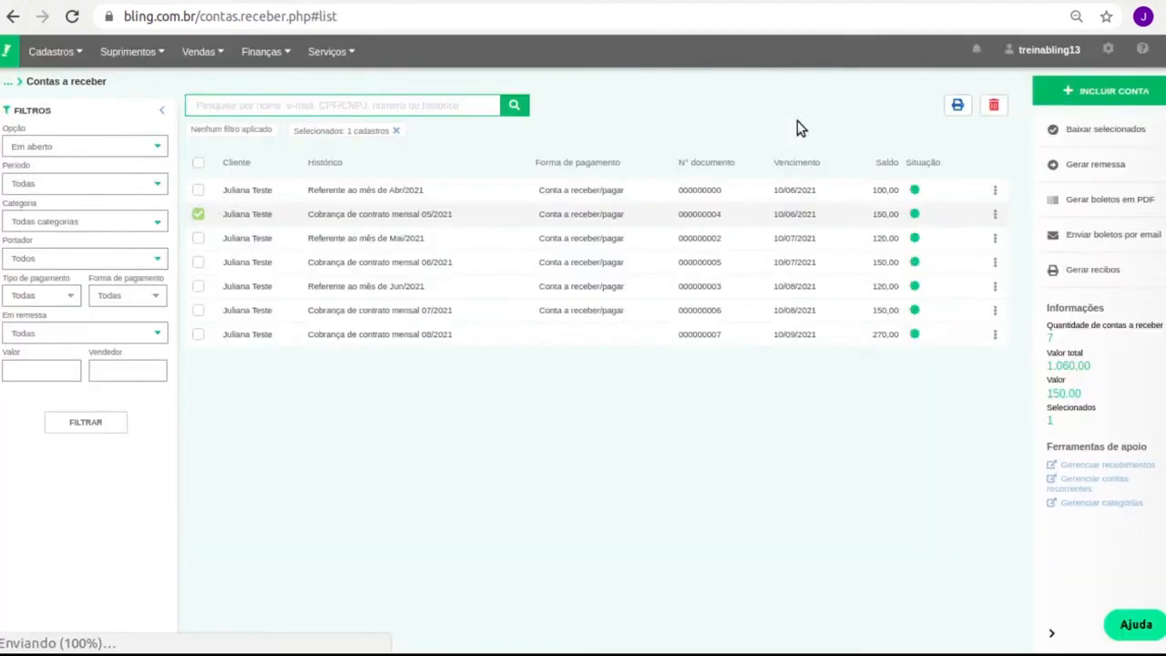
left_click(994, 214)
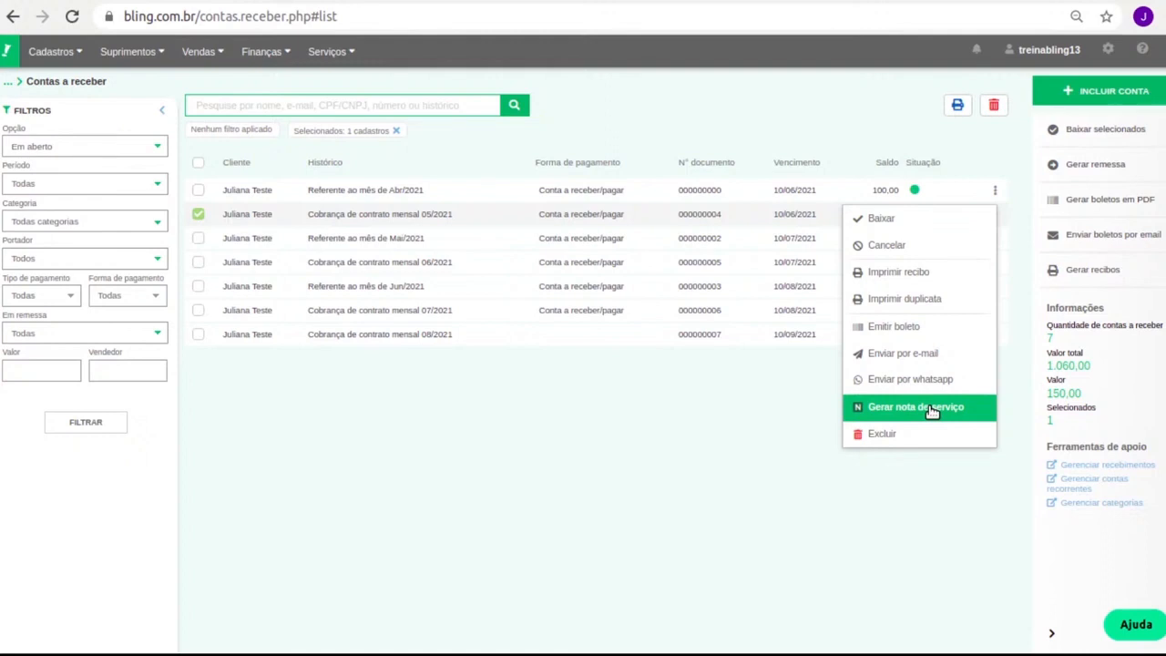
left_click(931, 409)
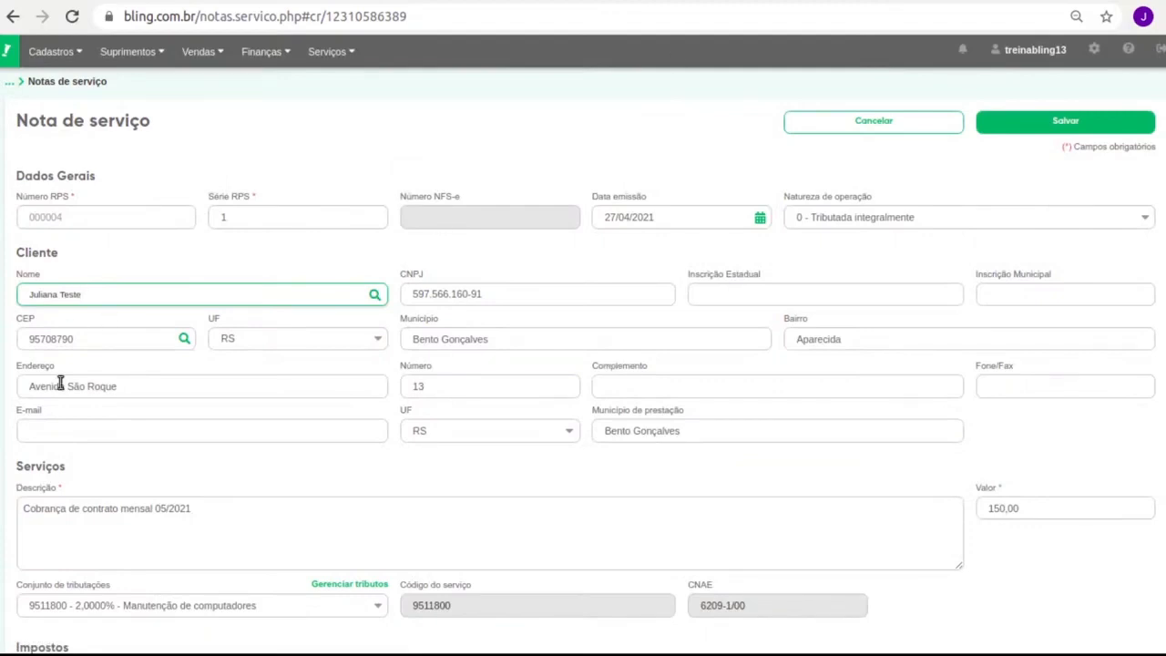
triple_click(140, 504)
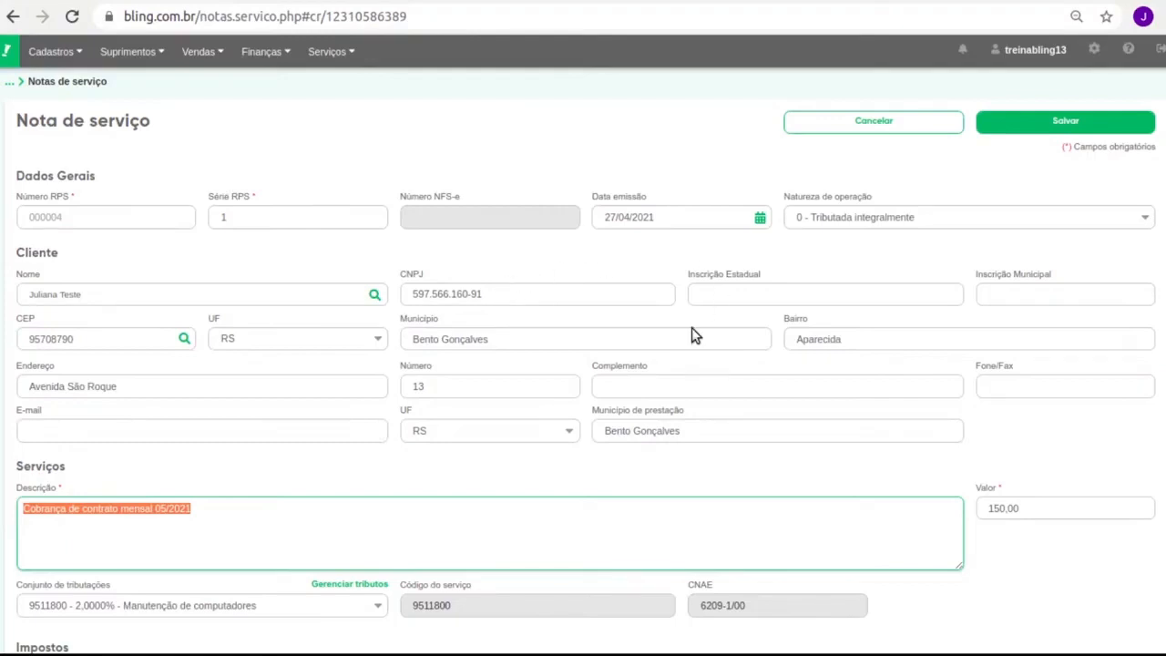
left_click(902, 127)
Navigate through the Contratos list to Contas a Receber
mouse_move(288, 48)
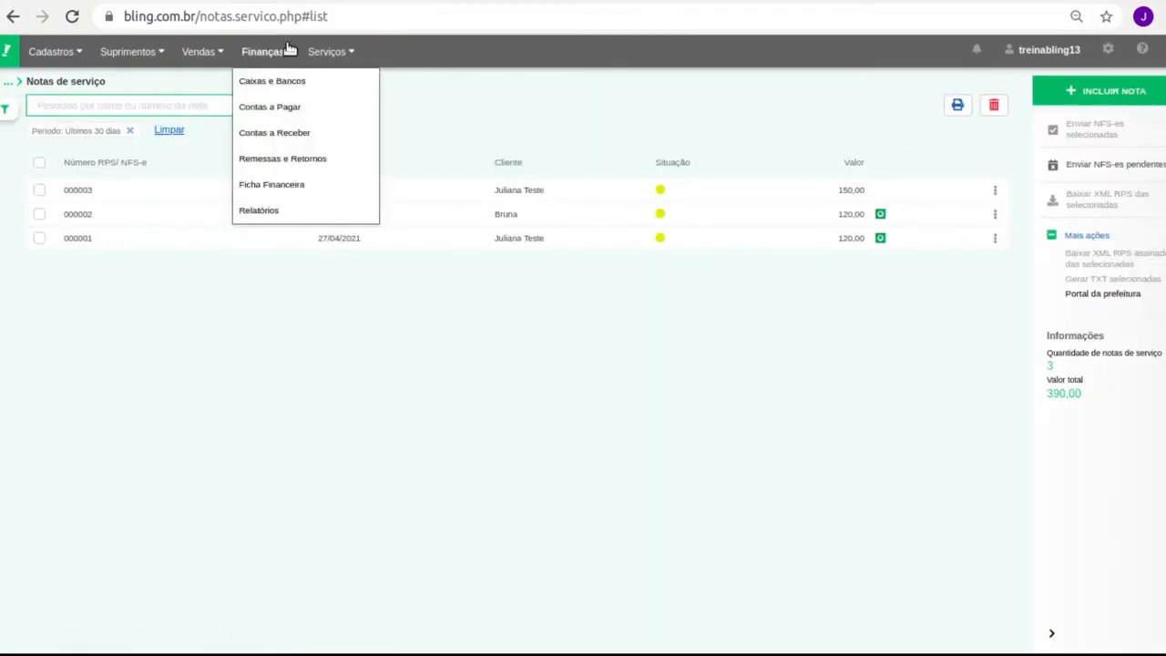
mouse_move(325, 52)
left_click(359, 98)
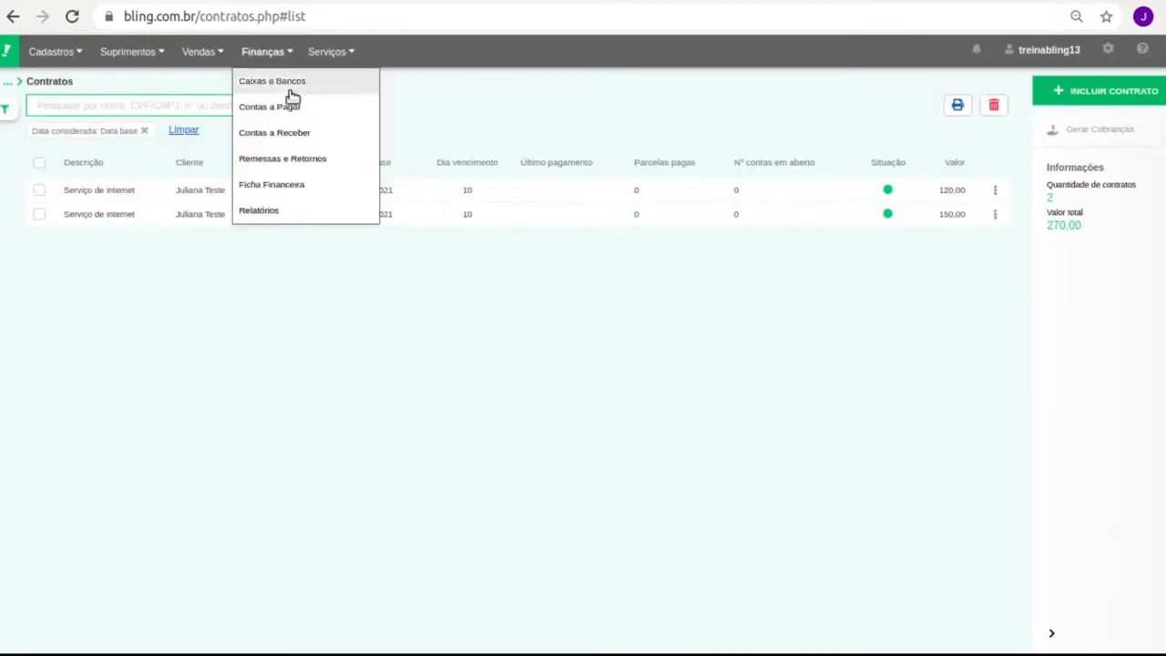
left_click(314, 144)
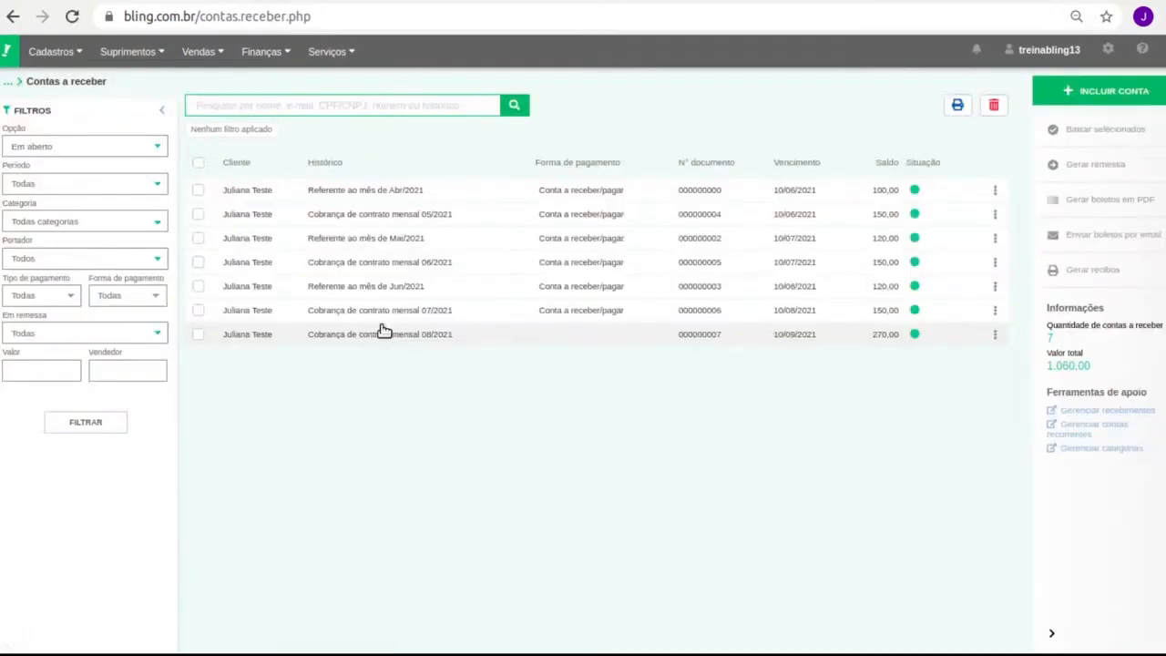
Select all seven receivables for deletion, decline with NÃO, and clear the selection
left_click(197, 165)
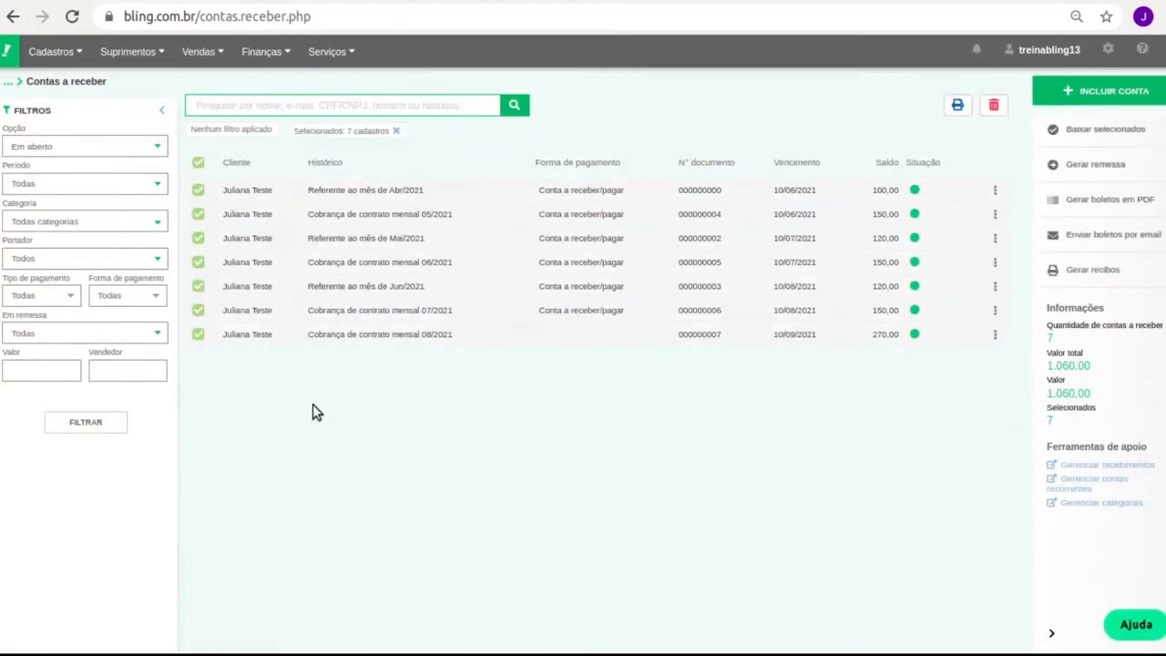
left_click(994, 105)
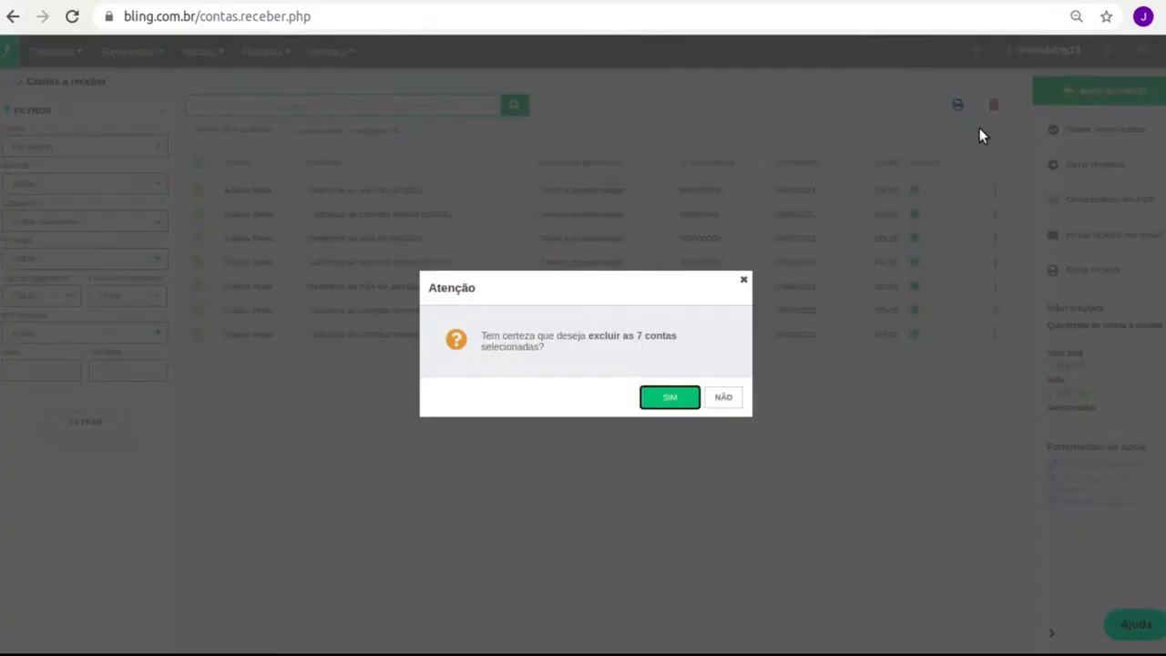
left_click(721, 401)
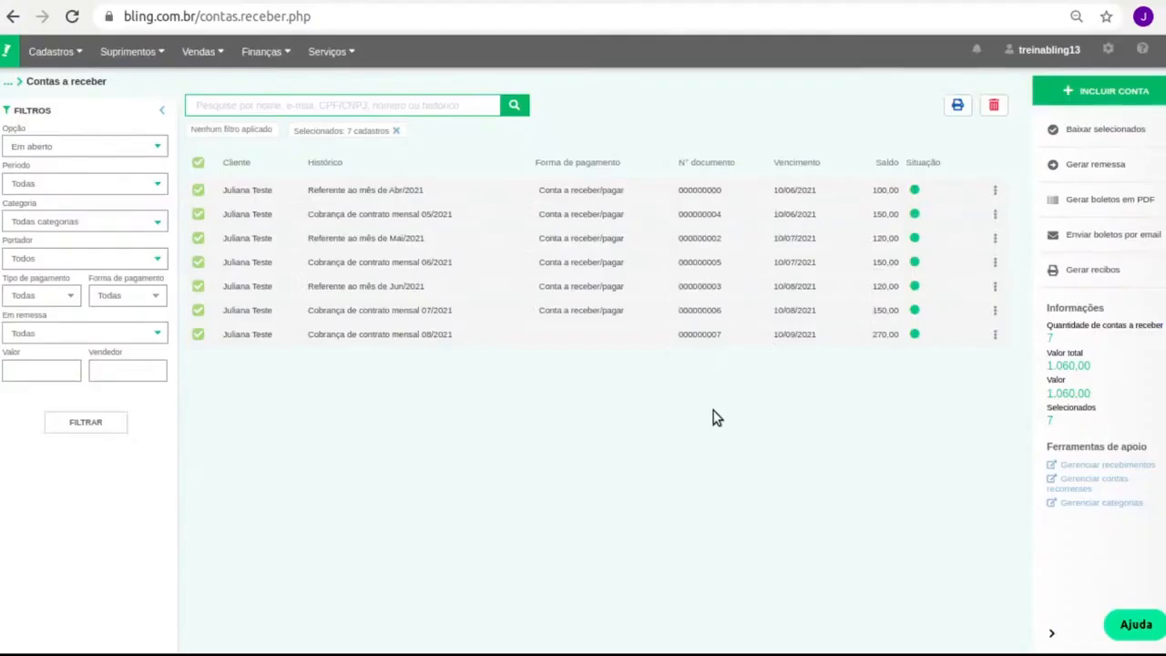
left_click(199, 164)
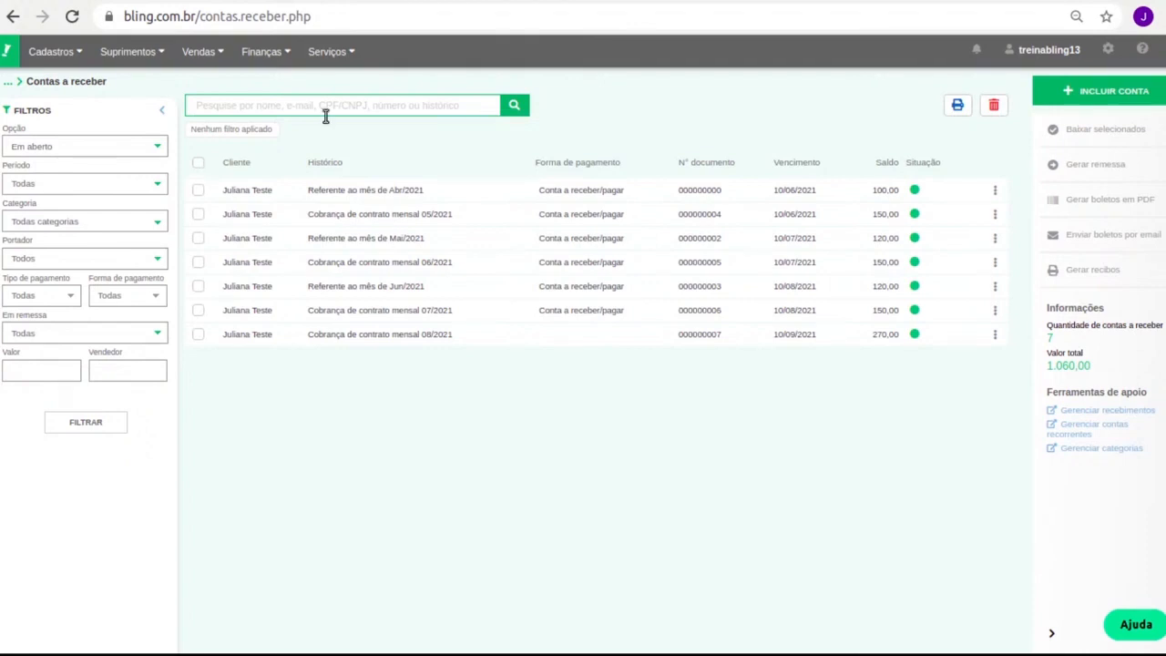
Open the empty Serviços > CT-e list and look over the Importar XML do CT-e window
left_click(343, 52)
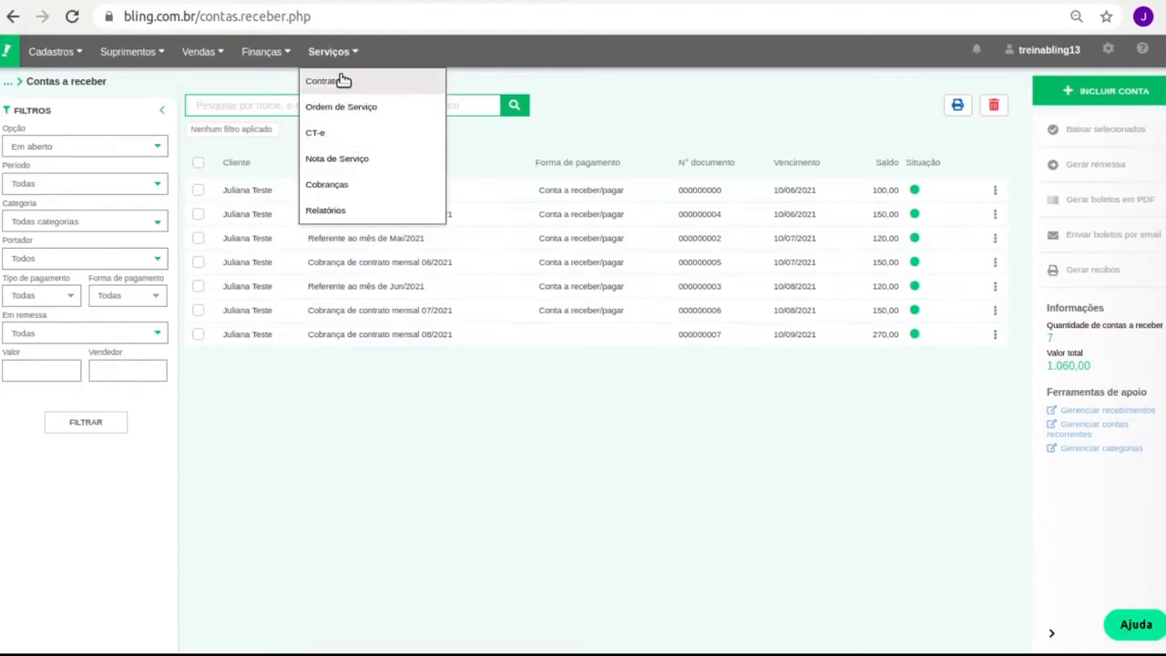
left_click(344, 135)
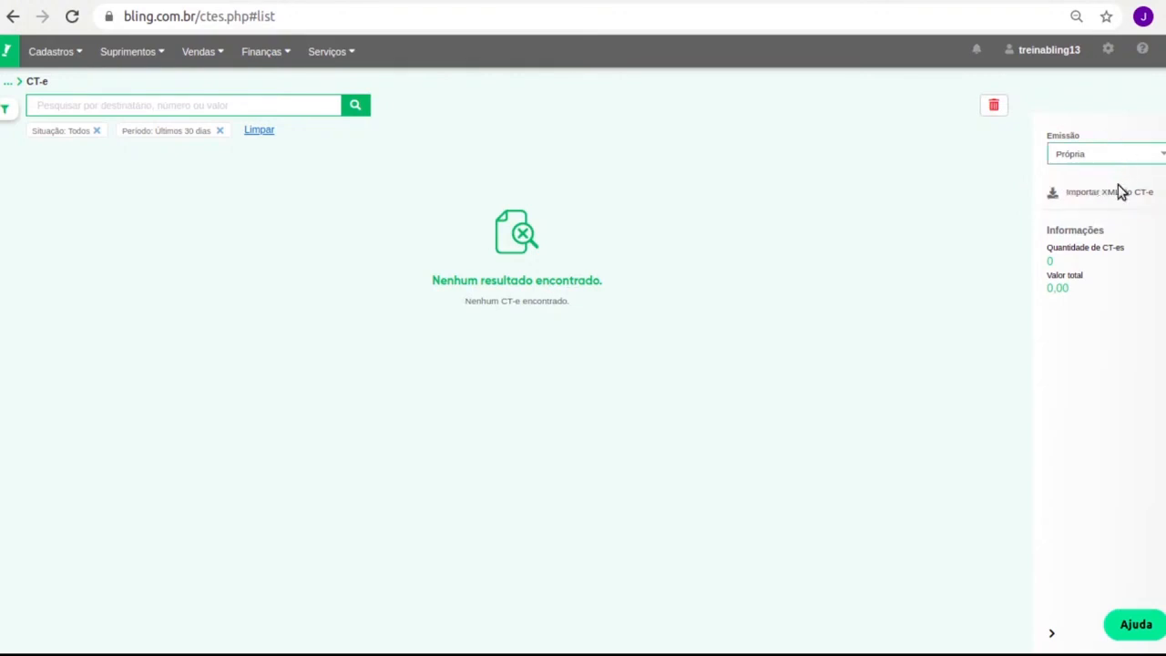
left_click(1111, 194)
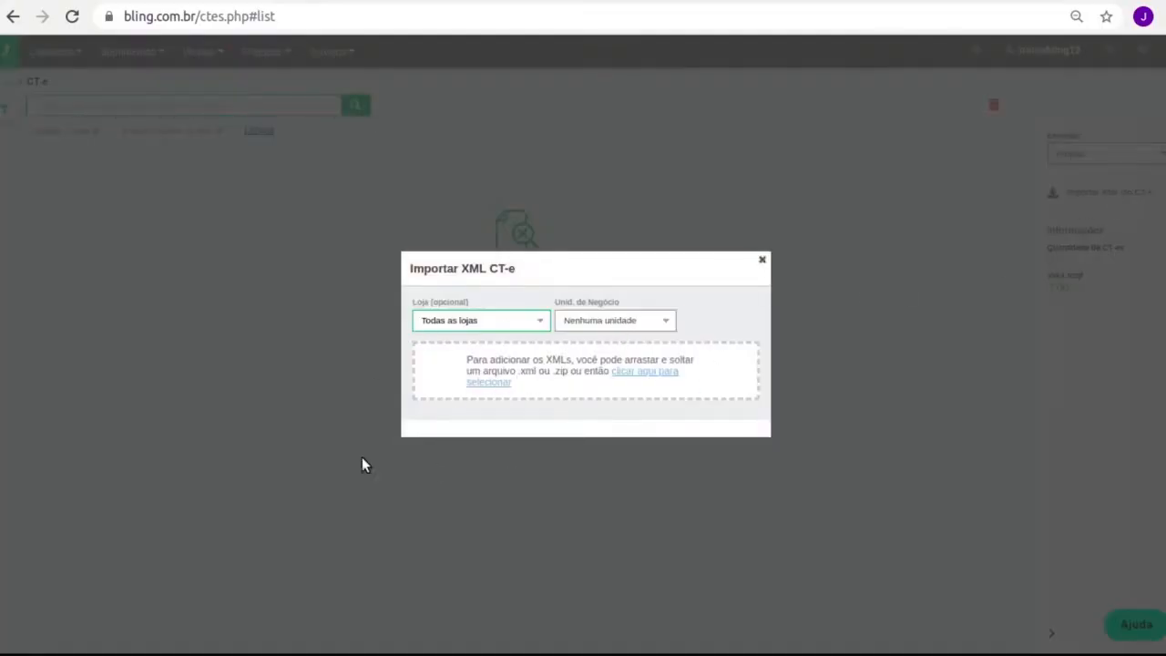
left_click(763, 263)
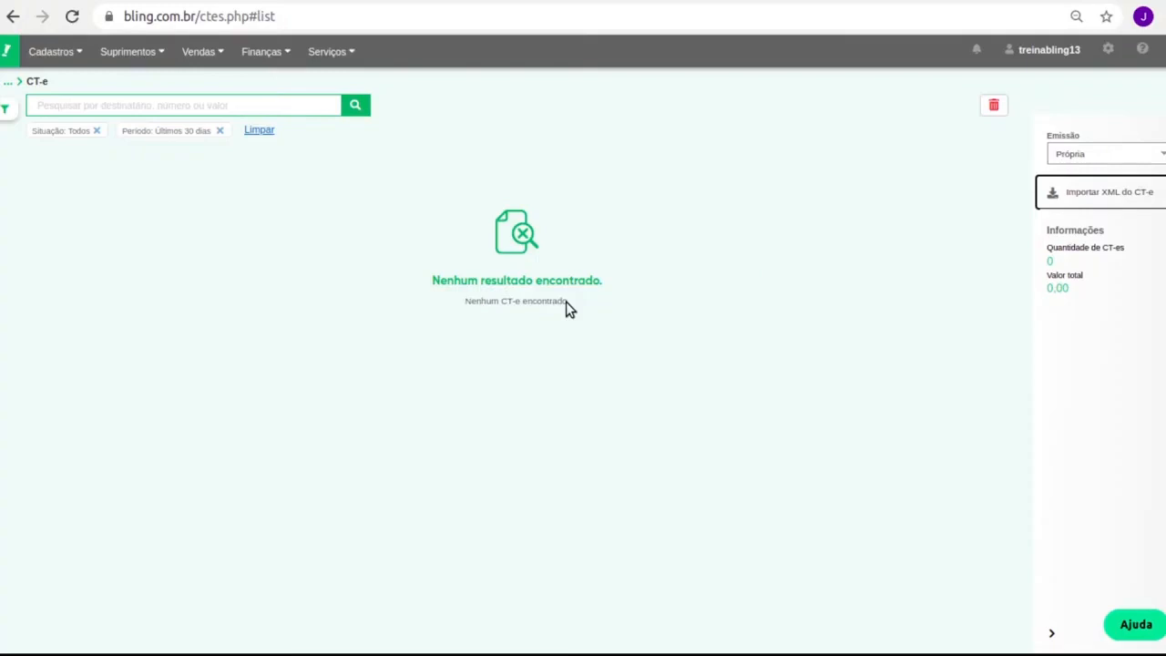
mouse_move(1142, 50)
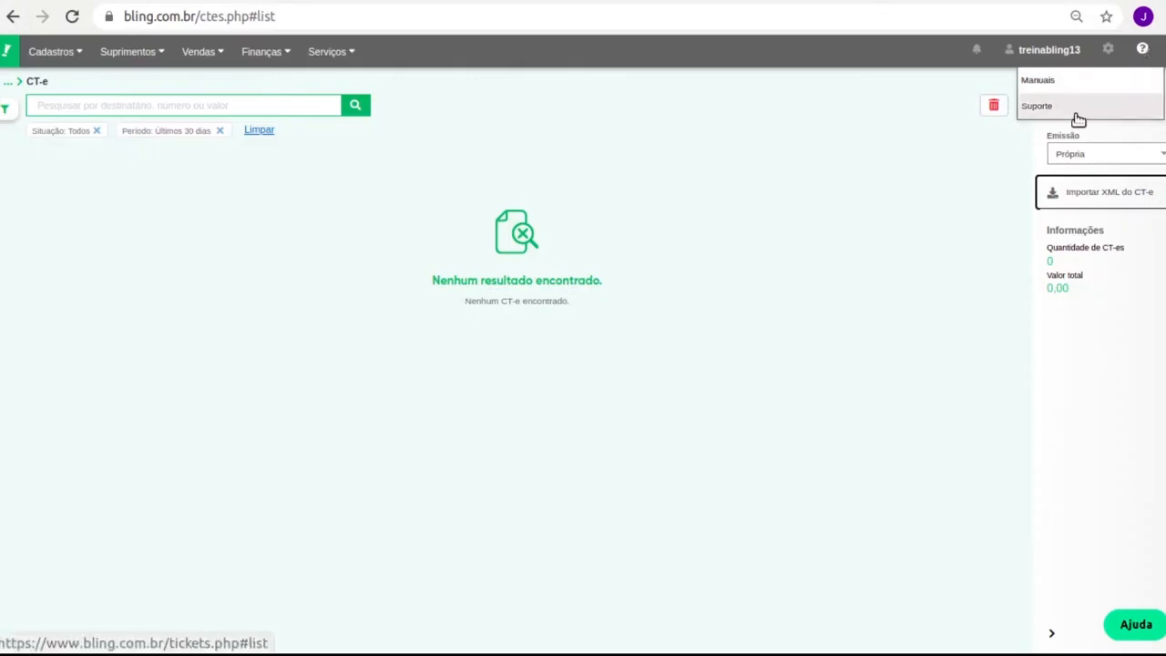
Search the help center for 'log' and open the Integração com o Log CT-e article
left_click(1067, 82)
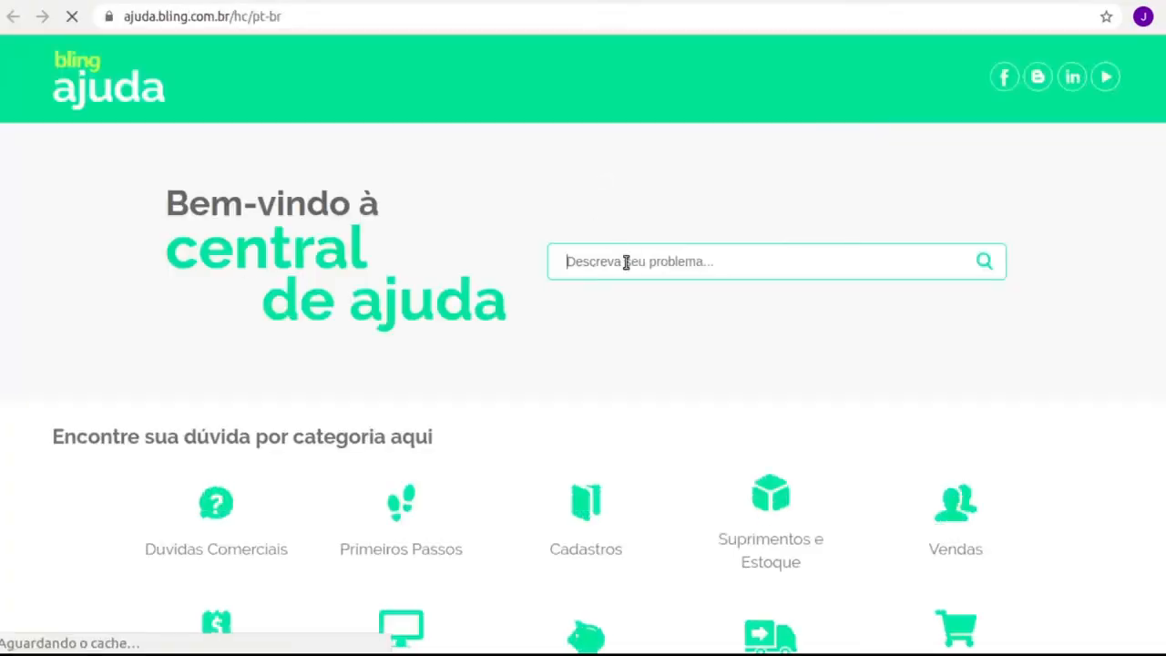
type("log")
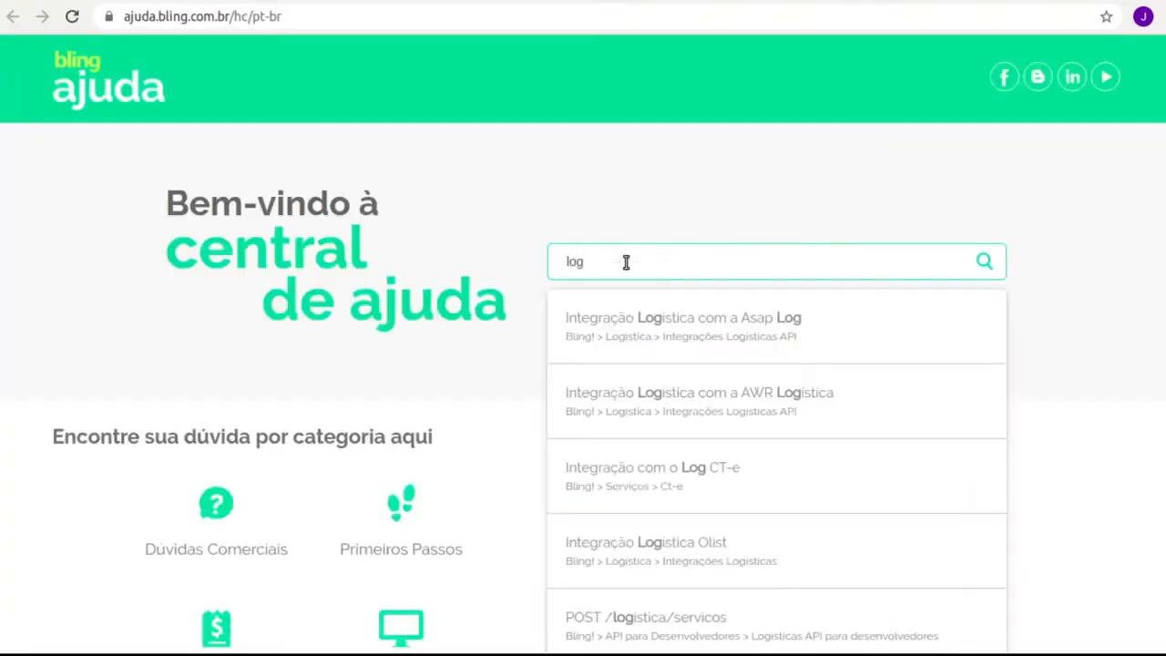
left_click(753, 480)
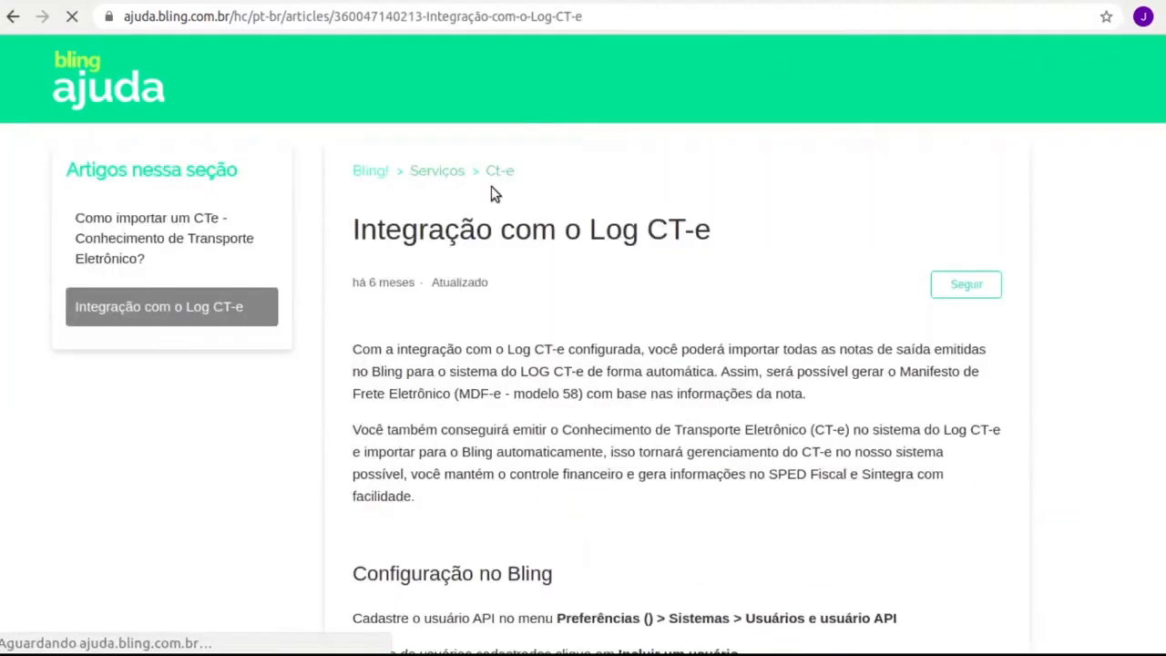
Read through the Log CT-e article, then return to the Bling CT-e tab
scroll(562, 383, "down", 2)
scroll(562, 407, "down", 10)
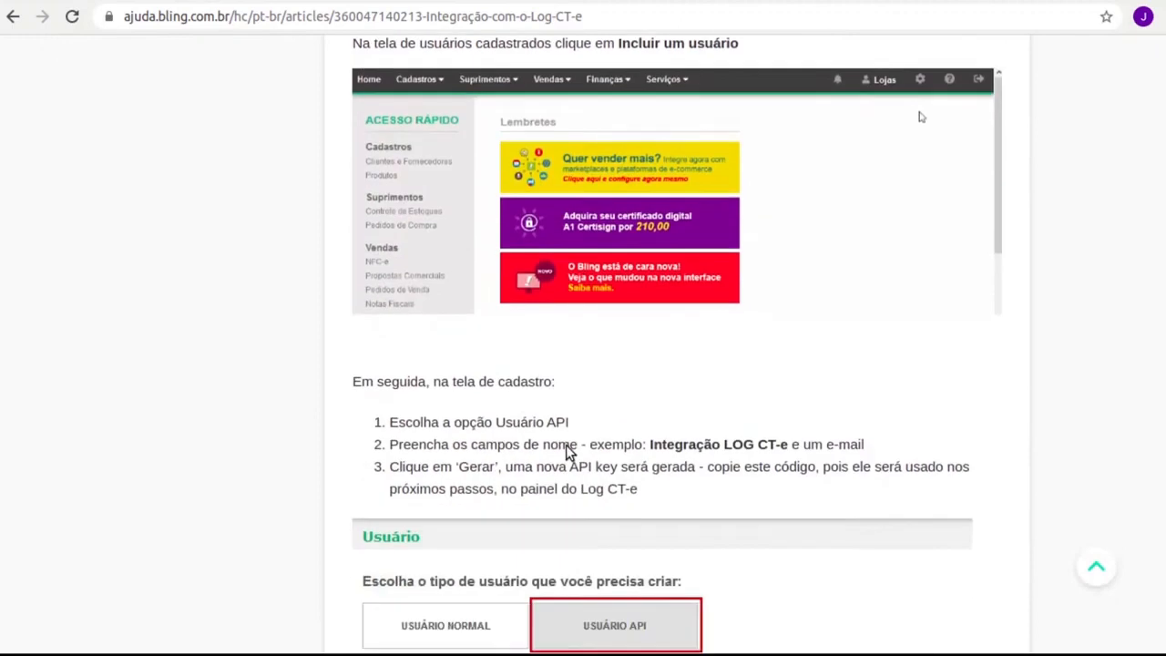
scroll(564, 457, "down", 10)
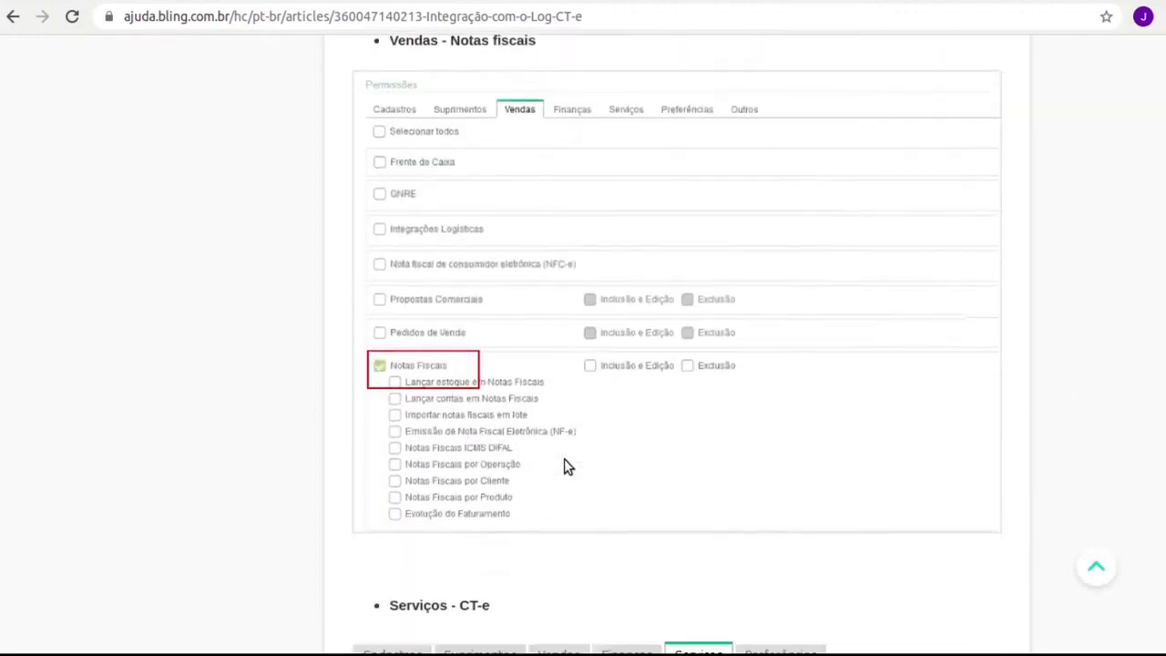
scroll(564, 447, "down", 6)
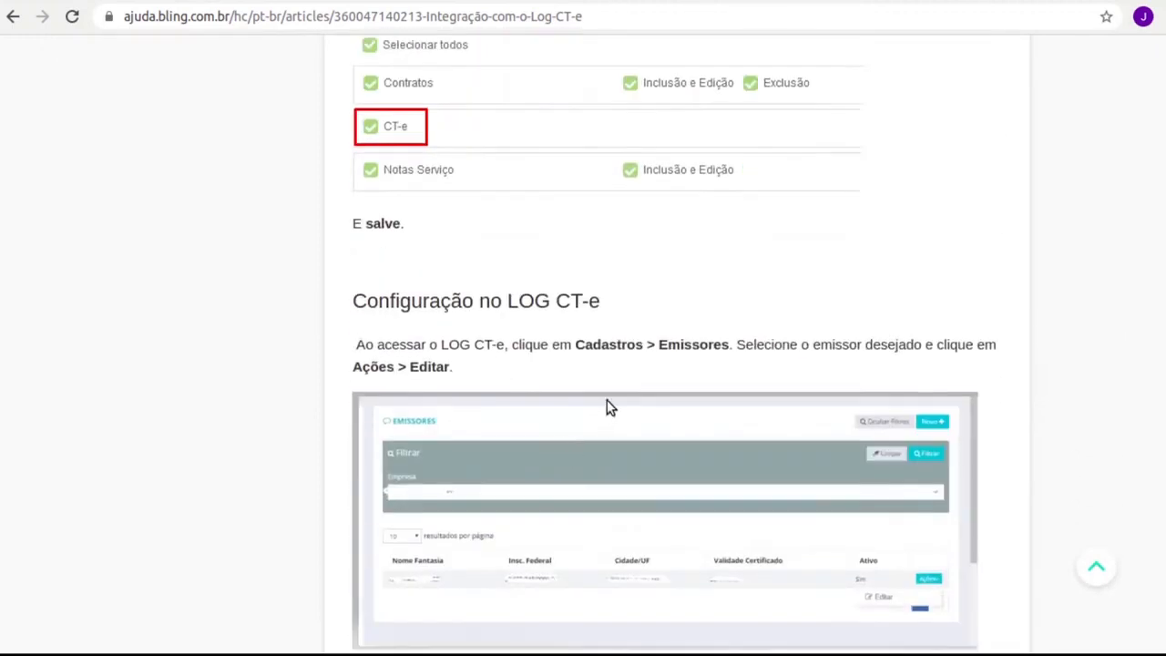
scroll(604, 387, "down", 7)
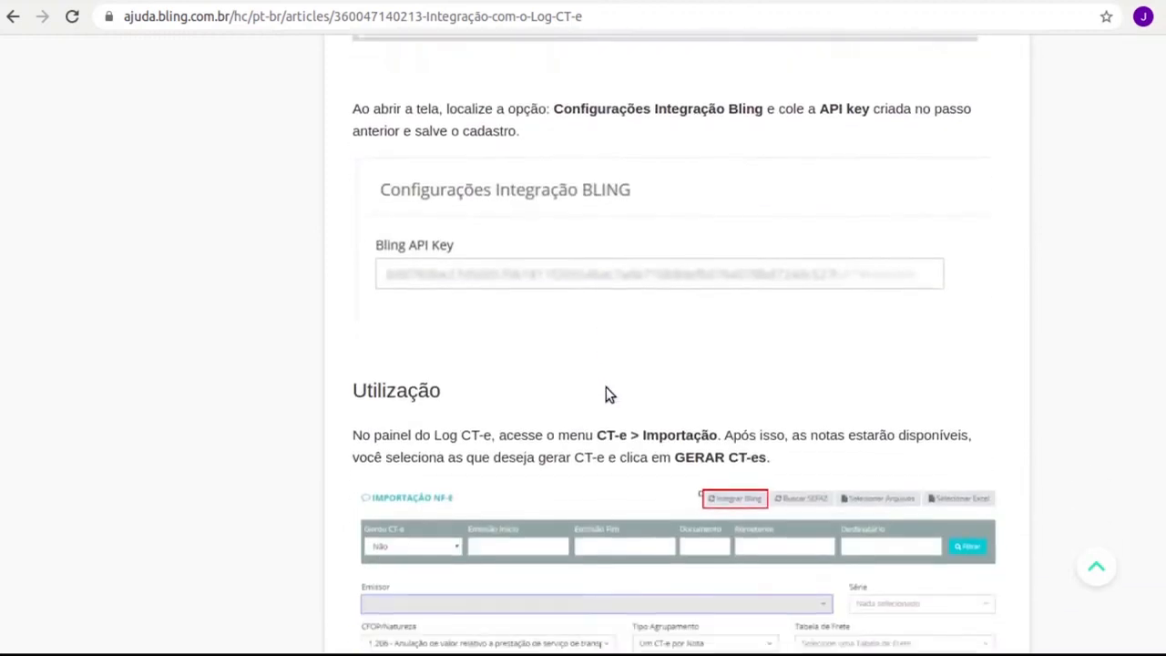
scroll(605, 401, "down", 5)
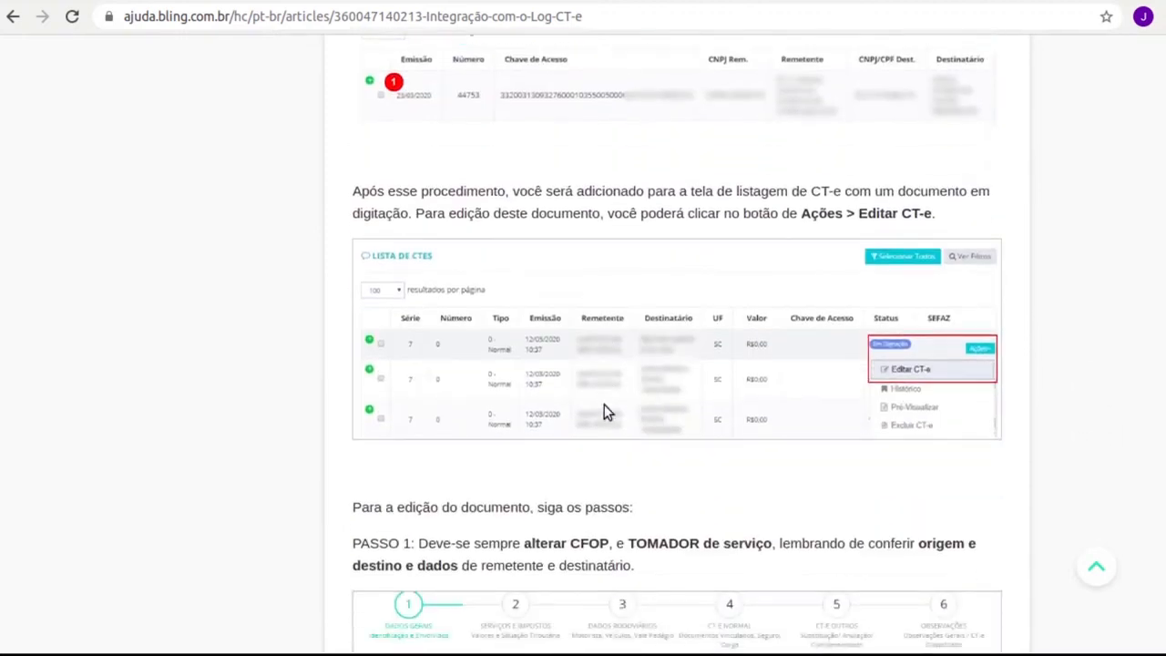
scroll(497, 377, "up", 15)
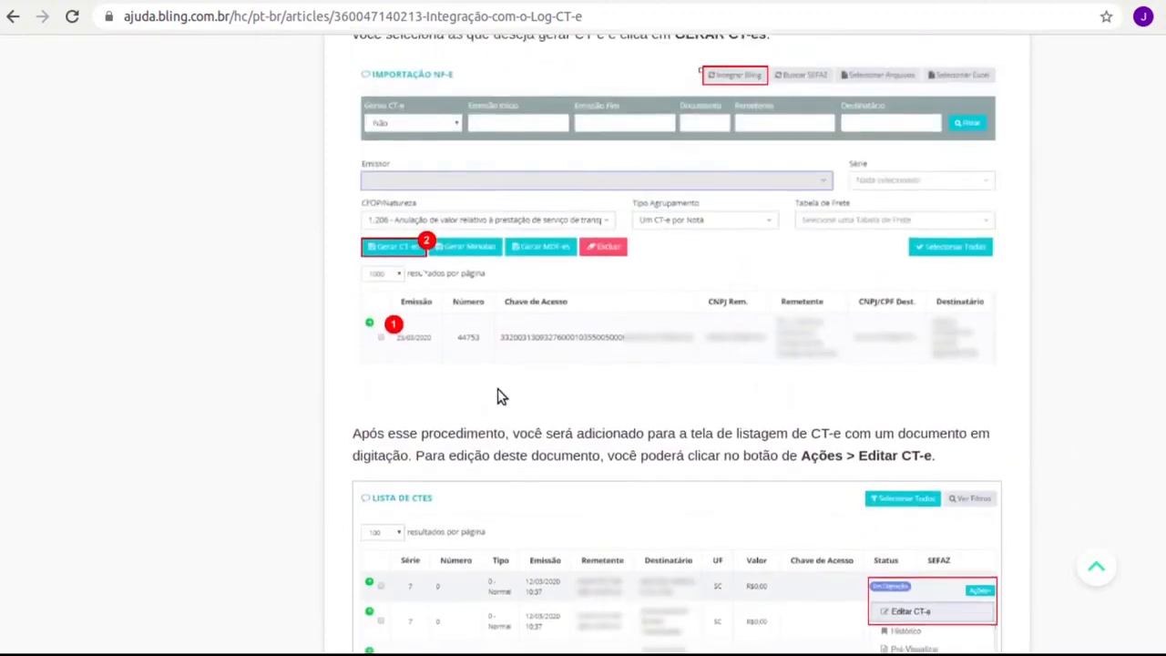
scroll(520, 413, "up", 10)
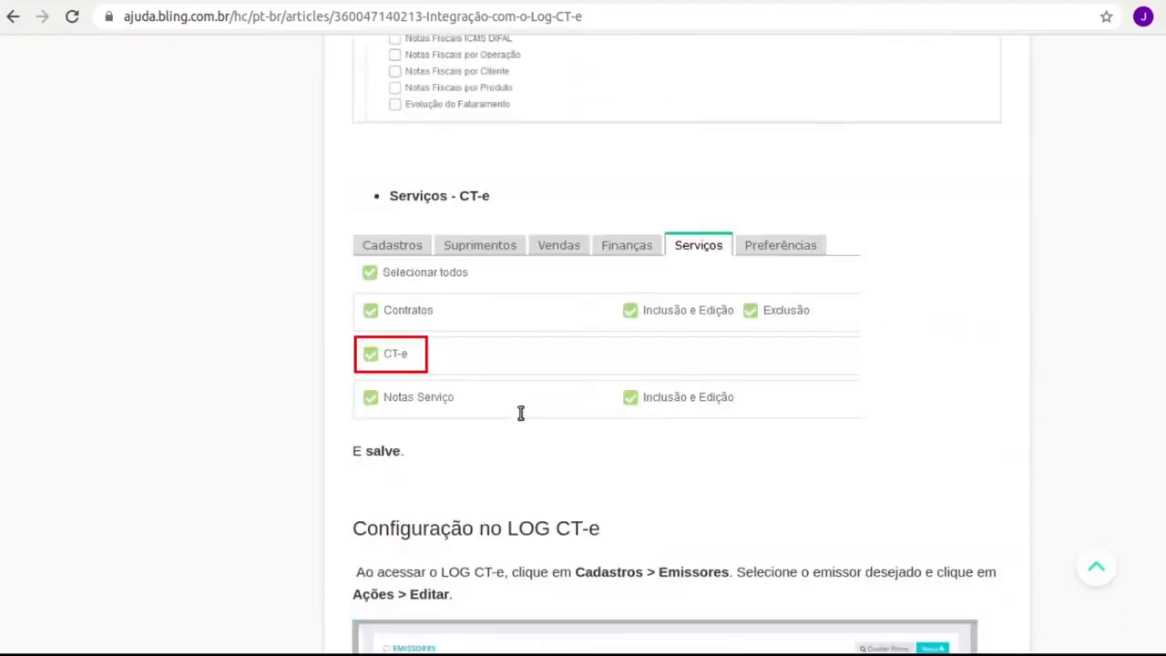
left_click(432, 2)
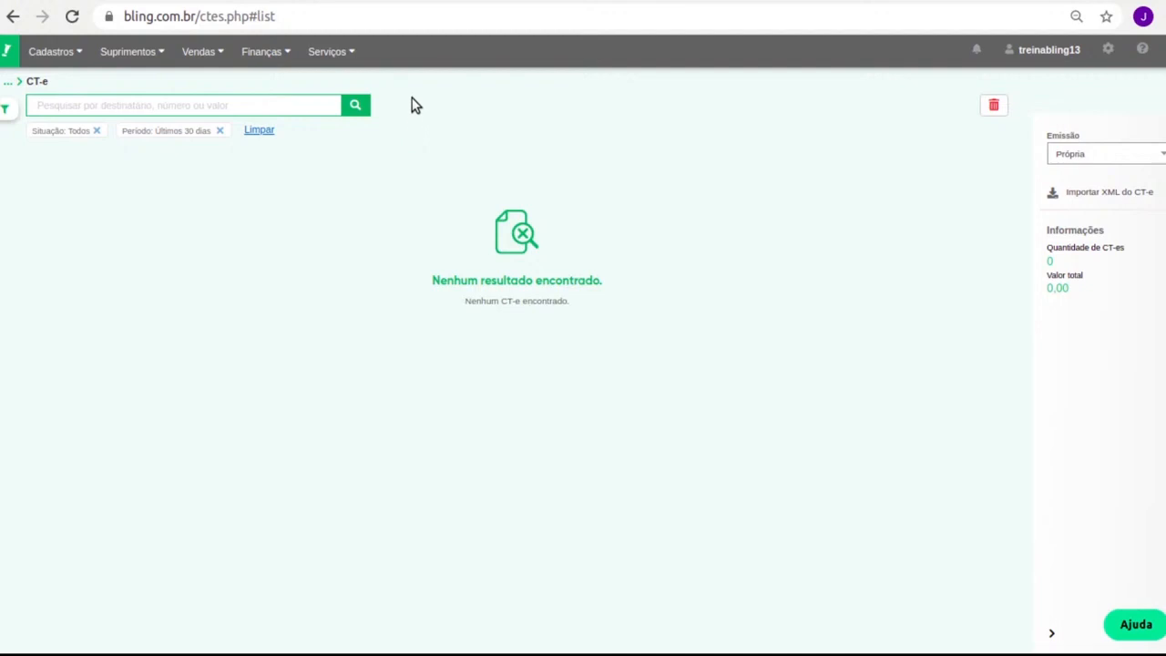
Generate the Relatório de Início e Término de Contratos Agrupados por Mês for 04/2021
mouse_move(344, 57)
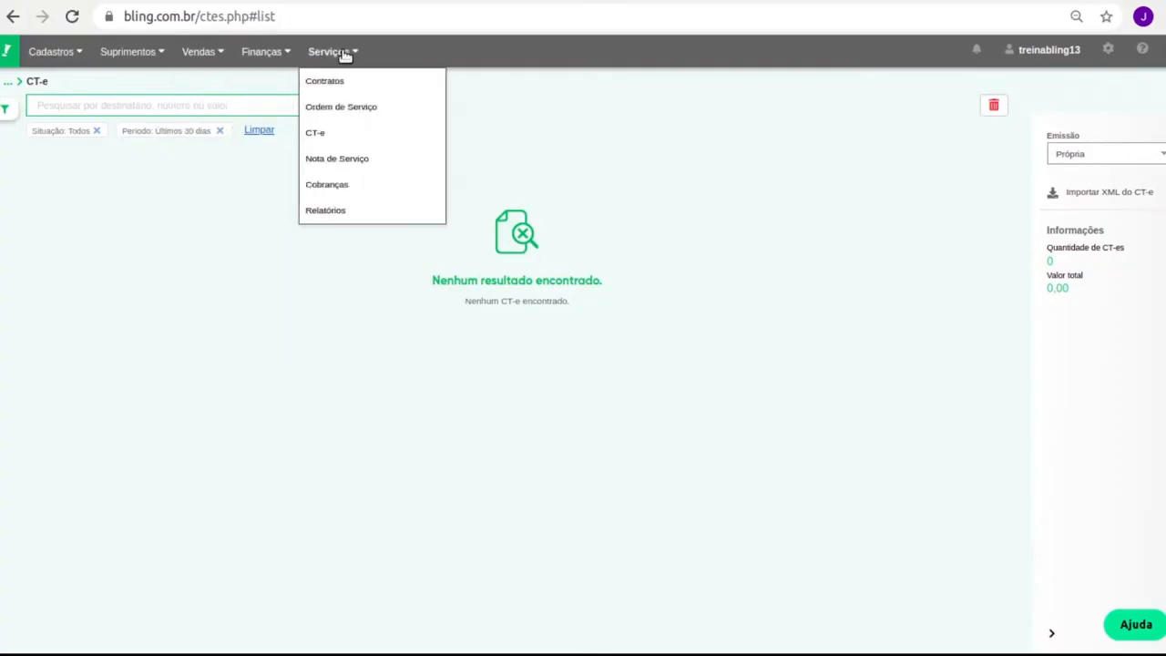
left_click(333, 211)
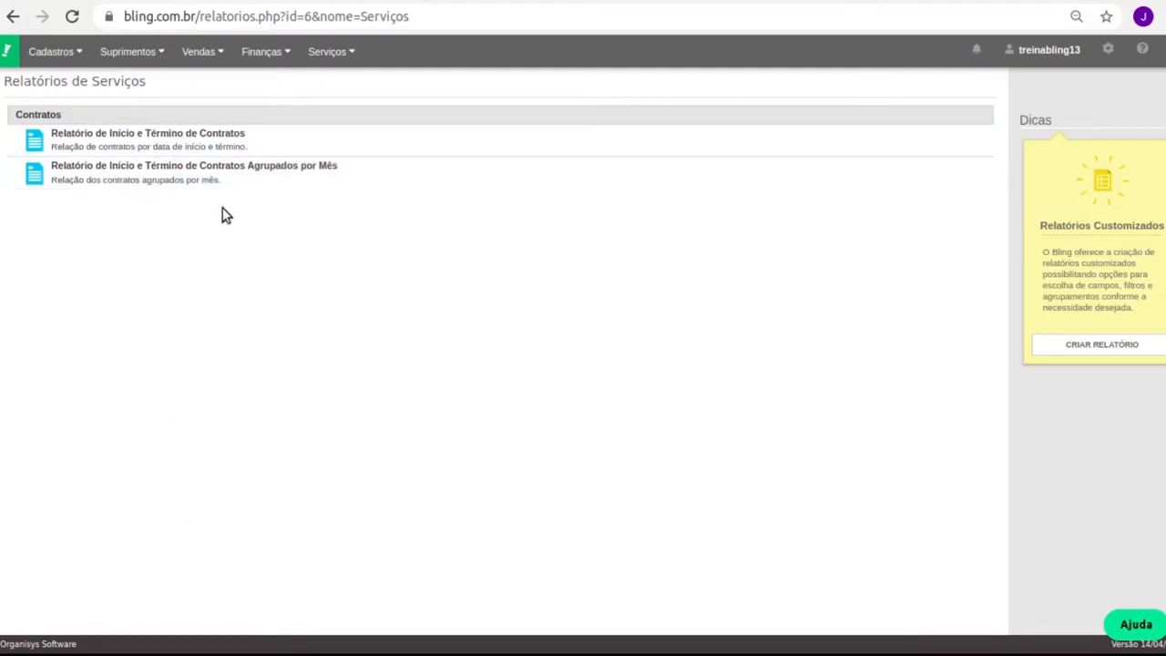
left_click(226, 179)
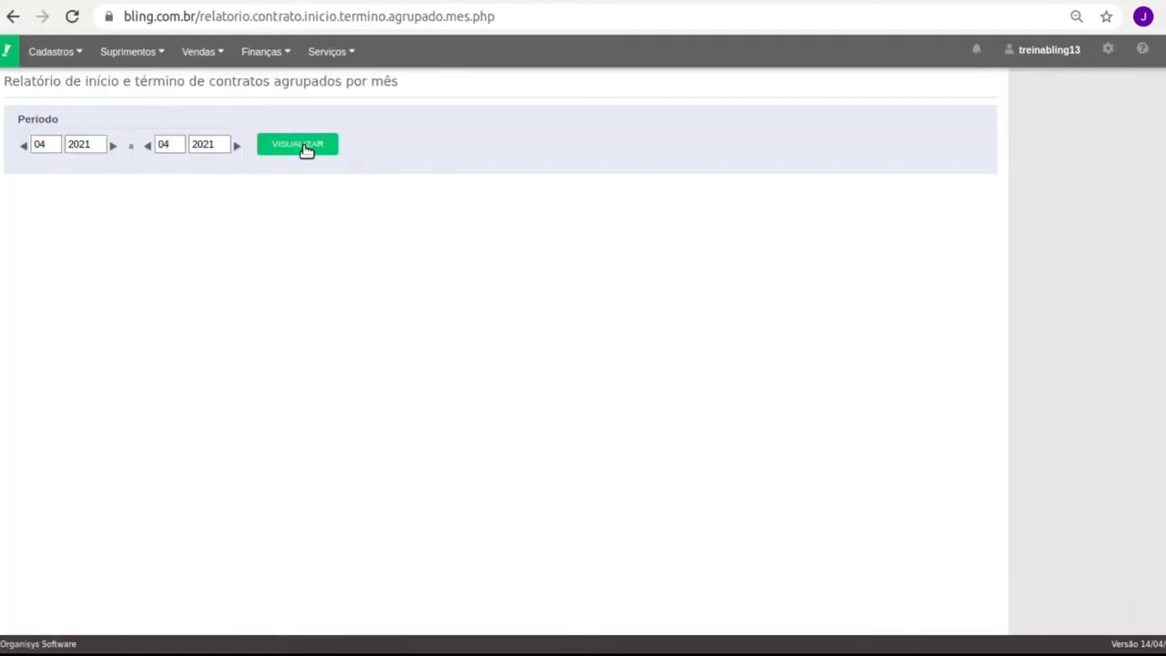
left_click(306, 149)
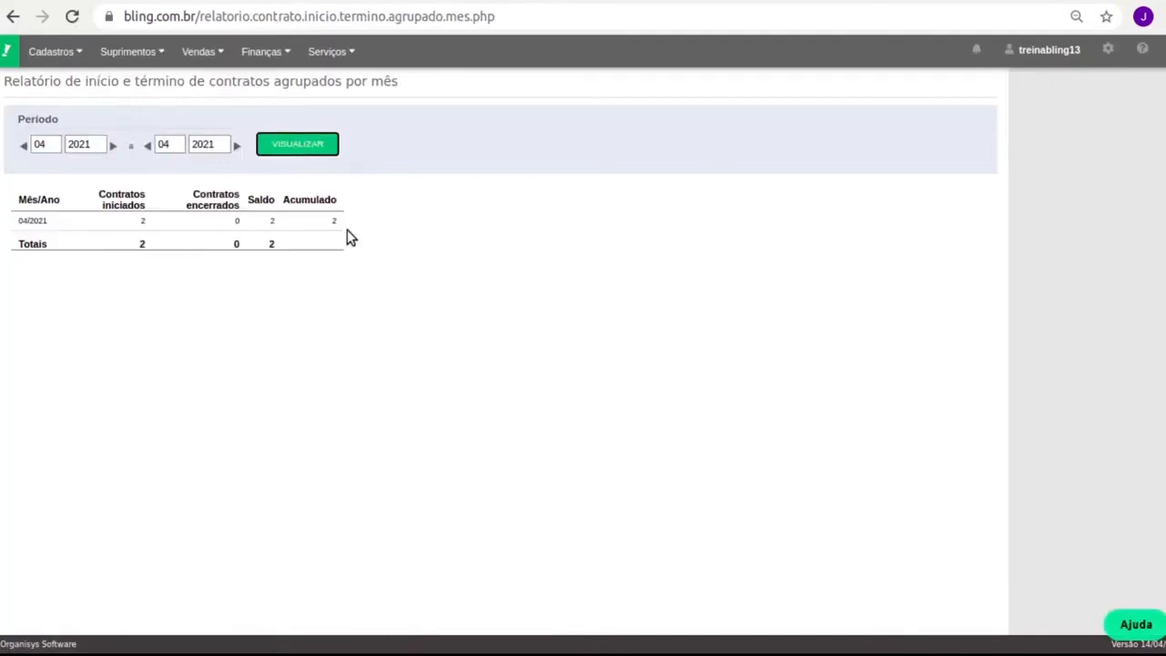
Go to the Serviços > Cobranças list of charges
left_click(217, 50)
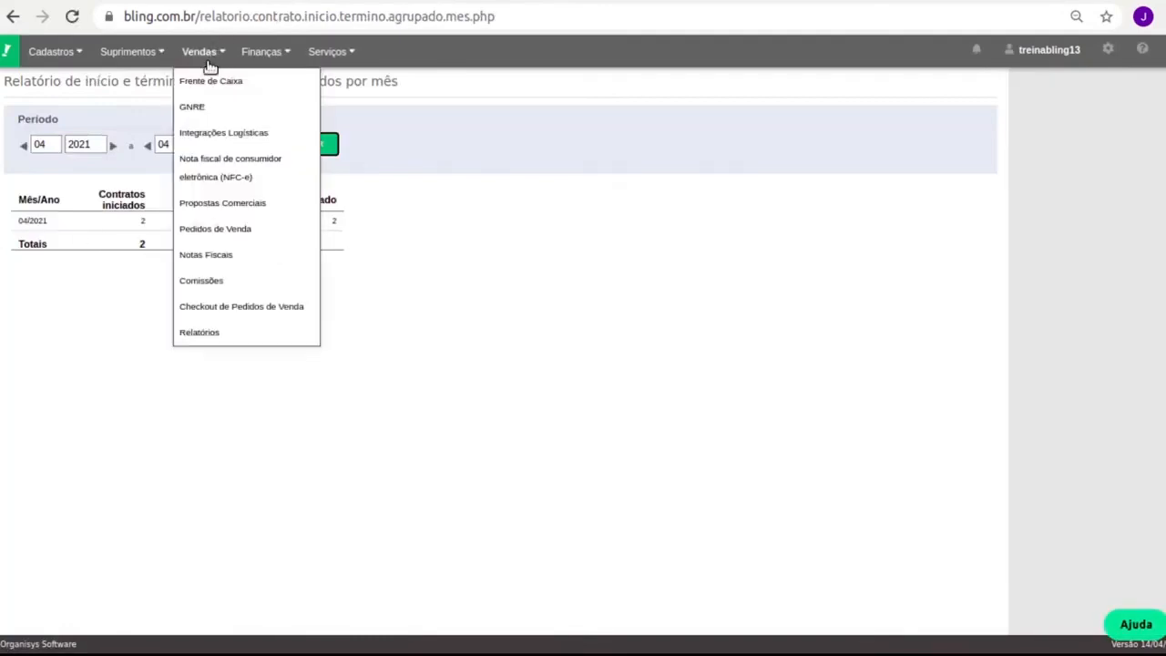
mouse_move(275, 52)
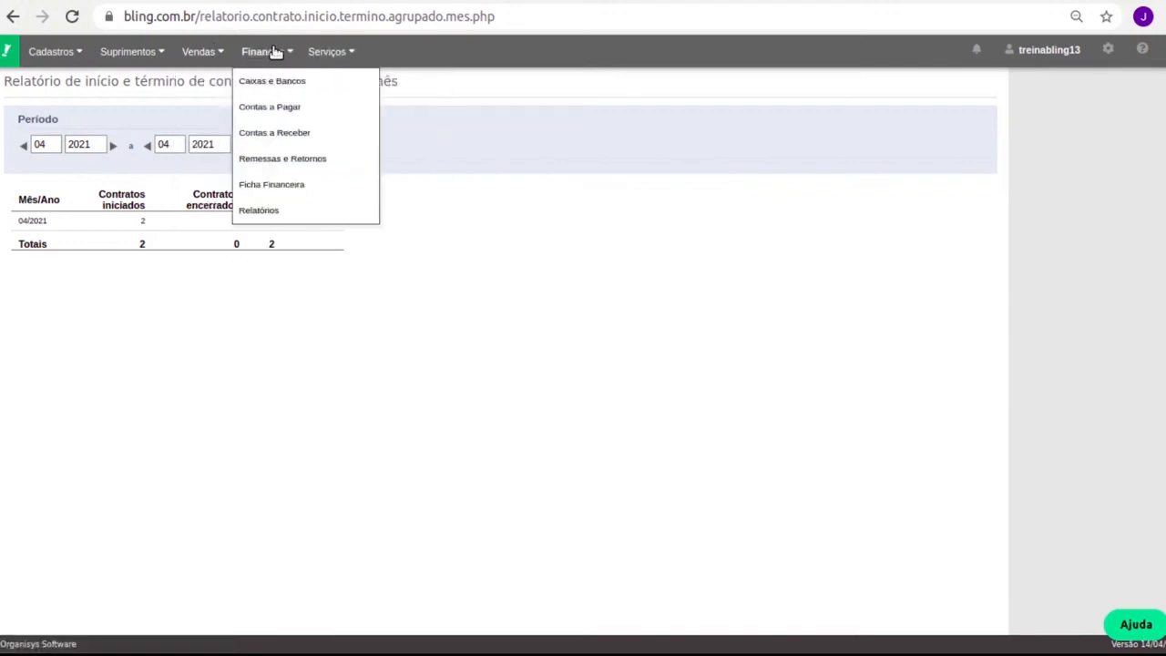
mouse_move(333, 57)
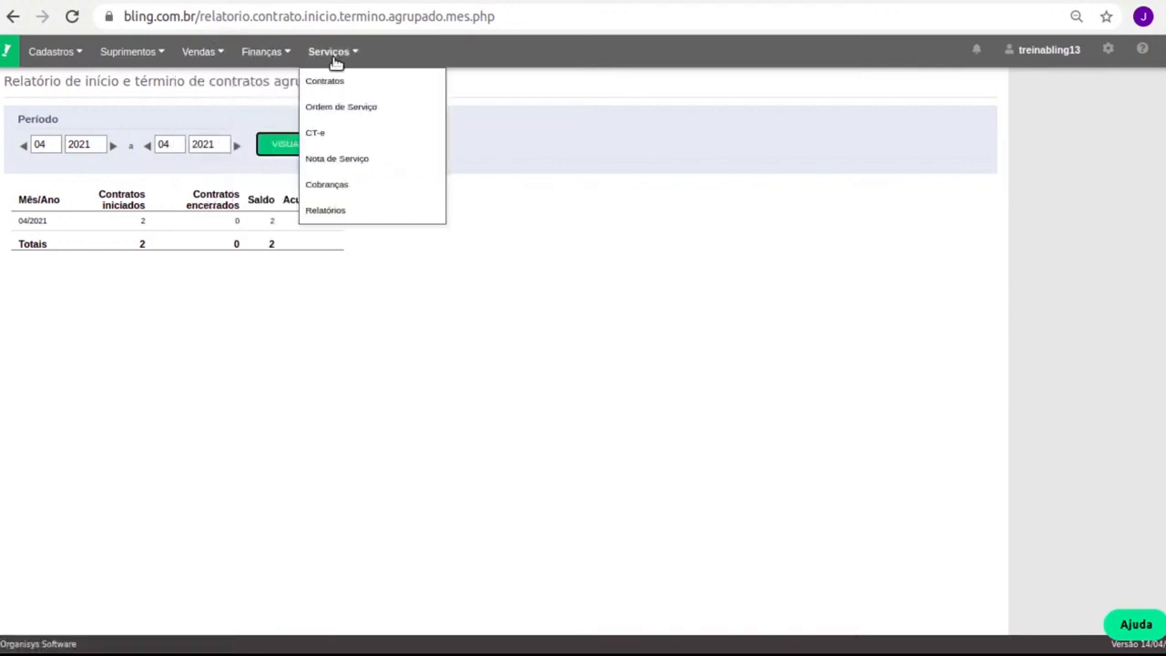
left_click(328, 186)
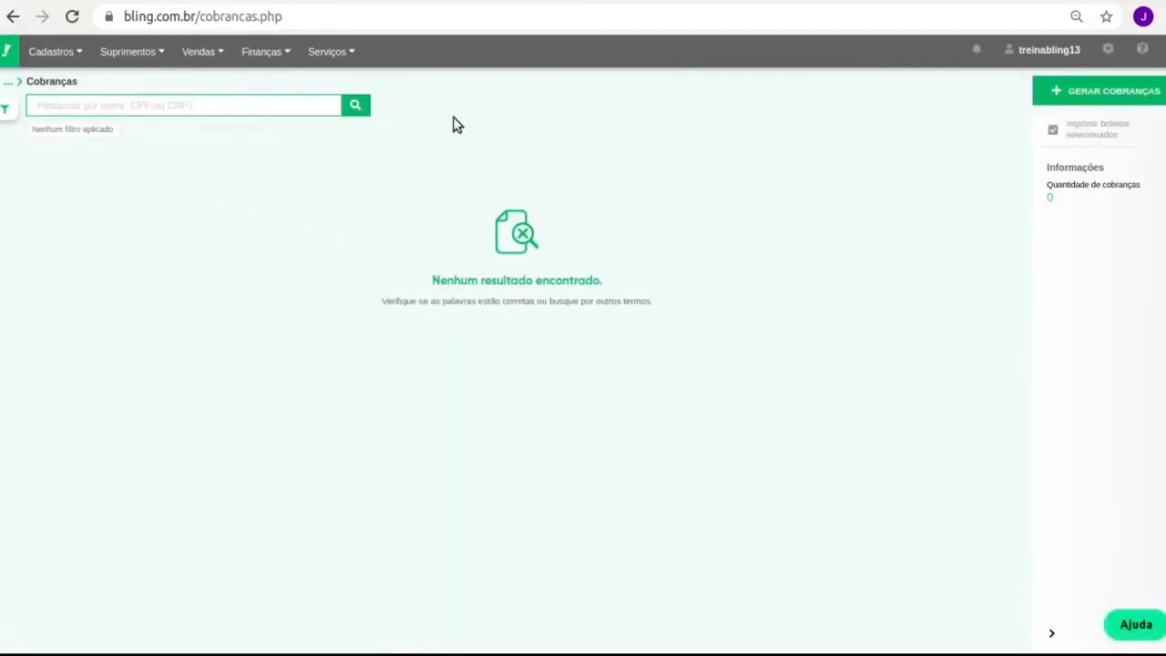
Filter the Cobranças list to period 05/2021 and dismiss the introduction
left_click(354, 102)
left_click(6, 109)
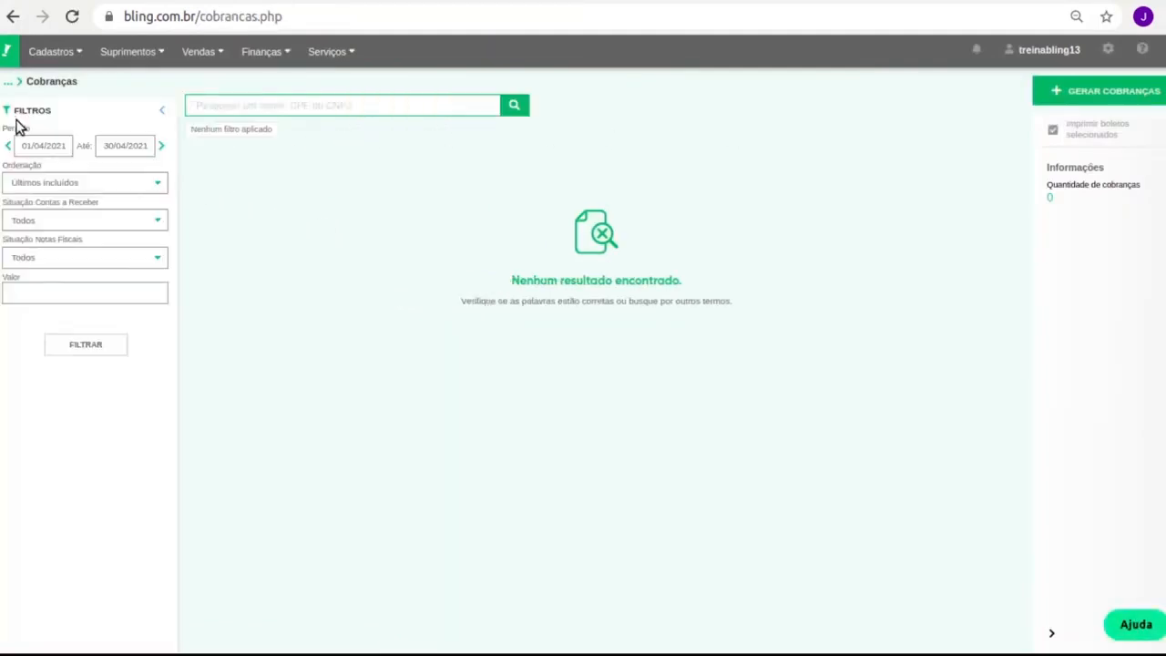
left_click(163, 147)
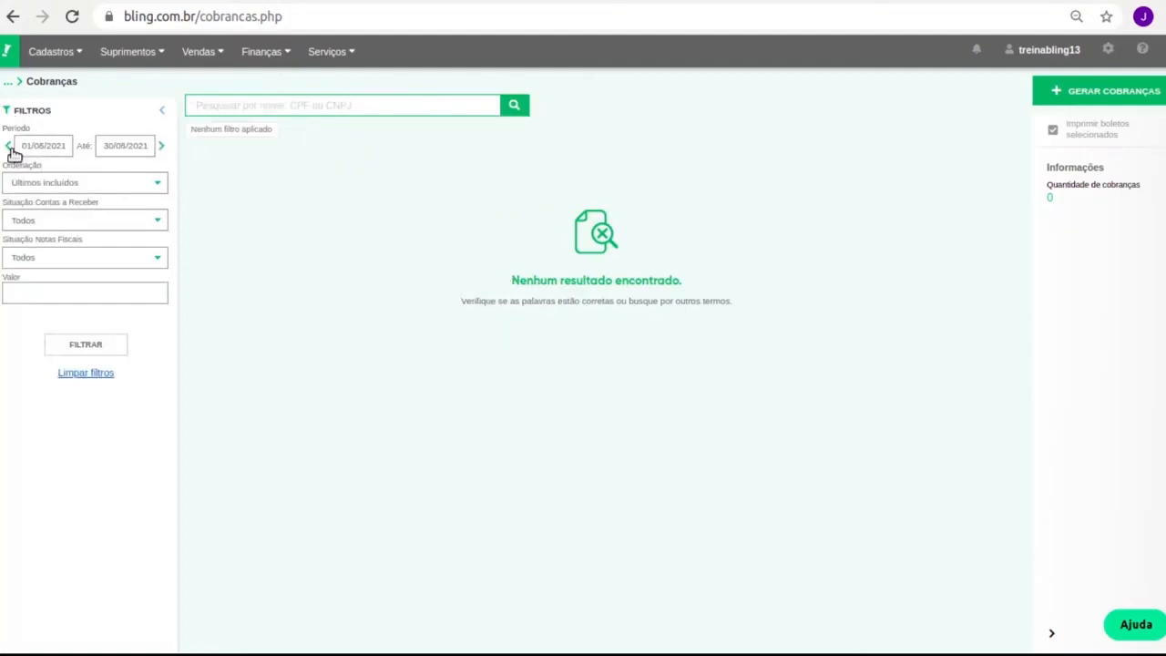
left_click(85, 344)
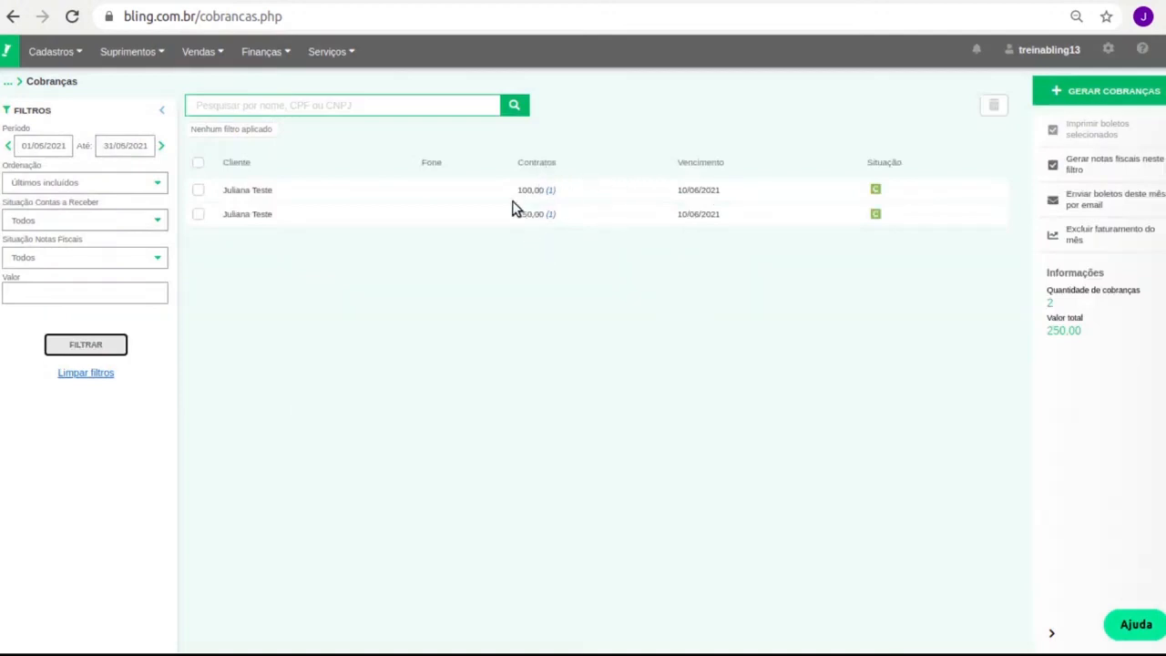
left_click(262, 228)
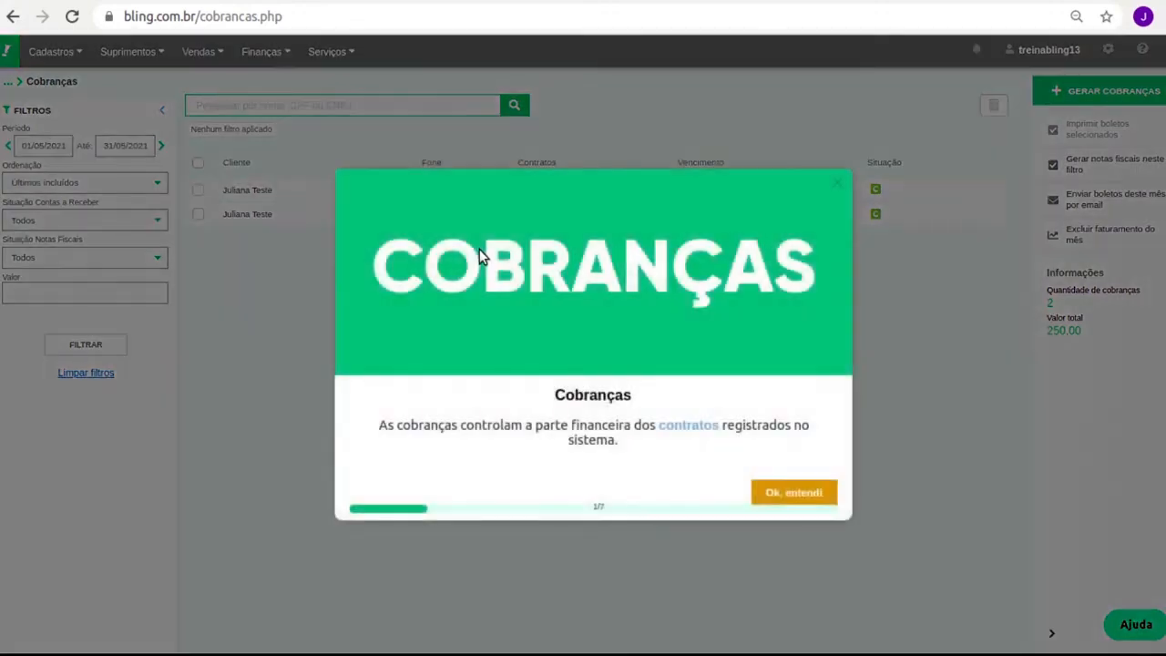
left_click(837, 185)
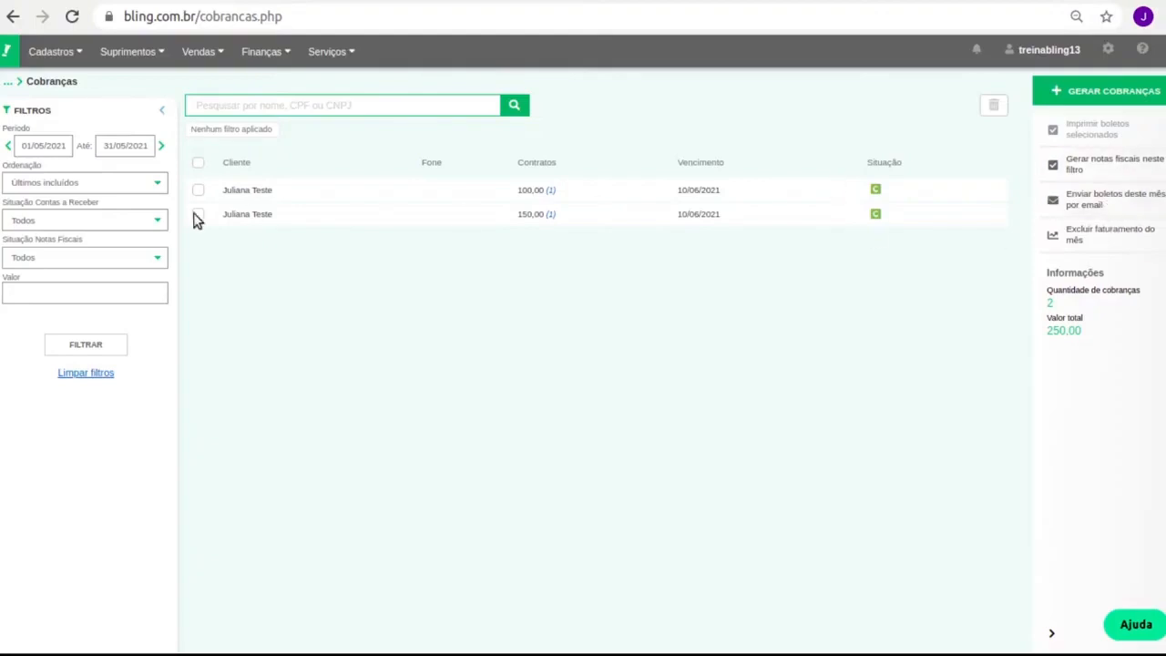
Select the 100,00 charge and review its Serviço de internet contract details
left_click(199, 163)
left_click(199, 163)
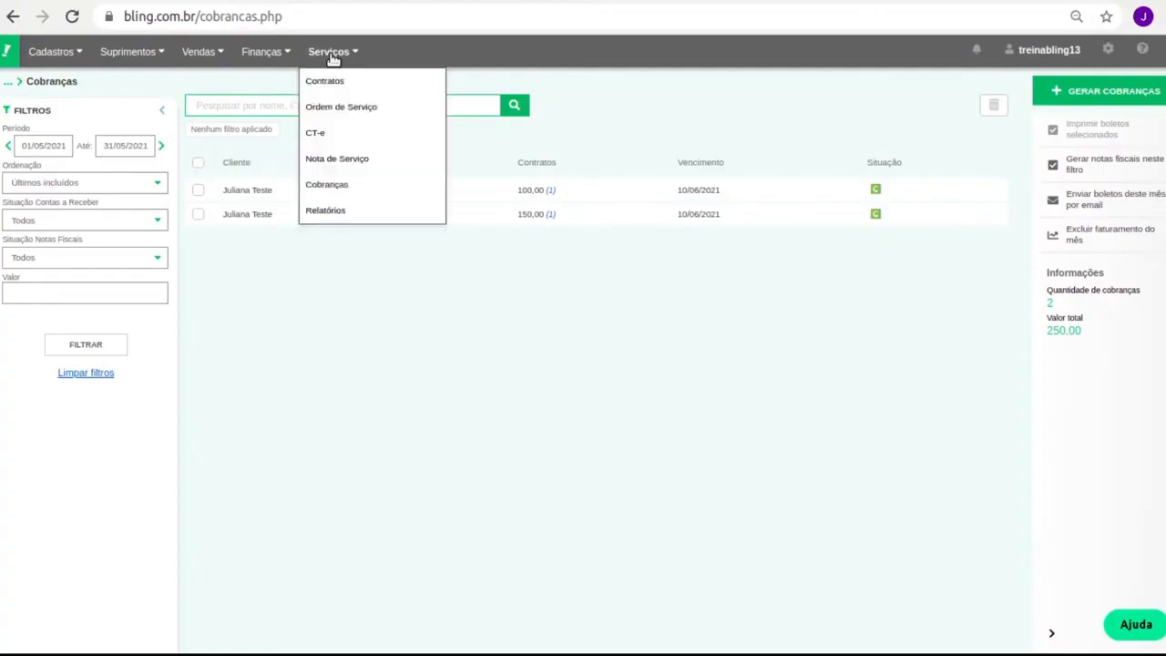
mouse_move(273, 52)
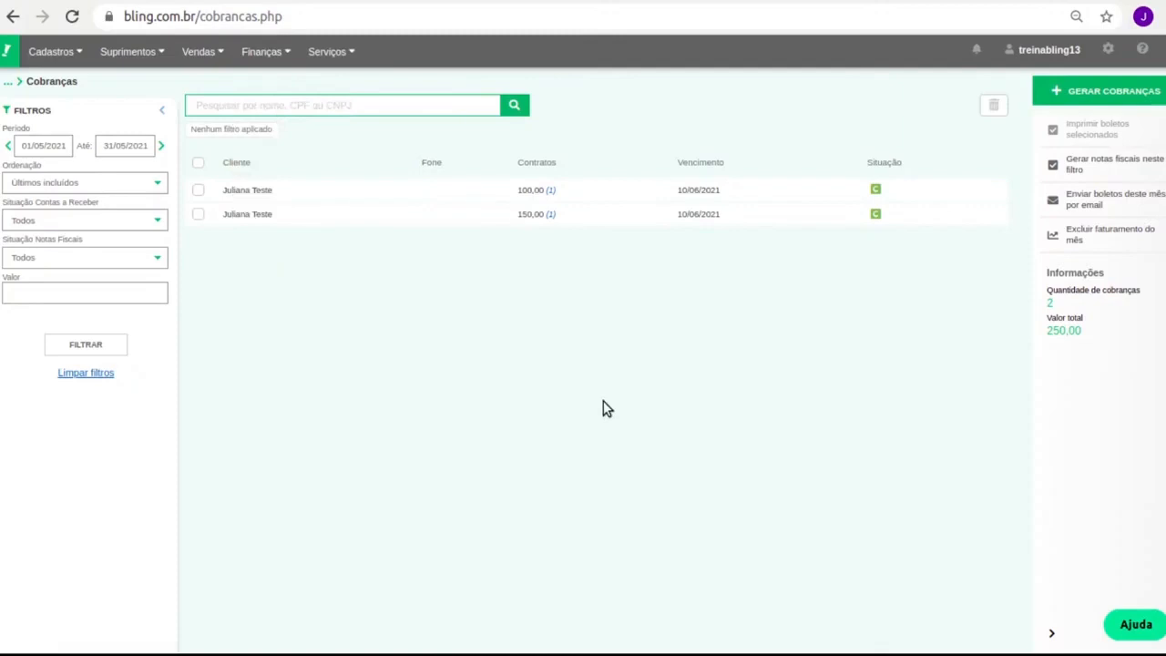
left_click(198, 189)
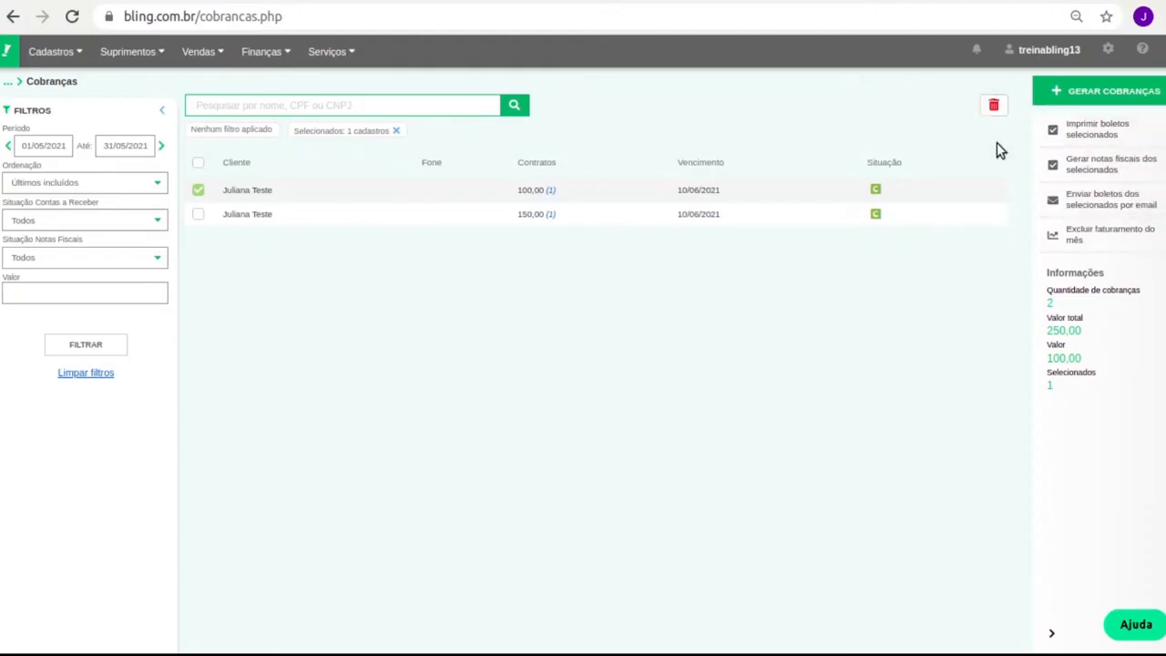
left_click(550, 192)
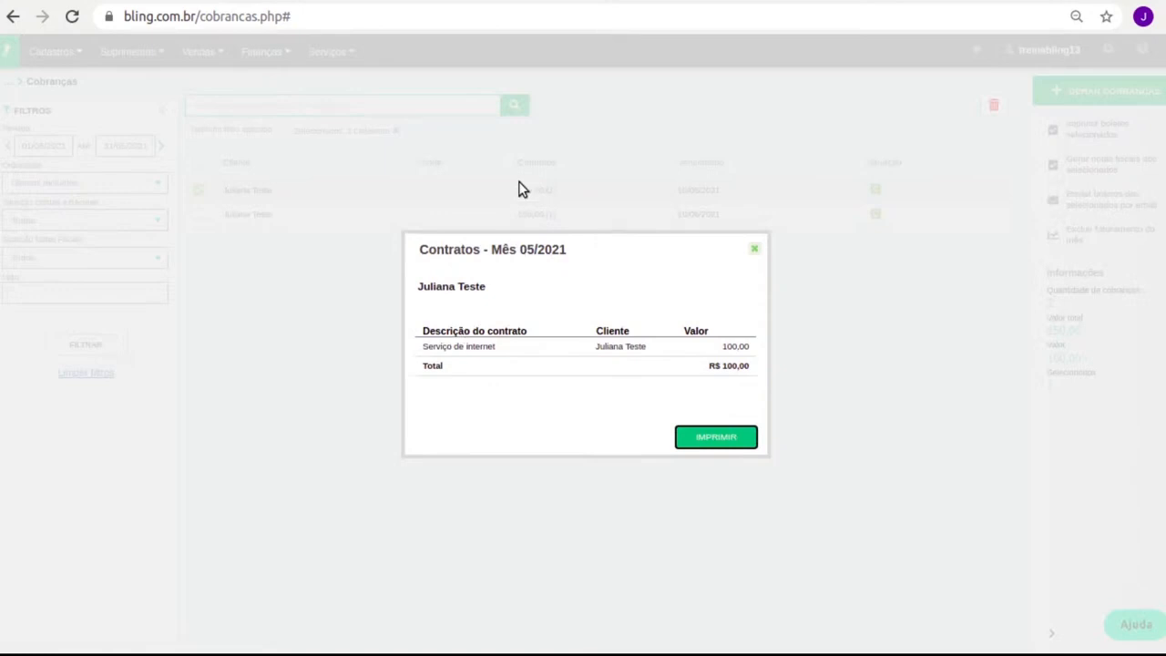
left_click(755, 248)
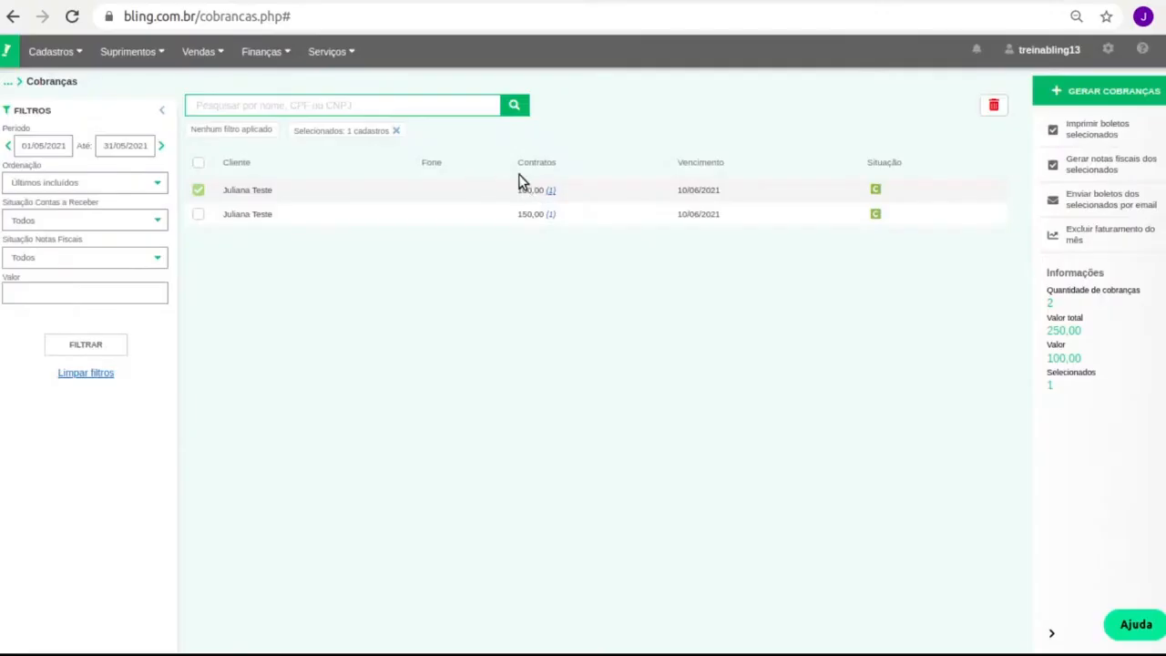
left_click(551, 190)
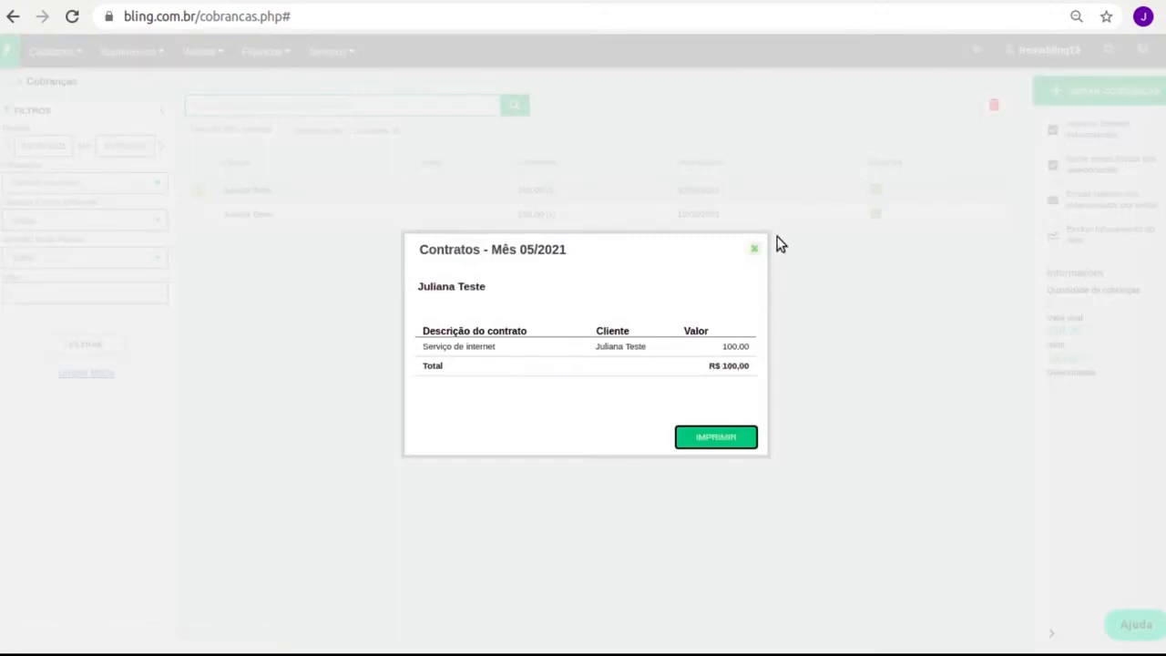
left_click(753, 248)
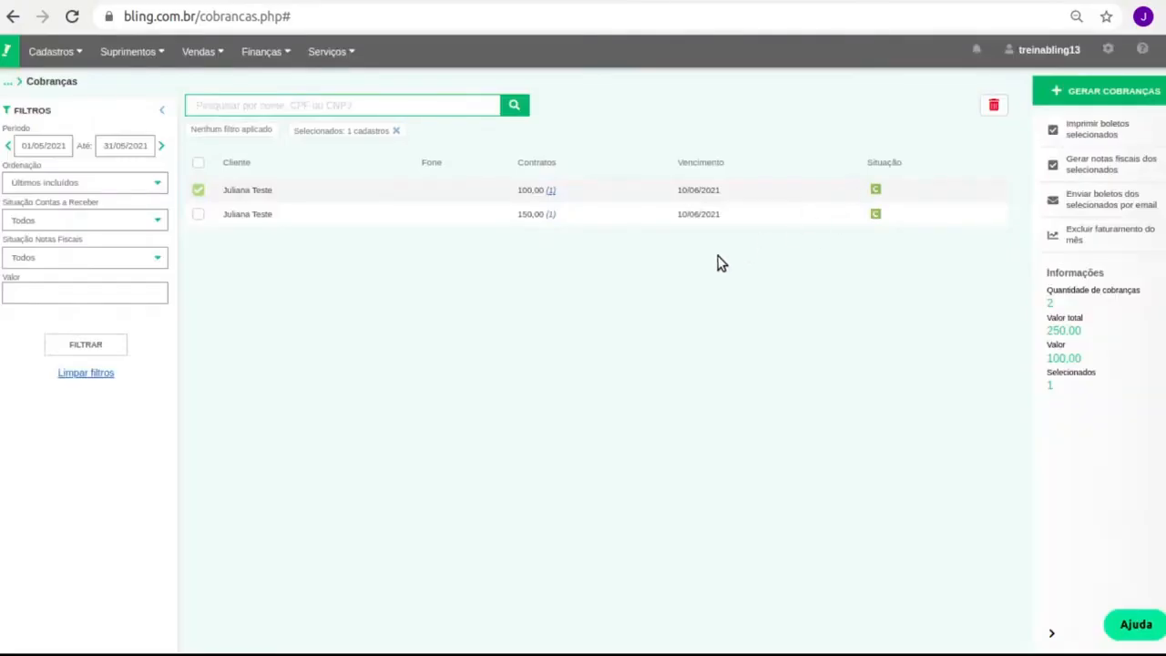